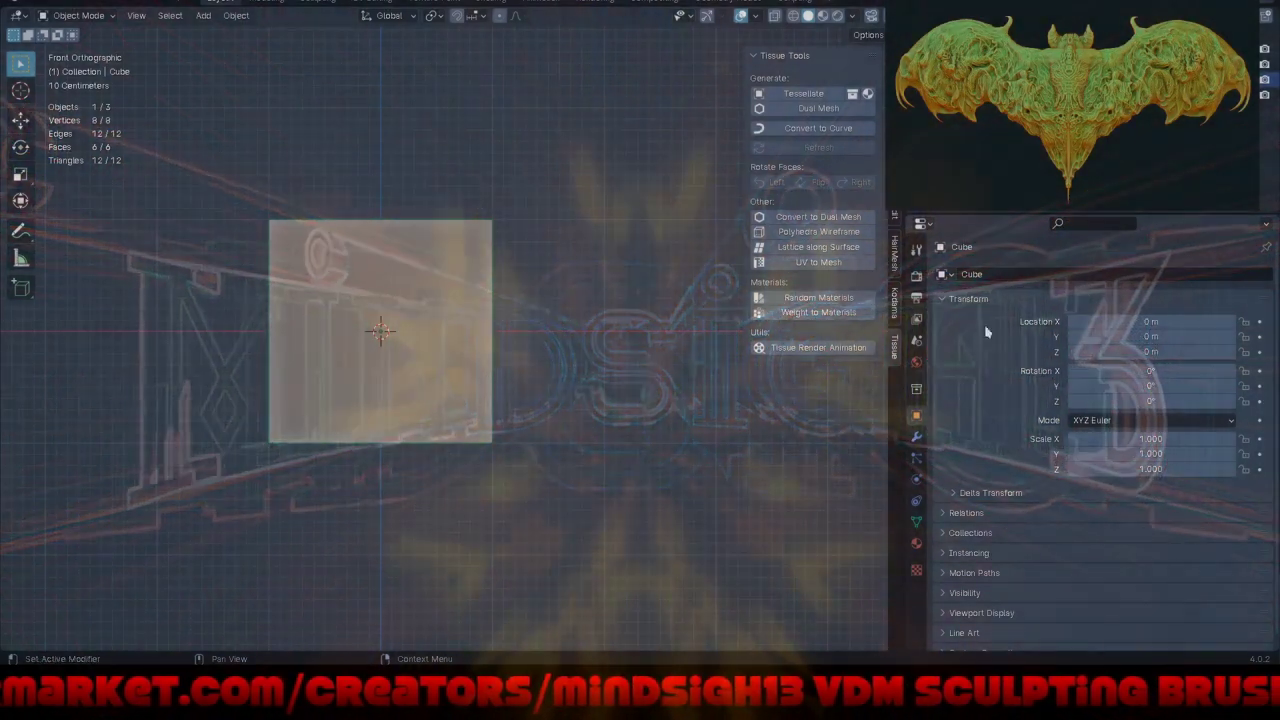
# Step: Orbit and zoom out around the default cube, then bring up the Add menu's mesh shapes
pyautogui.moveTo(504, 348); pyautogui.dragTo(597, 400, button='middle')
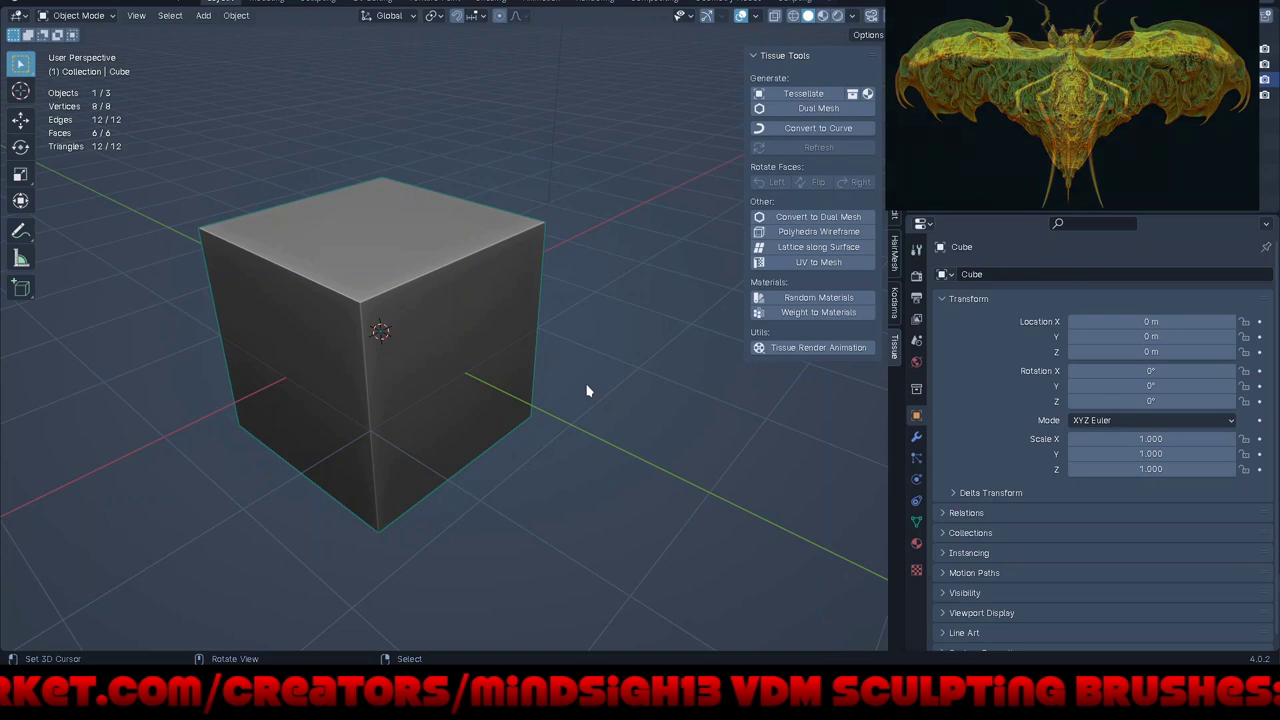
pyautogui.scroll(-3, 409, 267)
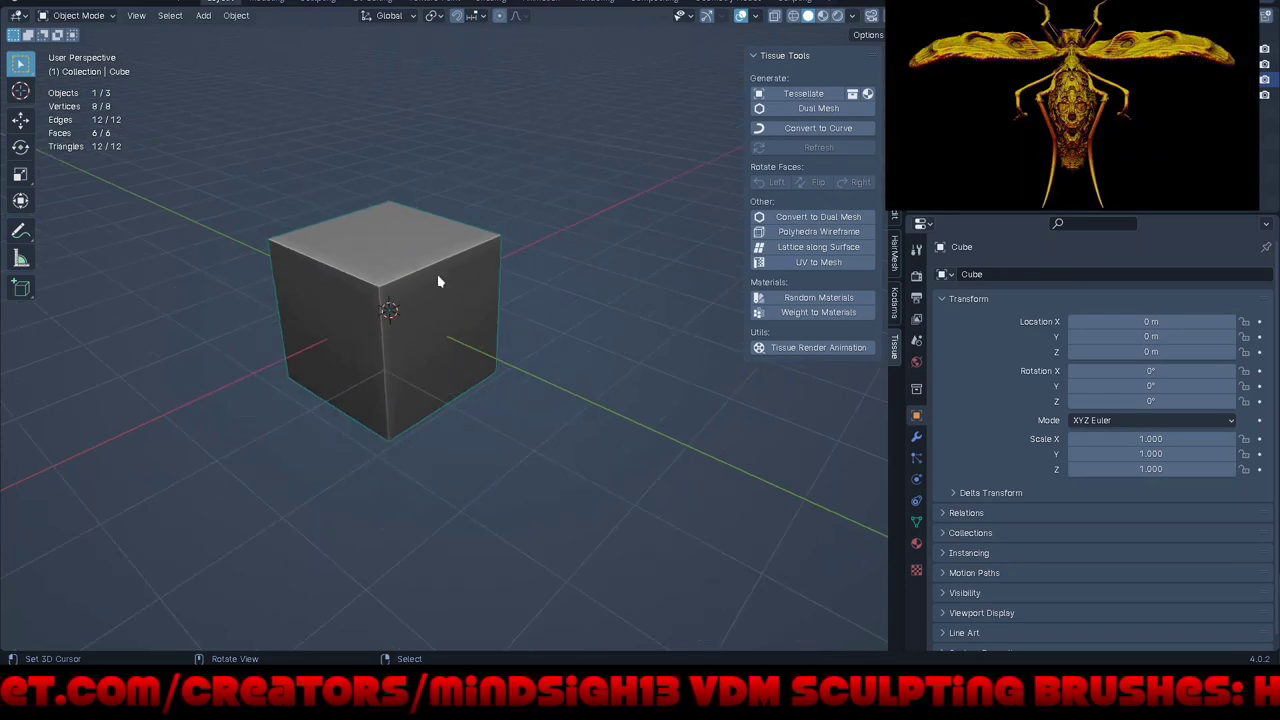
pyautogui.hotkey('shift', 'a')
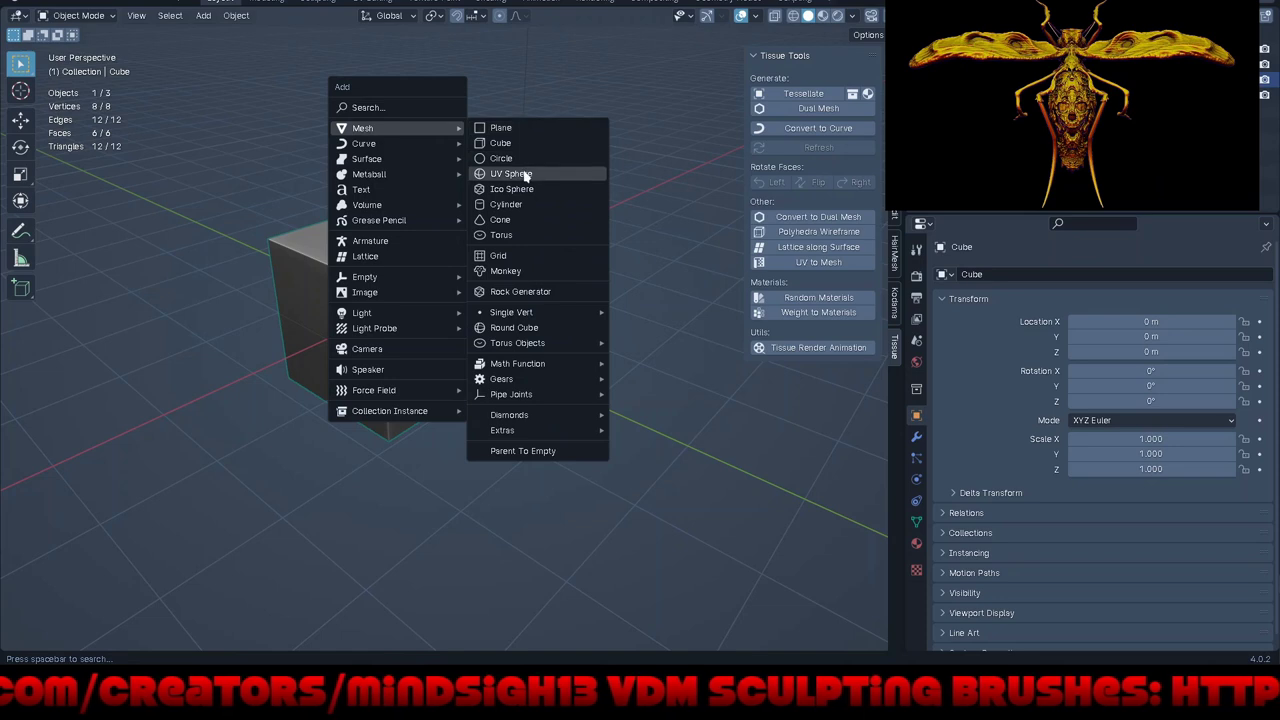
# Step: Add a UV sphere and move it along X to 6.9688 m
pyautogui.click(523, 173)
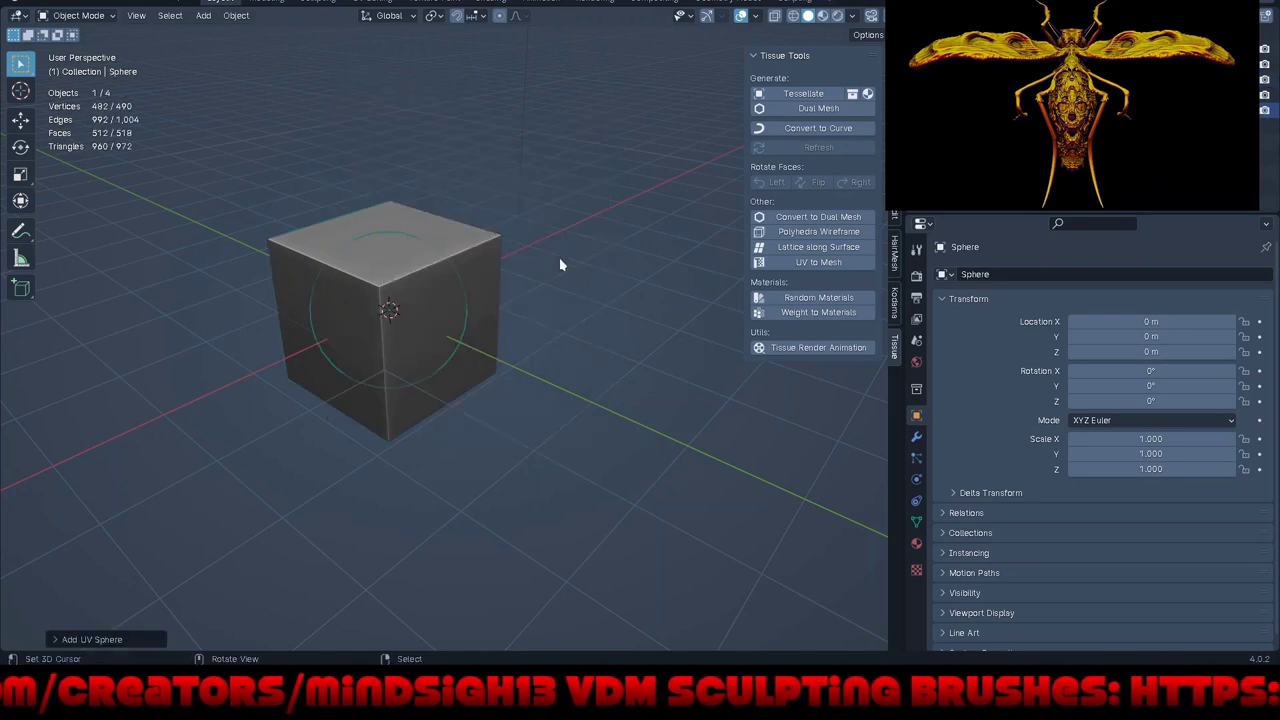
pyautogui.press('g')
pyautogui.press('x')
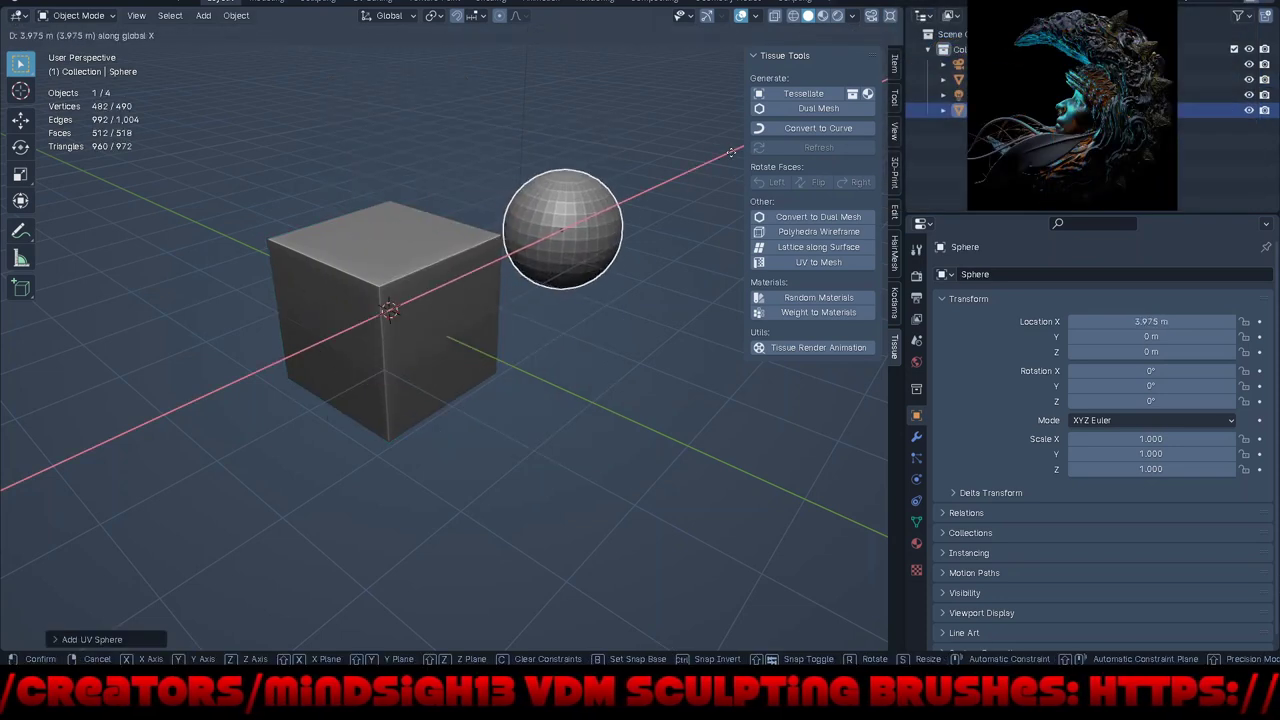
pyautogui.moveTo(661, 207); pyautogui.dragTo(800, 110)
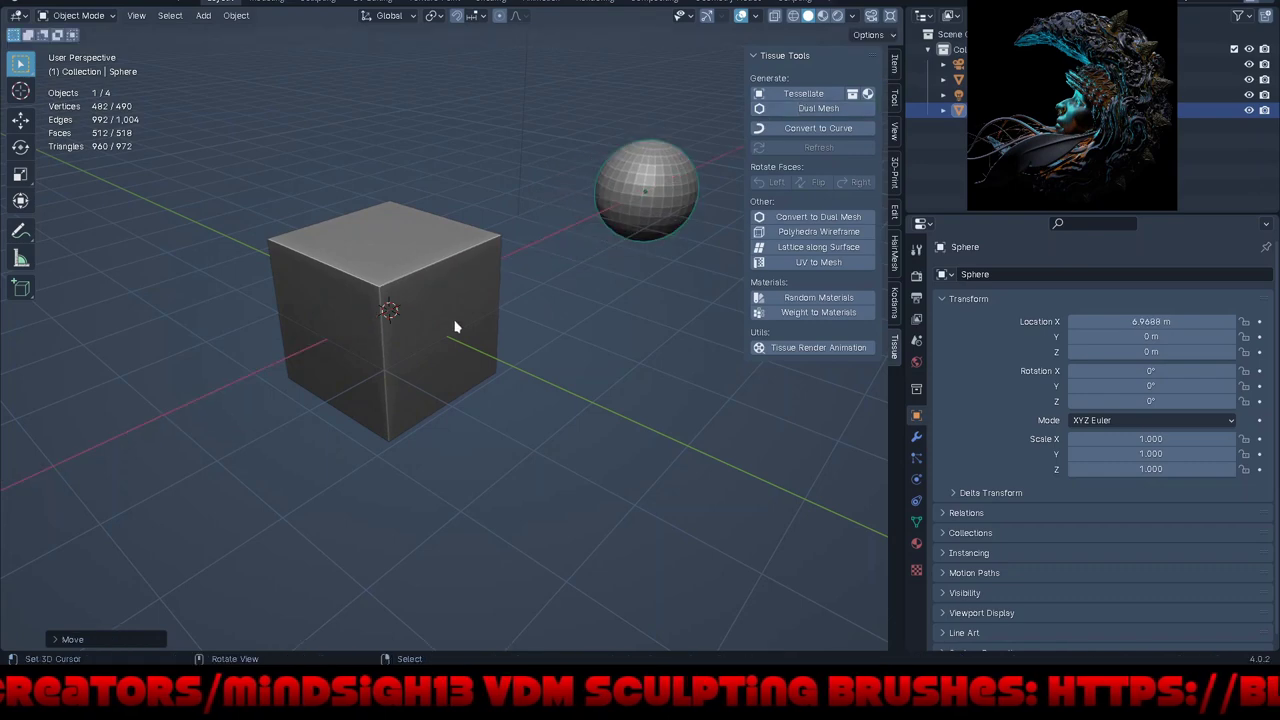
# Step: Maximize the 3D view and box-select the light and camera to remove them
pyautogui.moveTo(472, 368)
pyautogui.mouseDown(button='middle')
pyautogui.moveTo(403, 392)
pyautogui.moveTo(621, 391)
pyautogui.moveTo(474, 423)
pyautogui.moveTo(566, 391)
pyautogui.moveTo(671, 306)
pyautogui.moveTo(723, 419)
pyautogui.moveTo(671, 411)
pyautogui.mouseUp(button='middle')
pyautogui.hotkey('ctrl', 'alt', 'space')
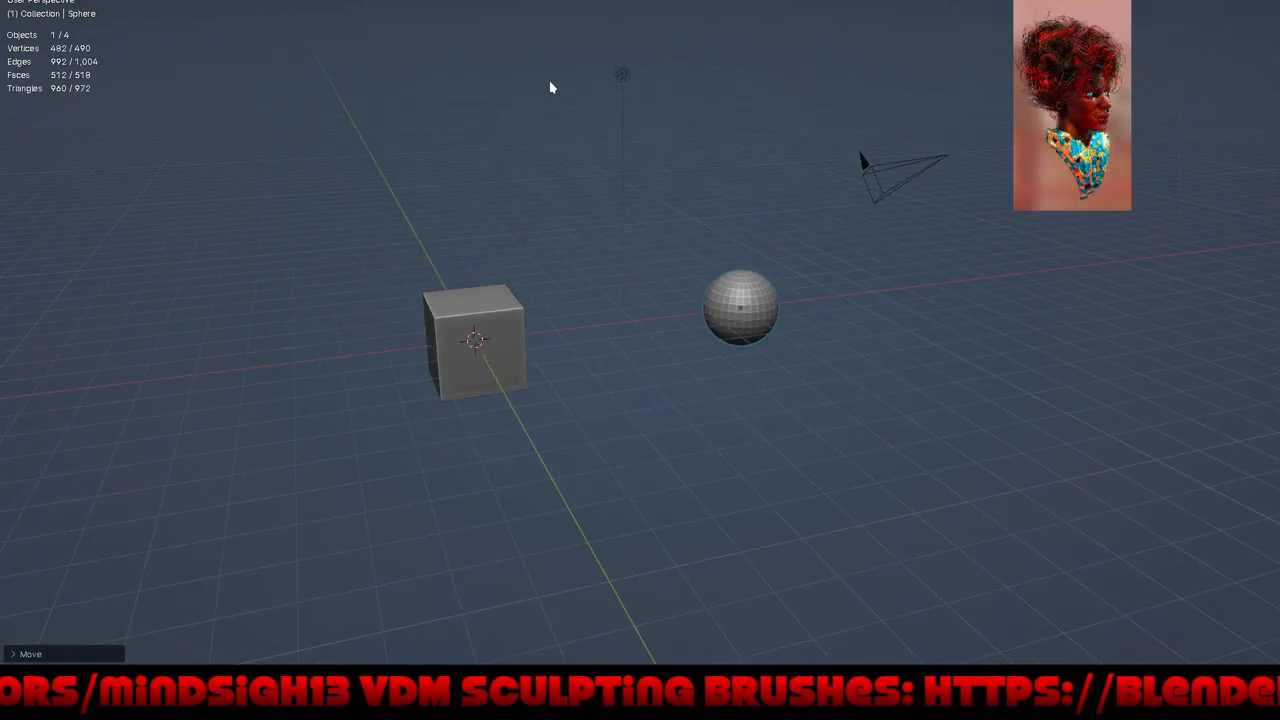
pyautogui.moveTo(925, 185); pyautogui.dragTo(1014, 202)
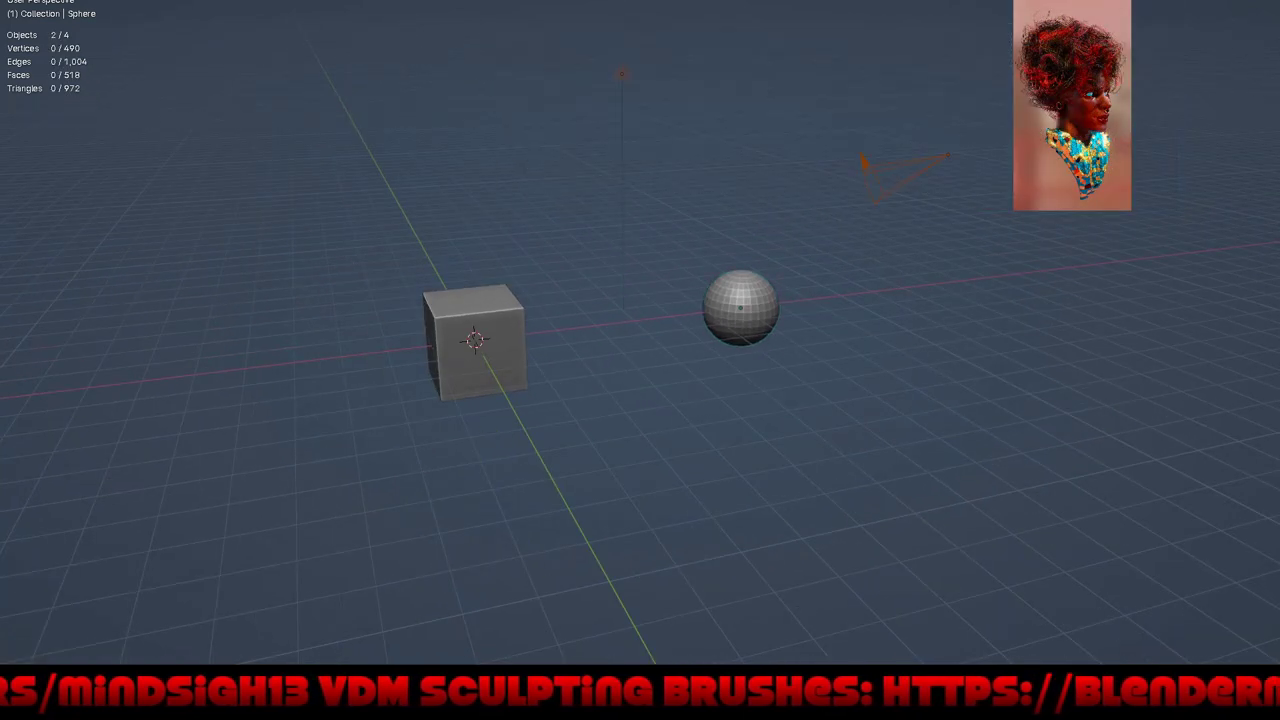
# Step: Shade the UV sphere smooth, restore the full layout, and add the cube as the active selection
pyautogui.rightClick(753, 310)
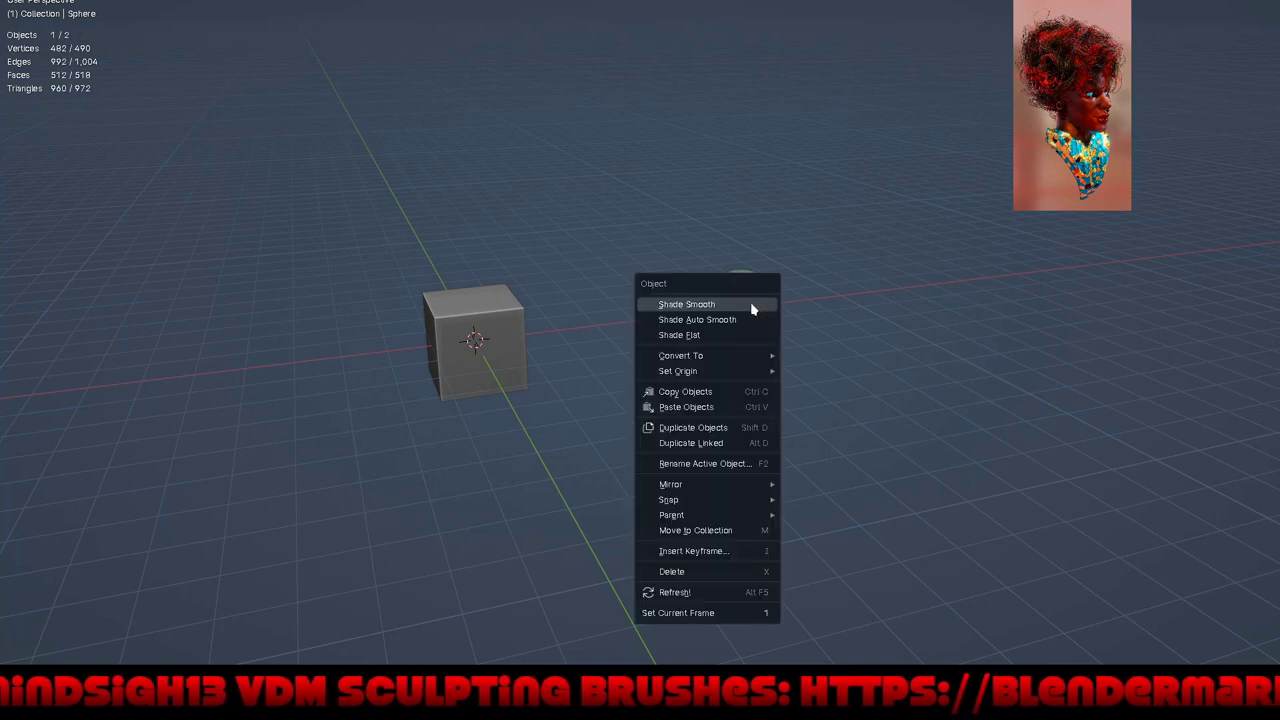
pyautogui.click(753, 306)
pyautogui.hotkey('ctrl', 'alt', 'space')
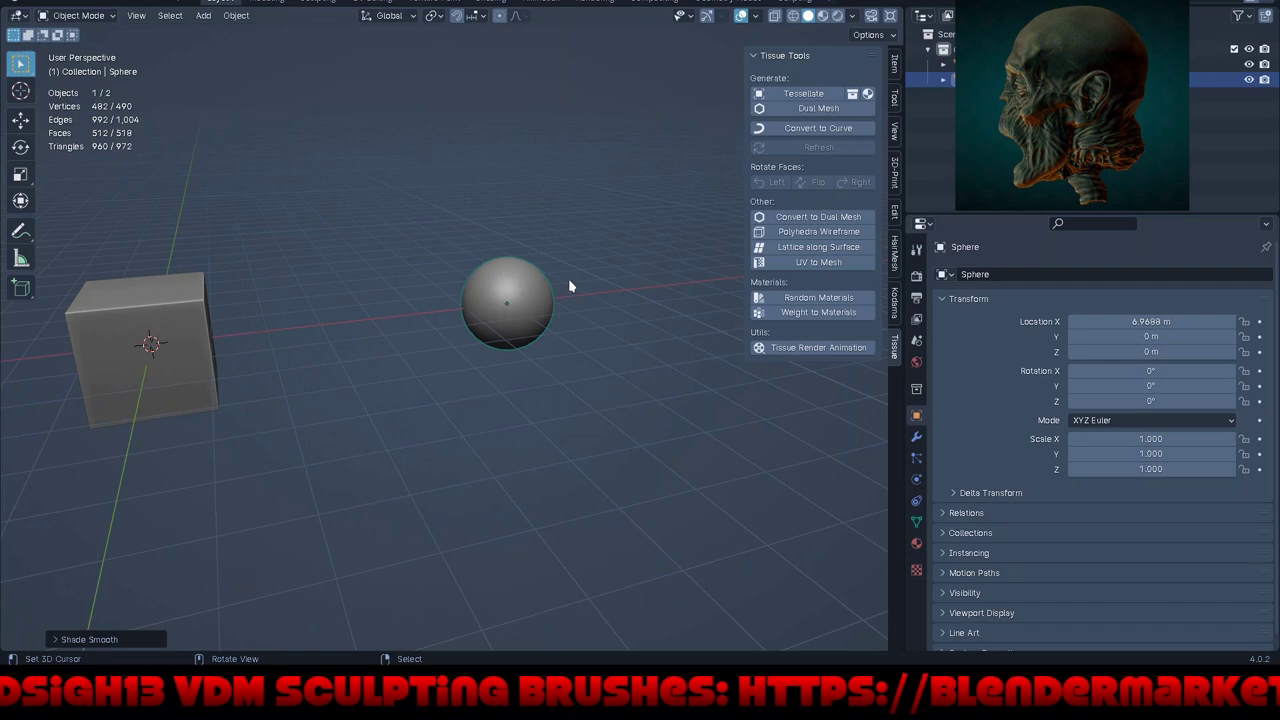
pyautogui.moveTo(569, 280); pyautogui.dragTo(610, 288, button='middle')
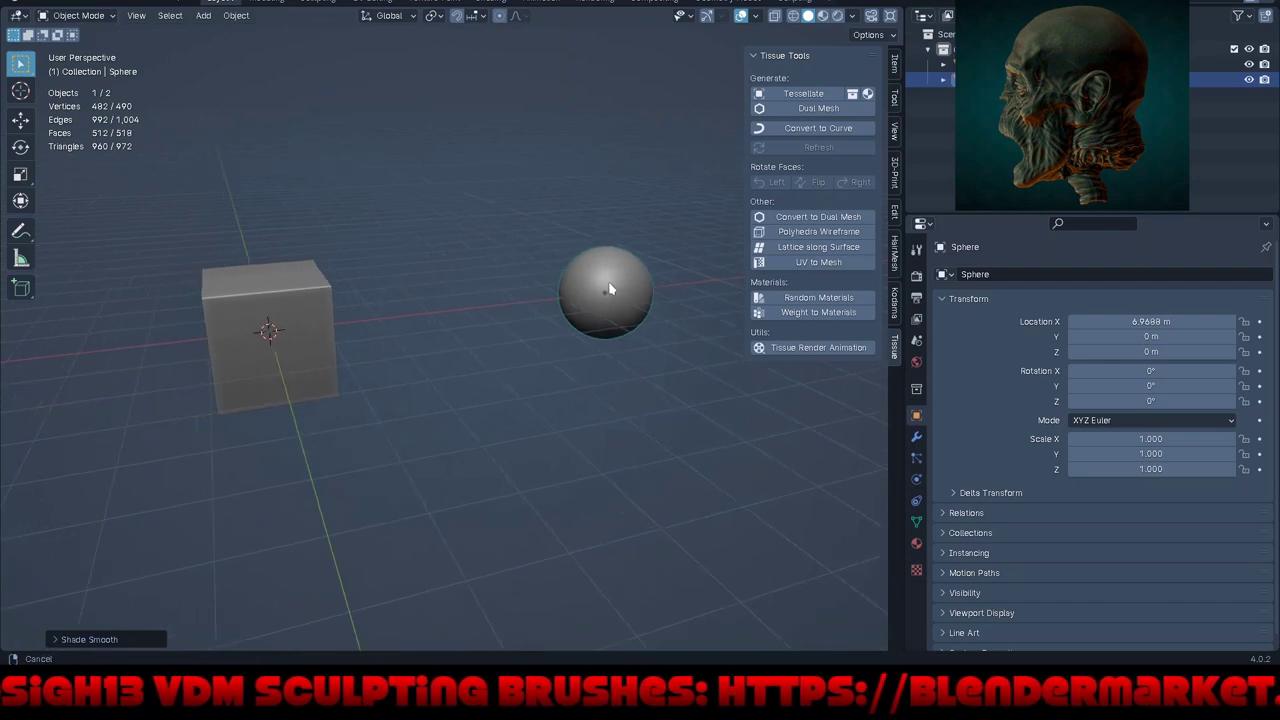
pyautogui.keyDown('shift'); pyautogui.click(278, 295); pyautogui.keyUp('shift')
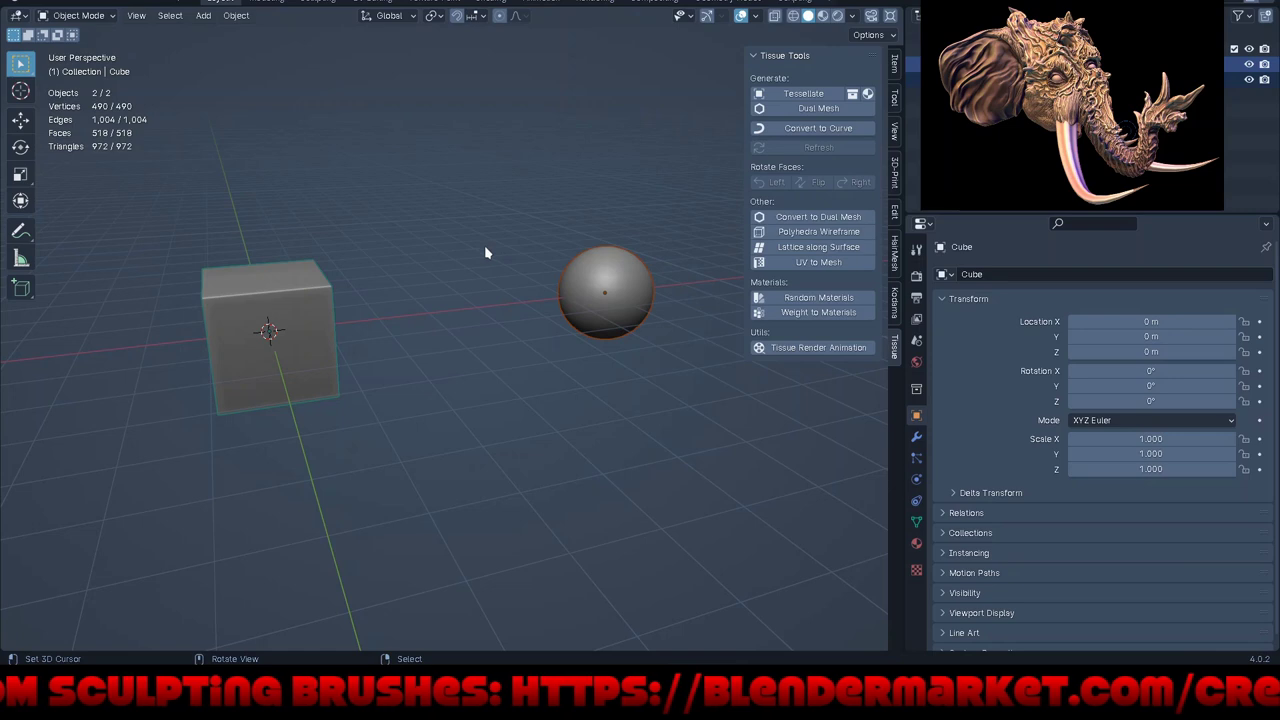
# Step: Tessellate the sphere across the cube's faces with Tissue's Tessellate
pyautogui.click(801, 95)
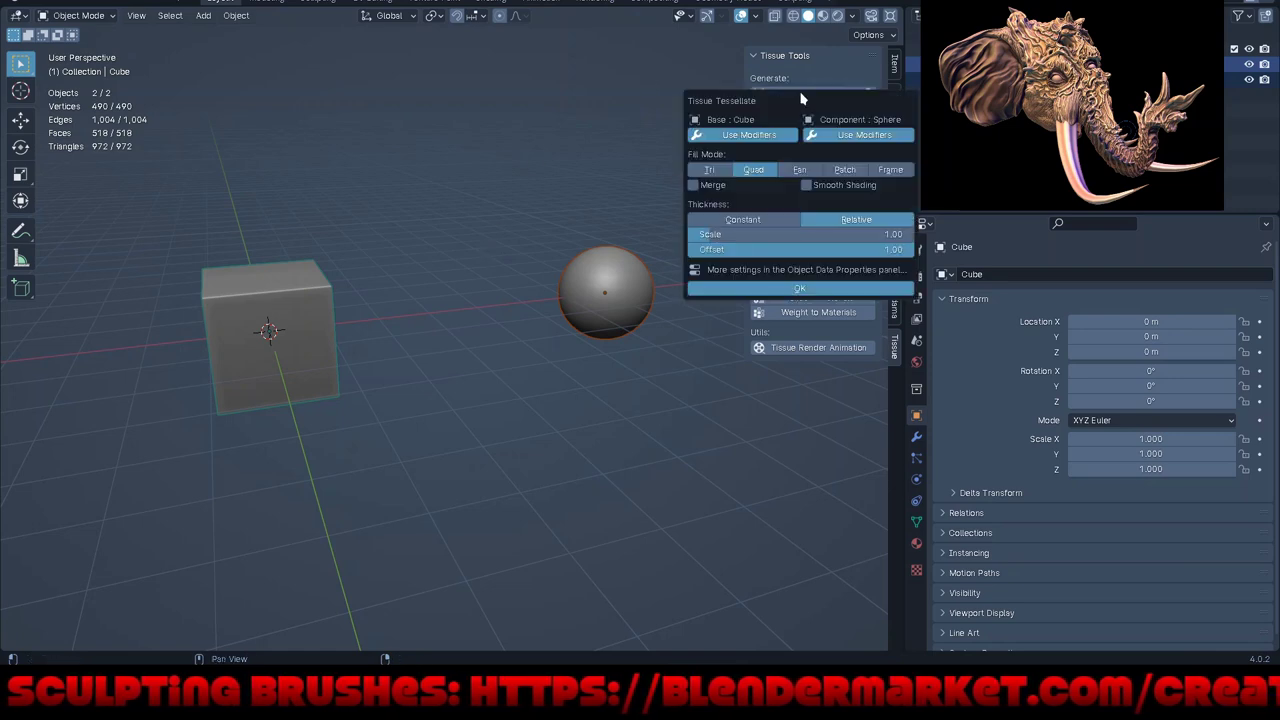
pyautogui.click(797, 289)
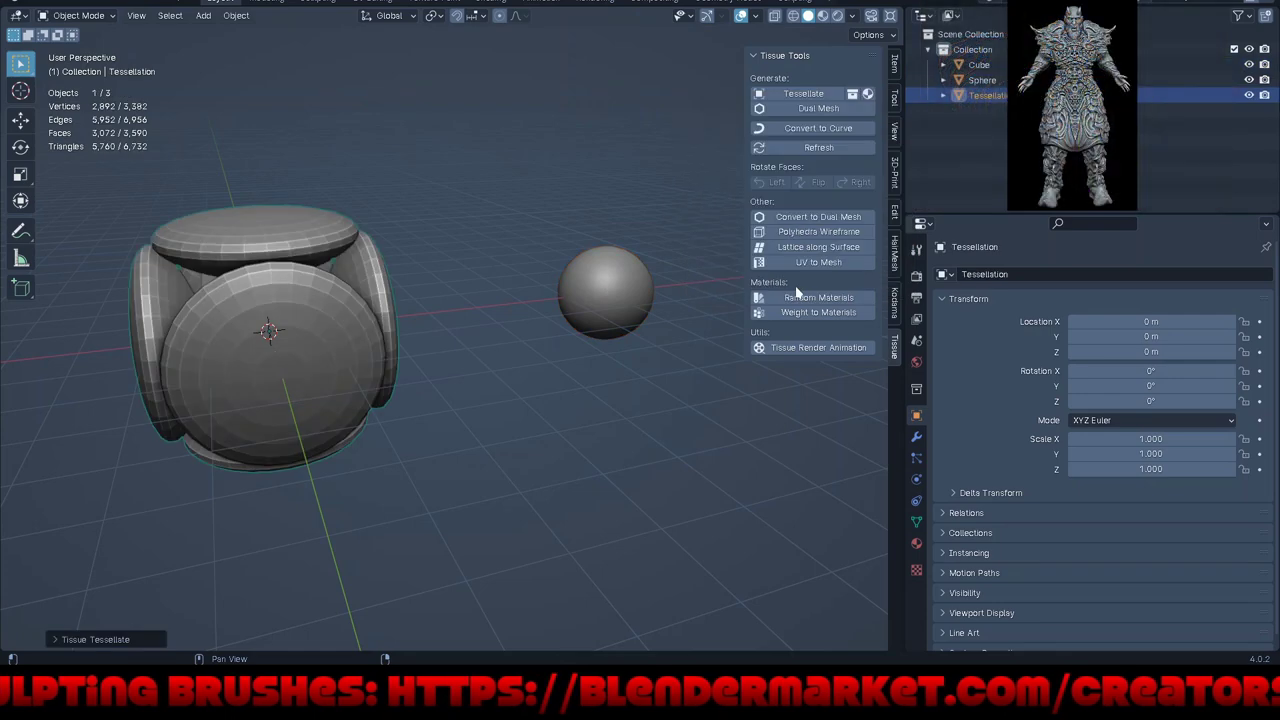
pyautogui.moveTo(358, 372); pyautogui.dragTo(394, 386, button='middle')
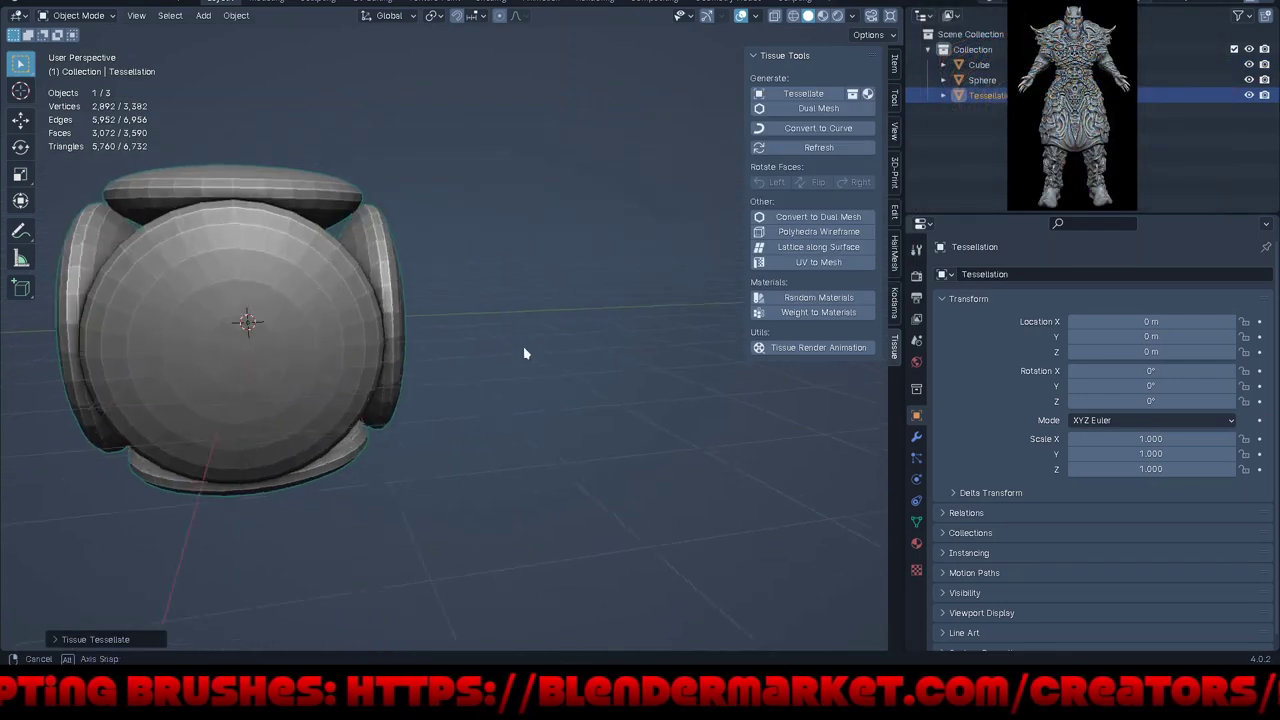
pyautogui.scroll(-3, 310, 315)
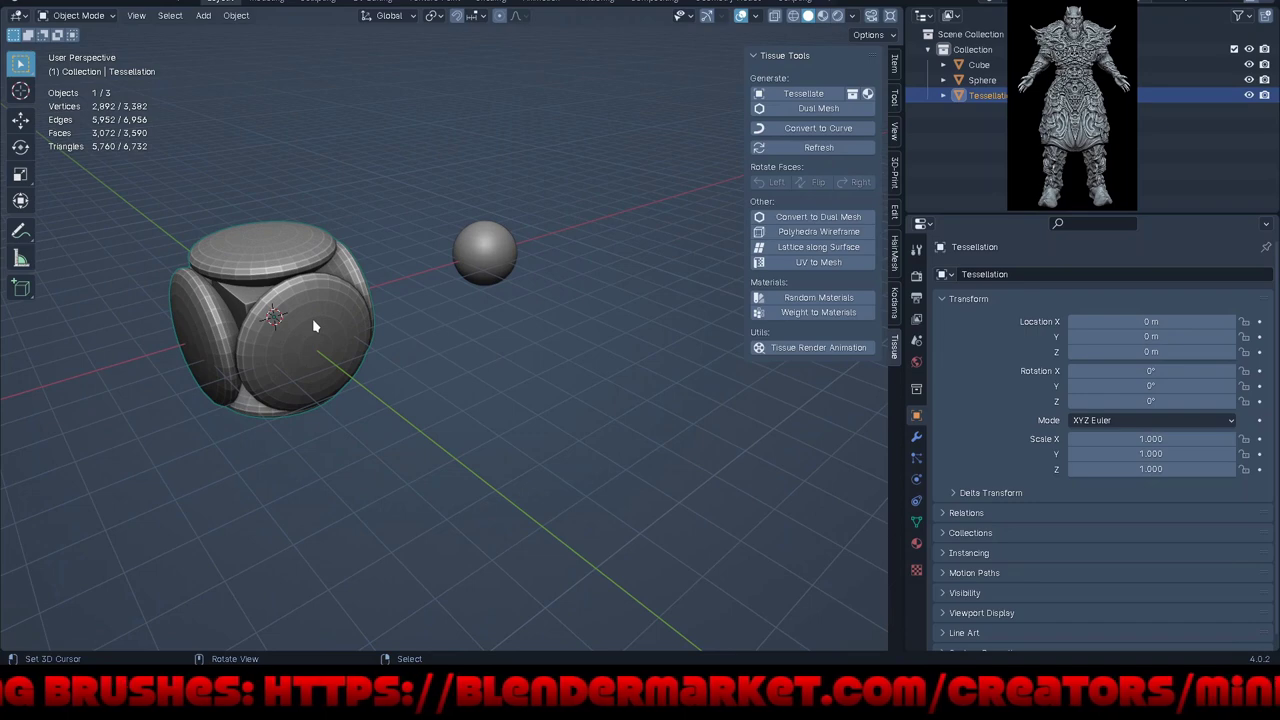
# Step: Move the new Tessellation object out to X 13.527 m
pyautogui.press('g')
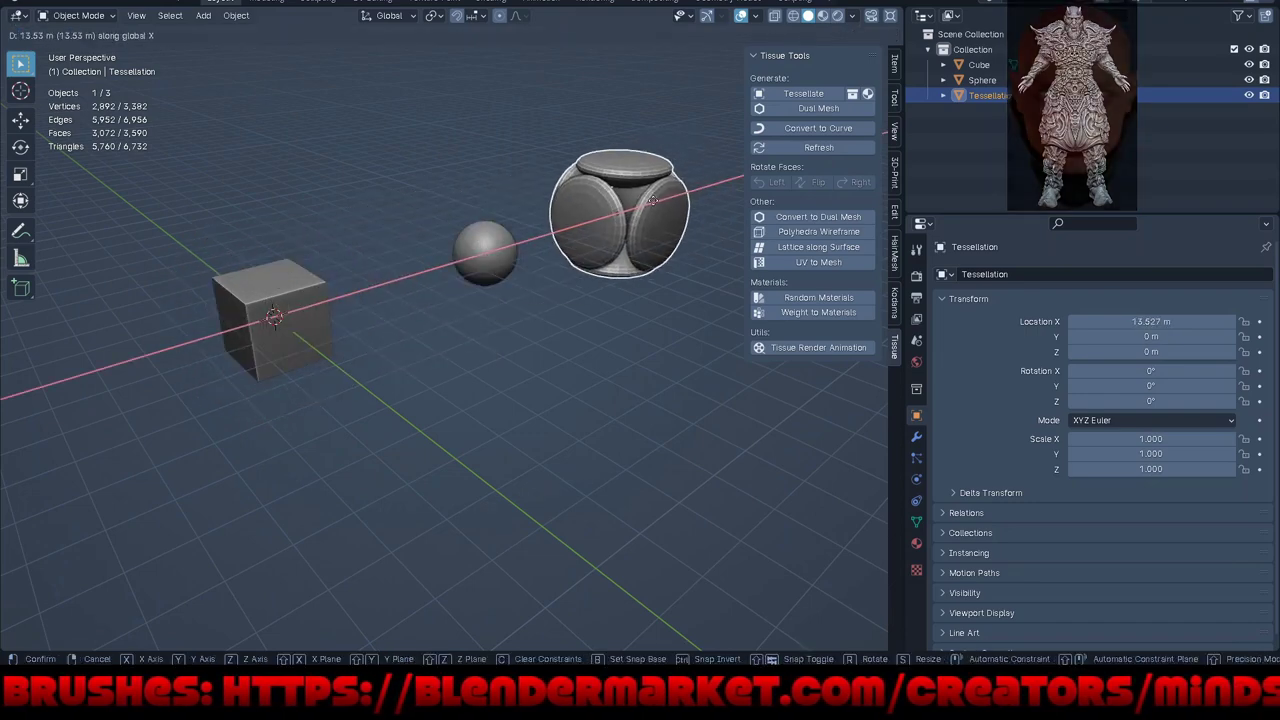
pyautogui.click(625, 245)
pyautogui.moveTo(654, 270)
pyautogui.mouseDown(button='middle')
pyautogui.moveTo(355, 260)
pyautogui.moveTo(494, 271)
pyautogui.moveTo(513, 305)
pyautogui.mouseUp(button='middle')
# Step: Apply Shade Smooth to the Tessellation object
pyautogui.rightClick(513, 305)
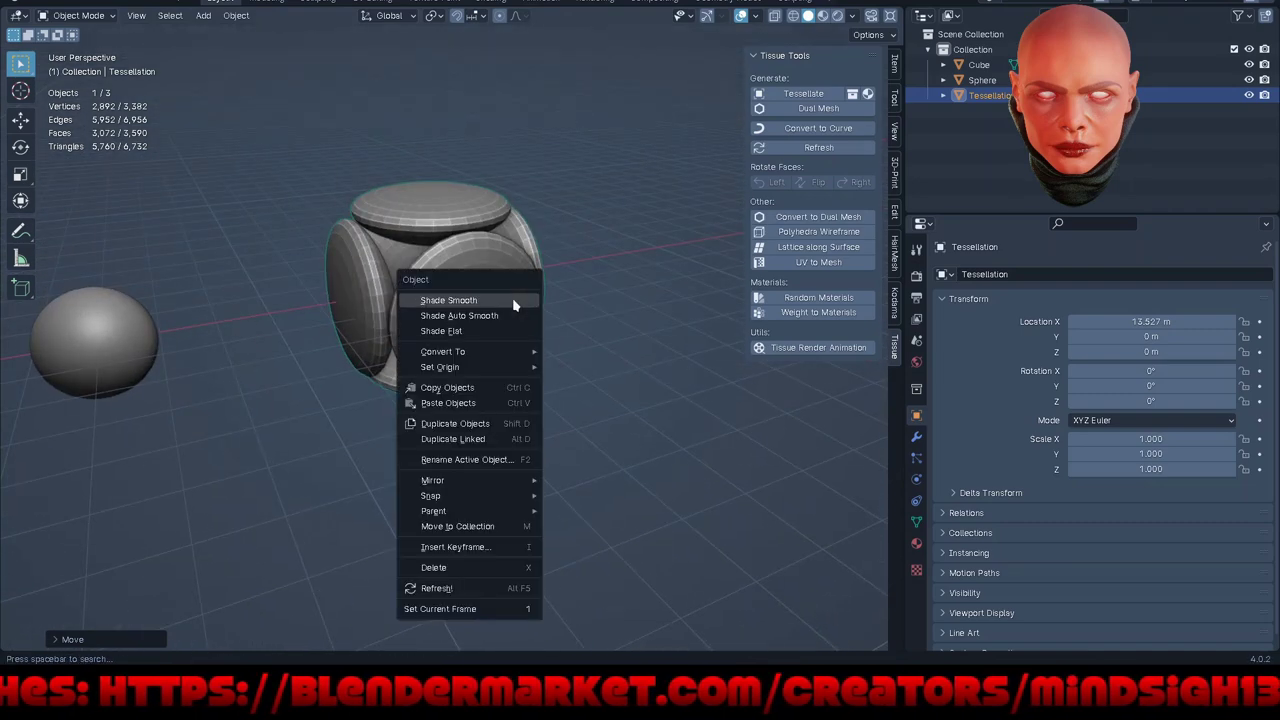
pyautogui.click(514, 299)
pyautogui.scroll(-3, 600, 280)
pyautogui.scroll(-3, 500, 285)
pyautogui.scroll(5, 397, 292)
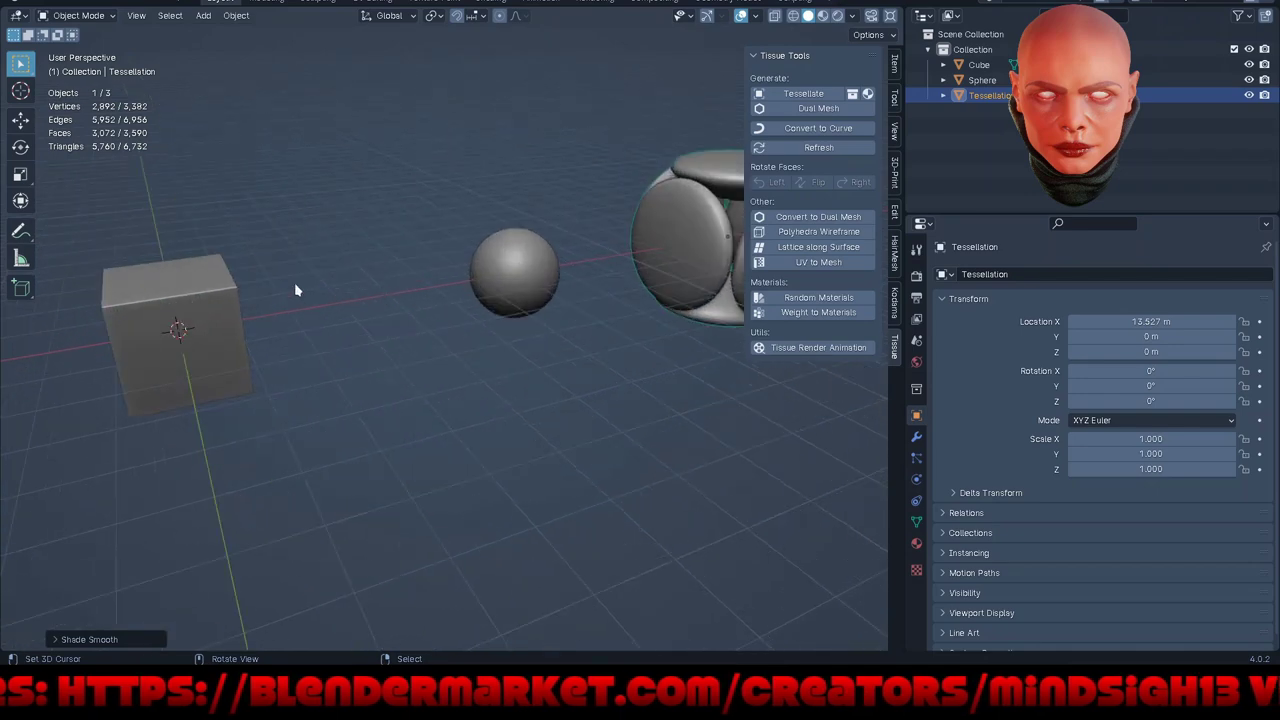
# Step: Select the cube alone and bring up its Add Modifier list
pyautogui.click(200, 308)
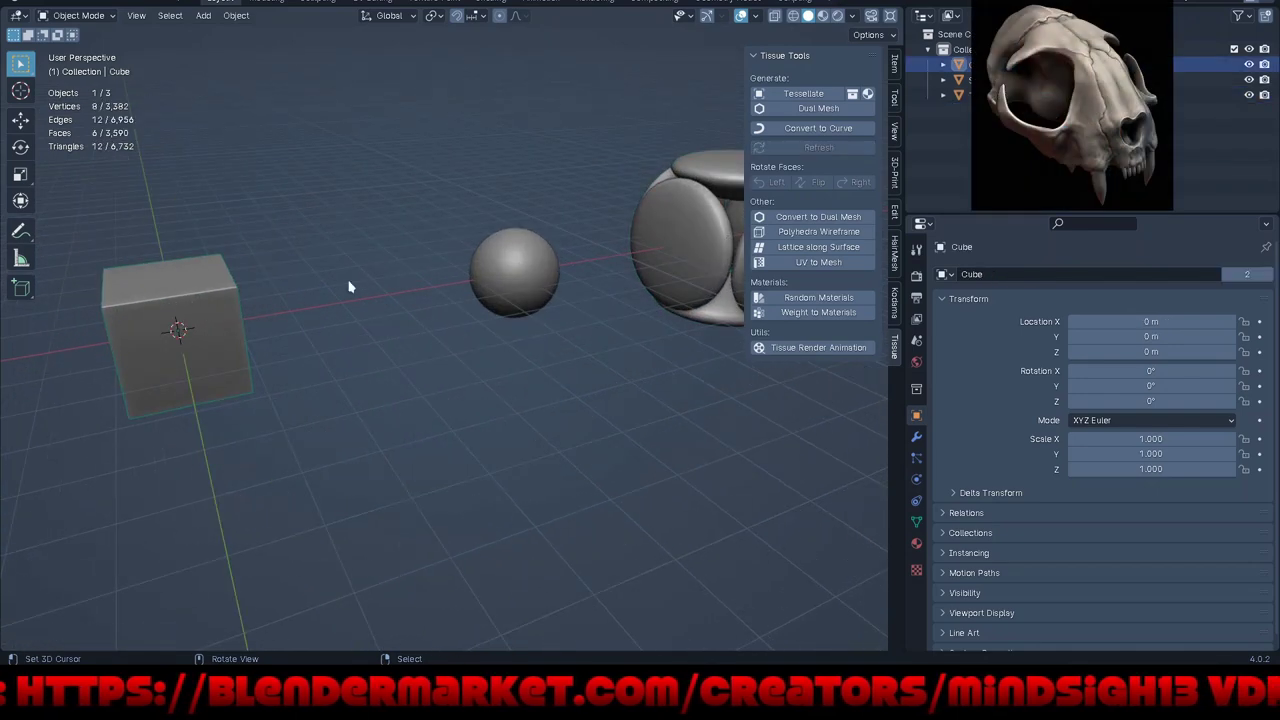
pyautogui.click(916, 439)
pyautogui.click(1035, 276)
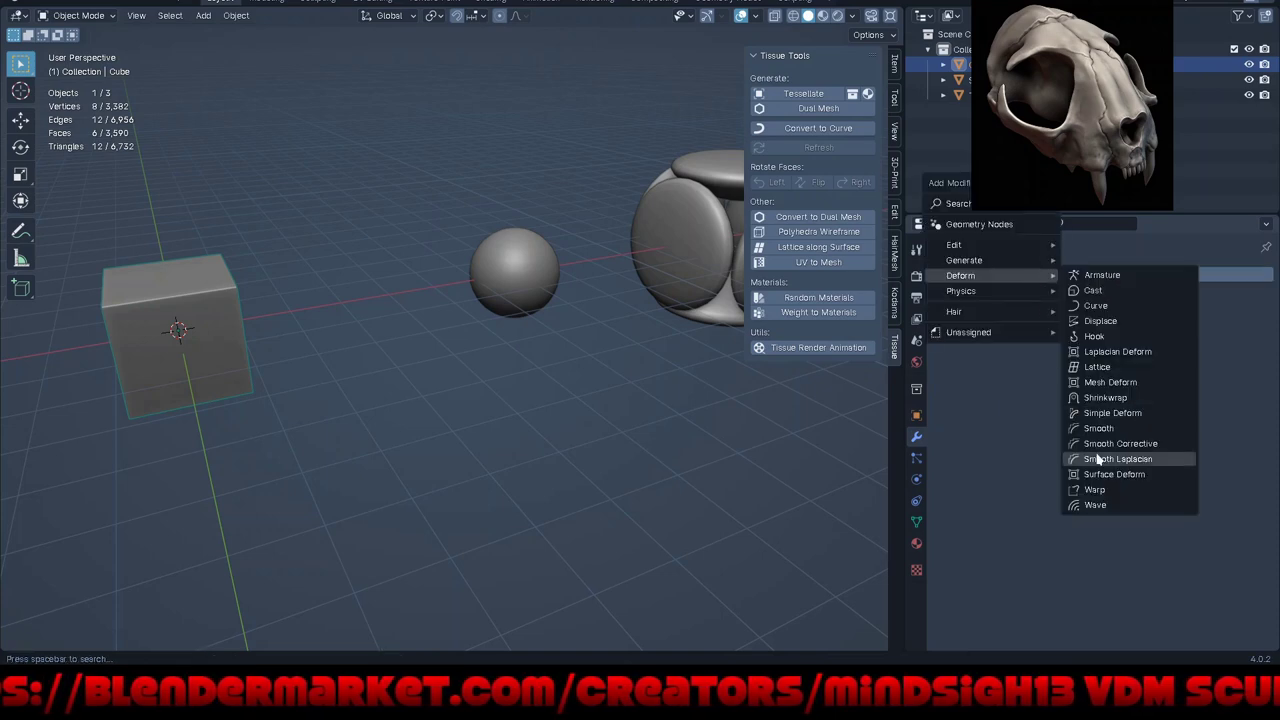
pyautogui.moveTo(964, 260)
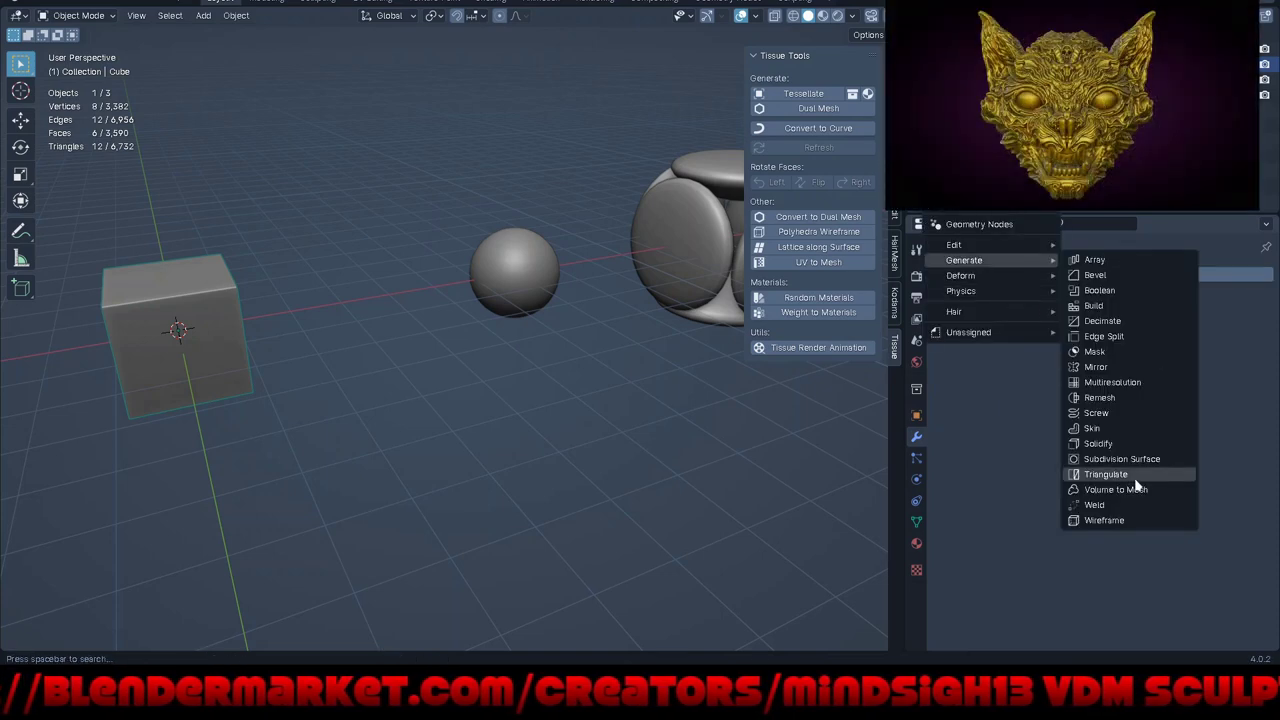
# Step: Give the cube a Subdivision Surface modifier at viewport level 4 and shade it smooth
pyautogui.click(1140, 462)
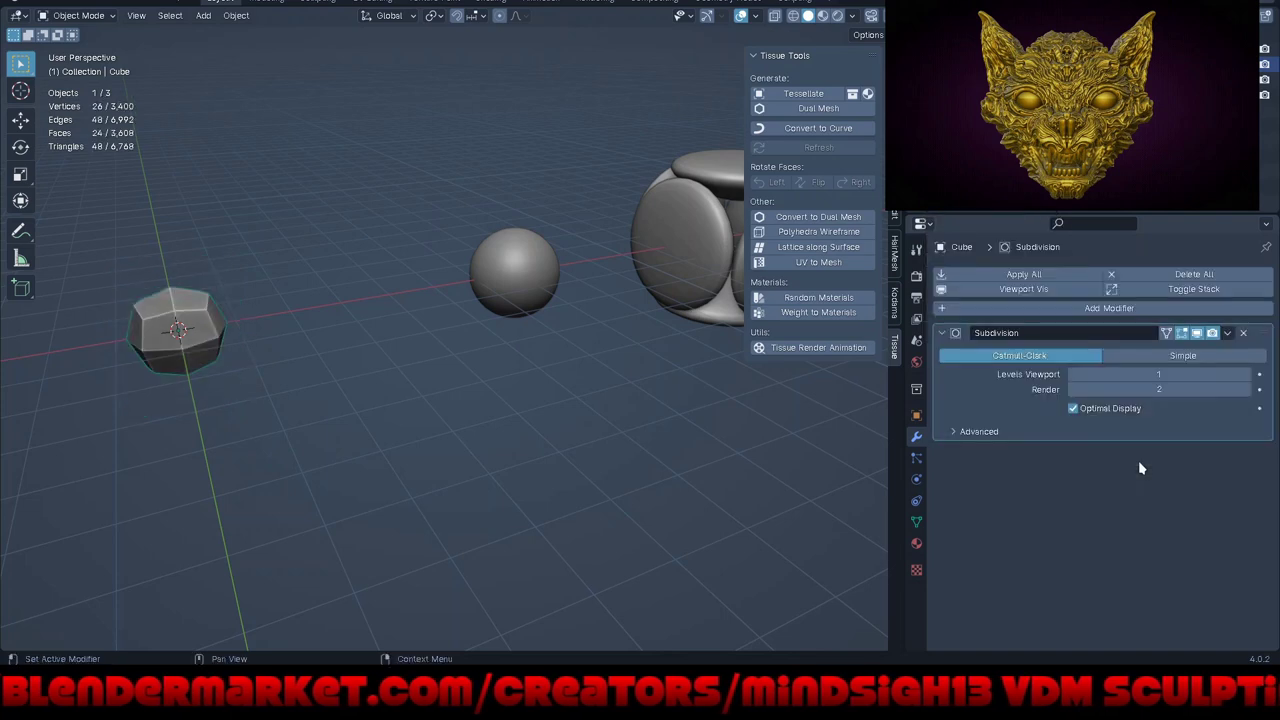
pyautogui.click(1245, 374)
pyautogui.click(1245, 374)
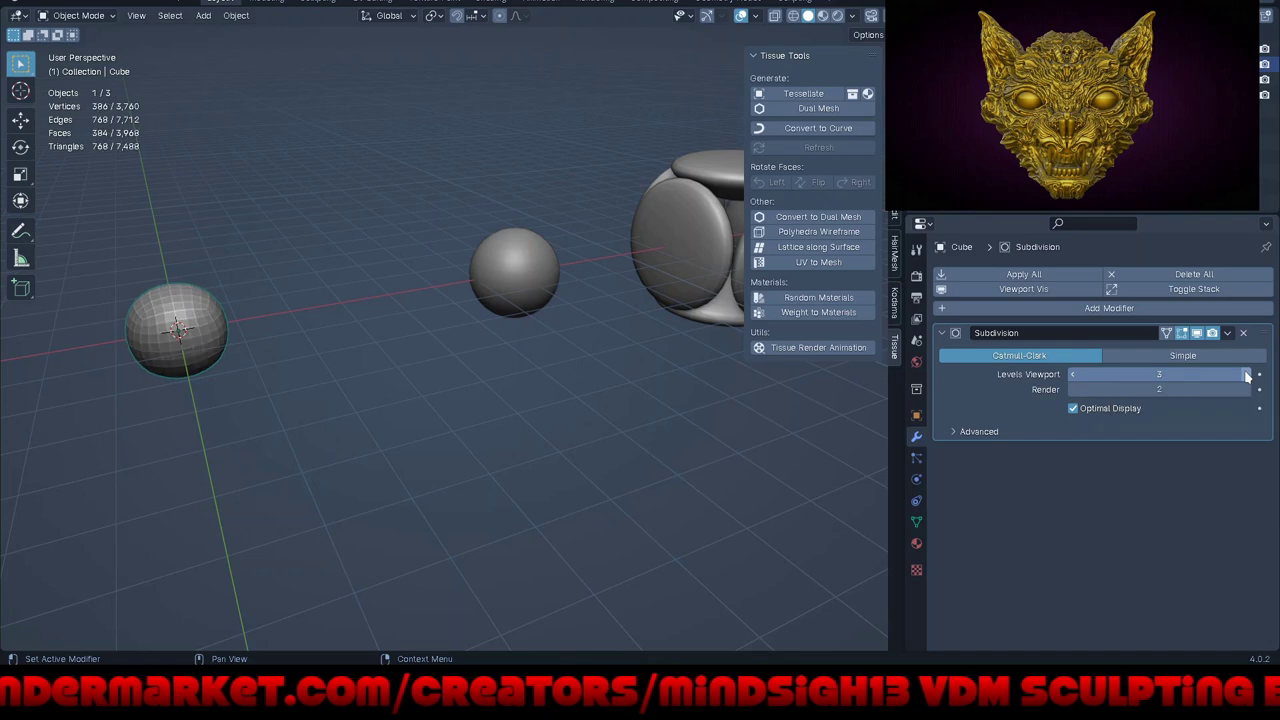
pyautogui.click(1245, 374)
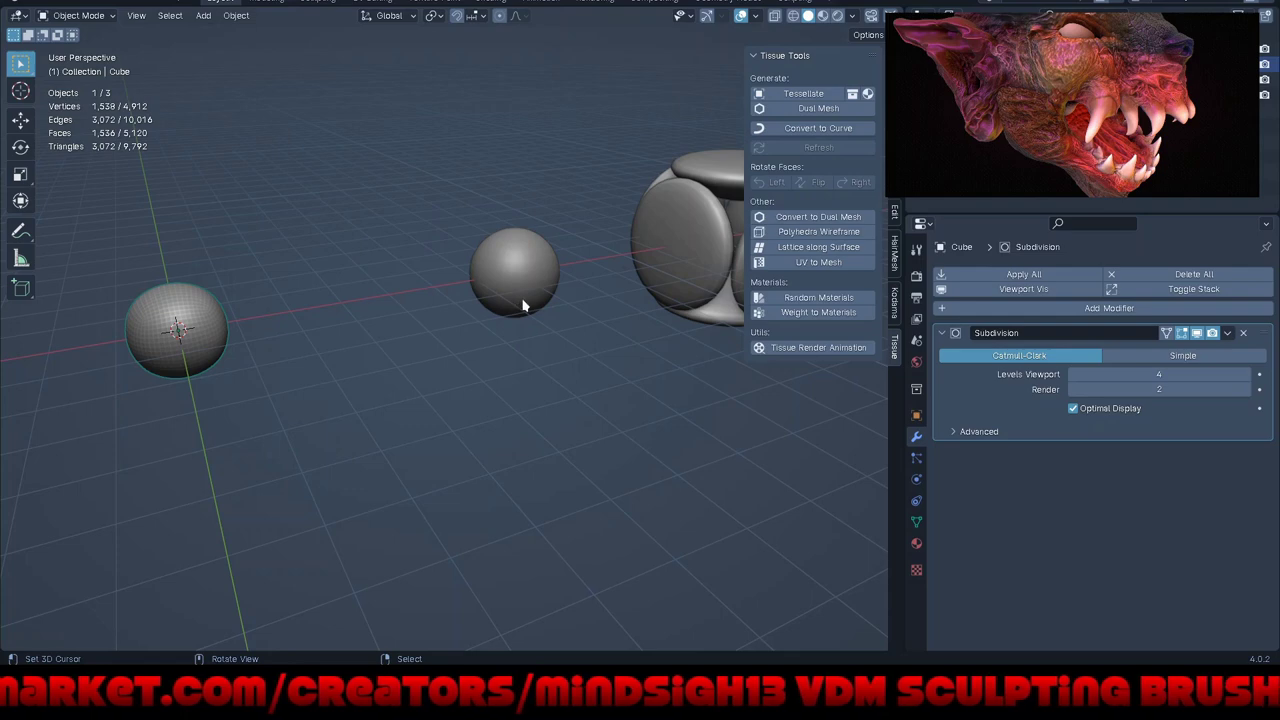
pyautogui.click(990, 433)
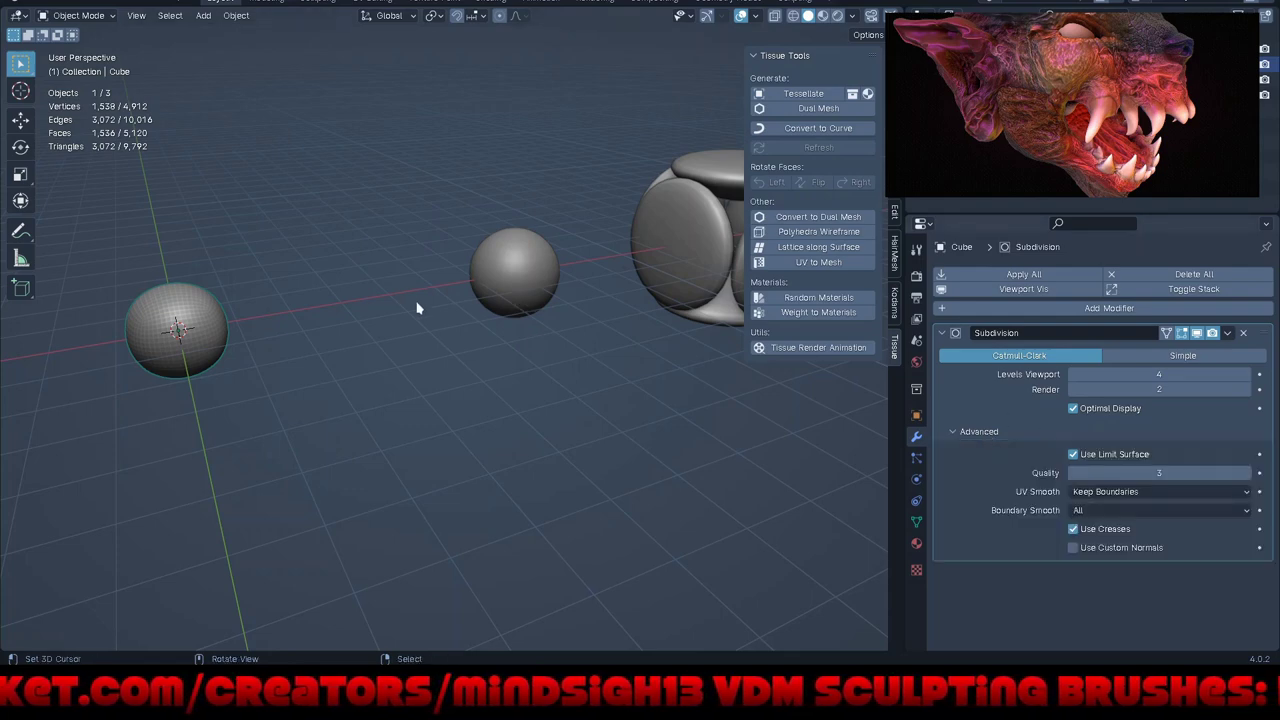
pyautogui.rightClick(353, 292)
pyautogui.click(353, 292)
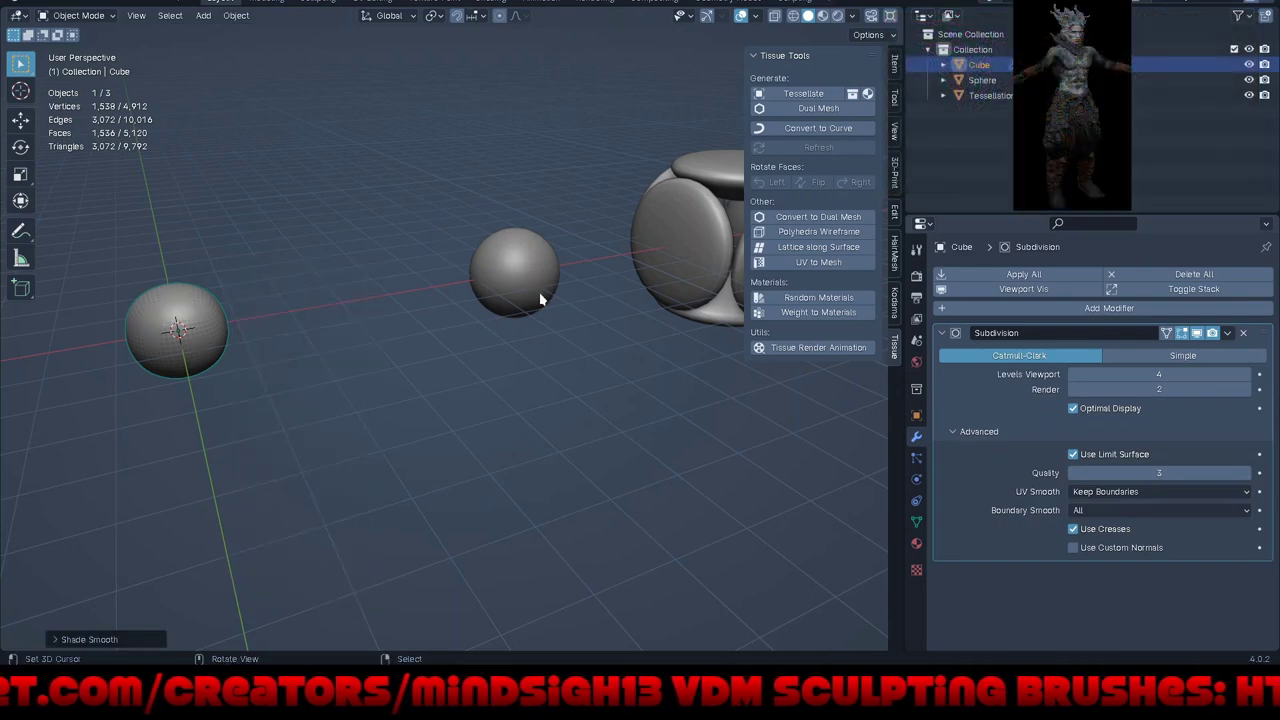
# Step: Select the small sphere, then the subdivided cube, and tessellate them with Fan fill mode
pyautogui.click(531, 265)
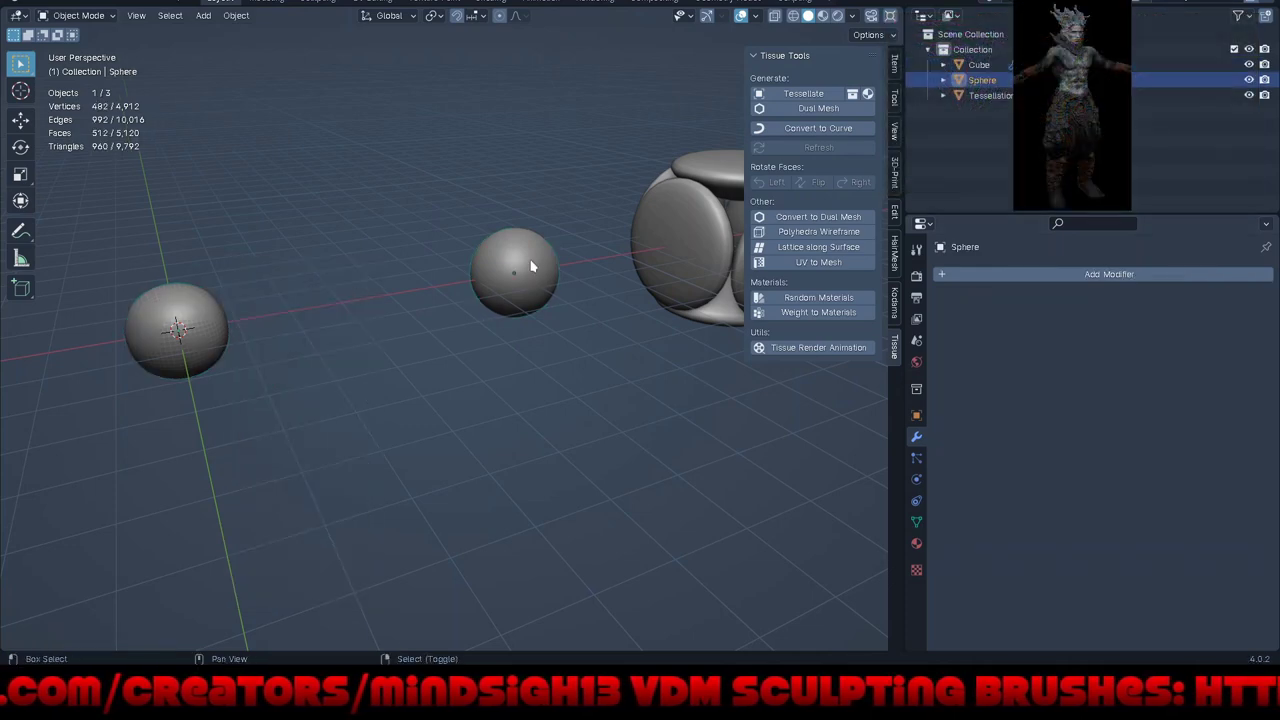
pyautogui.keyDown('shift'); pyautogui.click(168, 293); pyautogui.keyUp('shift')
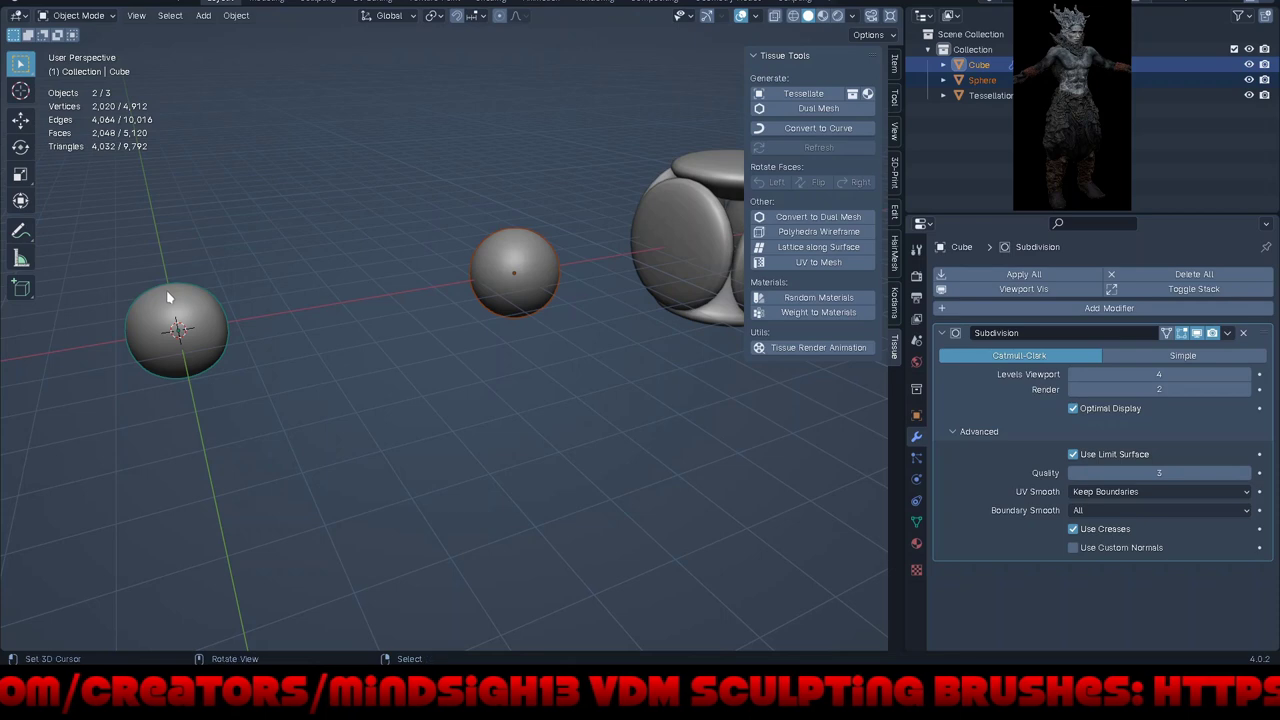
pyautogui.click(810, 94)
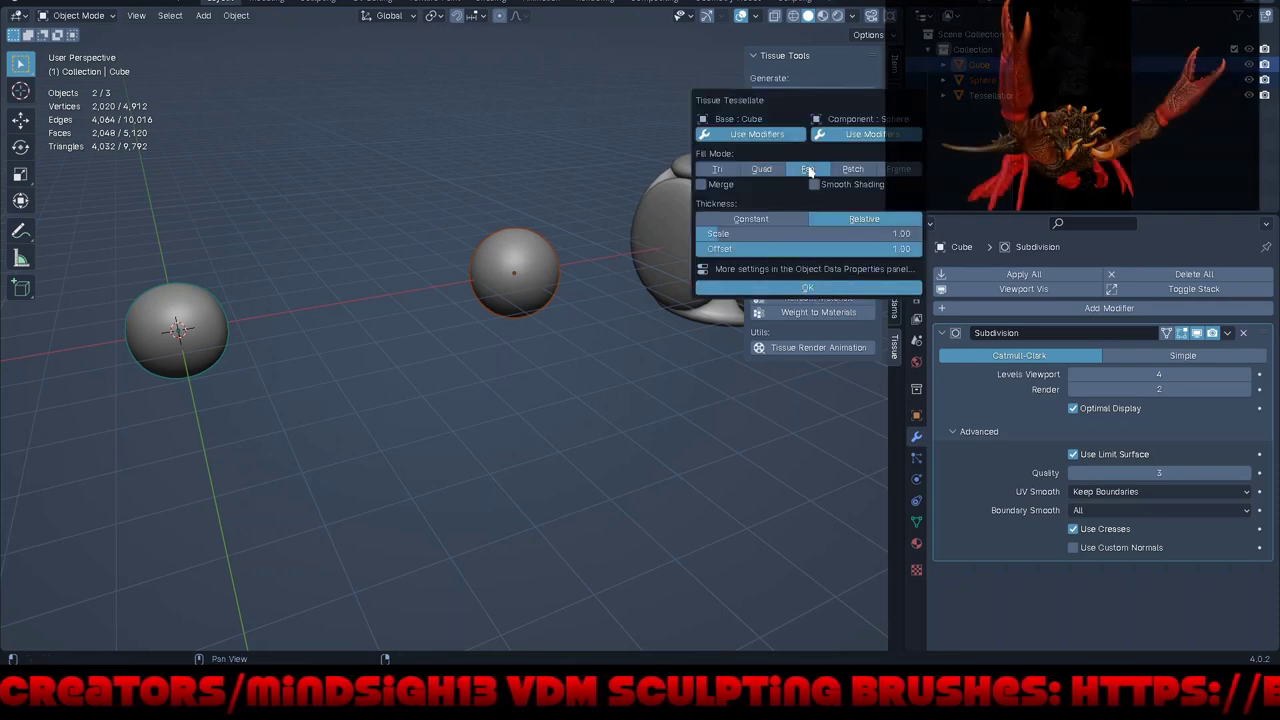
pyautogui.click(808, 289)
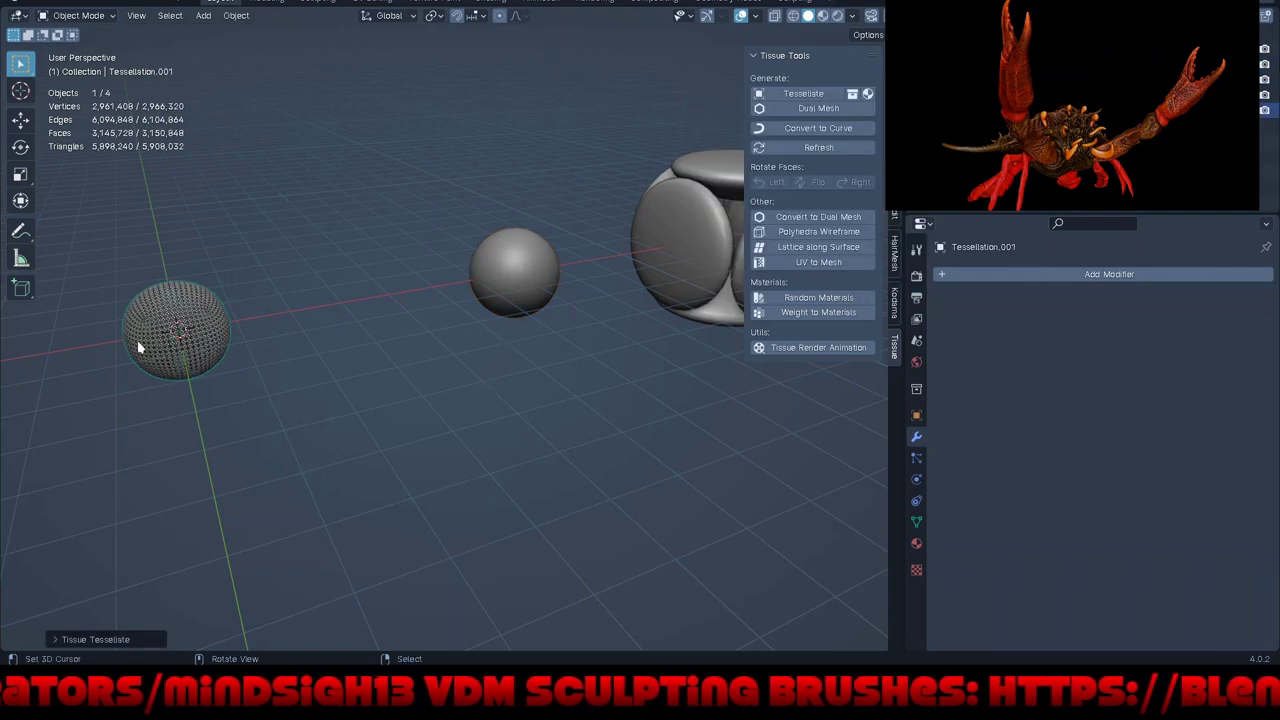
pyautogui.press('KP_Decimal')
pyautogui.scroll(-3, 320, 340)
pyautogui.scroll(3, 450, 320)
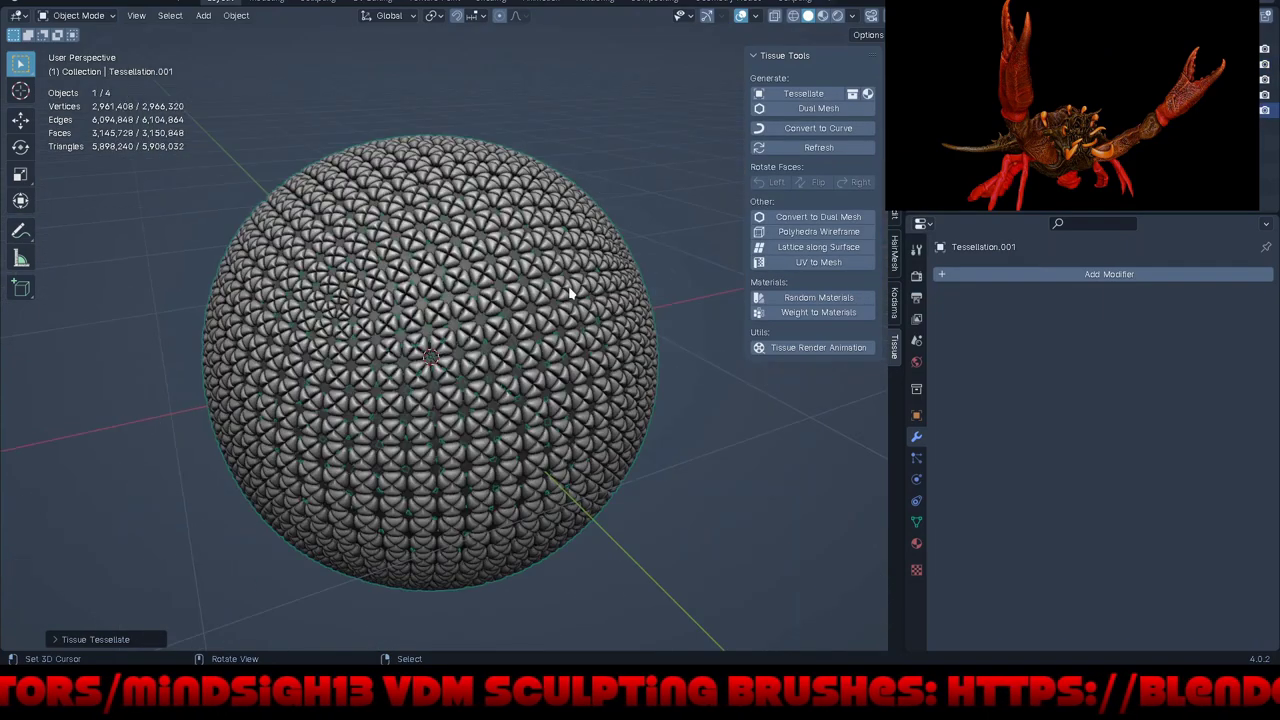
pyautogui.scroll(4, 569, 292)
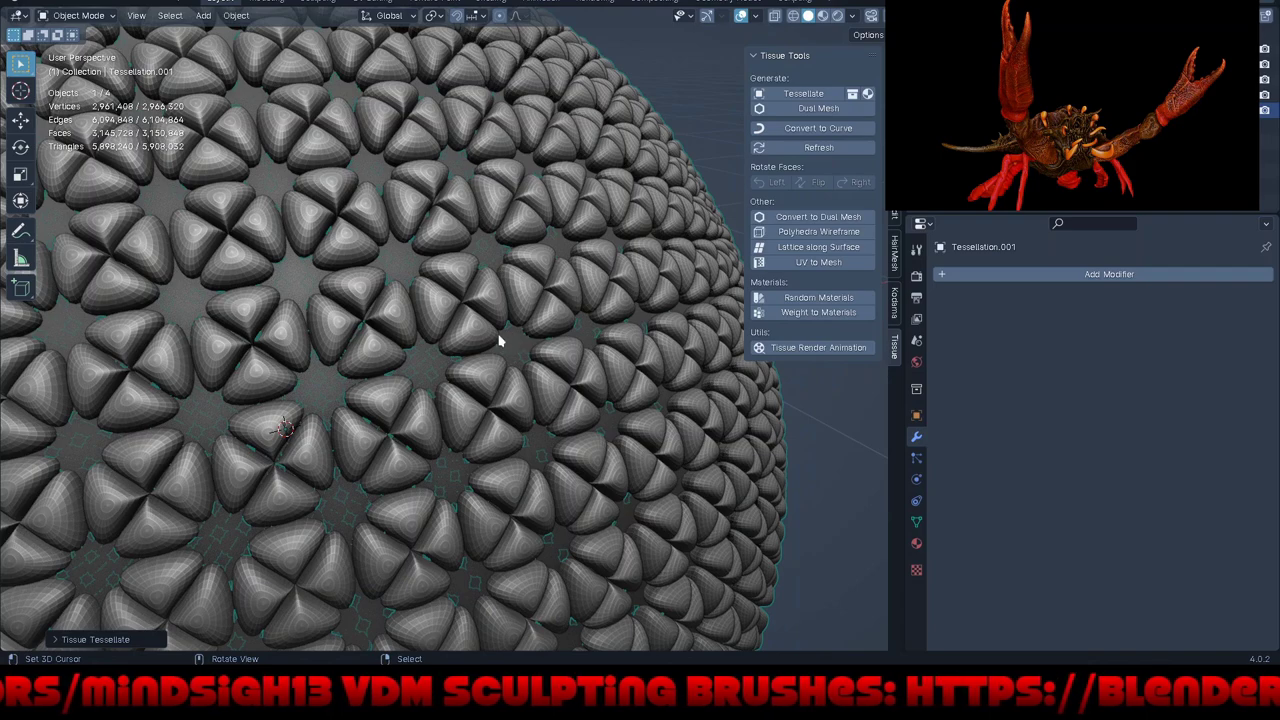
pyautogui.moveTo(414, 271)
pyautogui.keyDown('ctrl'); pyautogui.mouseDown(button='middle')
pyautogui.moveTo(421, 318)
pyautogui.moveTo(286, 366)
pyautogui.moveTo(280, 252)
pyautogui.mouseUp(button='middle'); pyautogui.keyUp('ctrl')
pyautogui.scroll(3, 288, 258)
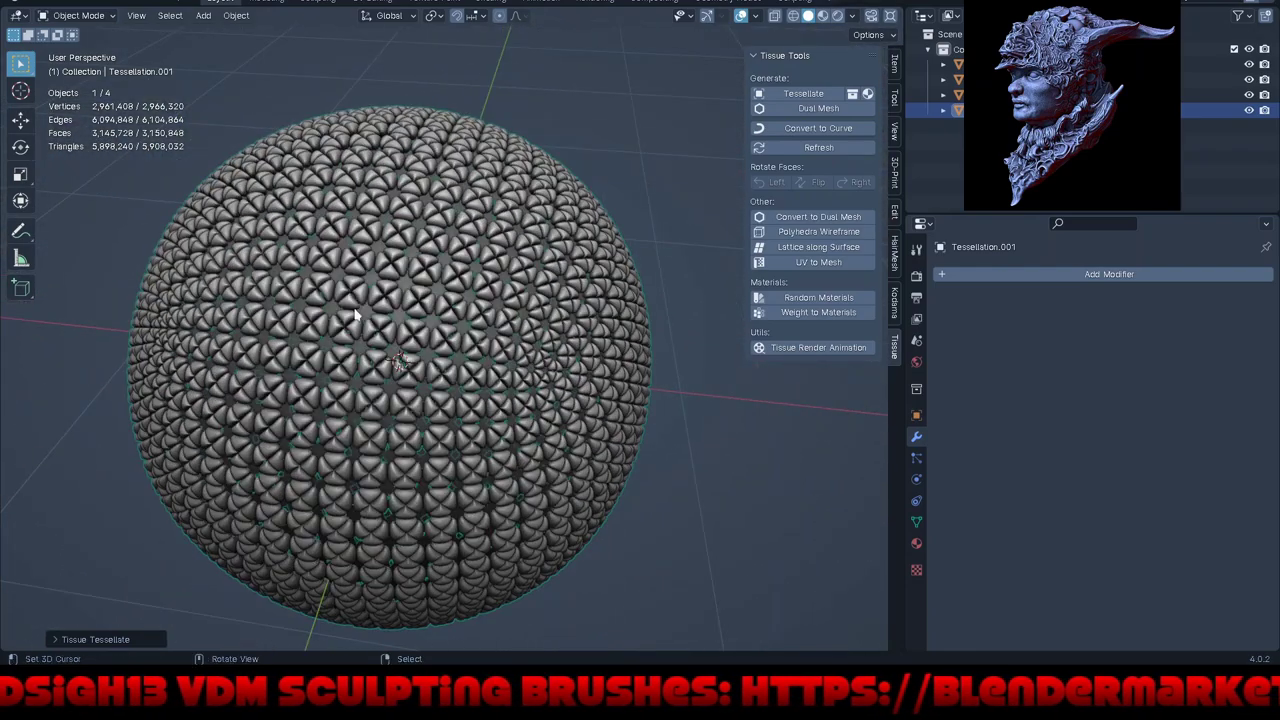
pyautogui.moveTo(355, 315)
pyautogui.keyDown('ctrl'); pyautogui.mouseDown(button='middle')
pyautogui.moveTo(380, 372)
pyautogui.moveTo(416, 248)
pyautogui.moveTo(406, 322)
pyautogui.mouseUp(button='middle'); pyautogui.keyUp('ctrl')
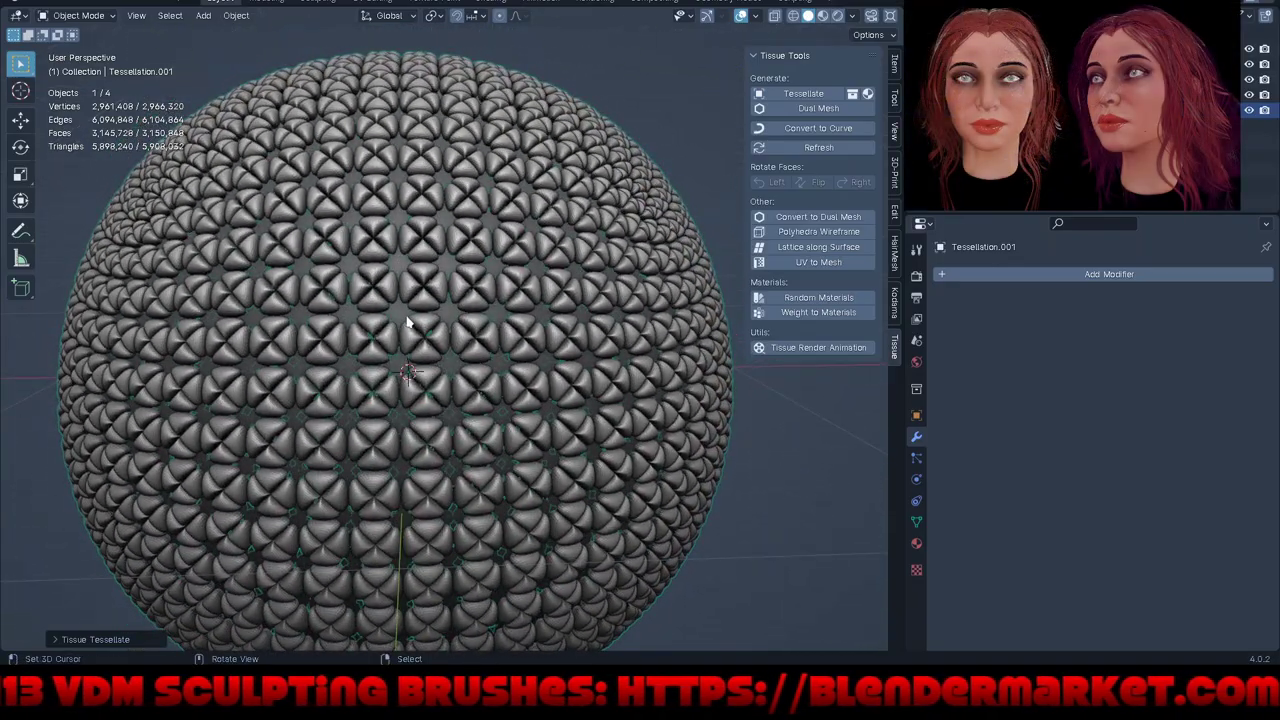
pyautogui.scroll(-2, 406, 322)
pyautogui.scroll(-3, 406, 322)
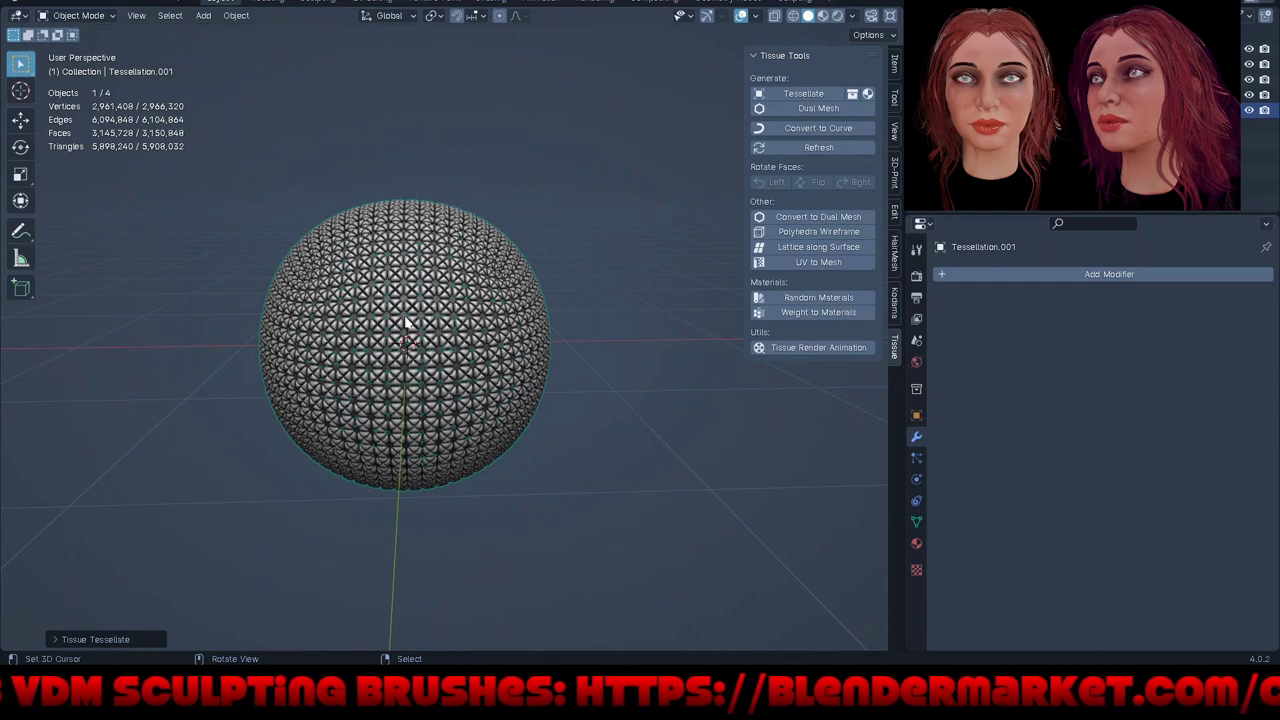
pyautogui.press('g')
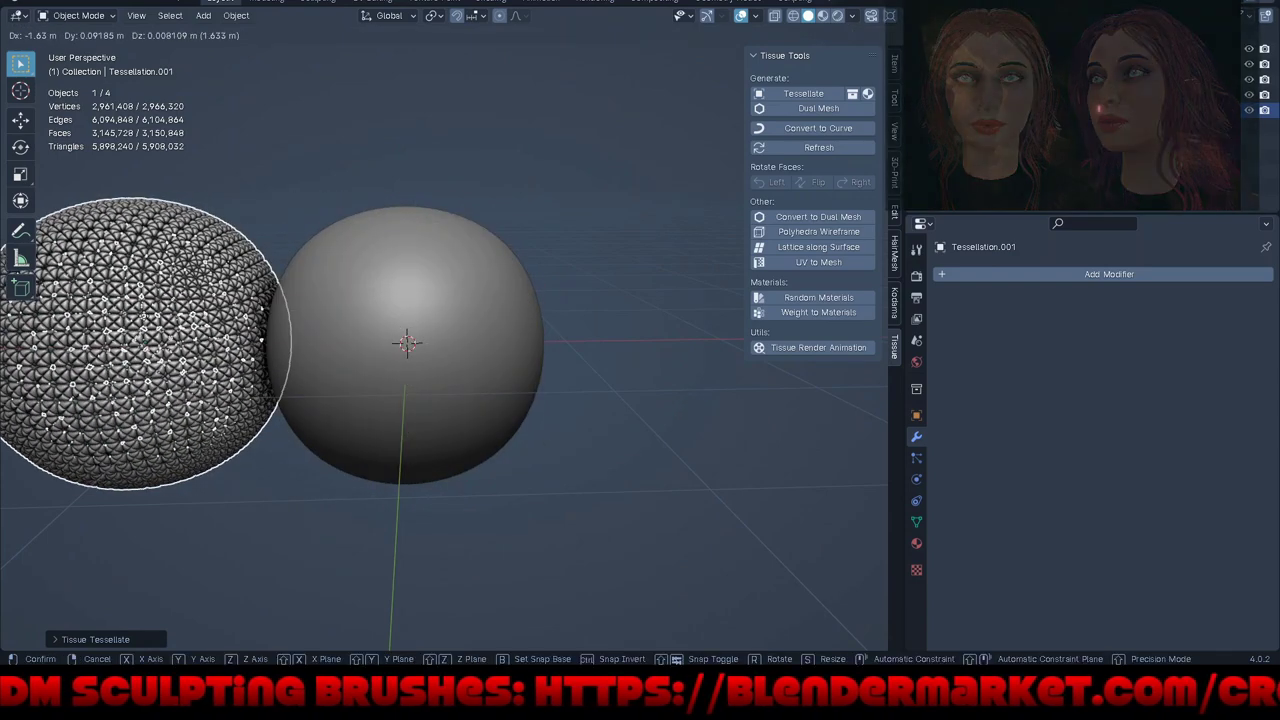
# Step: Slide Tessellation.001 along X so it sits beside the smooth subdivided cube
pyautogui.press('x')
pyautogui.press('Return')
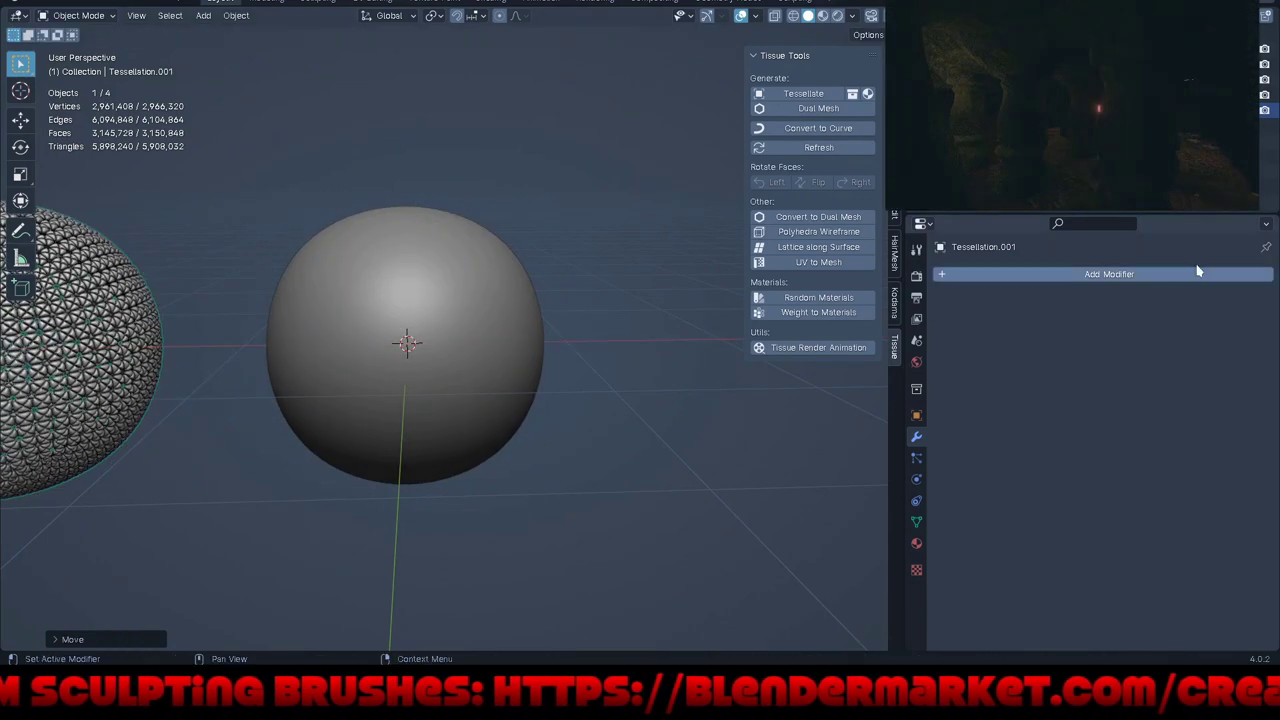
pyautogui.moveTo(594, 306); pyautogui.dragTo(594, 294, button='middle')
pyautogui.scroll(2, 170, 302)
pyautogui.scroll(3, 170, 304)
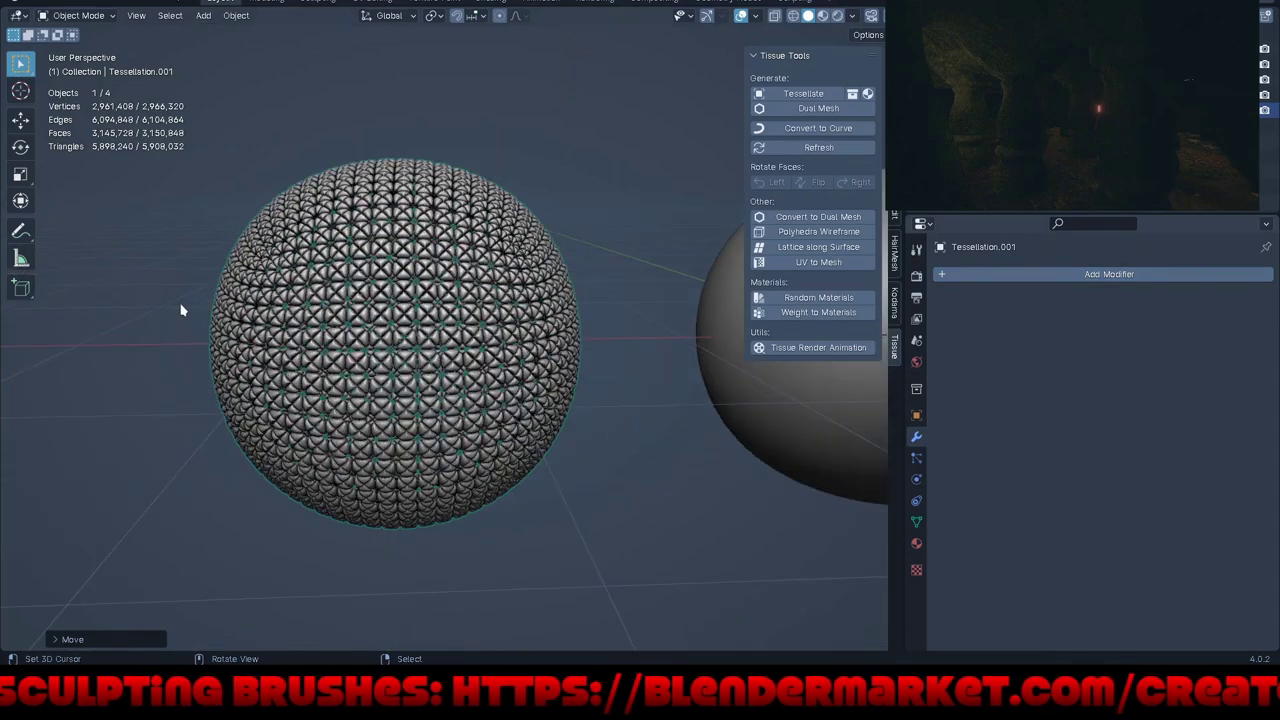
pyautogui.moveTo(401, 287); pyautogui.dragTo(455, 292, button='middle')
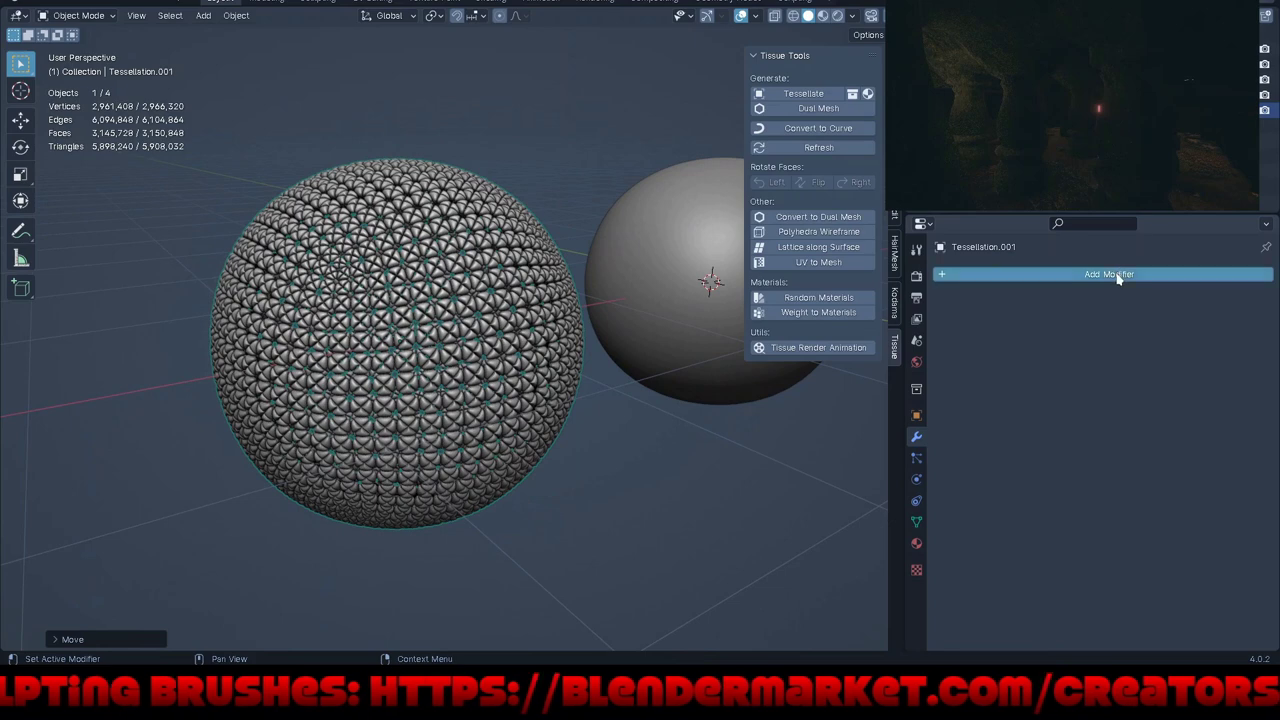
# Step: Add a Simple Deform Twist modifier to Tessellation.001 at 360° around the Z axis
pyautogui.click(1118, 274)
pyautogui.moveTo(1044, 289)
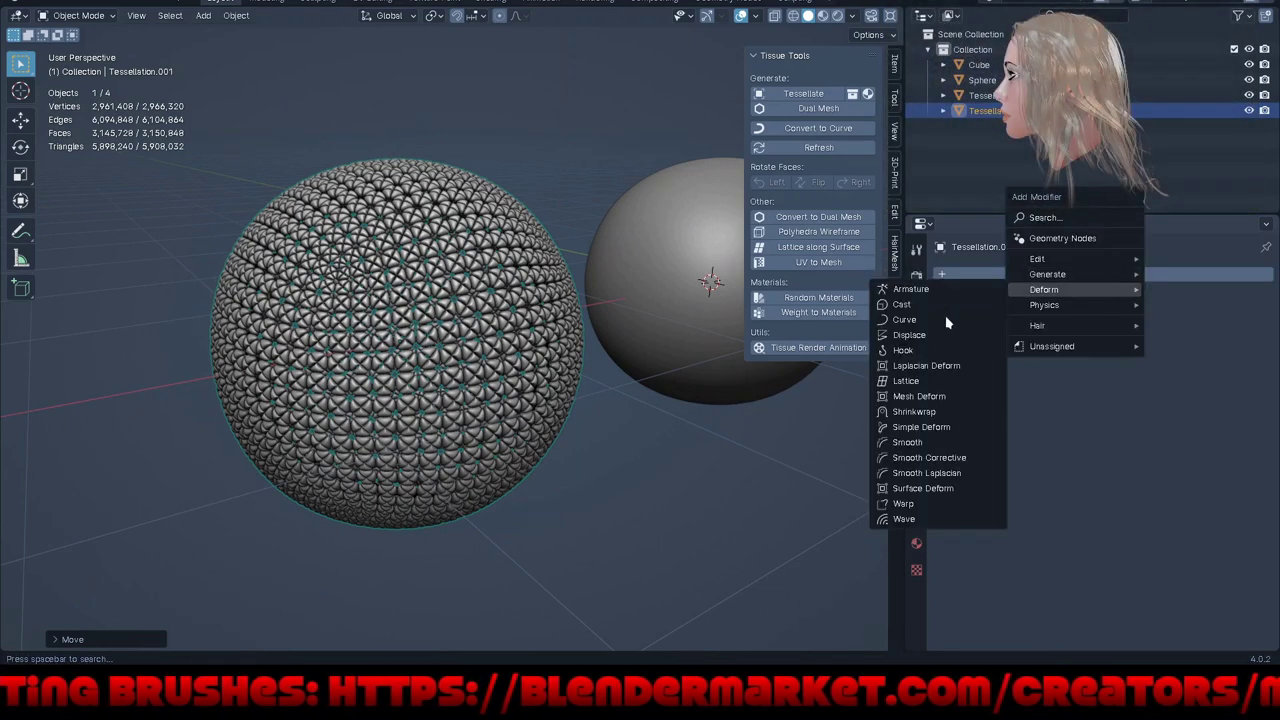
pyautogui.click(920, 427)
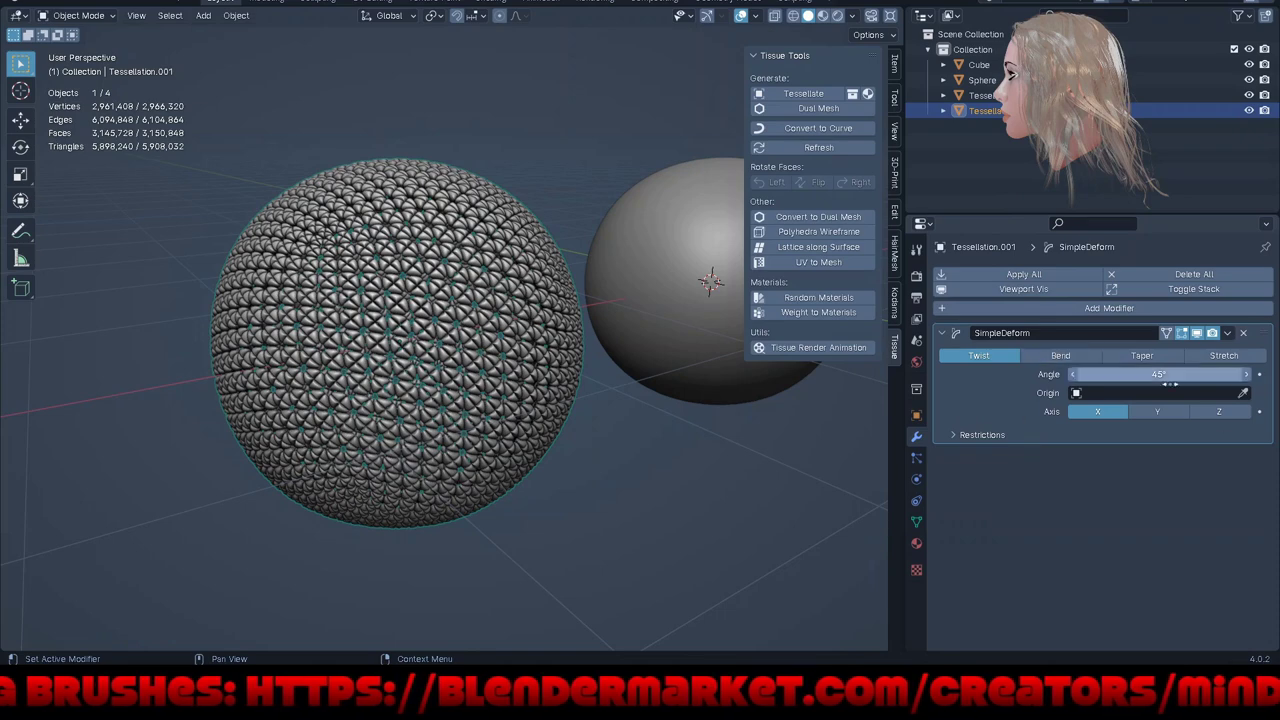
pyautogui.click(1219, 411)
pyautogui.click(1160, 374)
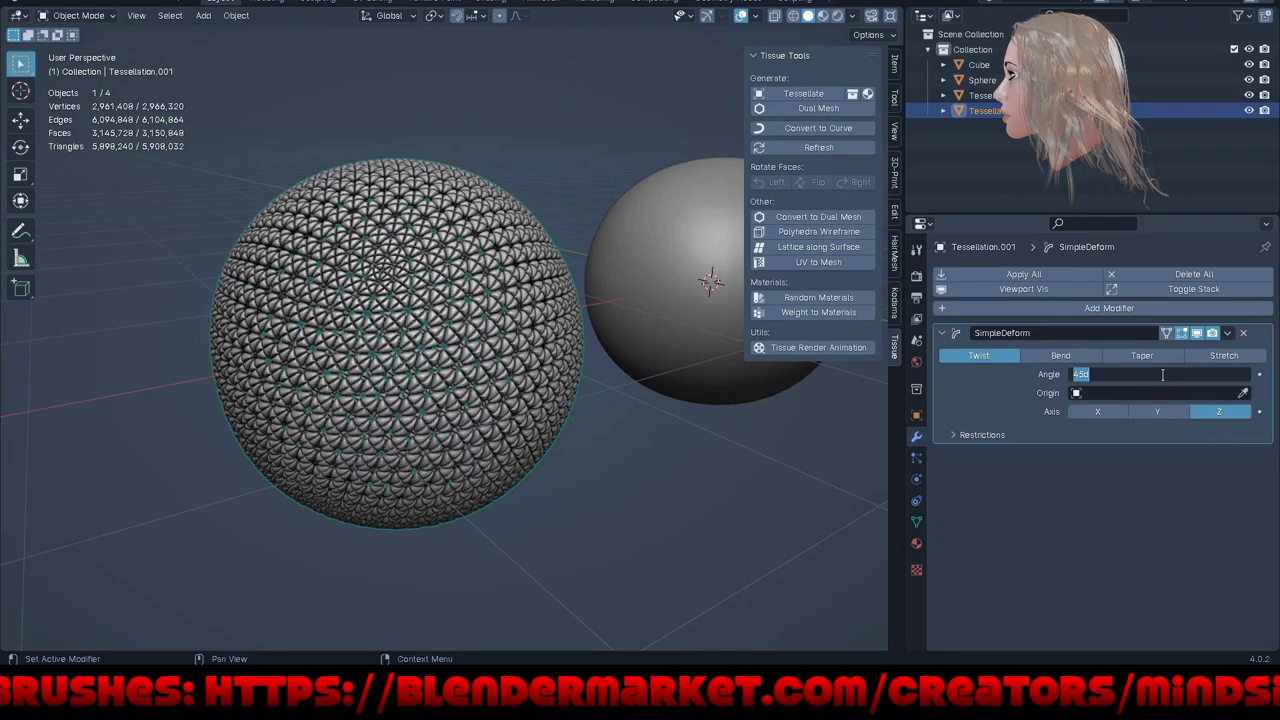
pyautogui.write('360')
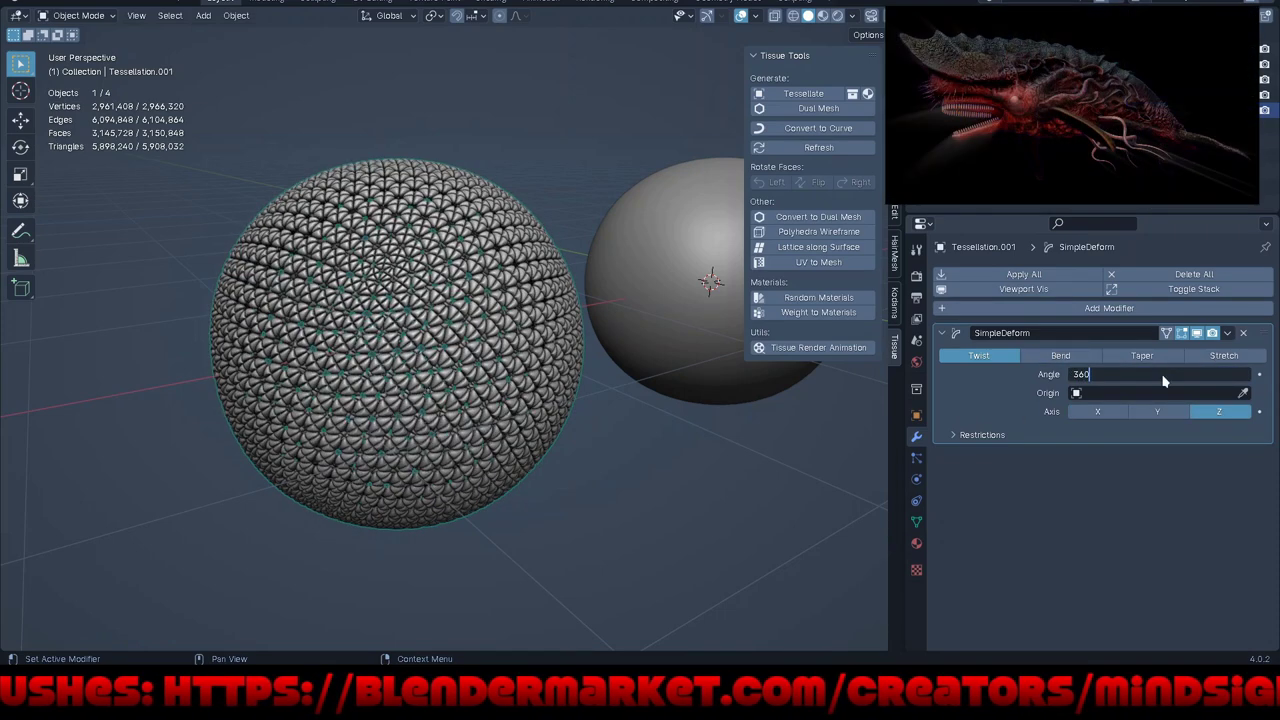
pyautogui.press('Return')
pyautogui.moveTo(320, 430)
pyautogui.mouseDown(button='middle')
pyautogui.moveTo(527, 432)
pyautogui.moveTo(603, 414)
pyautogui.moveTo(560, 317)
pyautogui.moveTo(575, 282)
pyautogui.moveTo(546, 246)
pyautogui.moveTo(460, 309)
pyautogui.moveTo(397, 434)
pyautogui.moveTo(335, 497)
pyautogui.moveTo(366, 517)
pyautogui.moveTo(403, 503)
pyautogui.moveTo(391, 489)
pyautogui.mouseUp(button='middle')
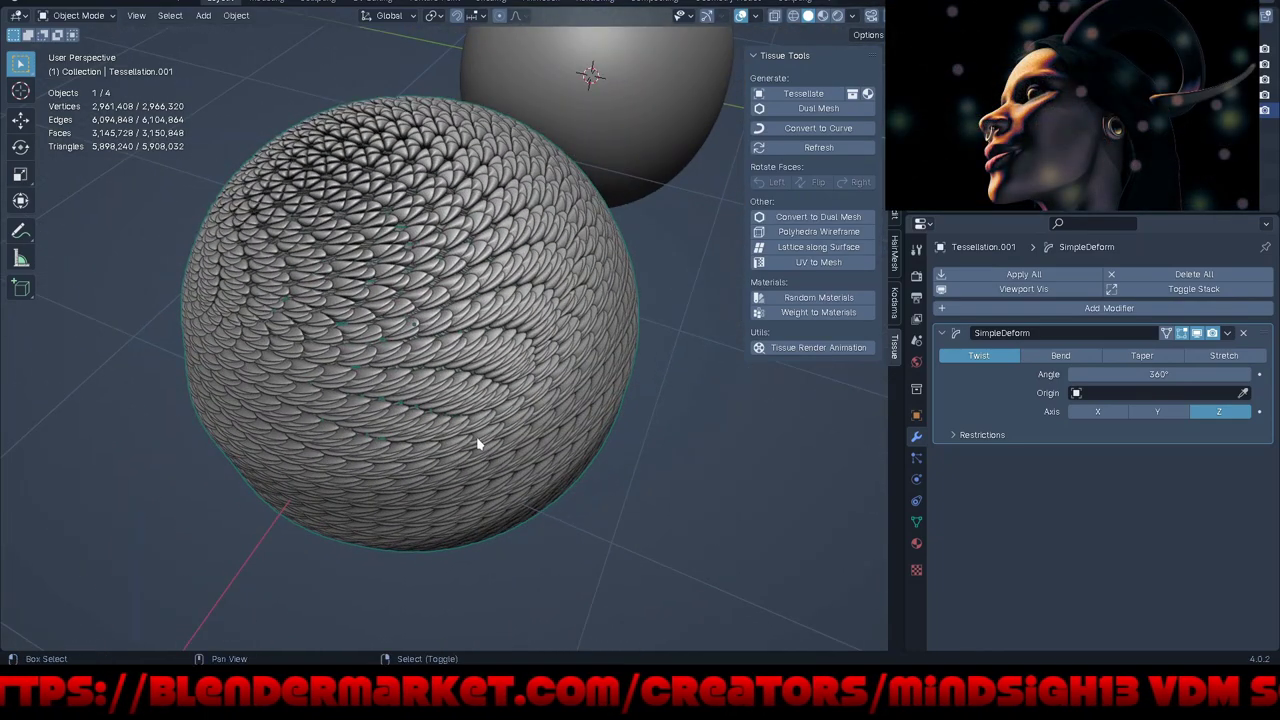
pyautogui.hotkey('shift', 'a')
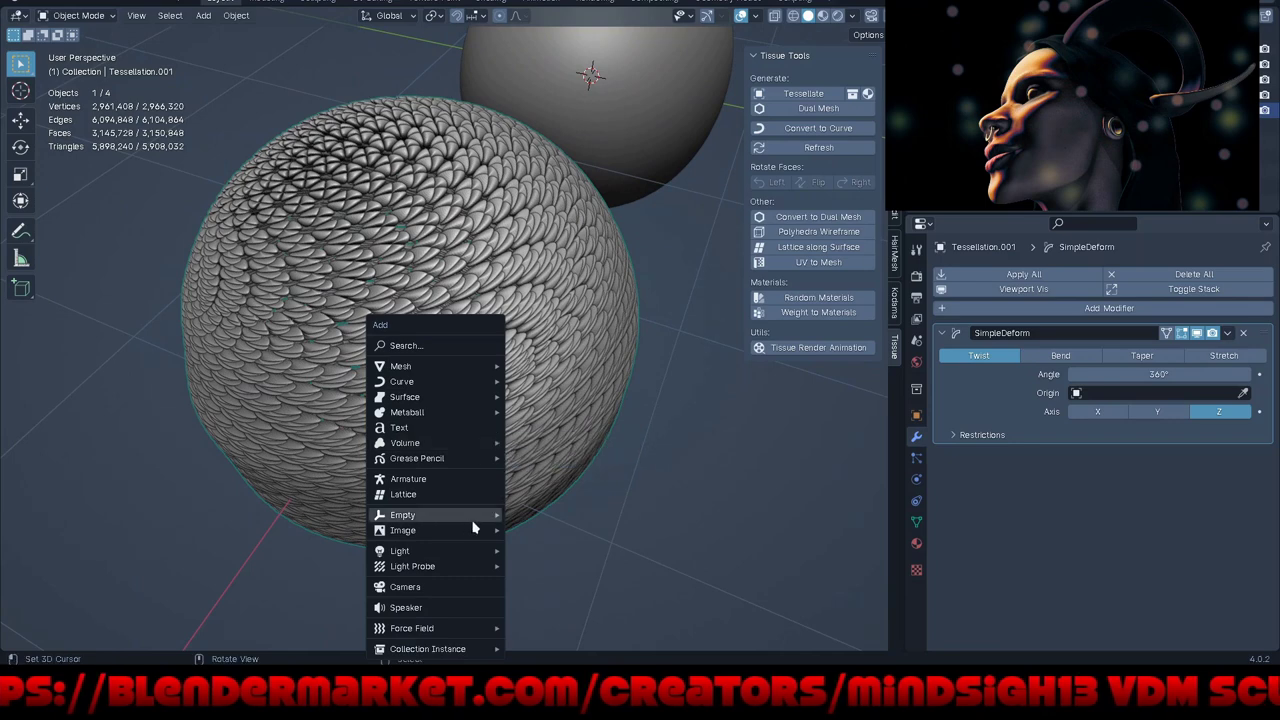
# Step: Add a Plain Axes empty at about X -1.23 m, Y -1.04 m, then reselect the tessellated sphere
pyautogui.moveTo(430, 515)
pyautogui.click(557, 514)
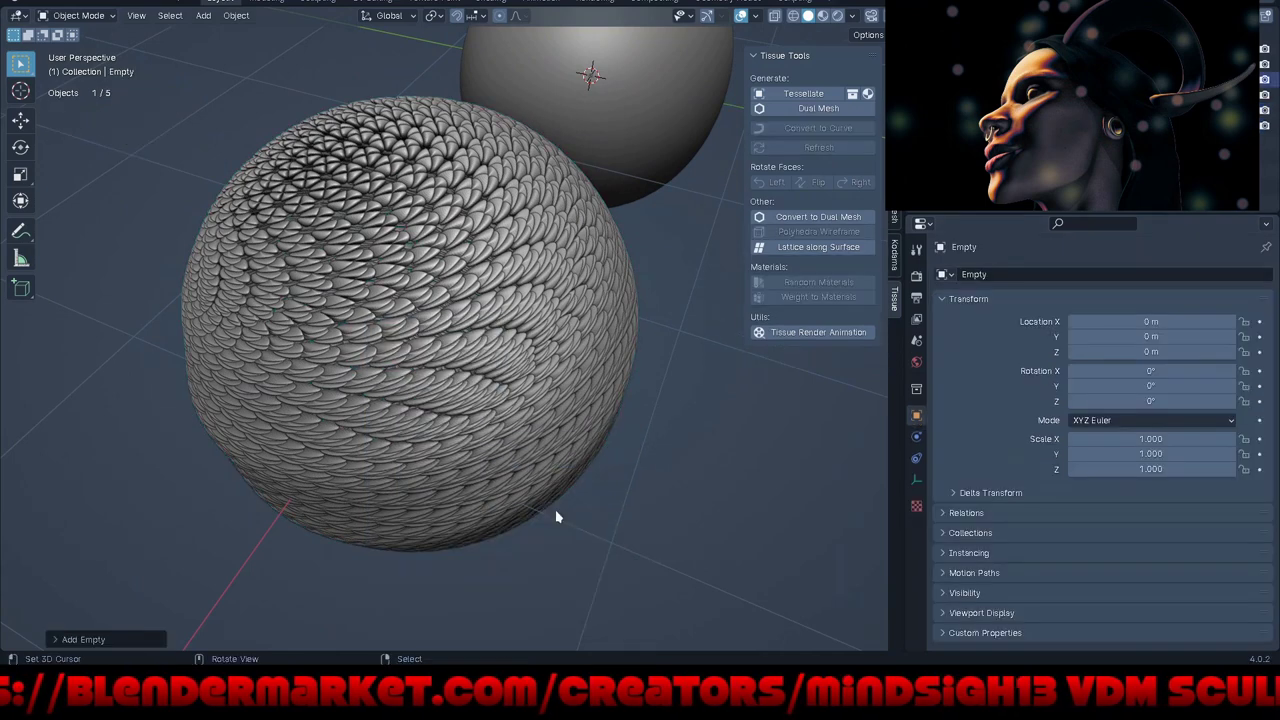
pyautogui.scroll(-3, 323, 534)
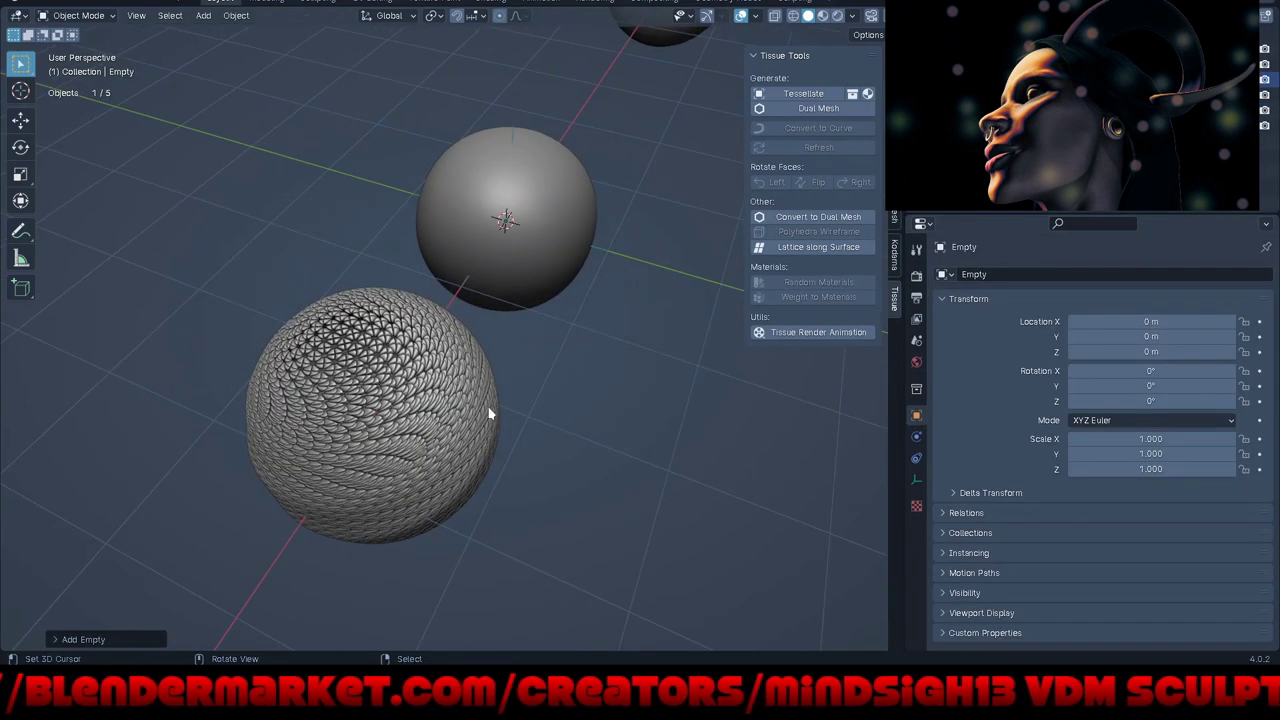
pyautogui.press('g')
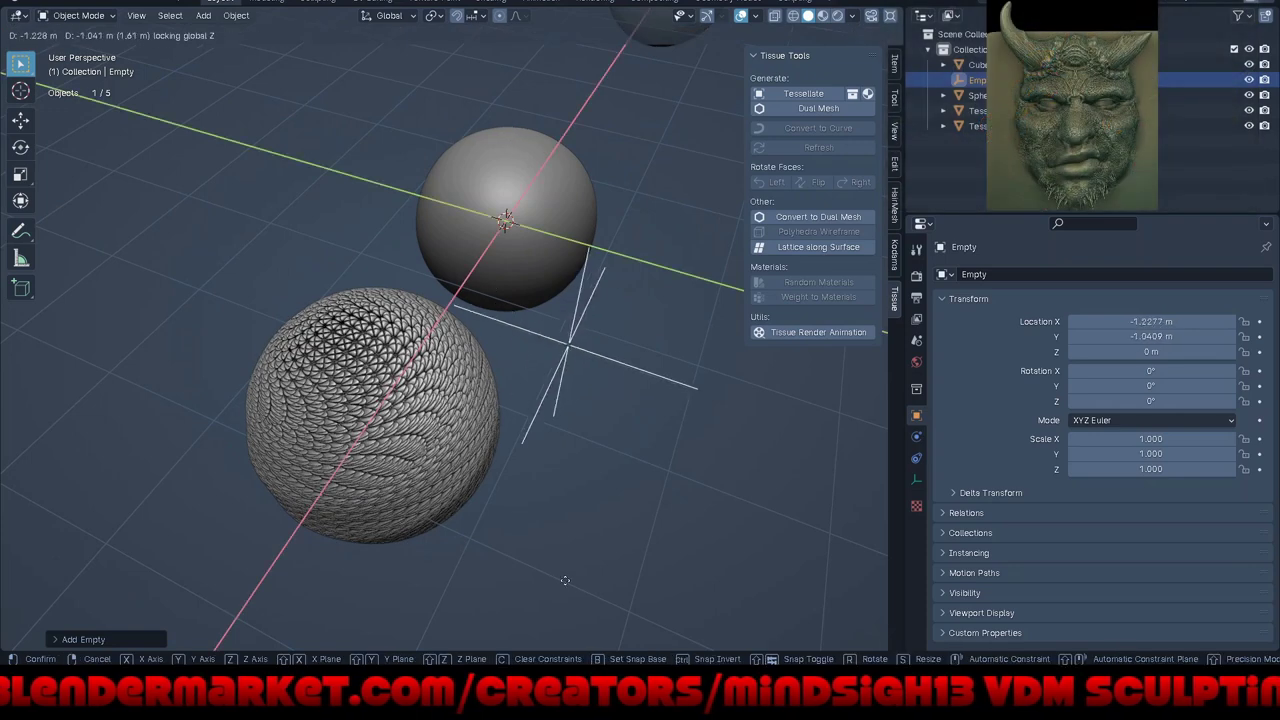
pyautogui.click(462, 488)
pyautogui.click(390, 437)
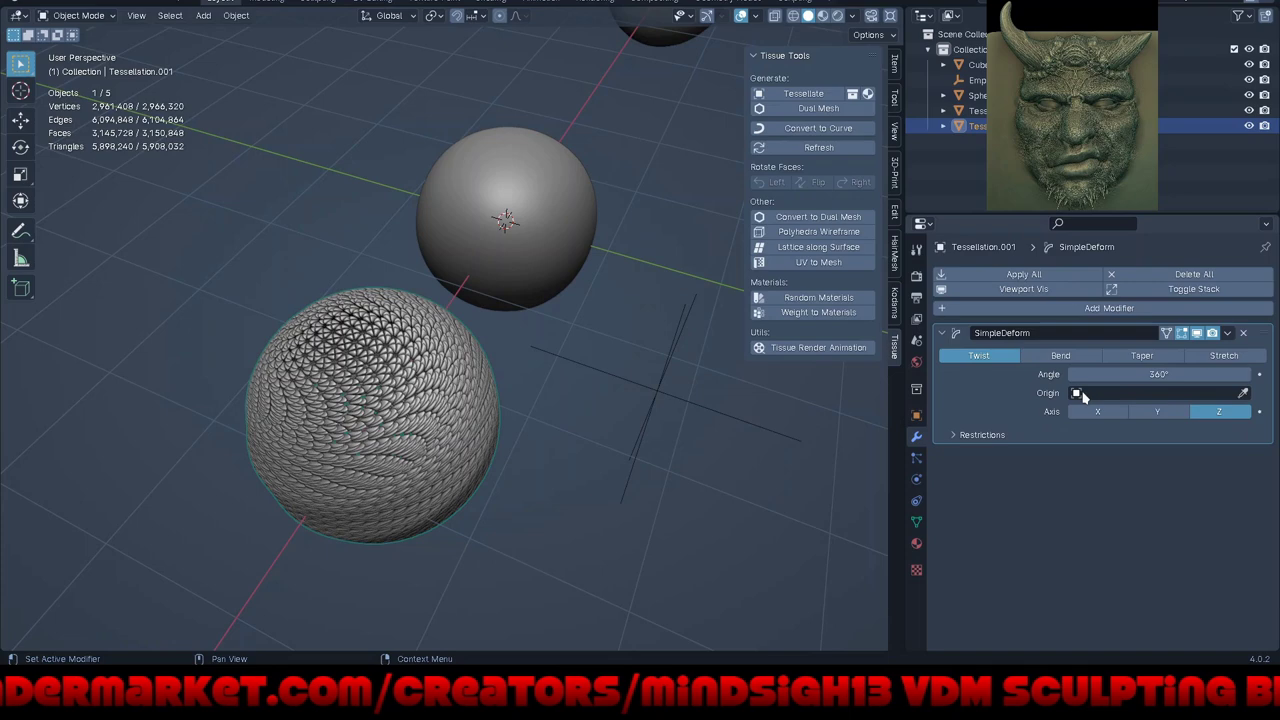
# Step: Pick the Empty as the Simple Deform origin, then select the Empty
pyautogui.click(1243, 393)
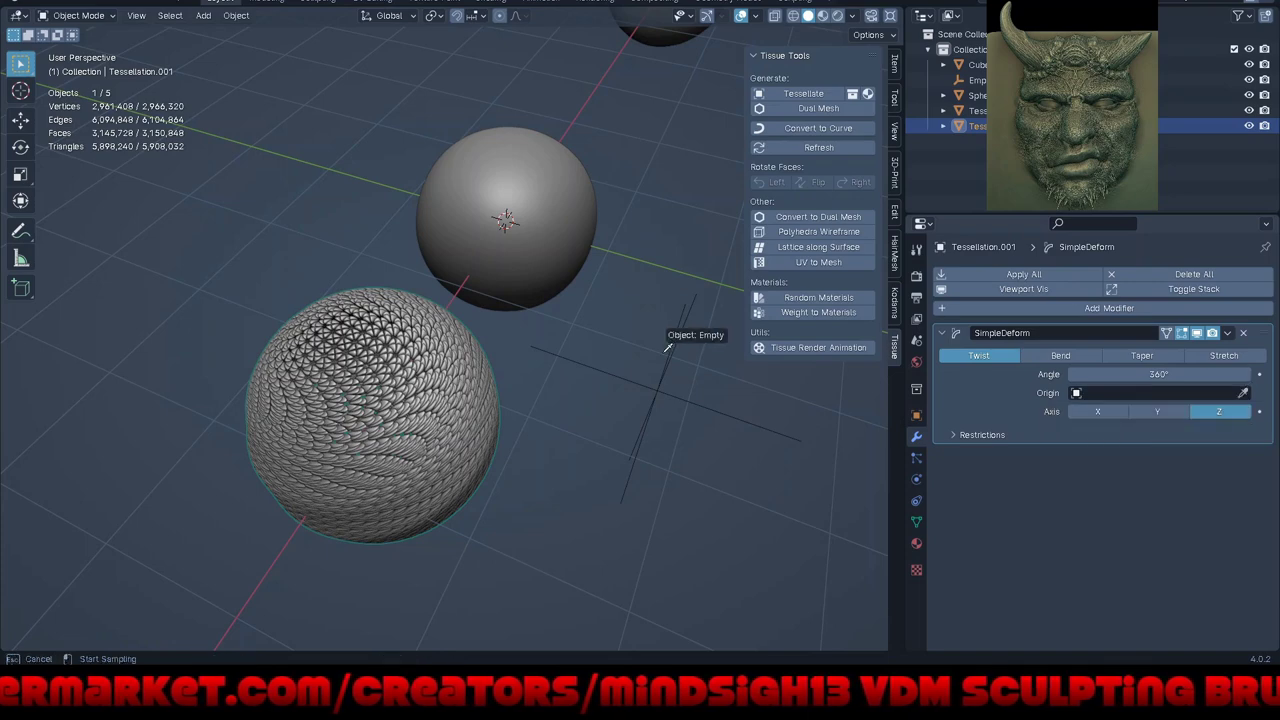
pyautogui.click(657, 382)
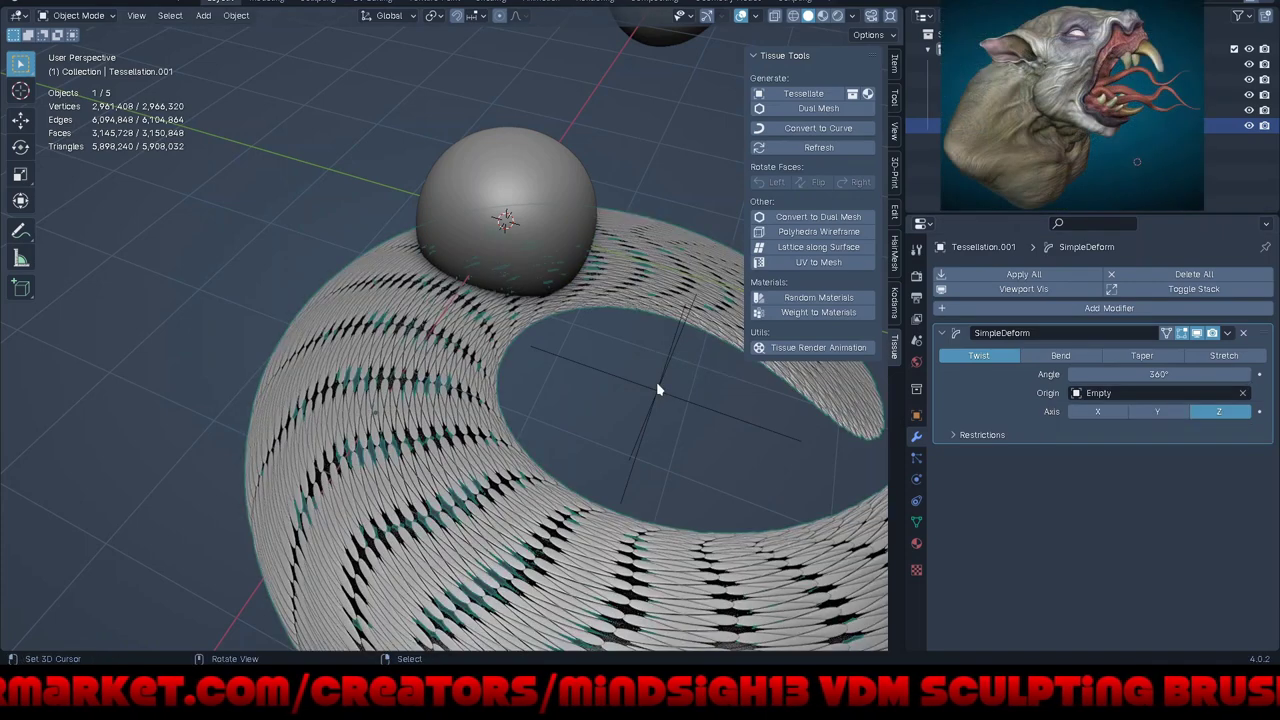
pyautogui.moveTo(229, 337)
pyautogui.mouseDown(button='middle')
pyautogui.moveTo(453, 492)
pyautogui.moveTo(443, 150)
pyautogui.moveTo(526, 359)
pyautogui.moveTo(480, 413)
pyautogui.mouseUp(button='middle')
pyautogui.click(526, 359)
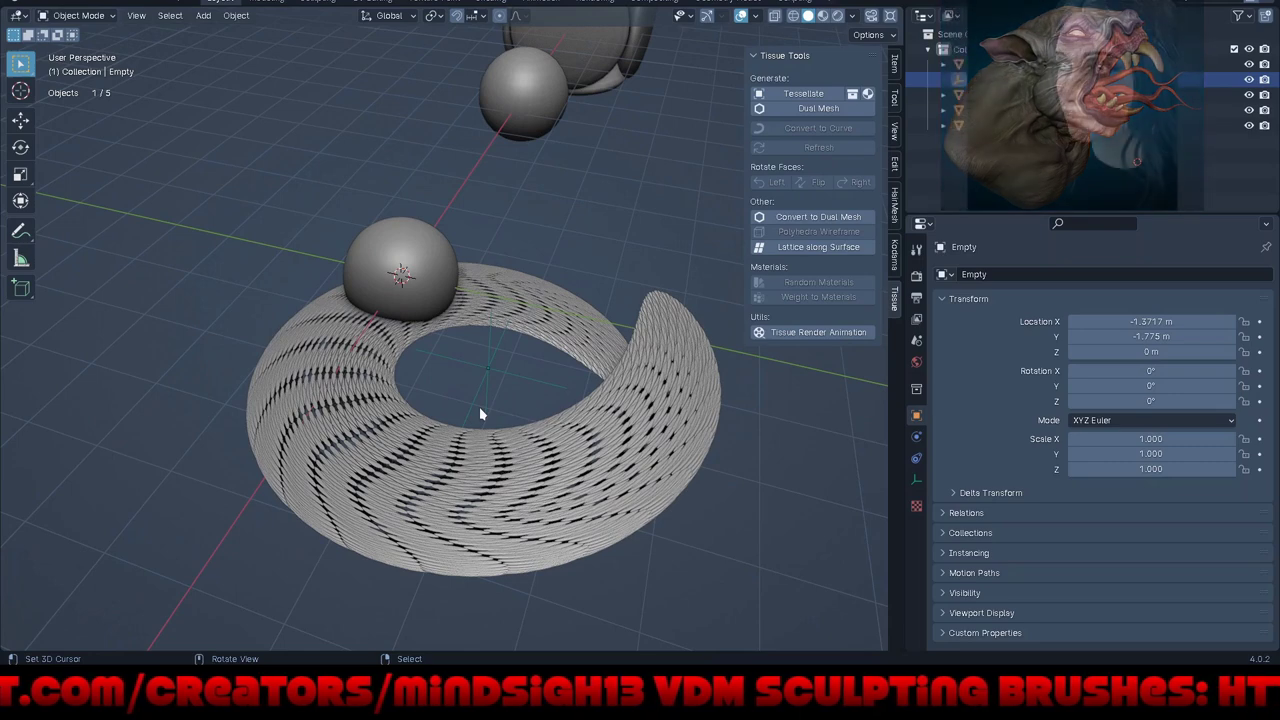
# Step: Preview the twisted ring in material shading, then return to solid shading
pyautogui.press('z')
pyautogui.click(491, 478)
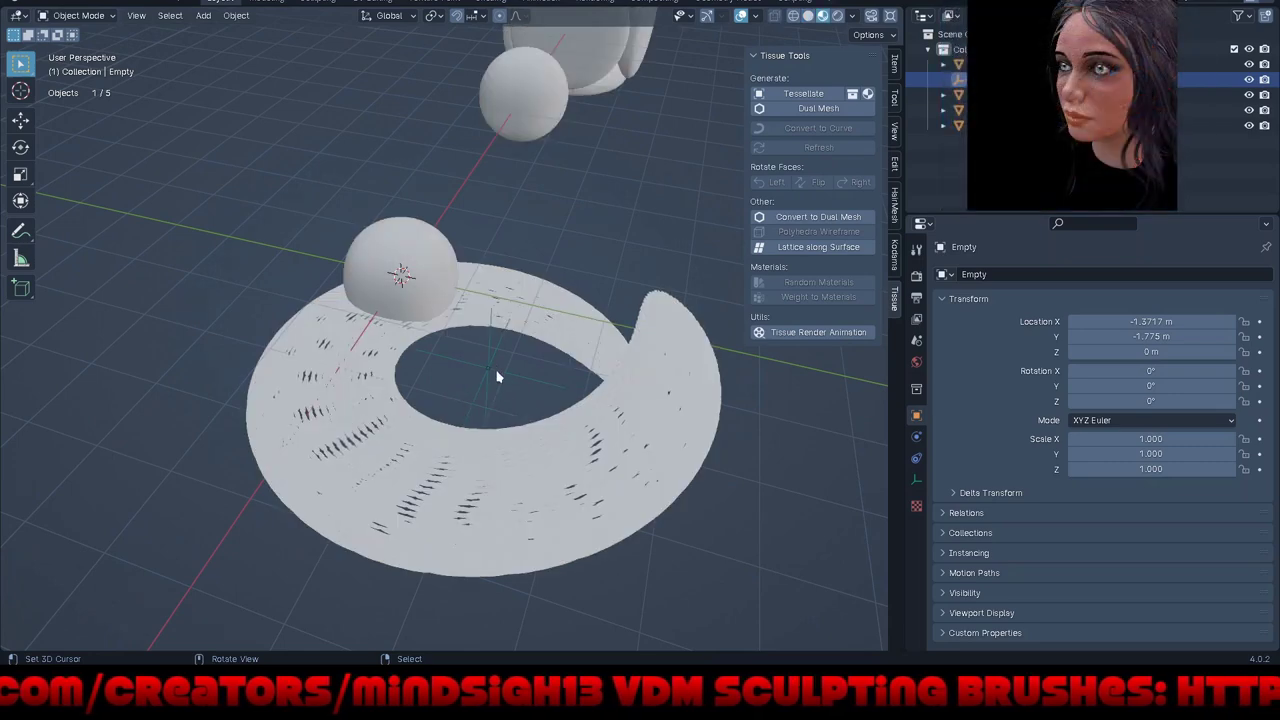
pyautogui.press('z')
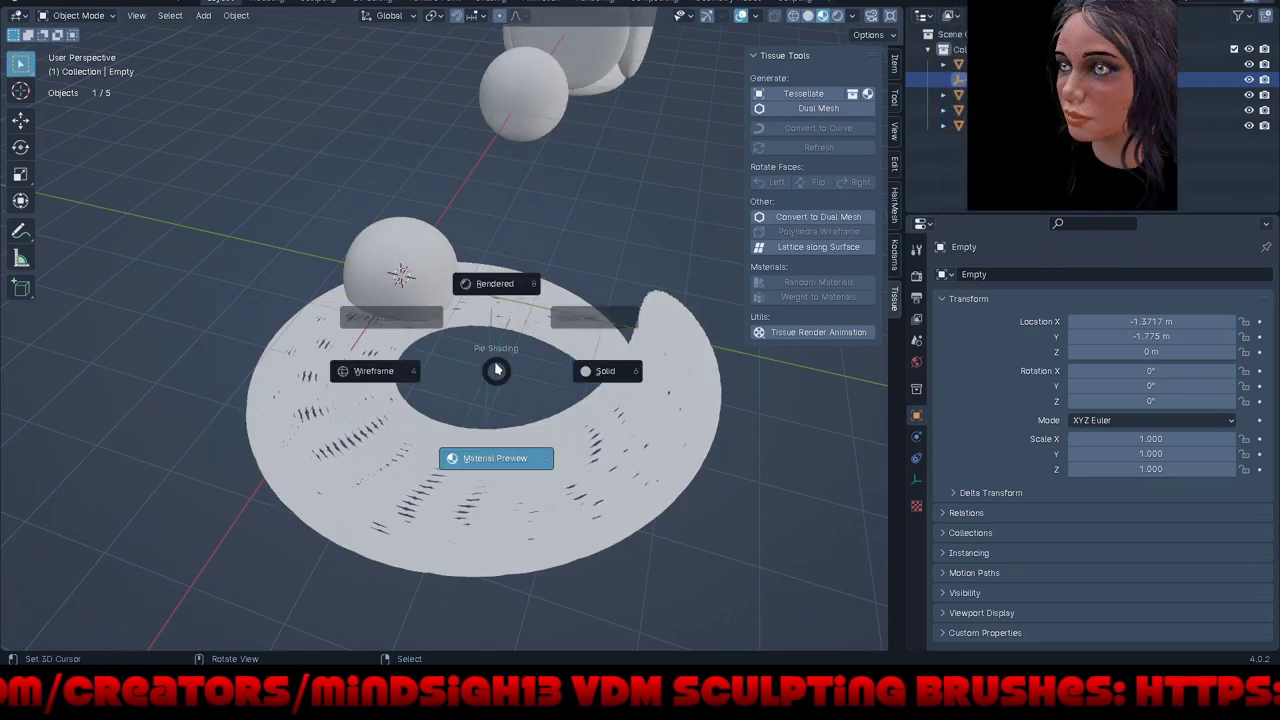
pyautogui.click(545, 372)
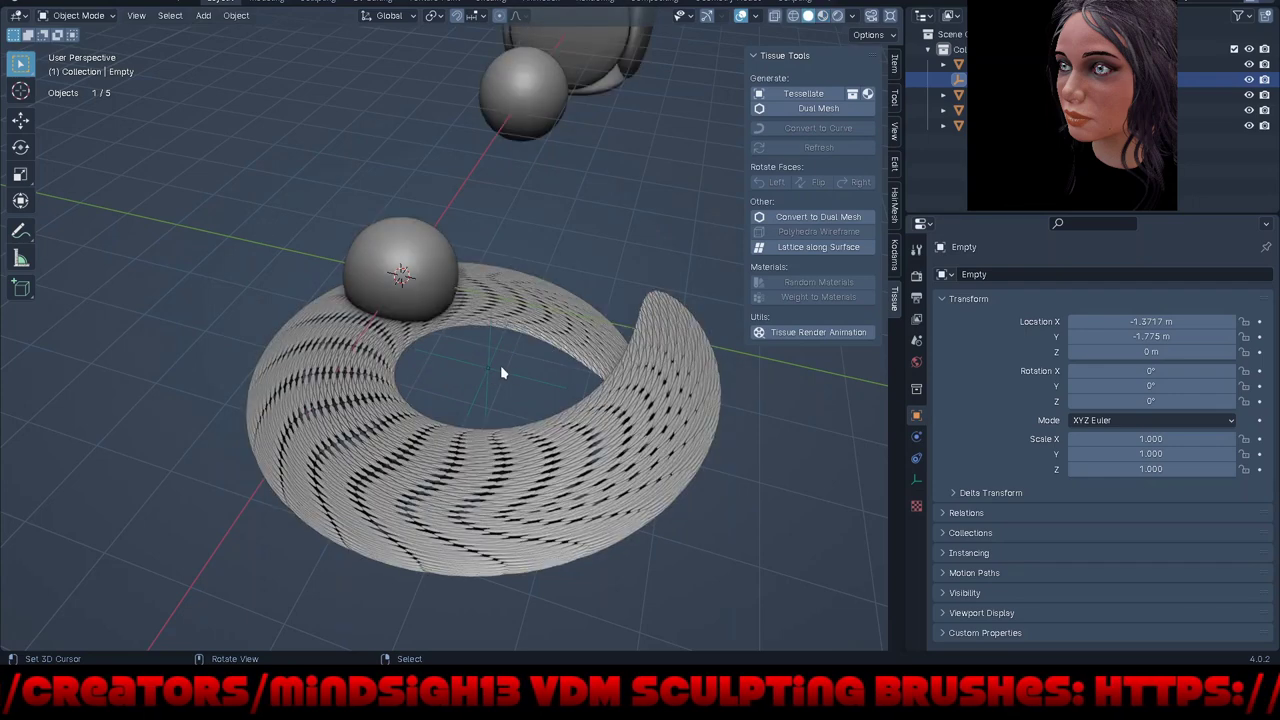
# Step: Try moving the Empty on Z and rotating it on Z and Y, cancelling each
pyautogui.moveTo(498, 380); pyautogui.dragTo(501, 382)
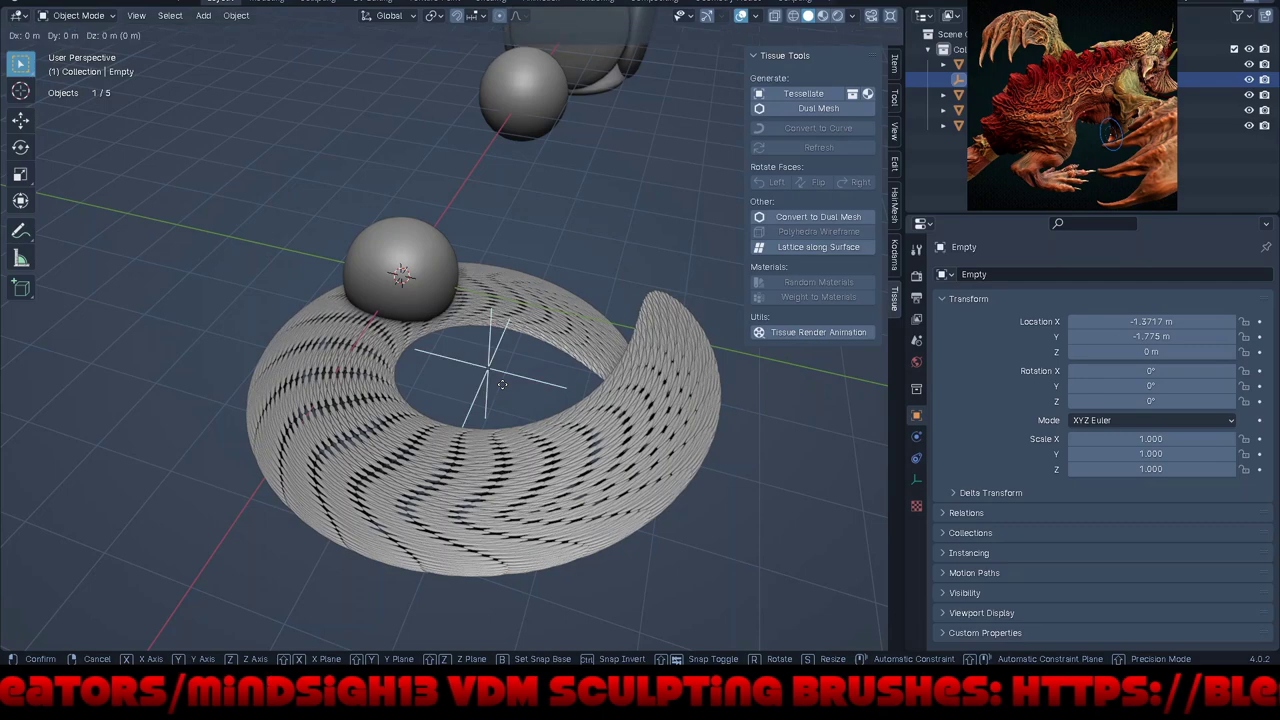
pyautogui.press('z')
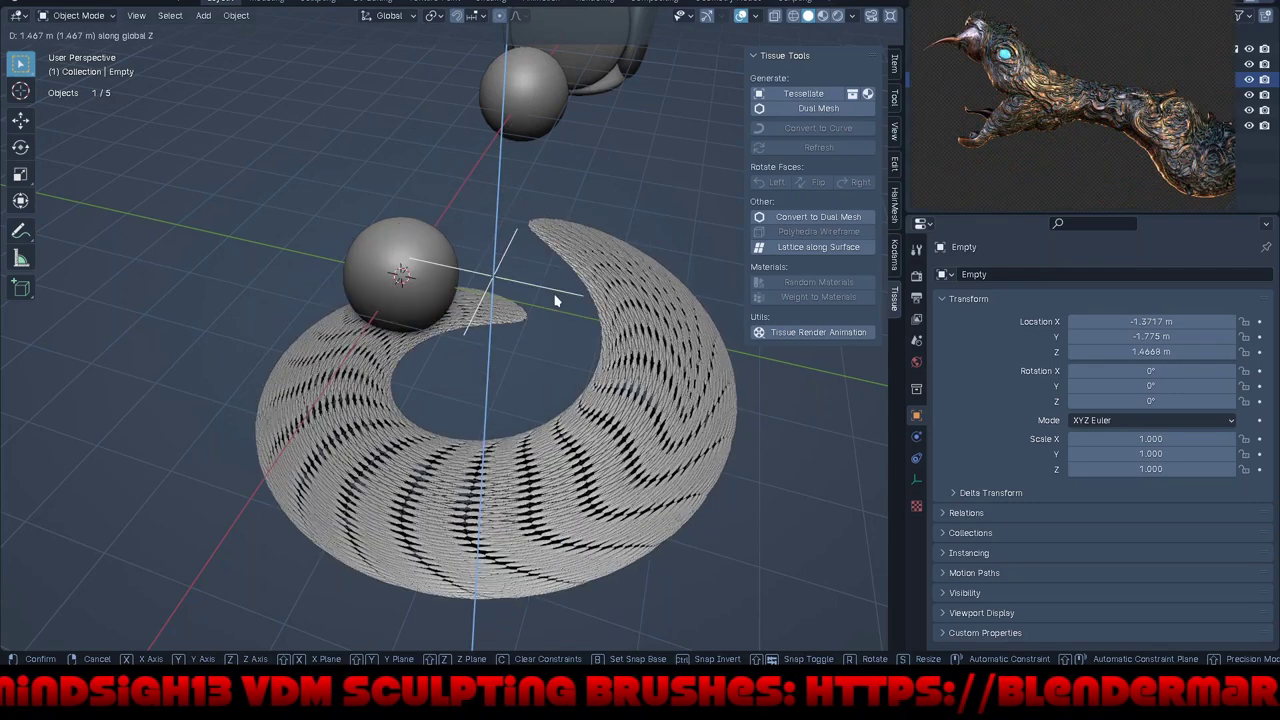
pyautogui.rightClick(555, 298)
pyautogui.press('r')
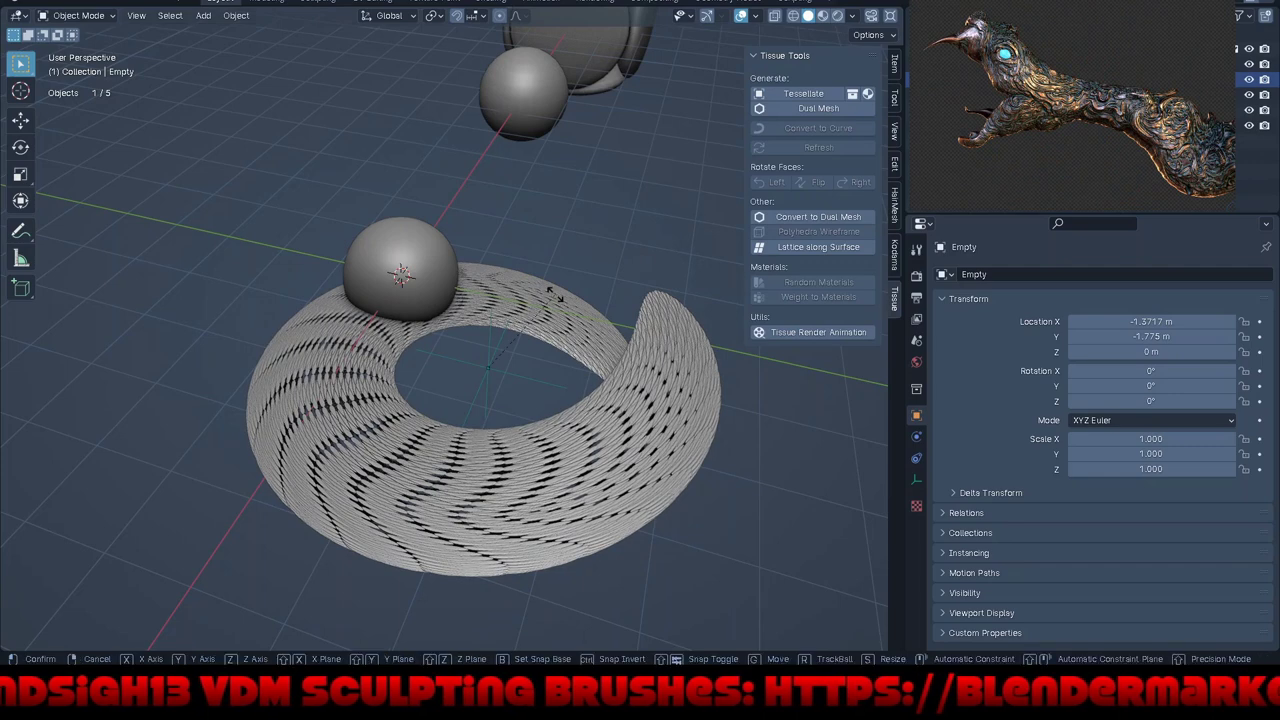
pyautogui.press('z')
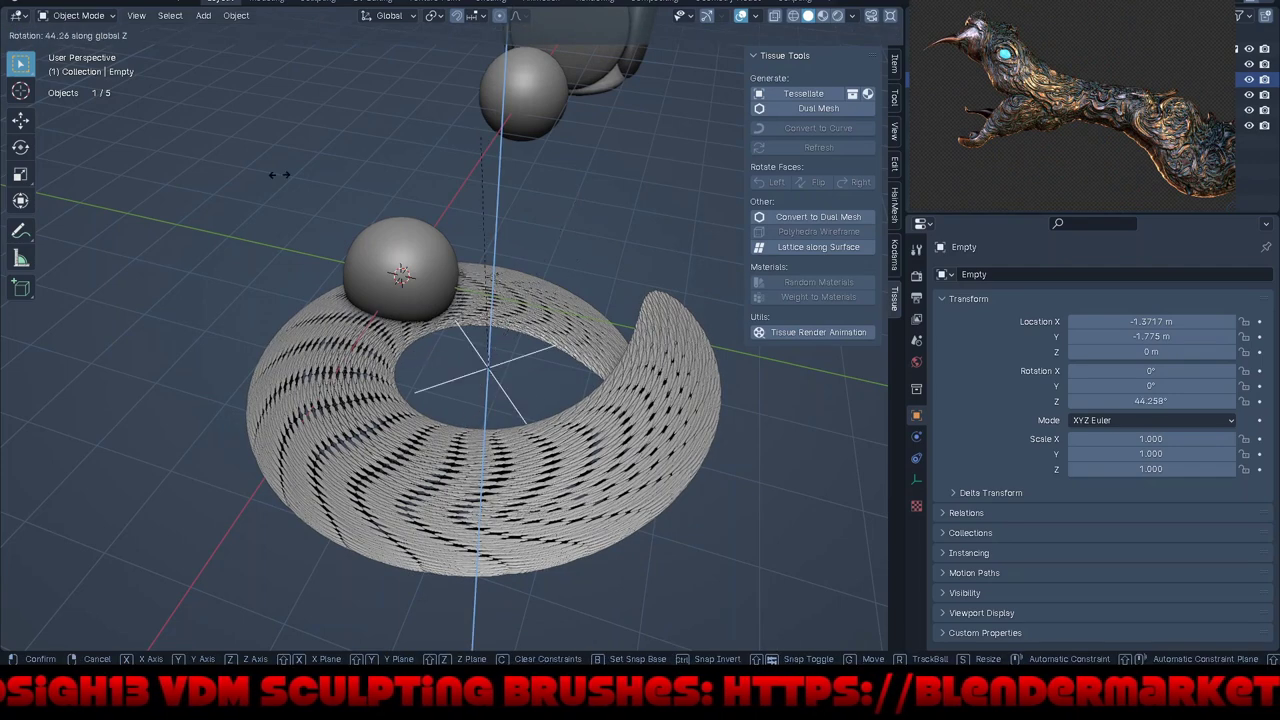
pyautogui.rightClick(600, 275)
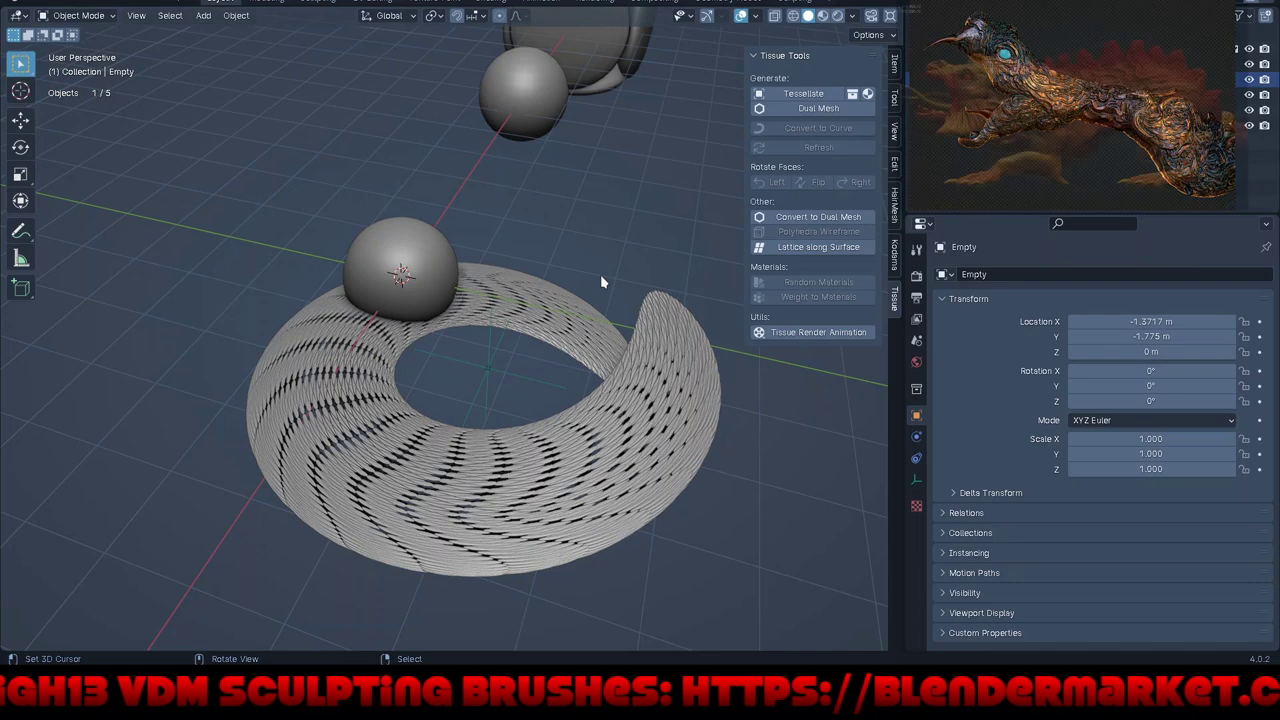
pyautogui.press('r')
pyautogui.press('y')
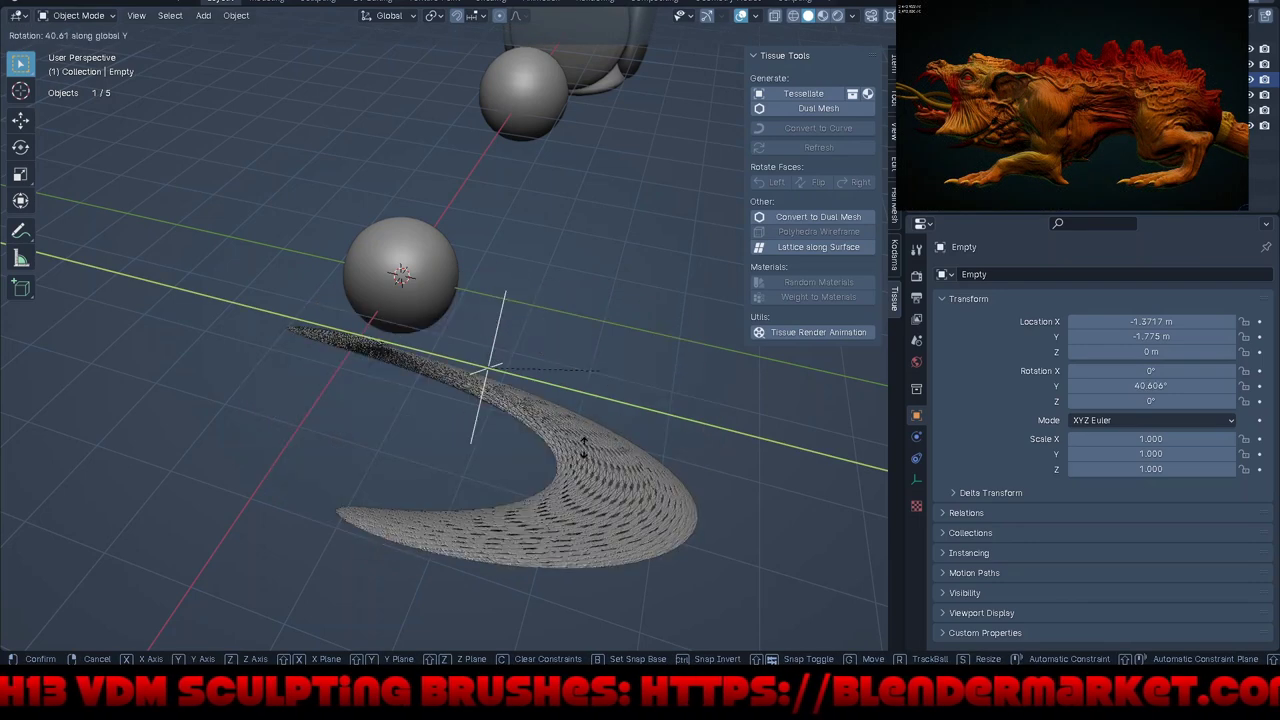
pyautogui.rightClick(556, 518)
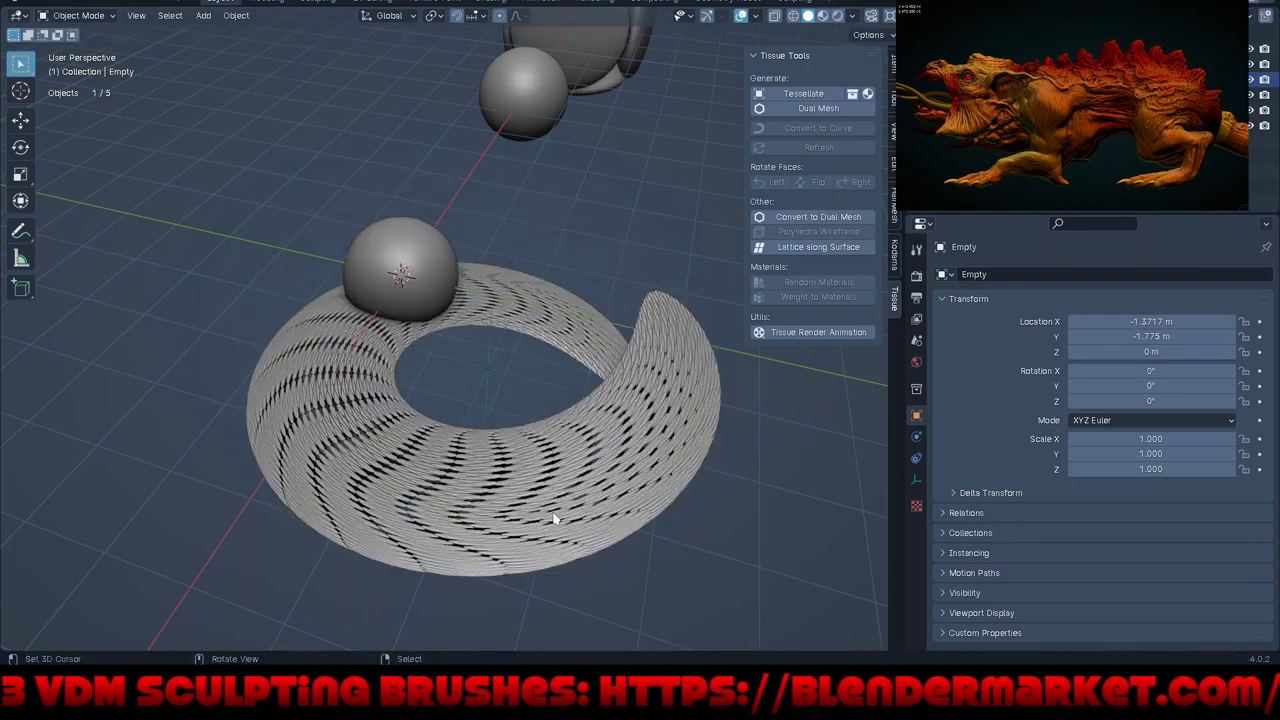
# Step: Try rotating the Empty on Z and X and scaling it, cancelling to keep scale 1.000
pyautogui.press('r')
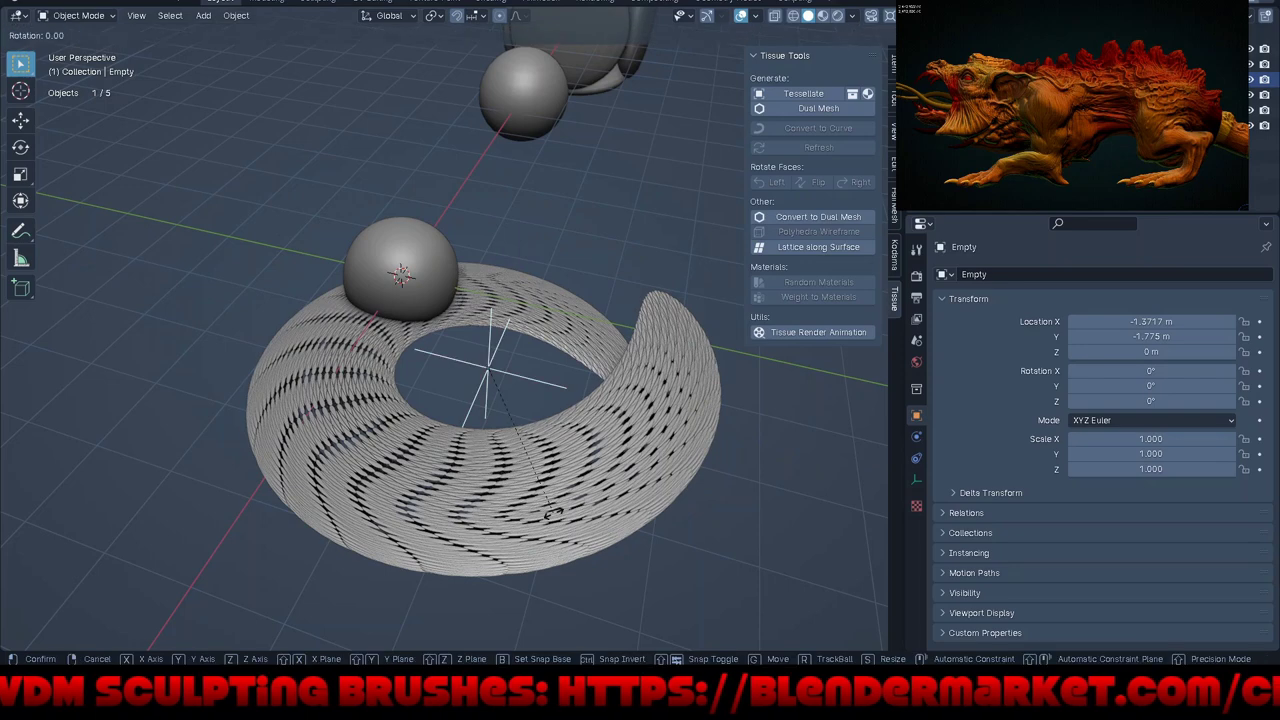
pyautogui.press('z')
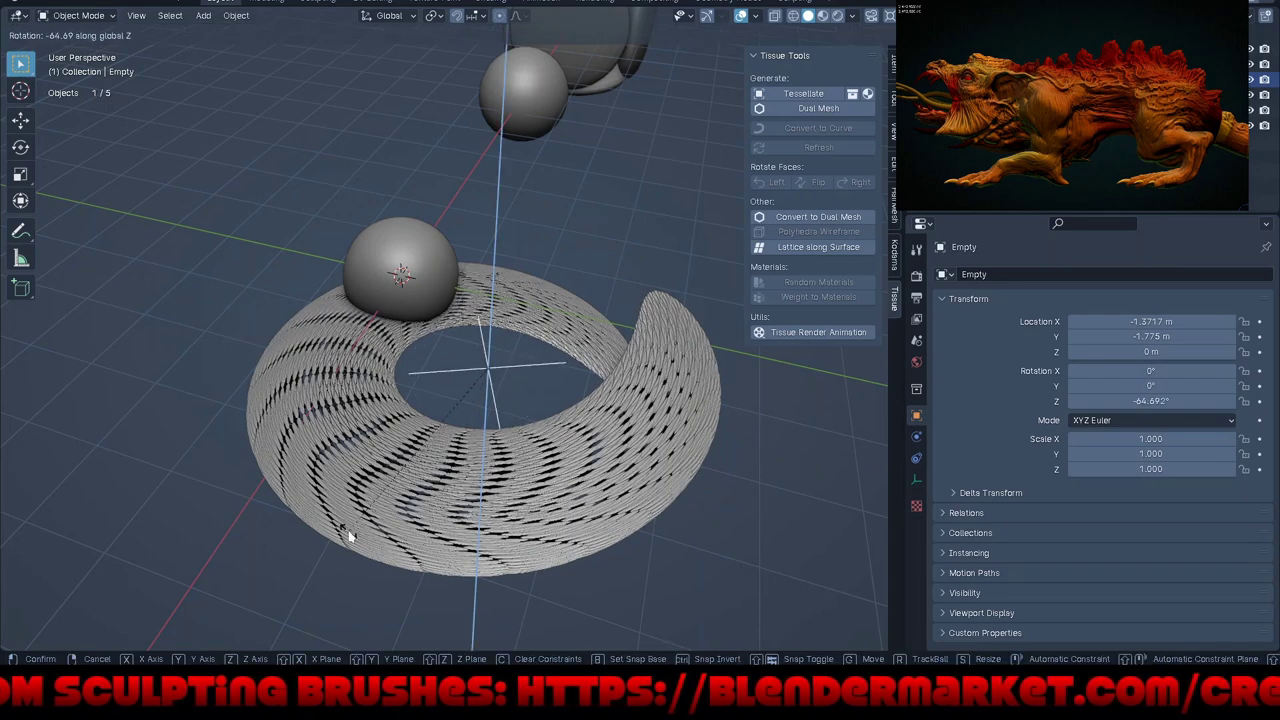
pyautogui.press('x')
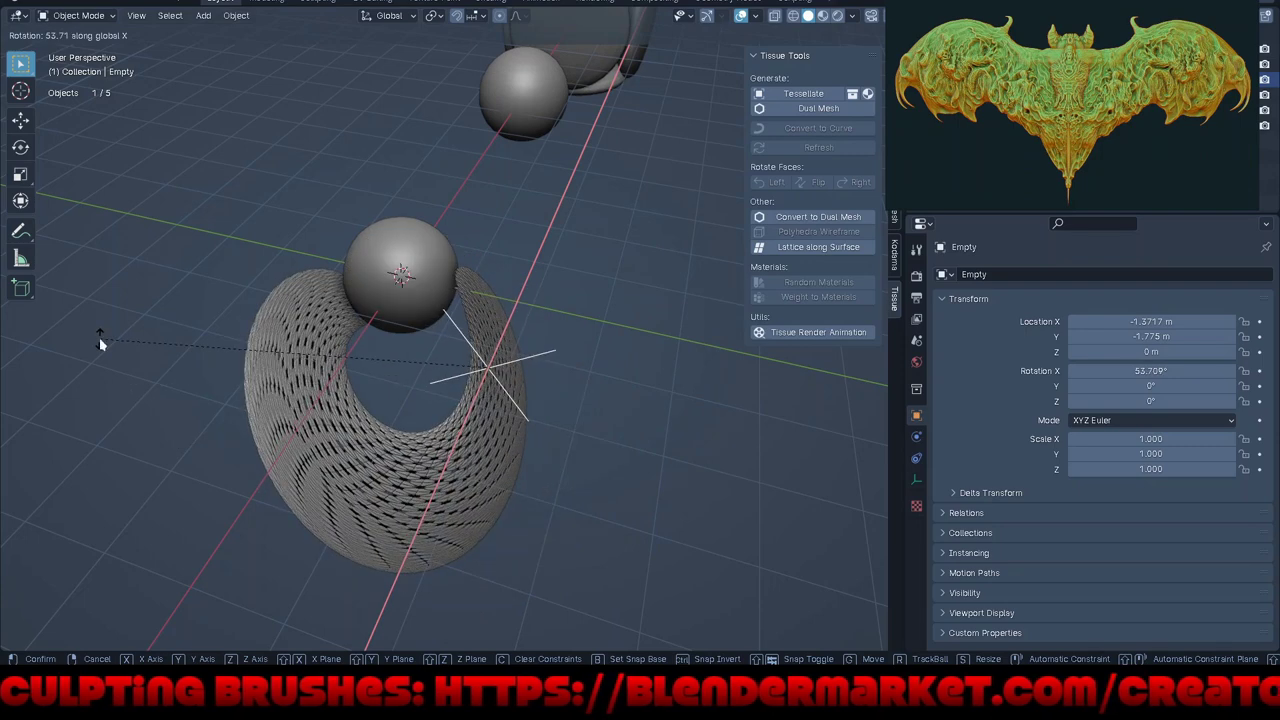
pyautogui.press('Escape')
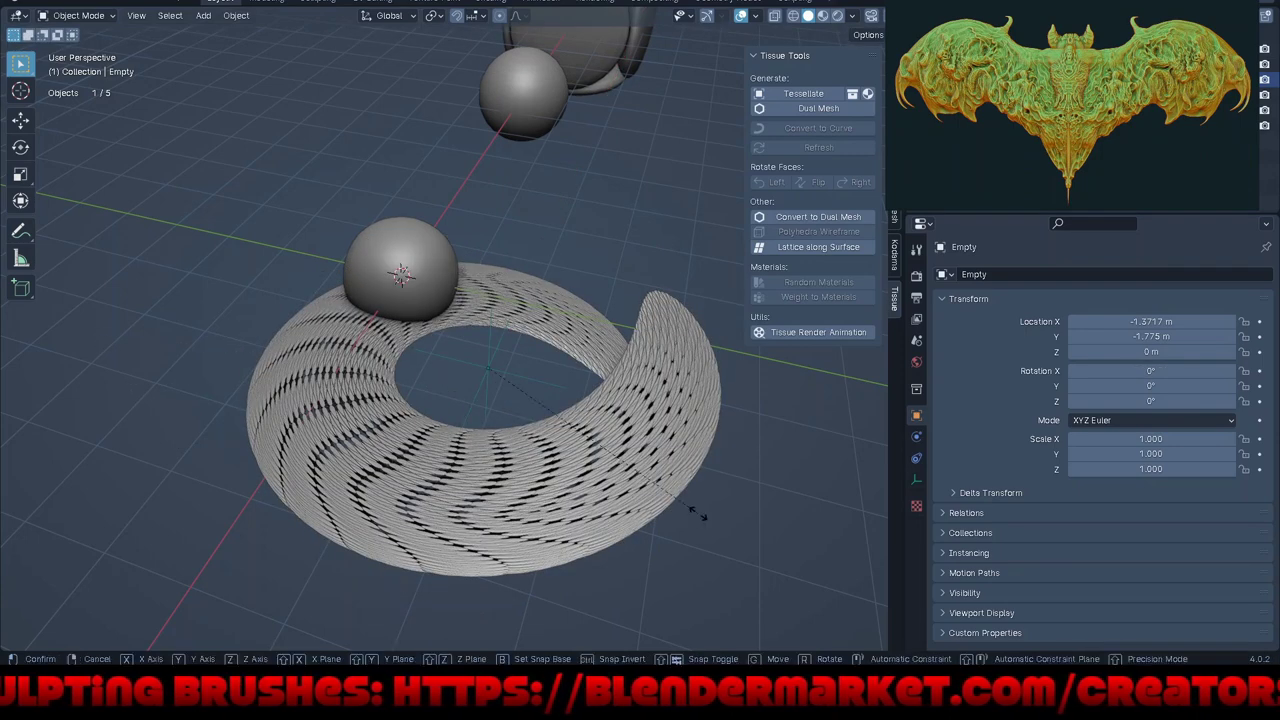
pyautogui.press('s')
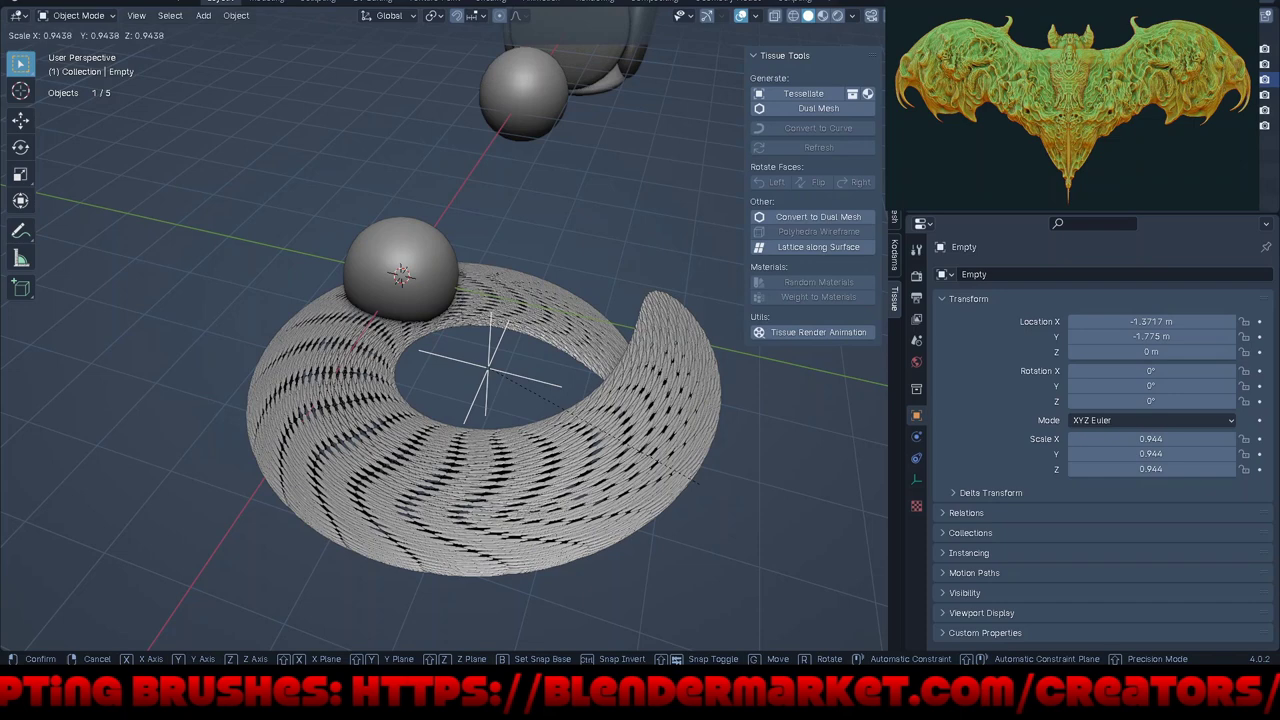
pyautogui.press('Escape')
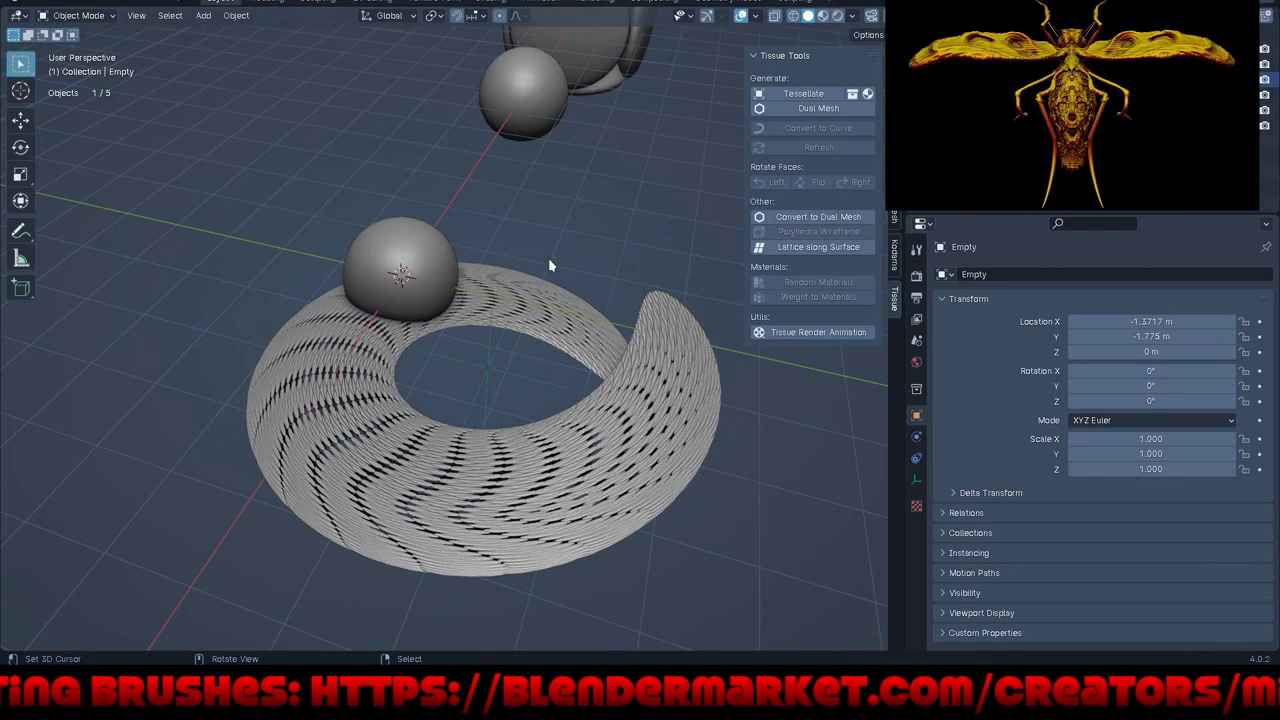
# Step: Select the torus, set its Simple Deform axis to Y and switch Twist to Bend
pyautogui.click(628, 496)
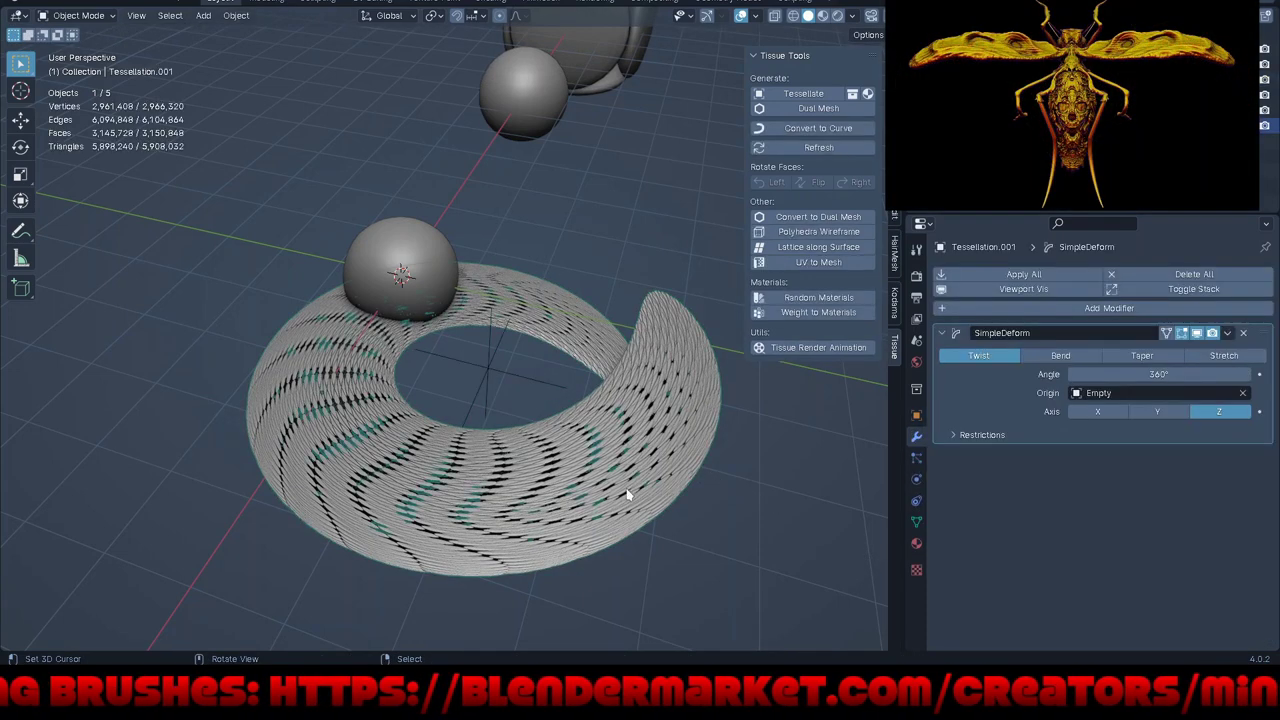
pyautogui.click(1171, 411)
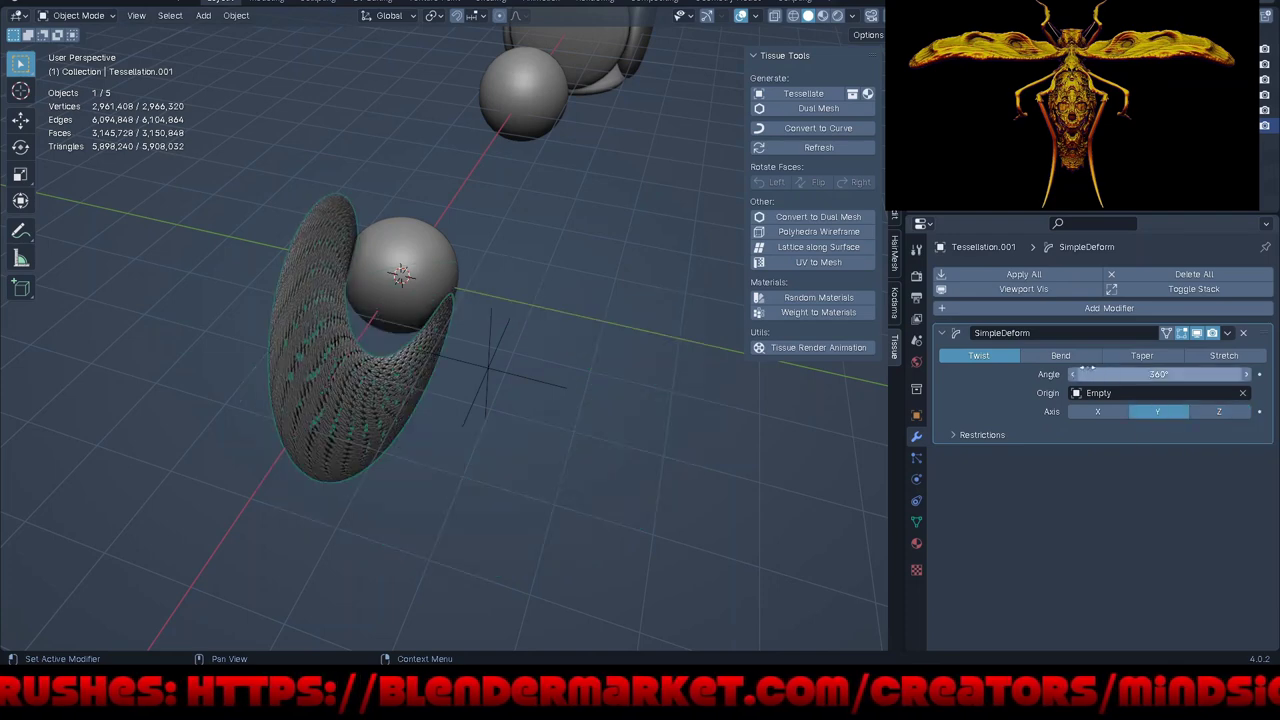
pyautogui.click(1080, 355)
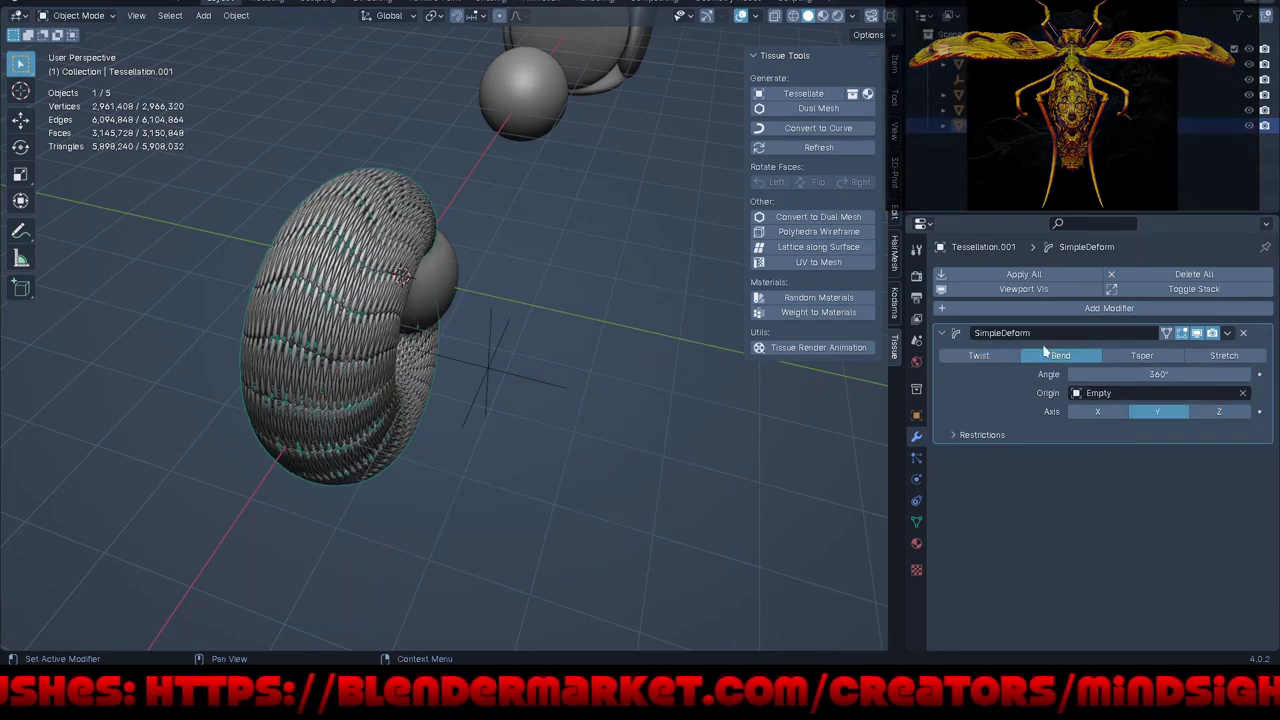
pyautogui.moveTo(715, 463)
pyautogui.mouseDown(button='middle')
pyautogui.moveTo(517, 429)
pyautogui.moveTo(480, 397)
pyautogui.moveTo(497, 371)
pyautogui.mouseUp(button='middle')
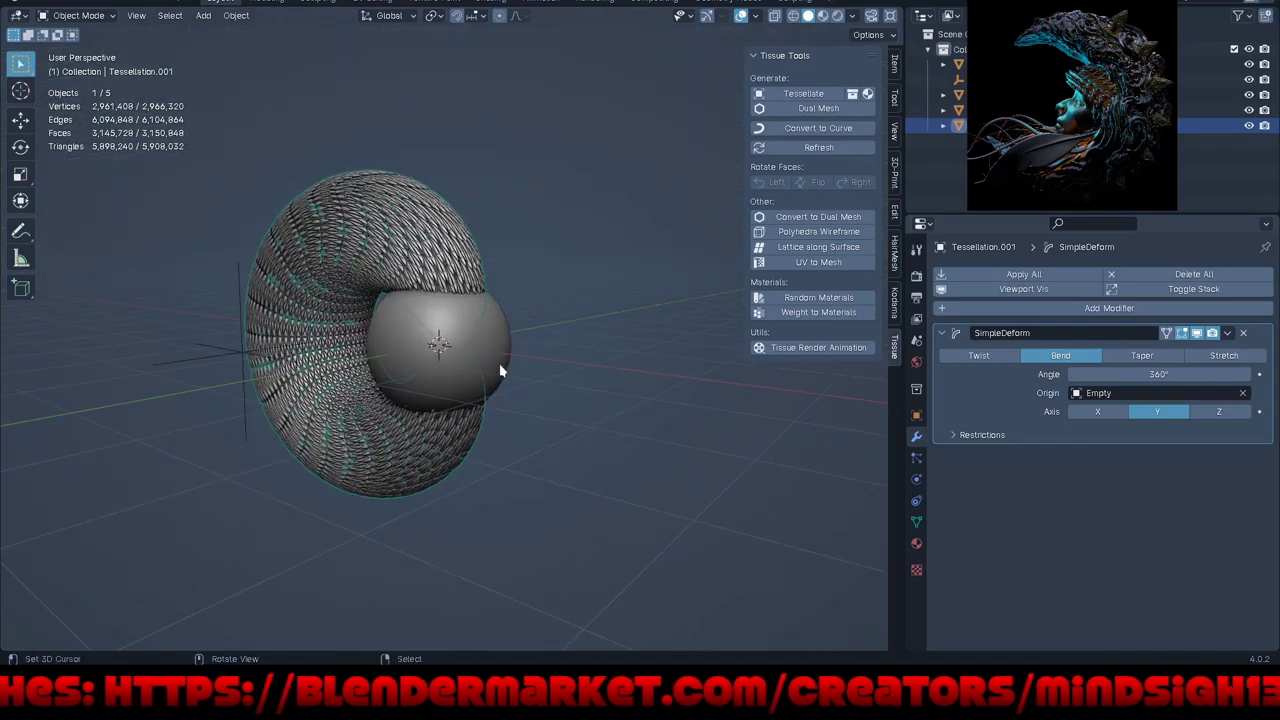
pyautogui.scroll(3, 420, 337)
pyautogui.moveTo(420, 337)
pyautogui.mouseDown(button='middle')
pyautogui.moveTo(414, 394)
pyautogui.moveTo(509, 391)
pyautogui.moveTo(577, 421)
pyautogui.moveTo(560, 452)
pyautogui.moveTo(657, 463)
pyautogui.moveTo(635, 460)
pyautogui.moveTo(620, 420)
pyautogui.mouseUp(button='middle')
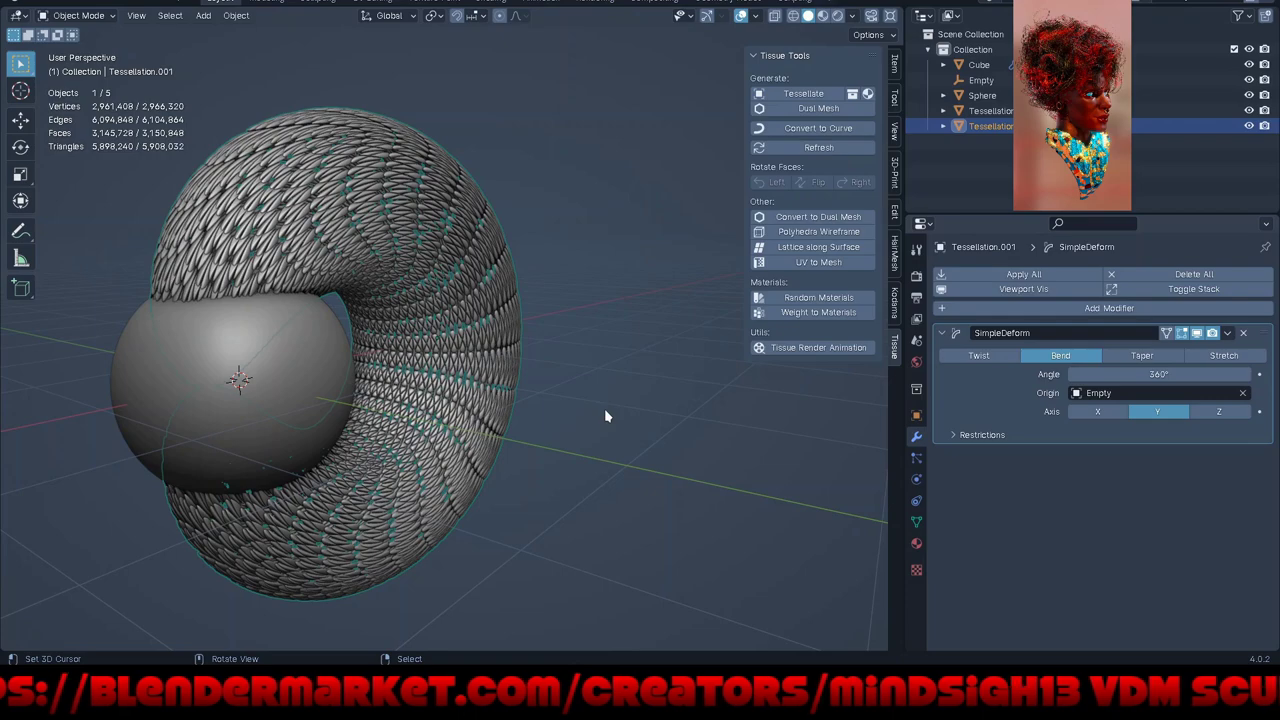
# Step: Try the X bend axis, then settle on Z for a flat ring and select the Empty
pyautogui.click(1107, 416)
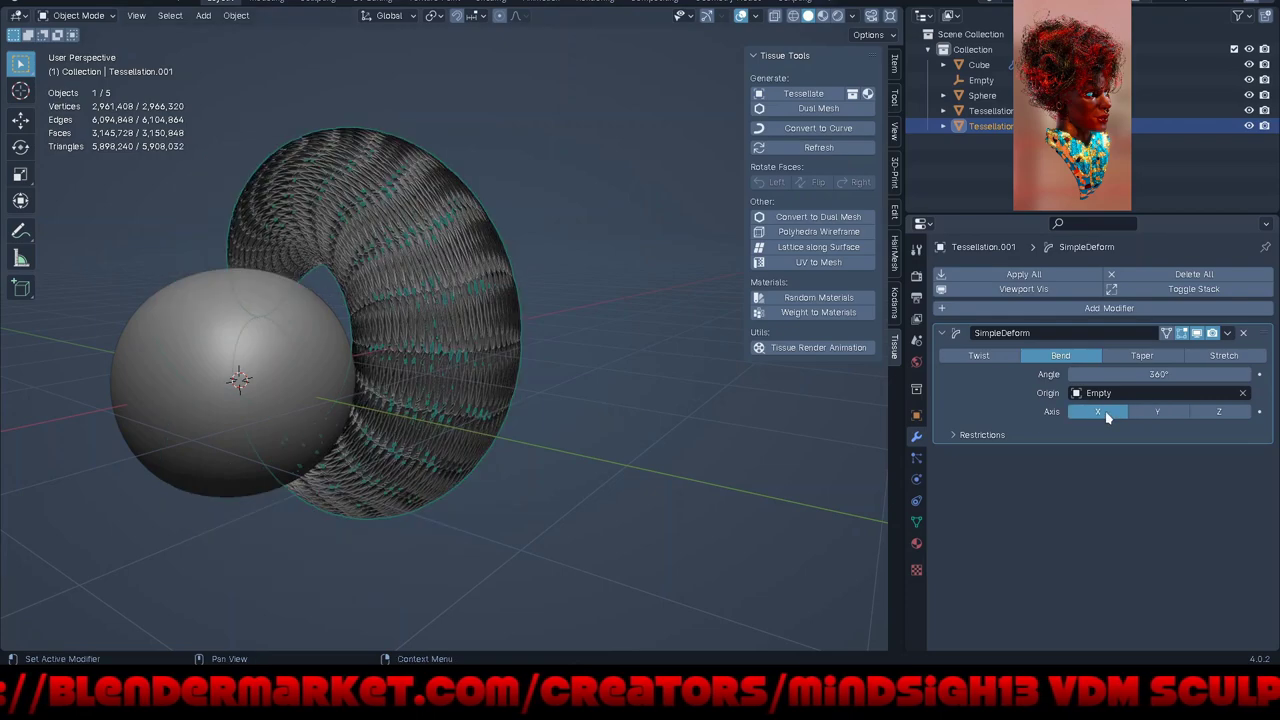
pyautogui.moveTo(655, 390)
pyautogui.mouseDown(button='middle')
pyautogui.moveTo(325, 413)
pyautogui.moveTo(414, 335)
pyautogui.mouseUp(button='middle')
pyautogui.scroll(2, 413, 331)
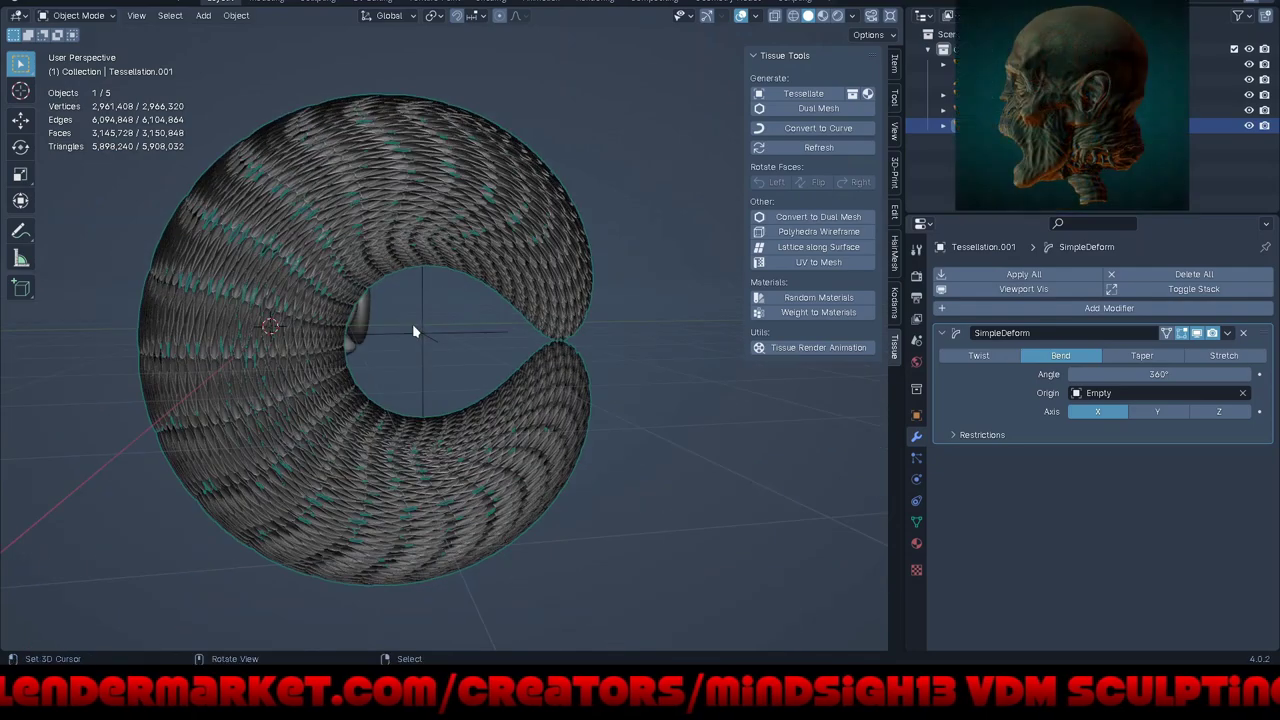
pyautogui.click(1233, 416)
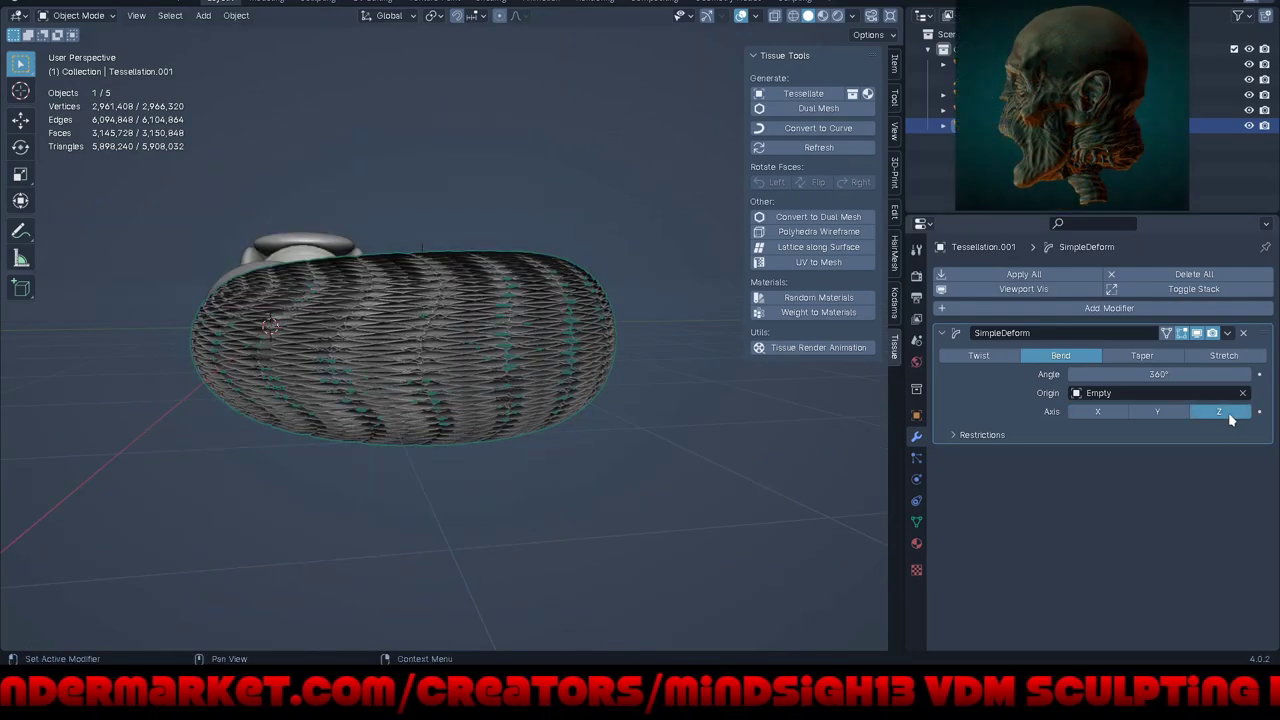
pyautogui.moveTo(559, 423); pyautogui.dragTo(650, 548, button='middle')
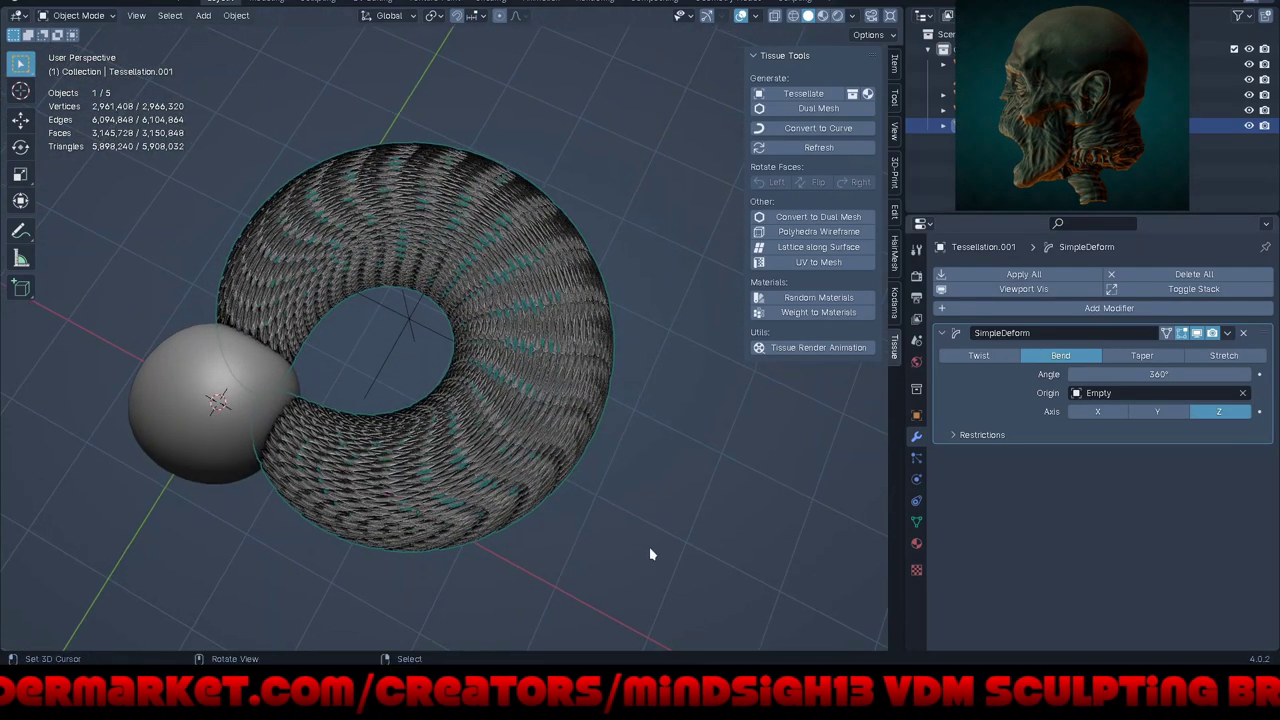
pyautogui.click(397, 334)
pyautogui.moveTo(541, 484); pyautogui.dragTo(570, 393, button='middle')
# Step: Move the Empty along X to -5.7828 m, opening a gap in the bent ring
pyautogui.press('g')
pyautogui.press('z')
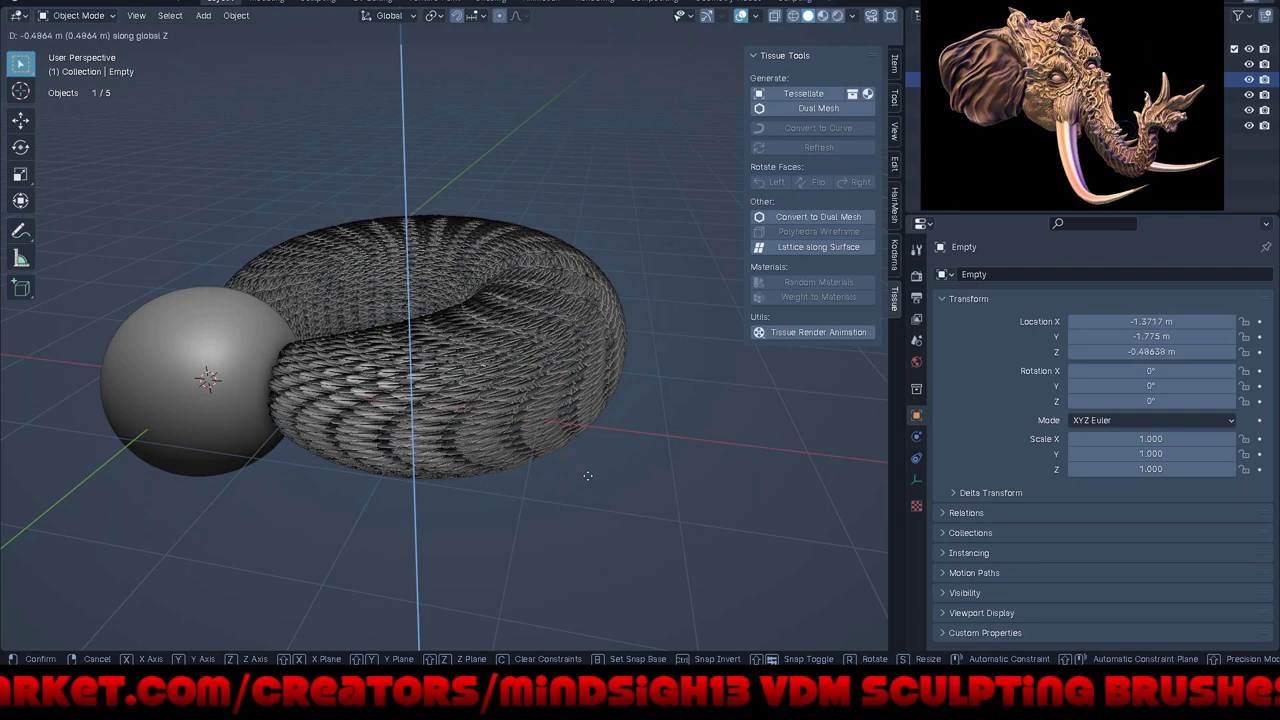
pyautogui.press('Escape')
pyautogui.press('g')
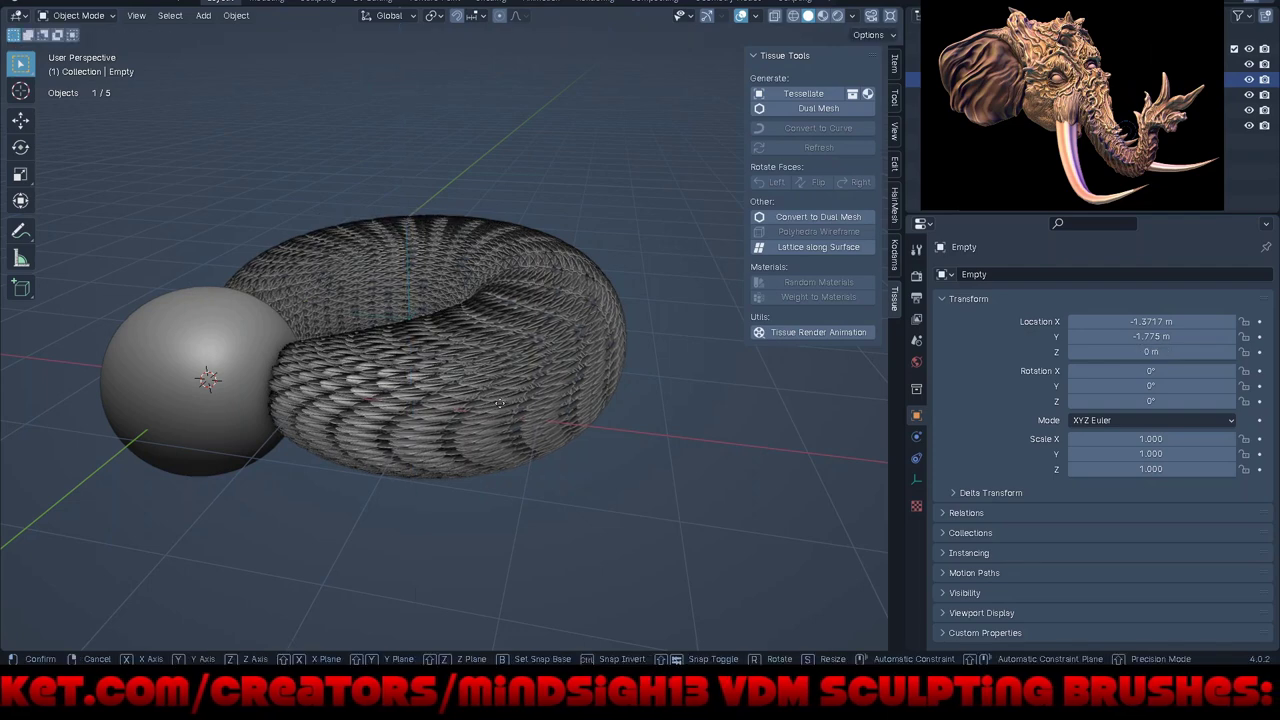
pyautogui.press('x')
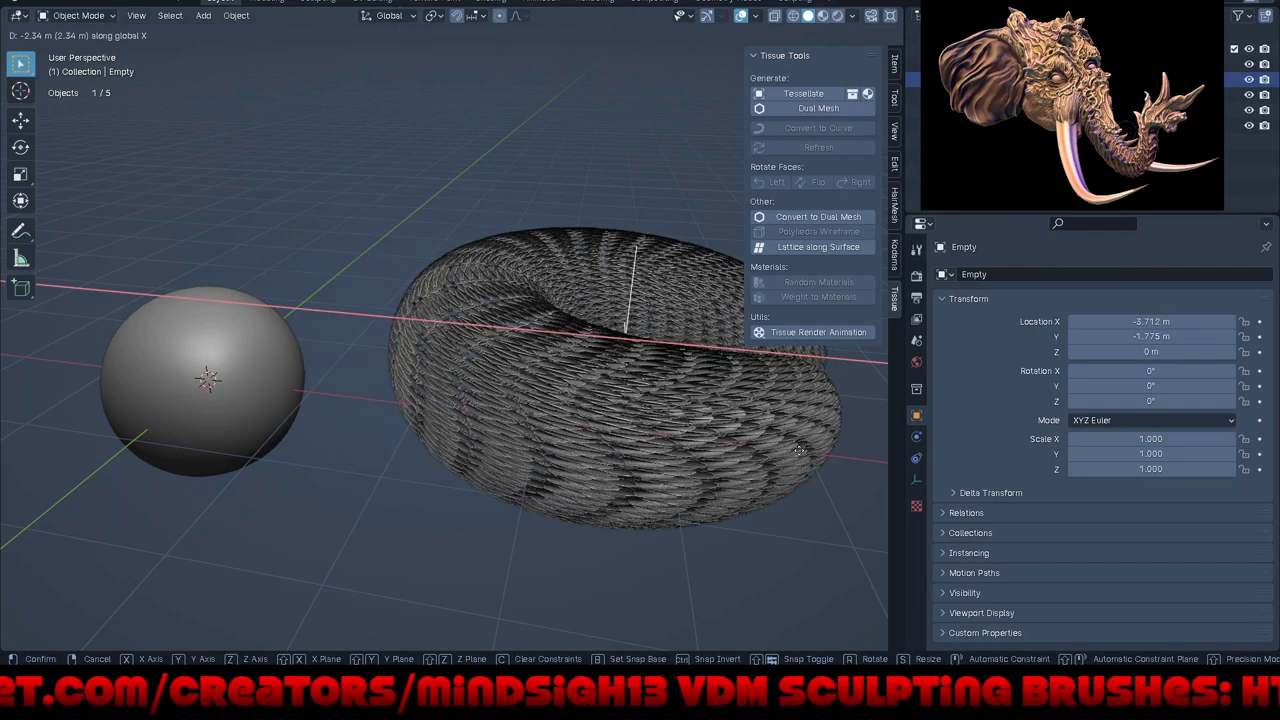
pyautogui.click(151, 400)
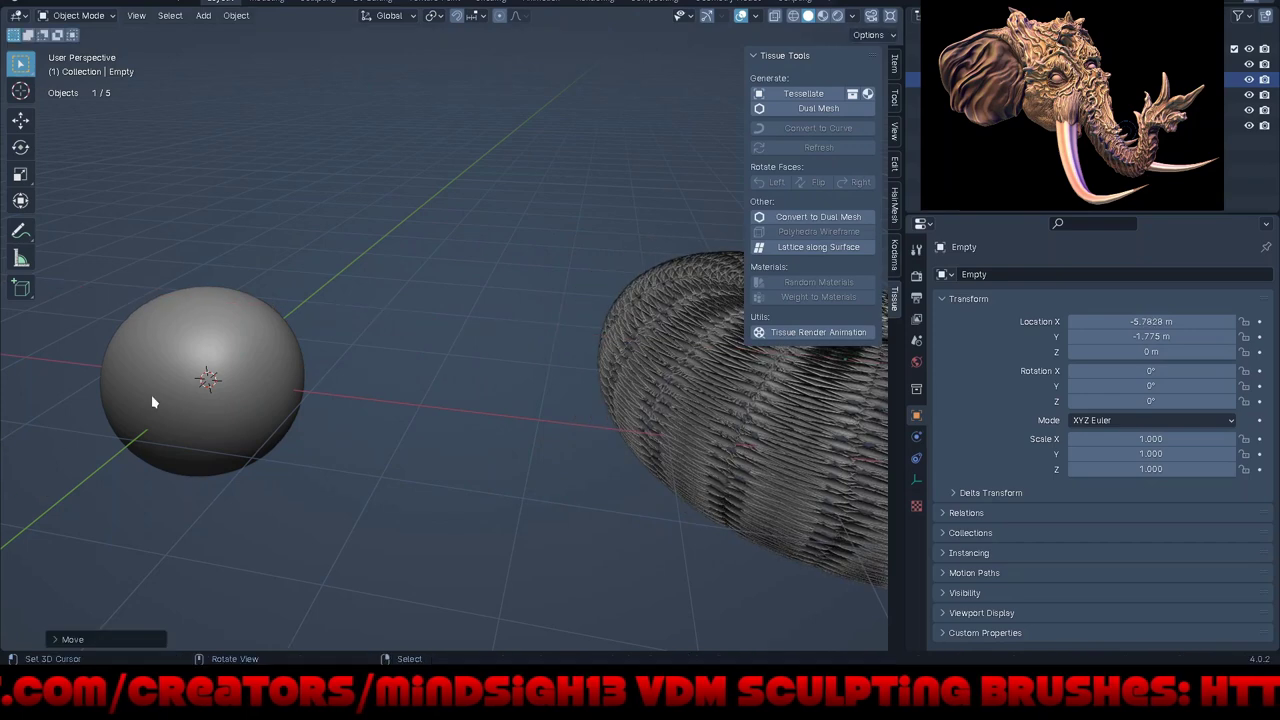
pyautogui.scroll(-4, 268, 374)
pyautogui.moveTo(268, 374); pyautogui.dragTo(363, 508, button='middle')
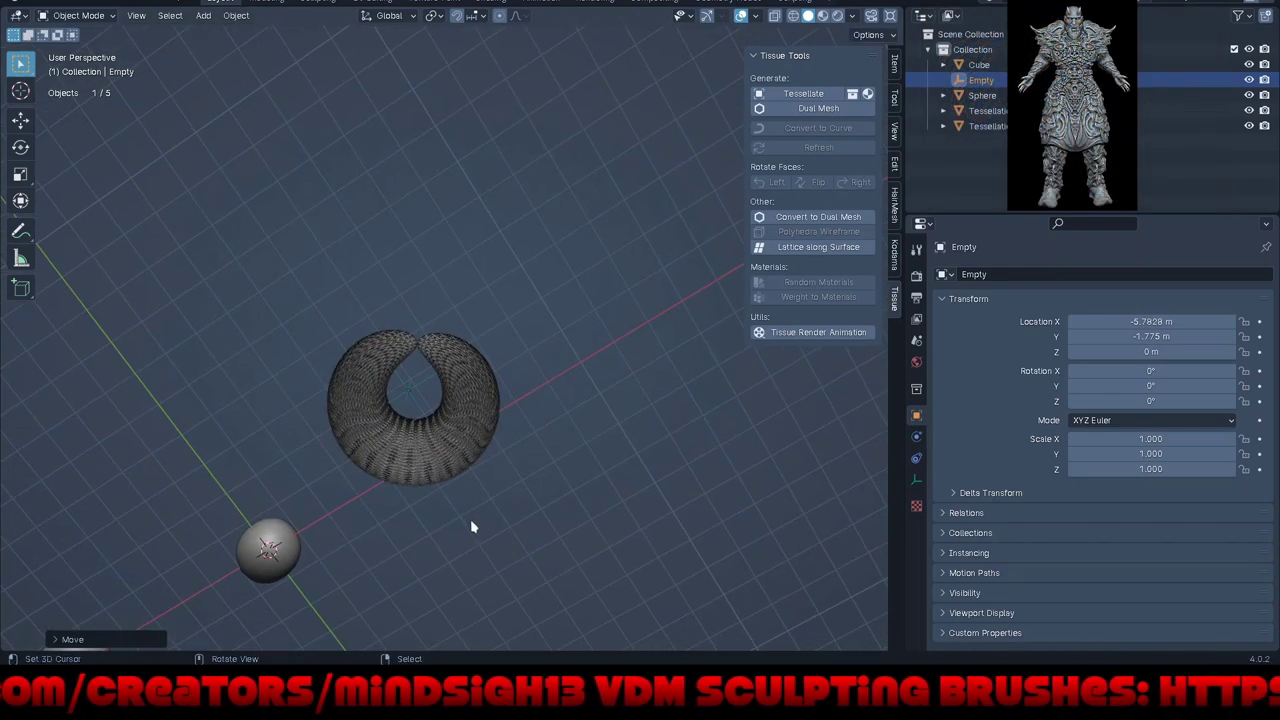
pyautogui.moveTo(472, 527); pyautogui.dragTo(480, 478, button='middle')
# Step: Try moving the Empty on the ground plane, then cancel to keep its position
pyautogui.press('g')
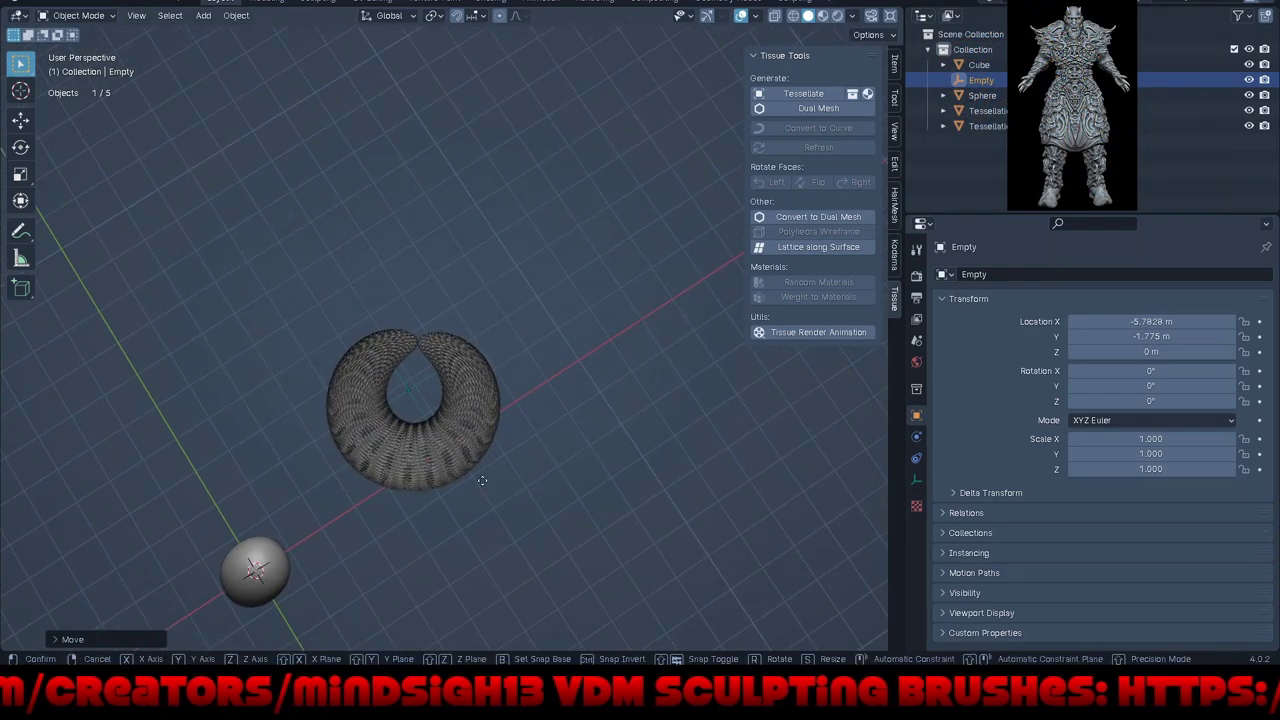
pyautogui.hotkey('shift', 'z')
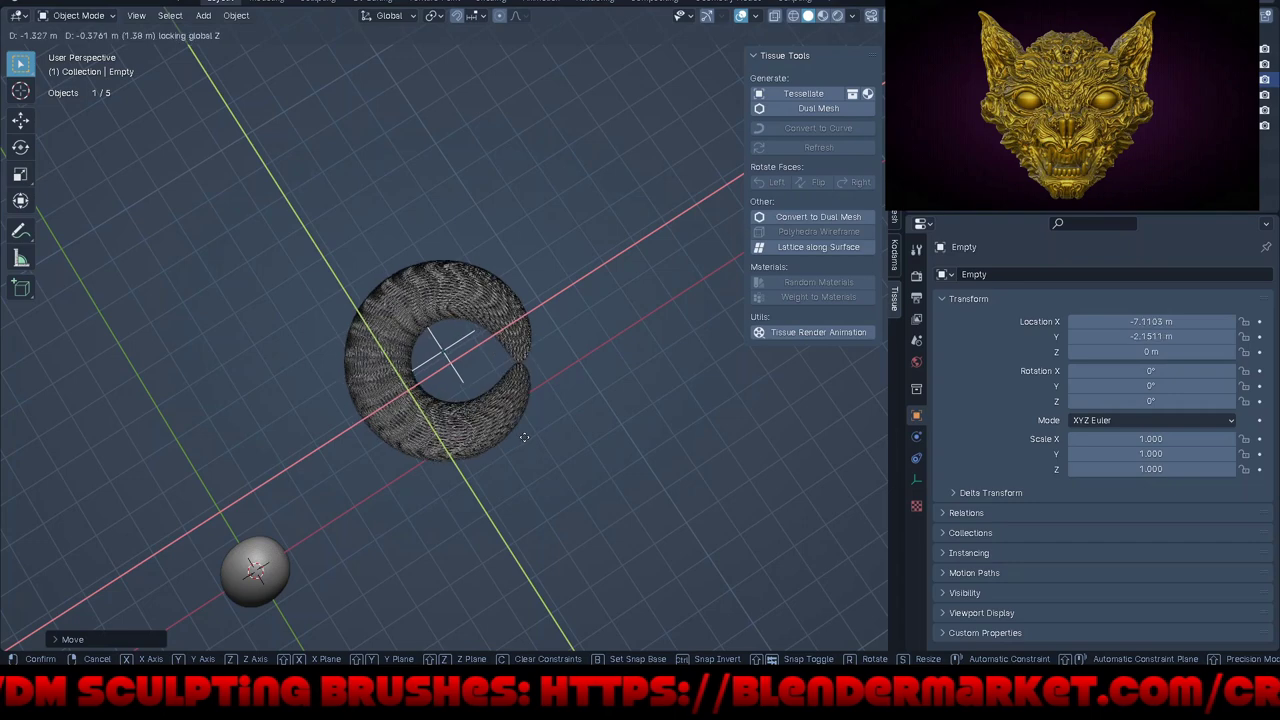
pyautogui.rightClick(630, 400)
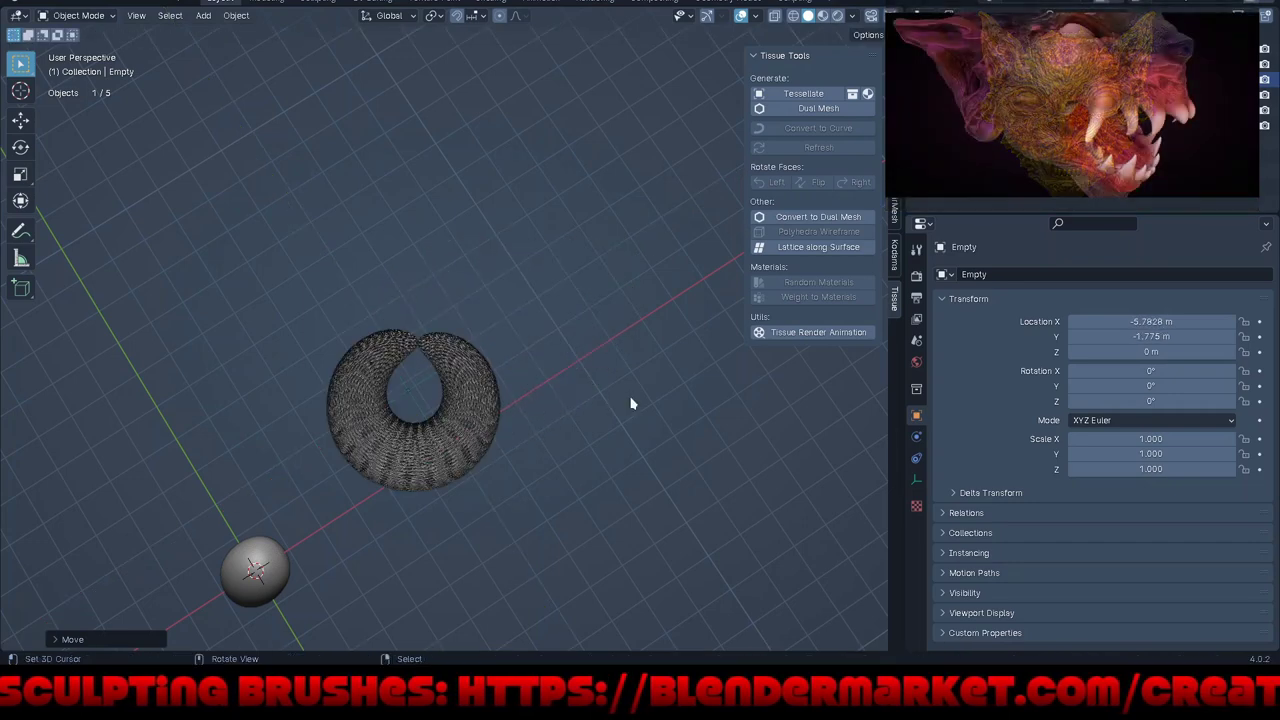
pyautogui.moveTo(480, 537)
pyautogui.mouseDown(button='middle')
pyautogui.moveTo(526, 506)
pyautogui.moveTo(514, 434)
pyautogui.mouseUp(button='middle')
# Step: Select and frame the torus, then switch its deform from Bend to Stretch
pyautogui.click(474, 417)
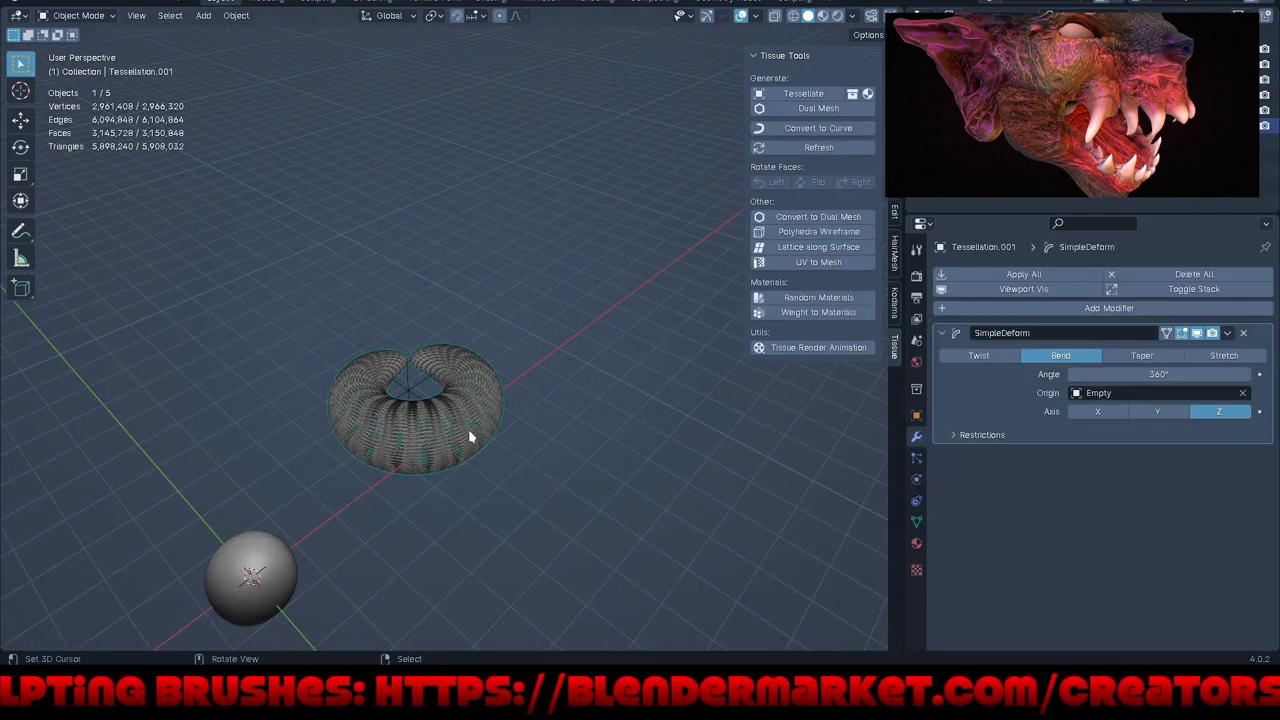
pyautogui.press('KP_Decimal')
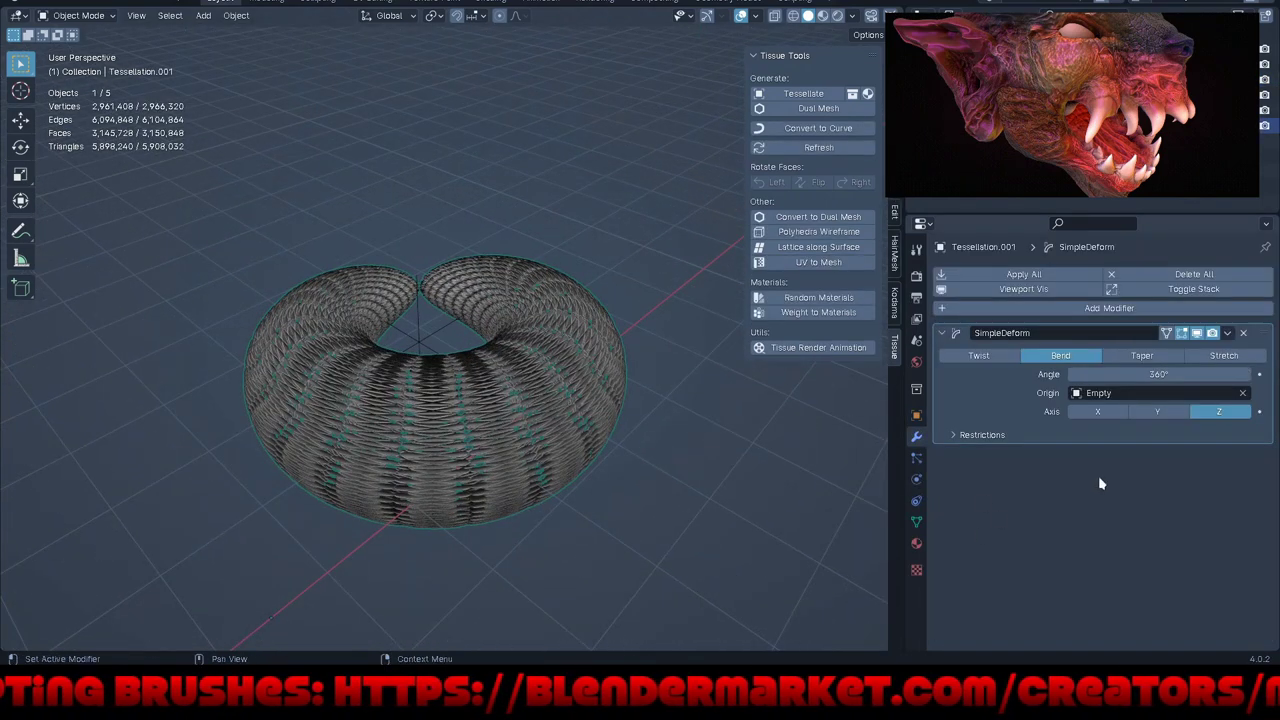
pyautogui.click(1215, 361)
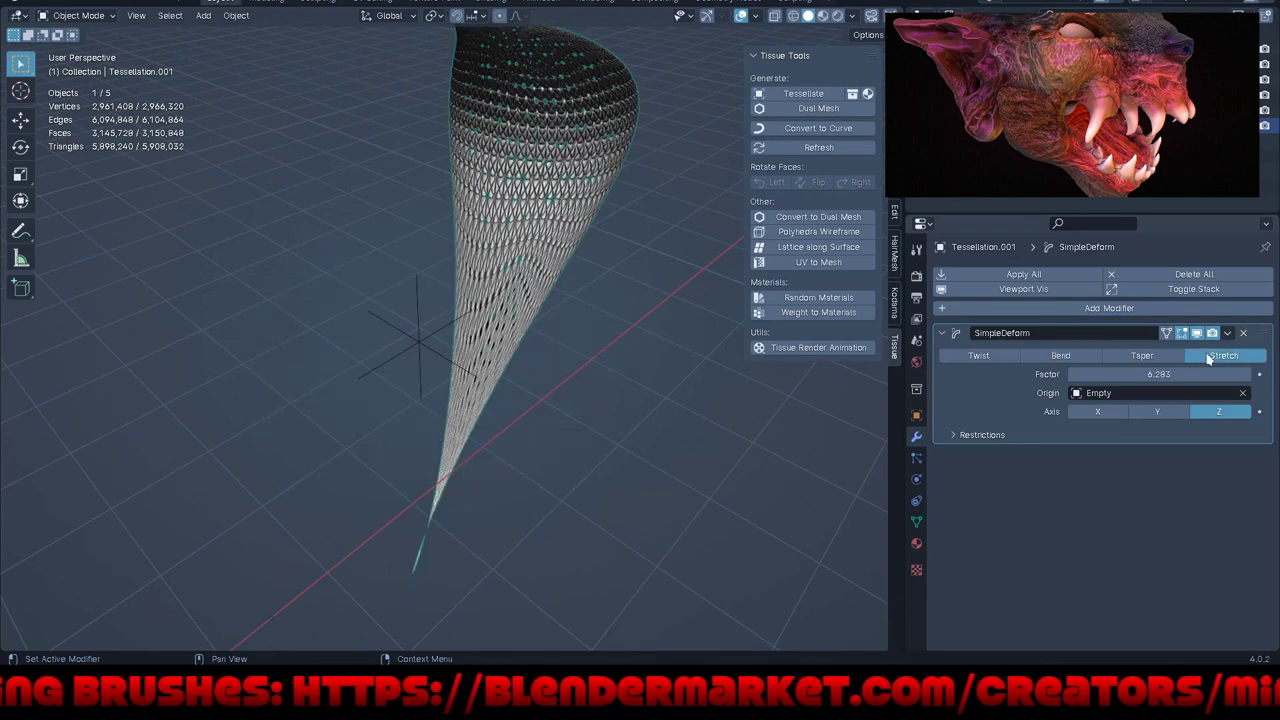
pyautogui.moveTo(620, 406)
pyautogui.mouseDown(button='middle')
pyautogui.moveTo(772, 395)
pyautogui.moveTo(529, 350)
pyautogui.moveTo(543, 342)
pyautogui.mouseUp(button='middle')
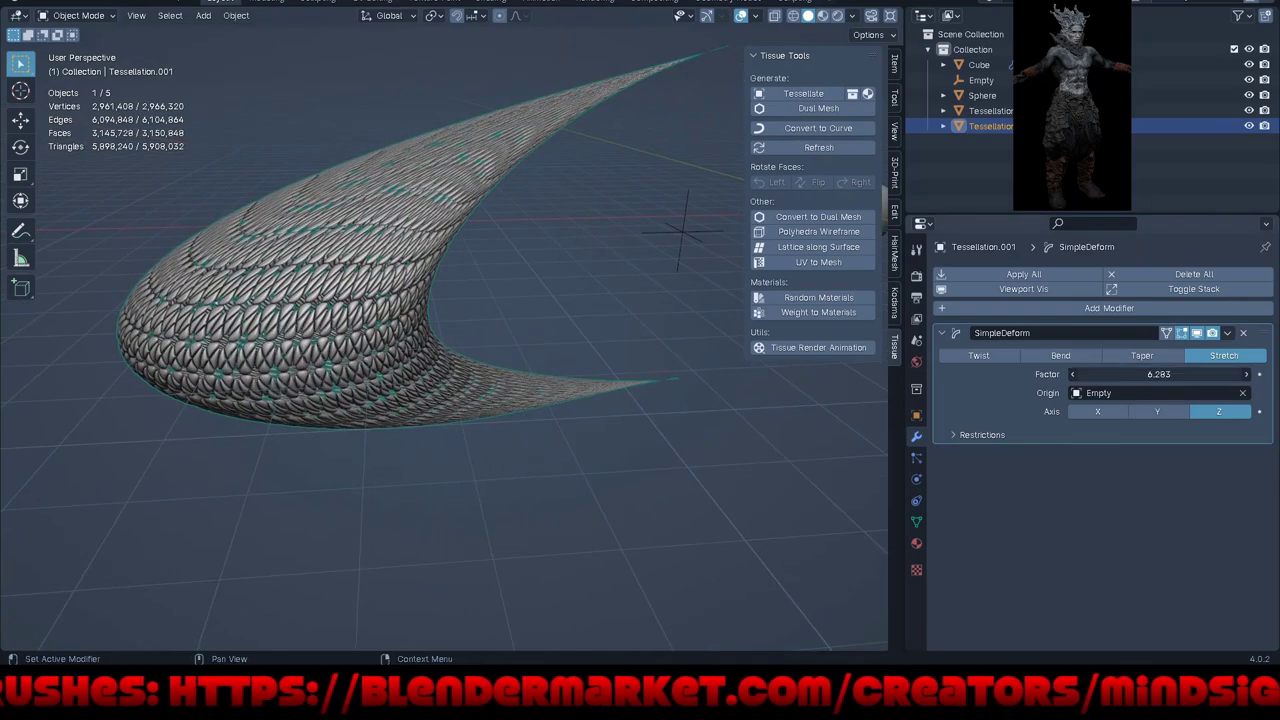
# Step: Adjust the Stretch factor down from 6.283 and settle on 0.803, curling the mesh
pyautogui.moveTo(1158, 374); pyautogui.dragTo(1040, 374)
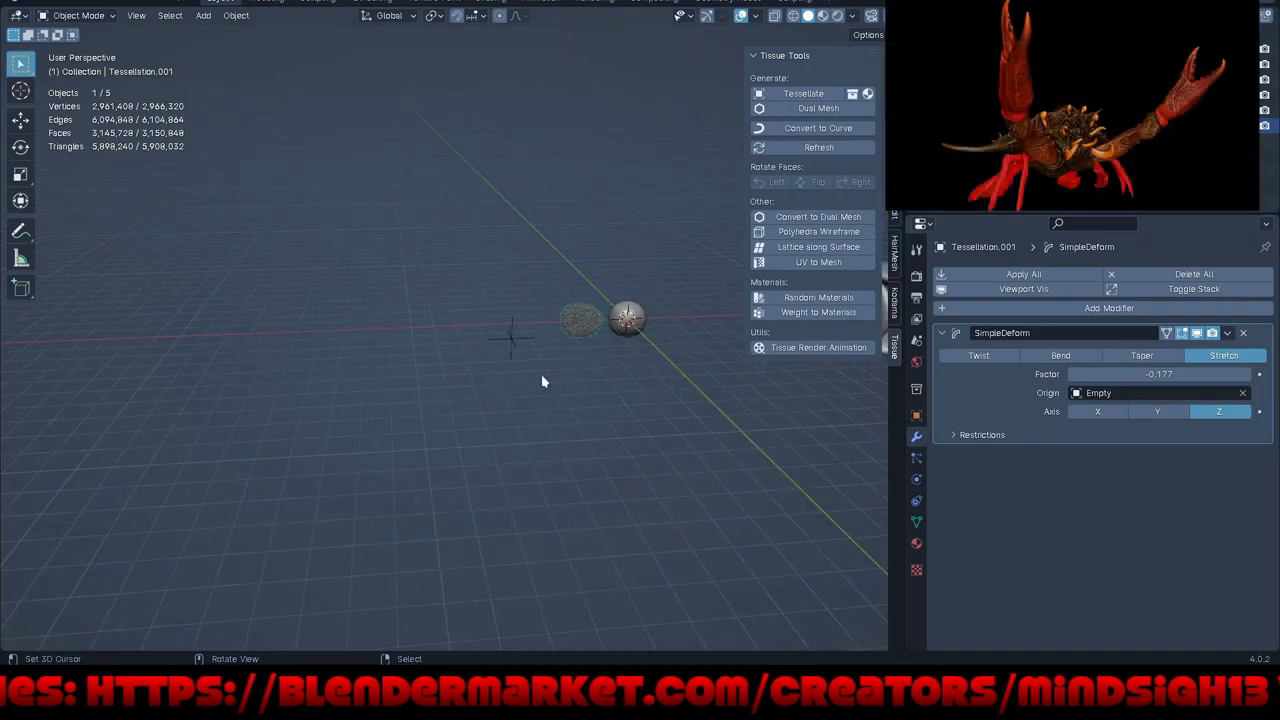
pyautogui.scroll(5, 541, 381)
pyautogui.moveTo(541, 381); pyautogui.dragTo(579, 382, button='middle')
pyautogui.moveTo(1150, 374); pyautogui.dragTo(1165, 374)
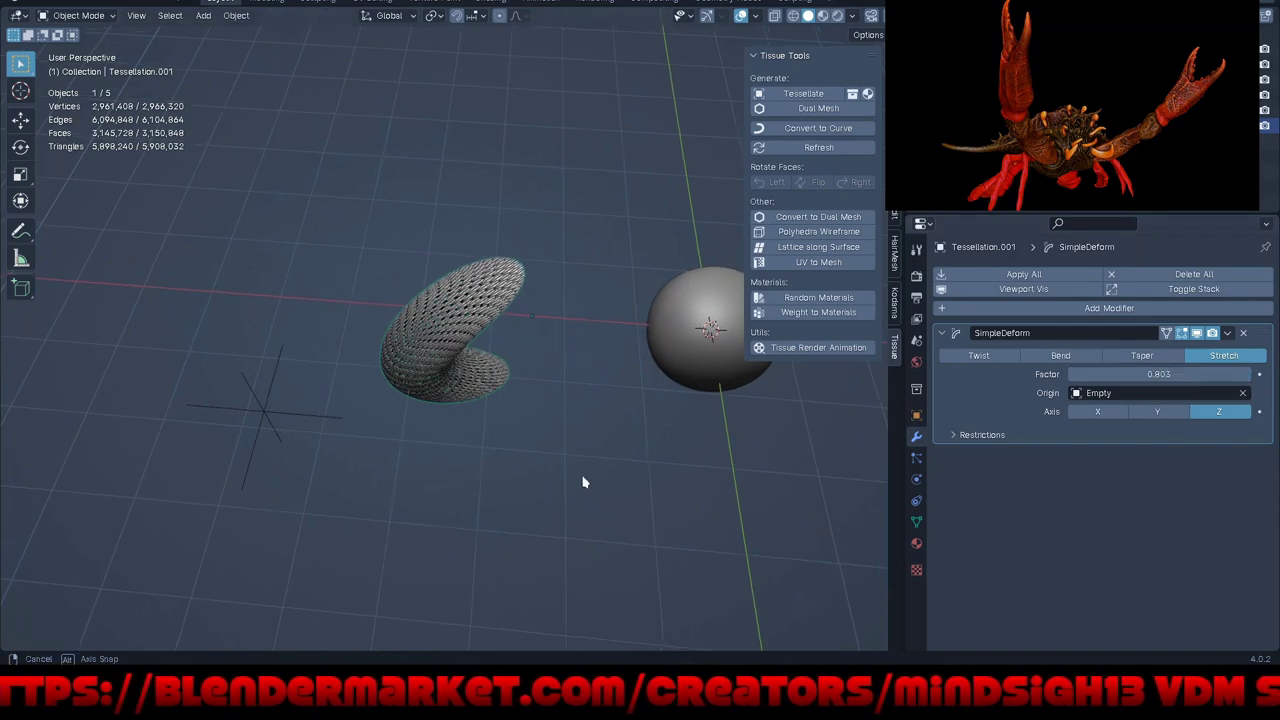
pyautogui.moveTo(583, 480); pyautogui.dragTo(560, 380, button='middle')
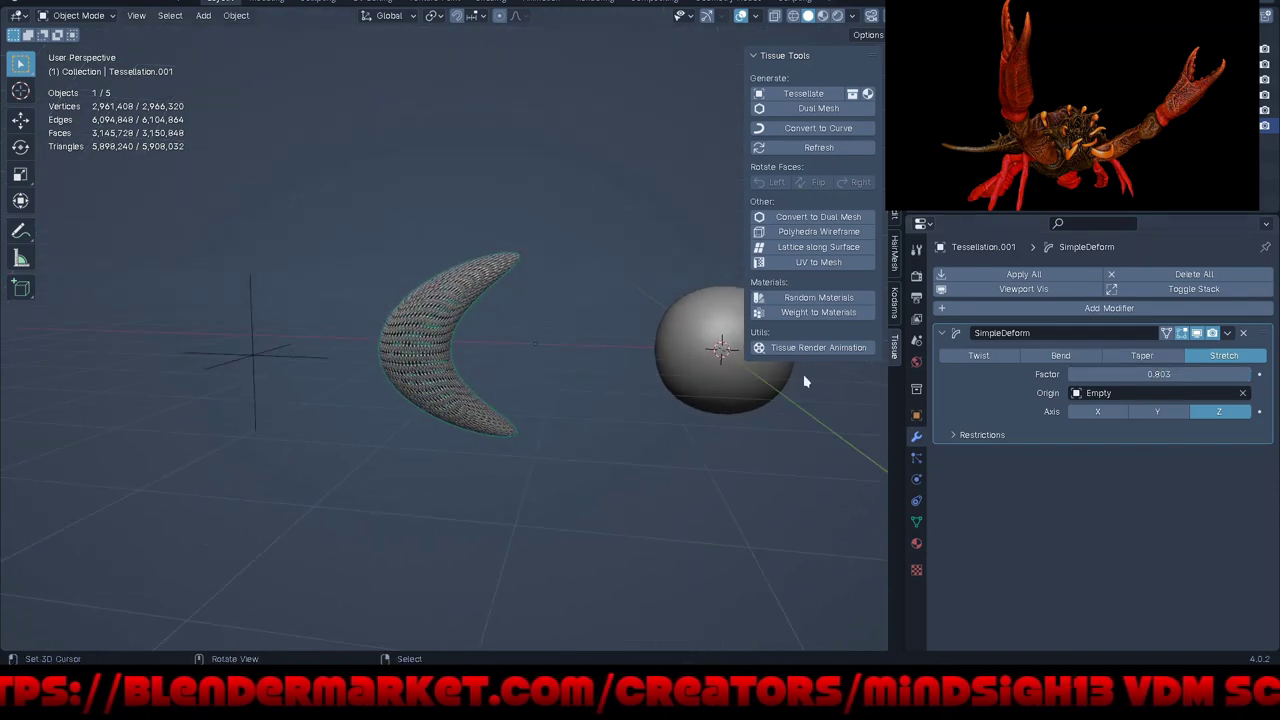
# Step: Compare Stretch along Y and Z, finally setting the axis to X for a broad oval
pyautogui.click(1155, 414)
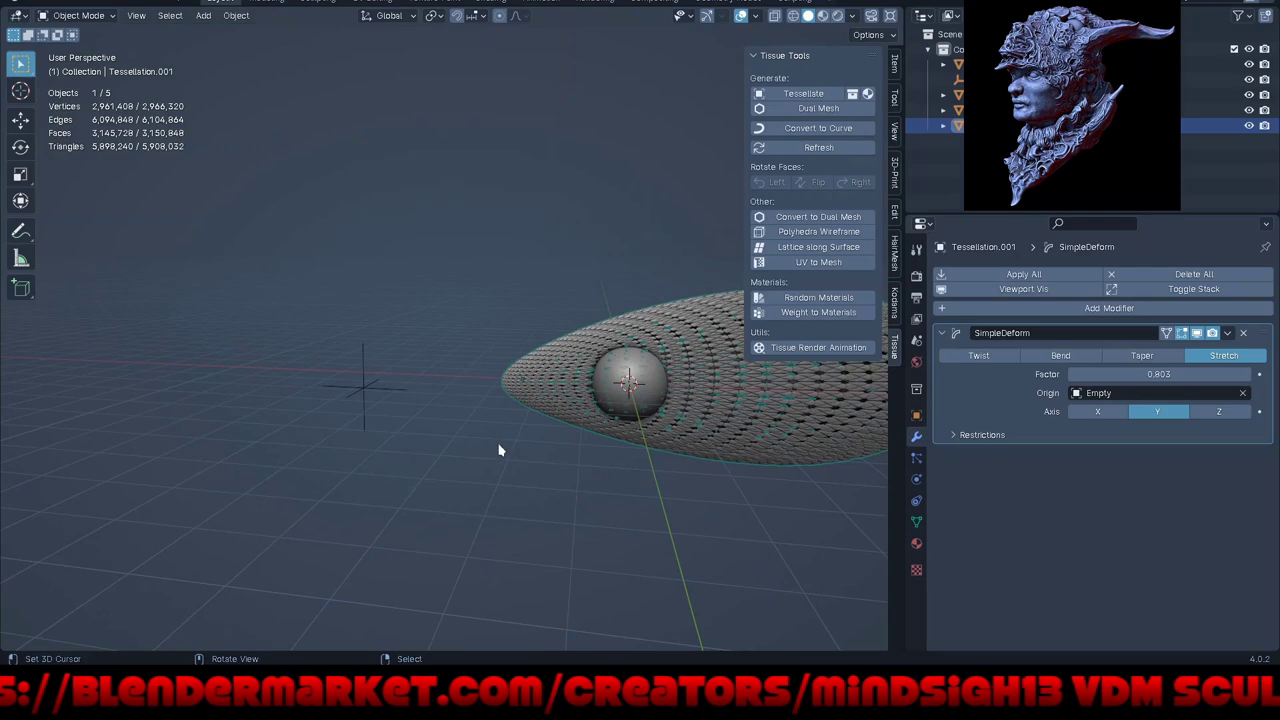
pyautogui.moveTo(500, 449)
pyautogui.mouseDown(button='middle')
pyautogui.moveTo(663, 491)
pyautogui.moveTo(703, 486)
pyautogui.moveTo(506, 466)
pyautogui.moveTo(549, 429)
pyautogui.moveTo(703, 391)
pyautogui.moveTo(668, 448)
pyautogui.moveTo(663, 620)
pyautogui.moveTo(563, 278)
pyautogui.mouseUp(button='middle')
pyautogui.scroll(3, 563, 429)
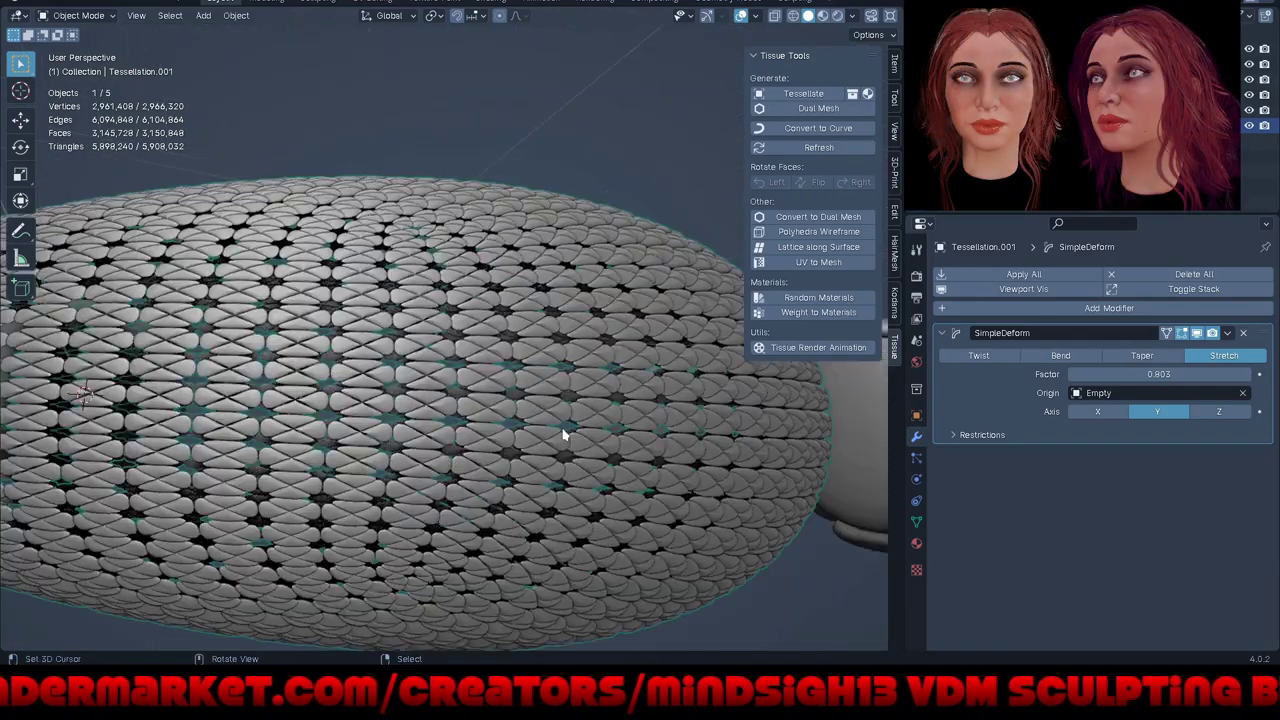
pyautogui.scroll(3, 563, 429)
pyautogui.moveTo(484, 142)
pyautogui.mouseDown(button='middle')
pyautogui.moveTo(529, 266)
pyautogui.moveTo(634, 311)
pyautogui.moveTo(816, 208)
pyautogui.moveTo(806, 192)
pyautogui.mouseUp(button='middle')
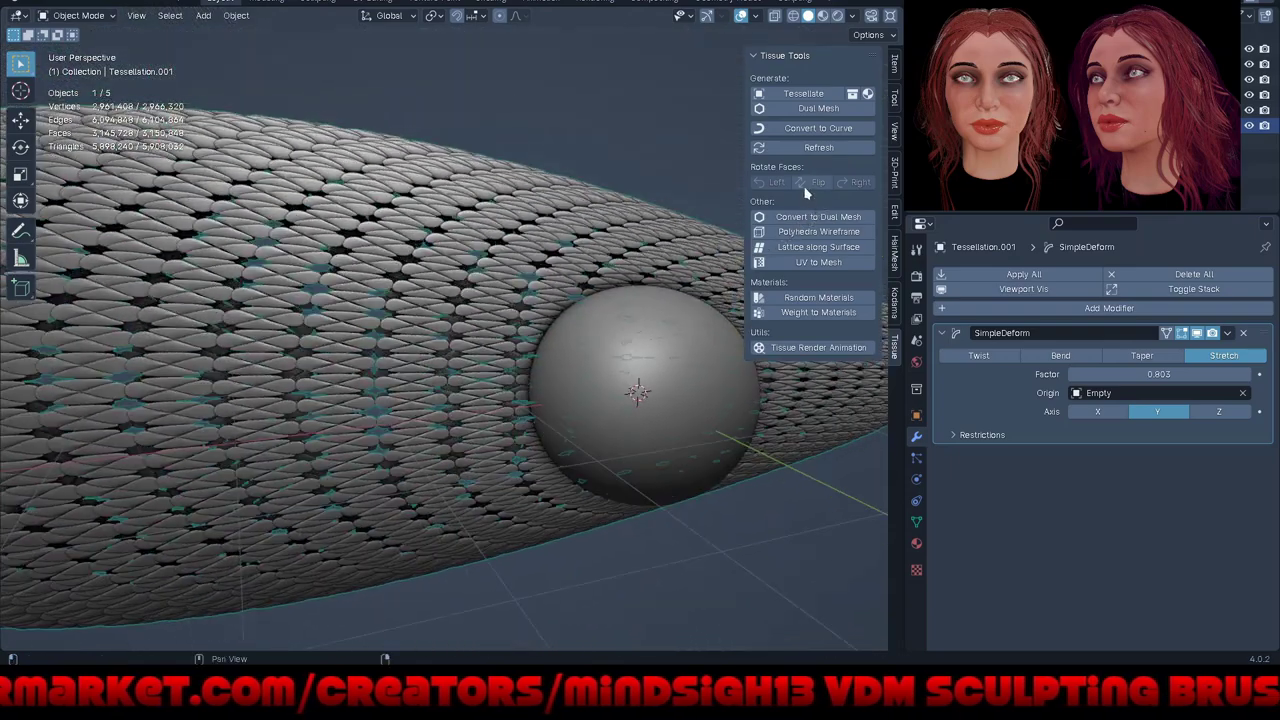
pyautogui.scroll(-5, 480, 255)
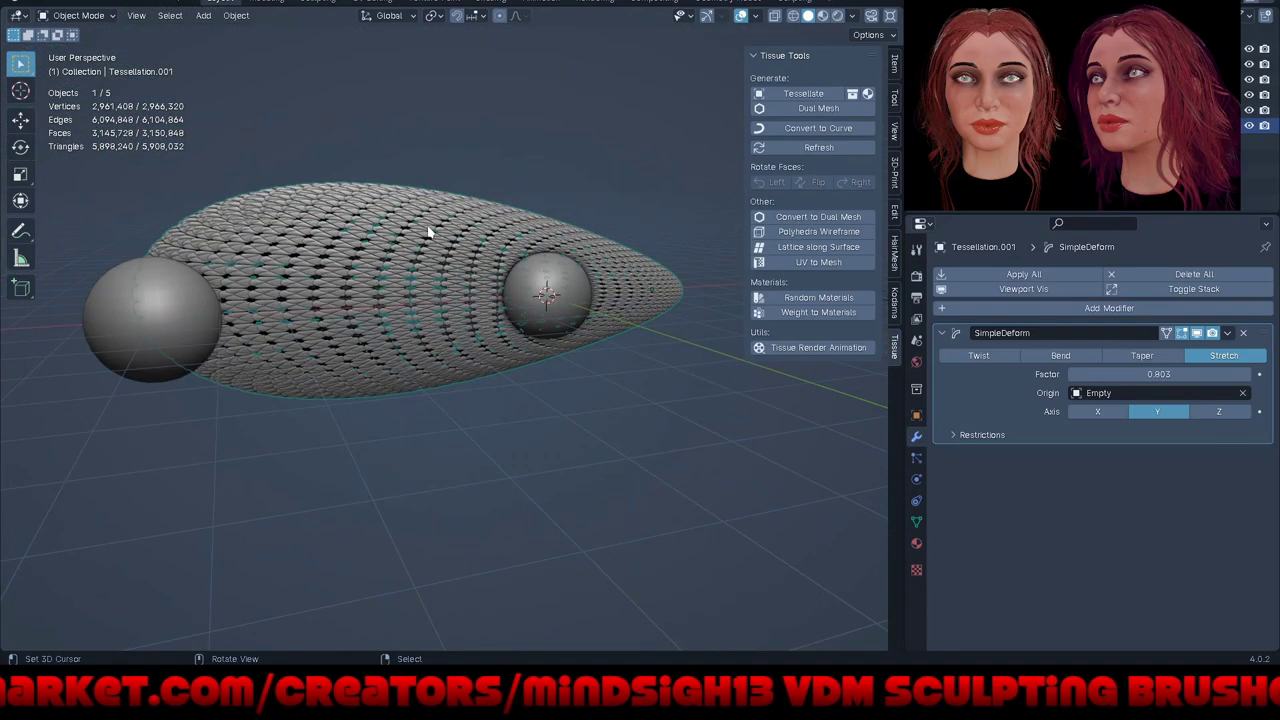
pyautogui.moveTo(428, 232)
pyautogui.mouseDown(button='middle')
pyautogui.moveTo(431, 286)
pyautogui.moveTo(340, 286)
pyautogui.moveTo(94, 257)
pyautogui.moveTo(103, 213)
pyautogui.moveTo(113, 218)
pyautogui.mouseUp(button='middle')
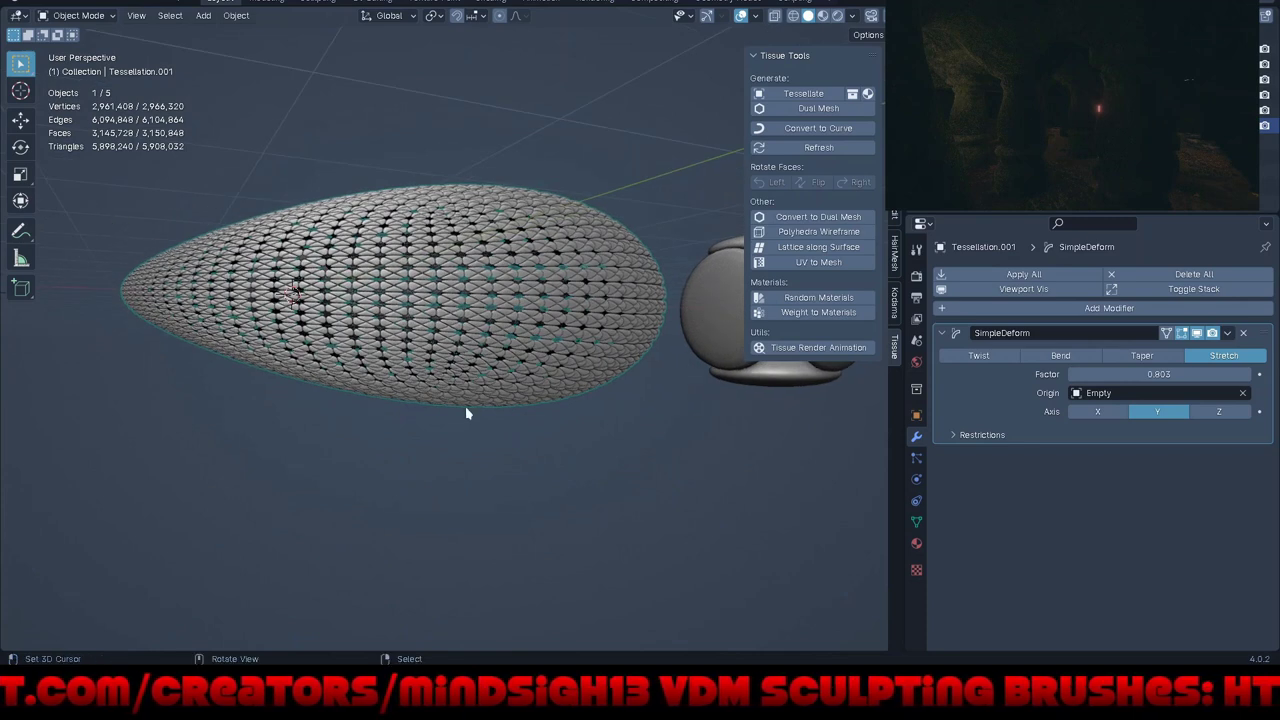
pyautogui.click(1230, 412)
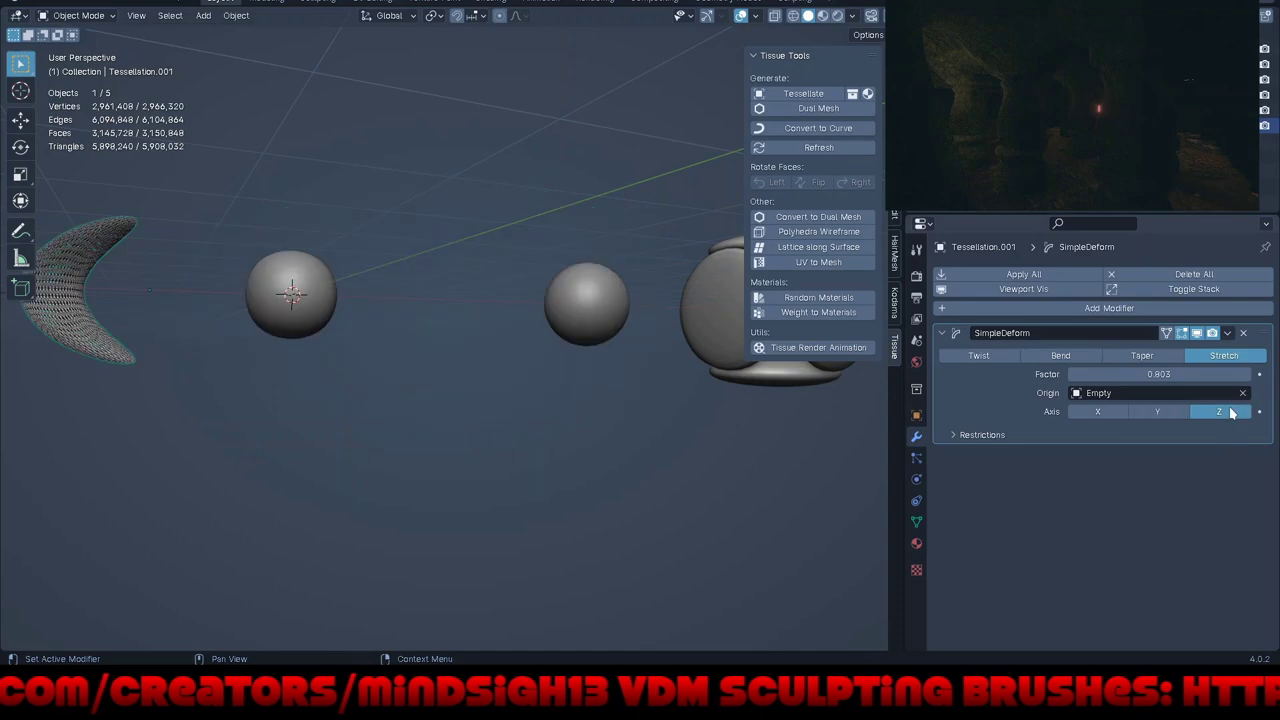
pyautogui.click(1120, 414)
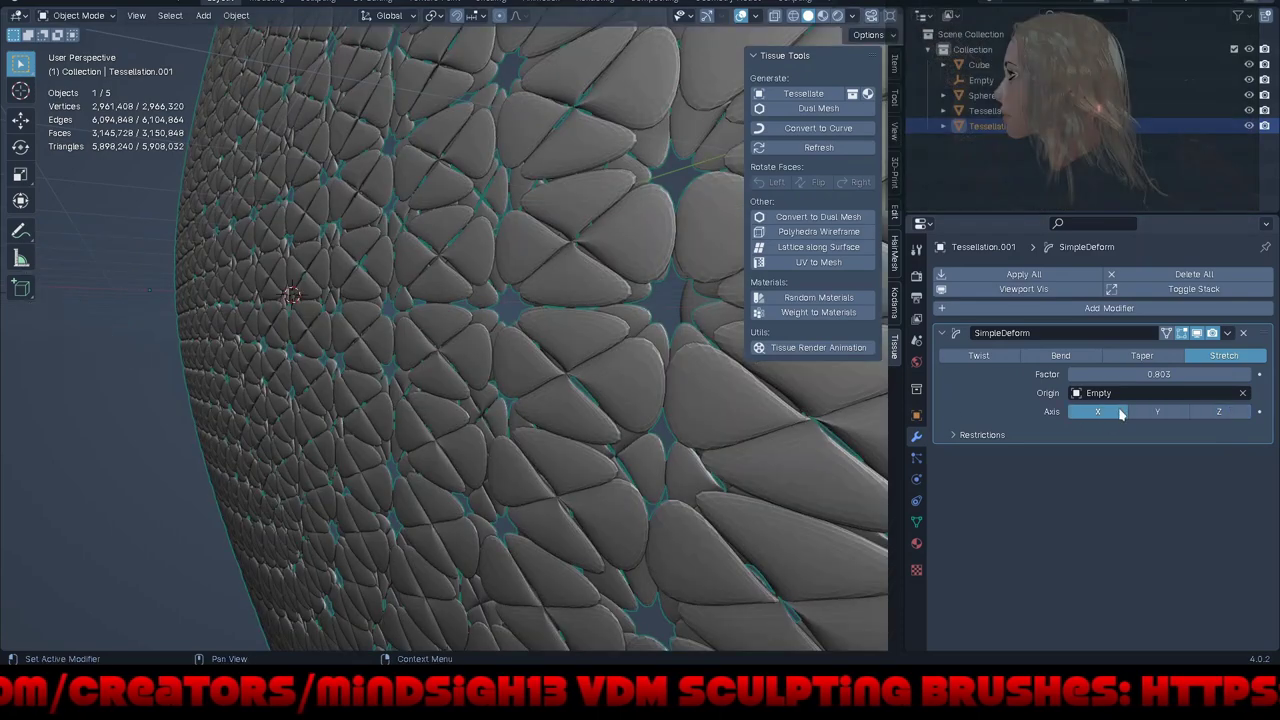
pyautogui.scroll(-3, 431, 374)
pyautogui.moveTo(380, 377)
pyautogui.mouseDown(button='middle')
pyautogui.moveTo(547, 407)
pyautogui.moveTo(523, 394)
pyautogui.mouseUp(button='middle')
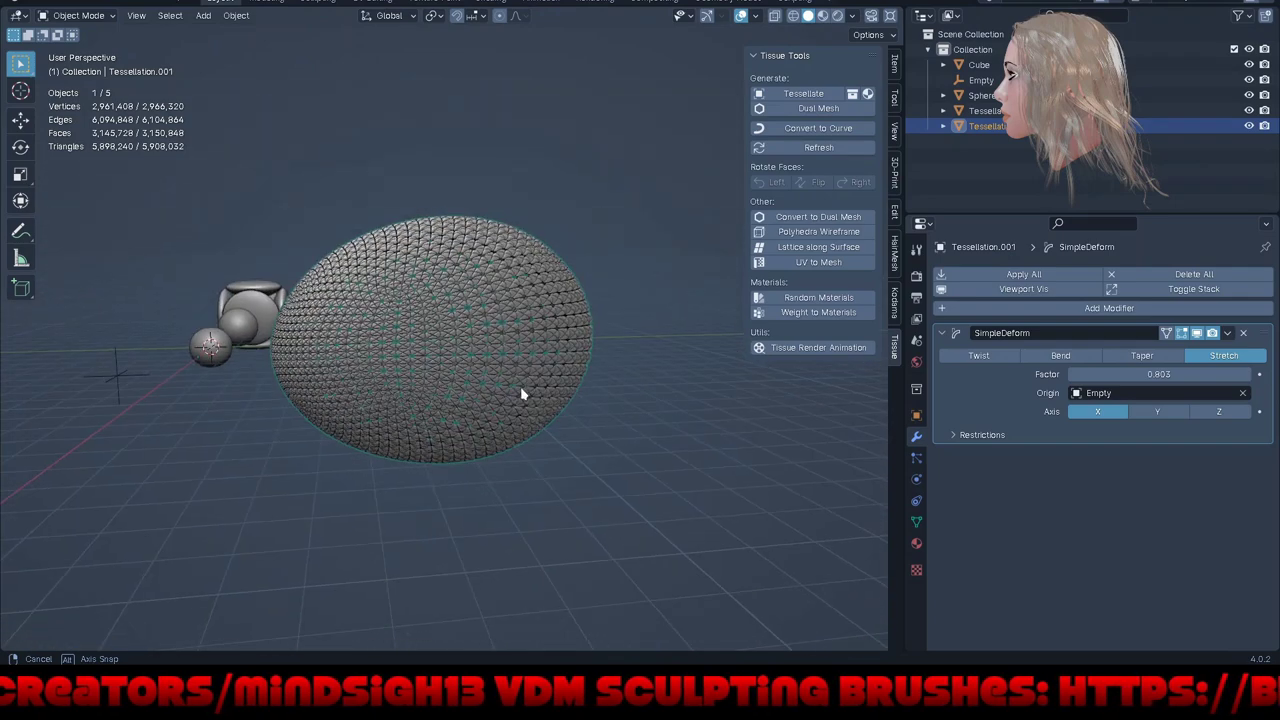
# Step: Switch the Simple Deform to Taper and try the Y and Z axes
pyautogui.click(1176, 358)
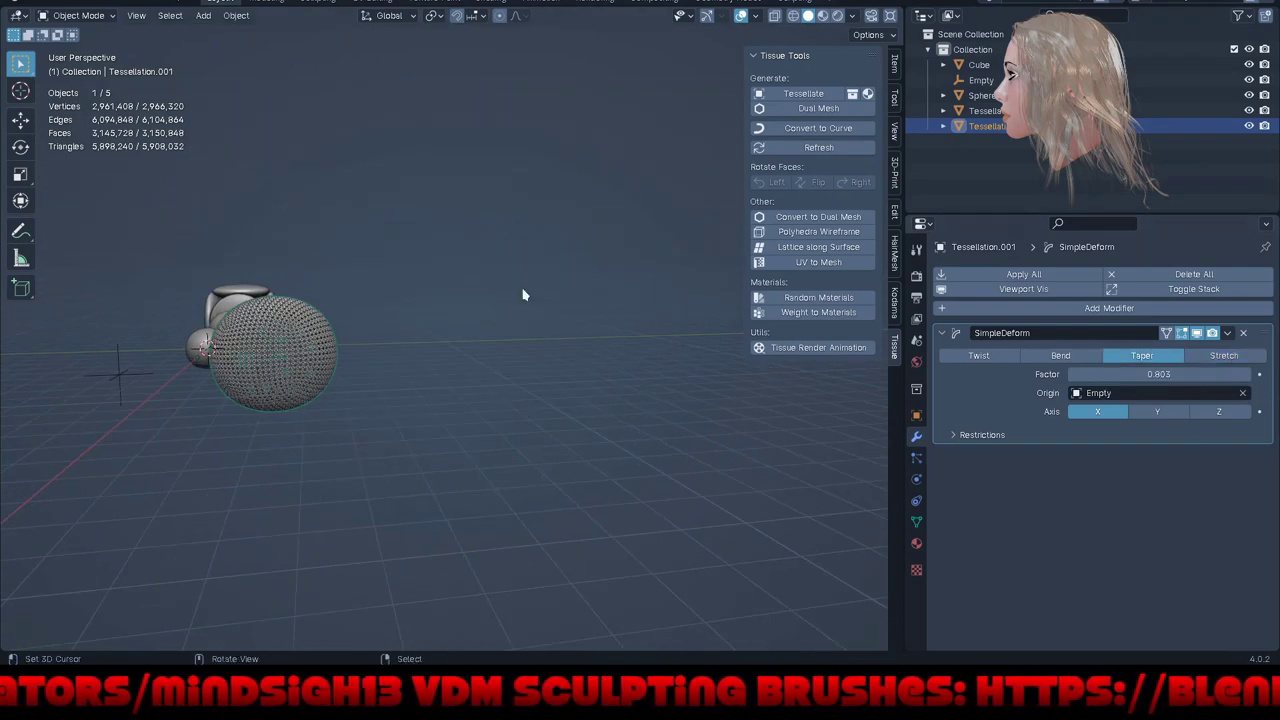
pyautogui.moveTo(523, 295); pyautogui.dragTo(543, 429, button='middle')
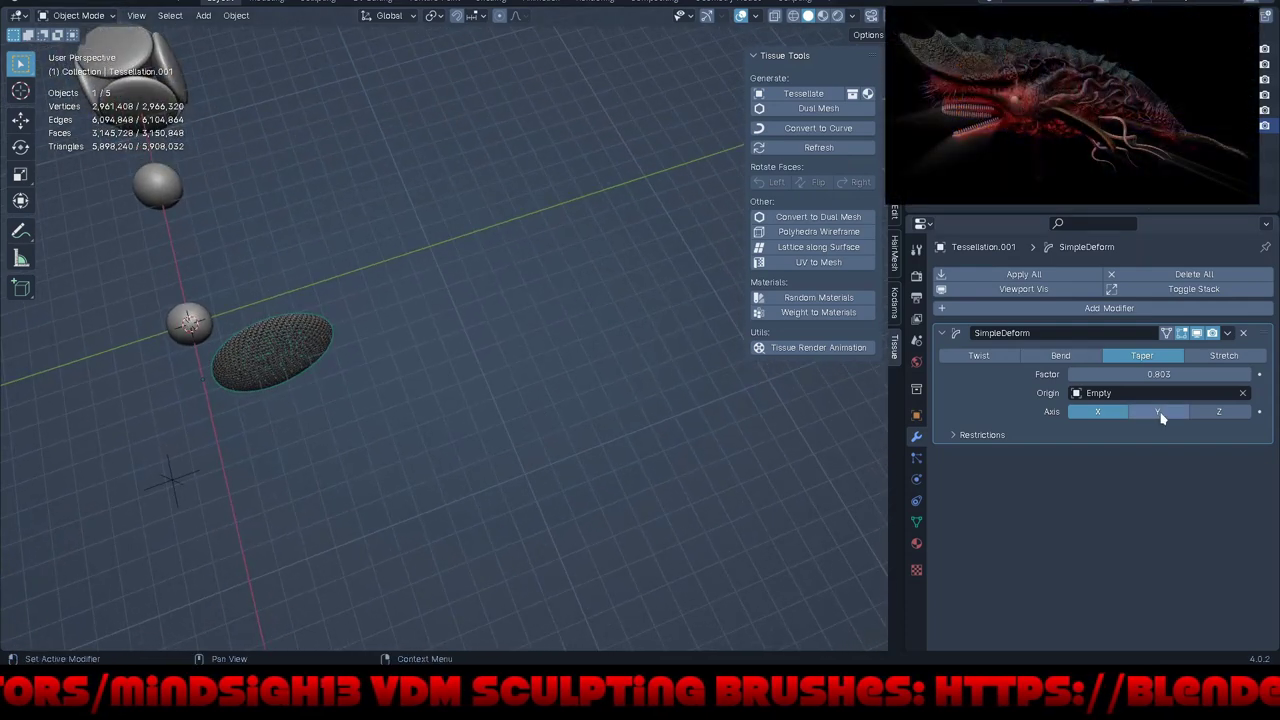
pyautogui.click(1160, 414)
pyautogui.click(1211, 420)
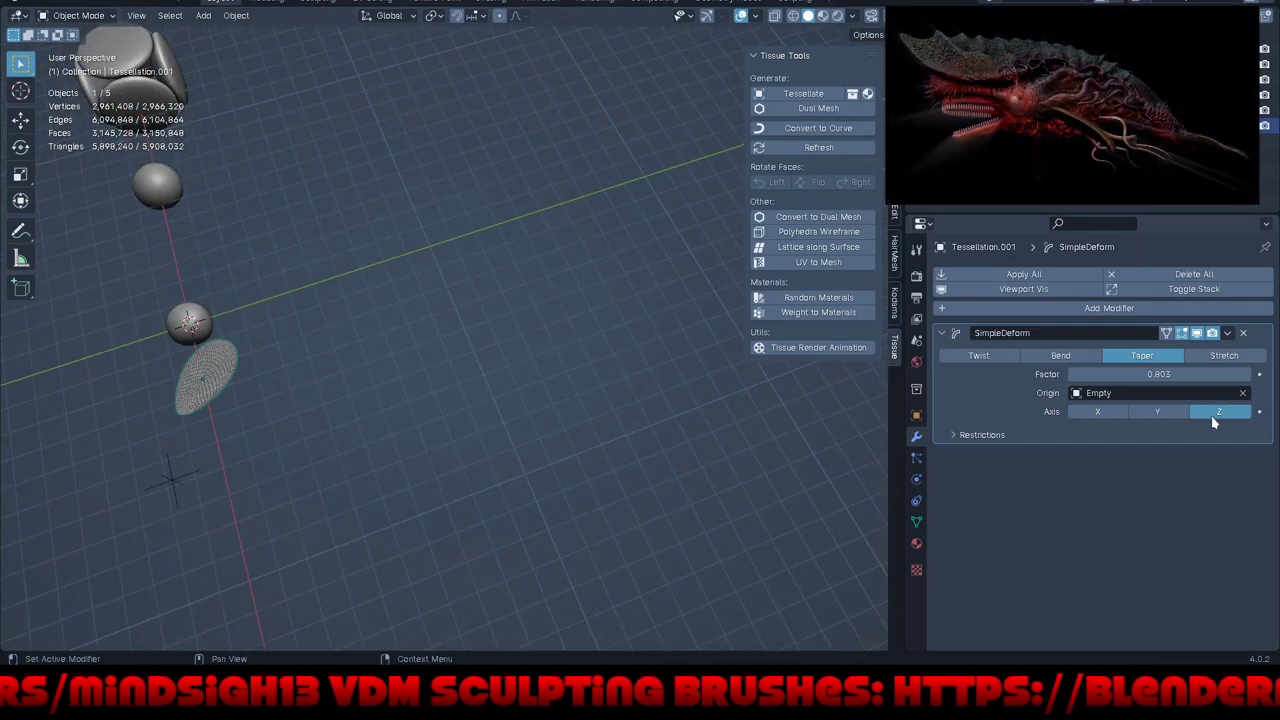
# Step: Try the Bend and Twist modes, then delete the Simple Deform modifier
pyautogui.click(1078, 362)
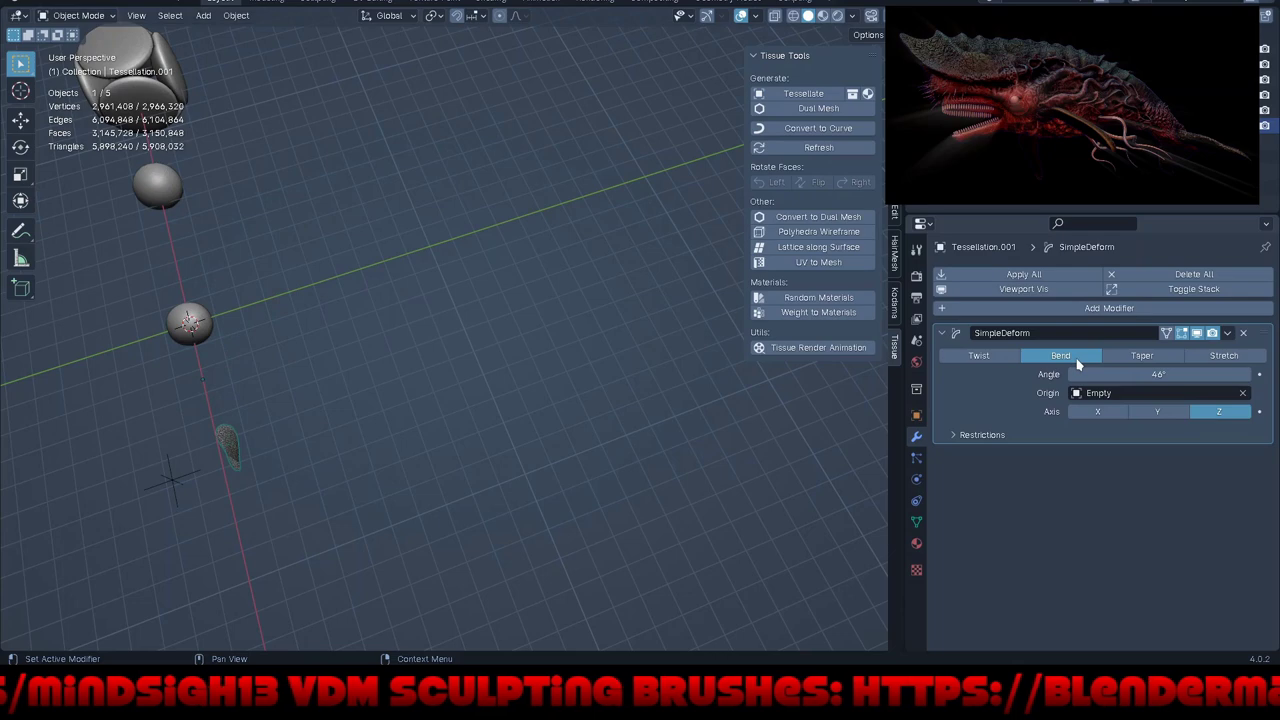
pyautogui.moveTo(516, 474)
pyautogui.mouseDown(button='middle')
pyautogui.moveTo(654, 403)
pyautogui.moveTo(686, 369)
pyautogui.moveTo(659, 386)
pyautogui.mouseUp(button='middle')
pyautogui.click(981, 358)
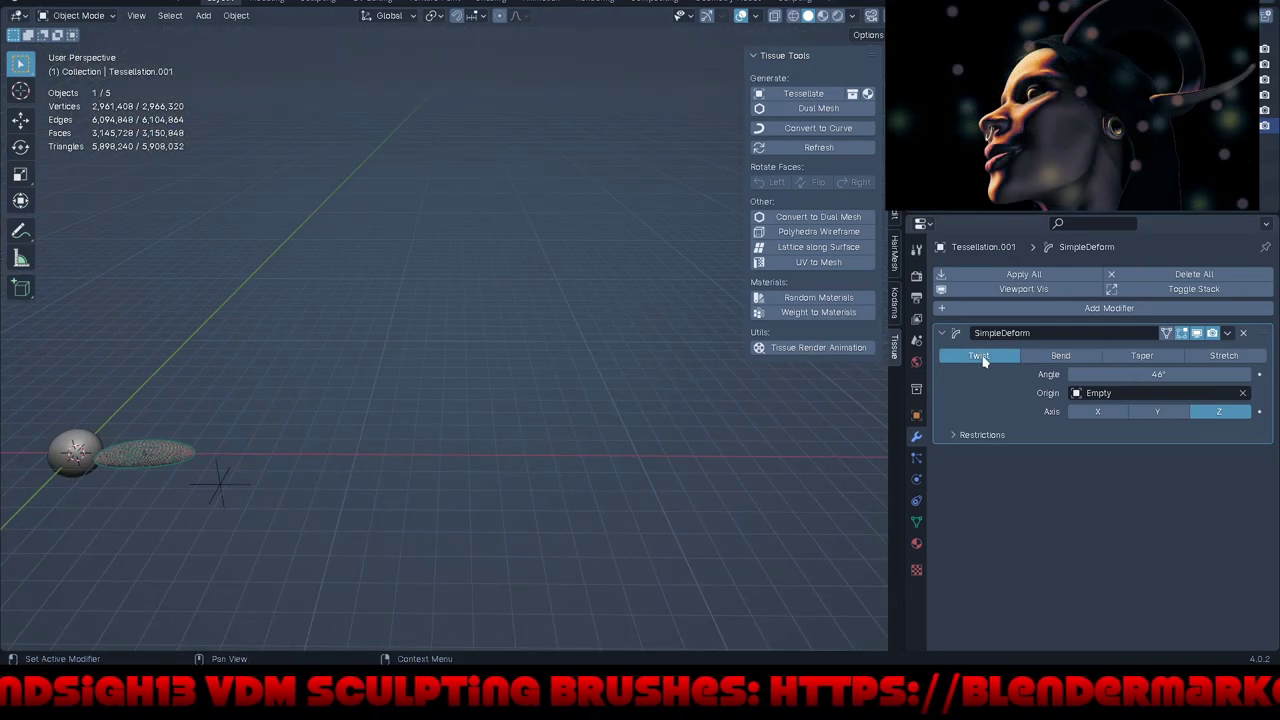
pyautogui.click(1244, 334)
pyautogui.scroll(4, 170, 465)
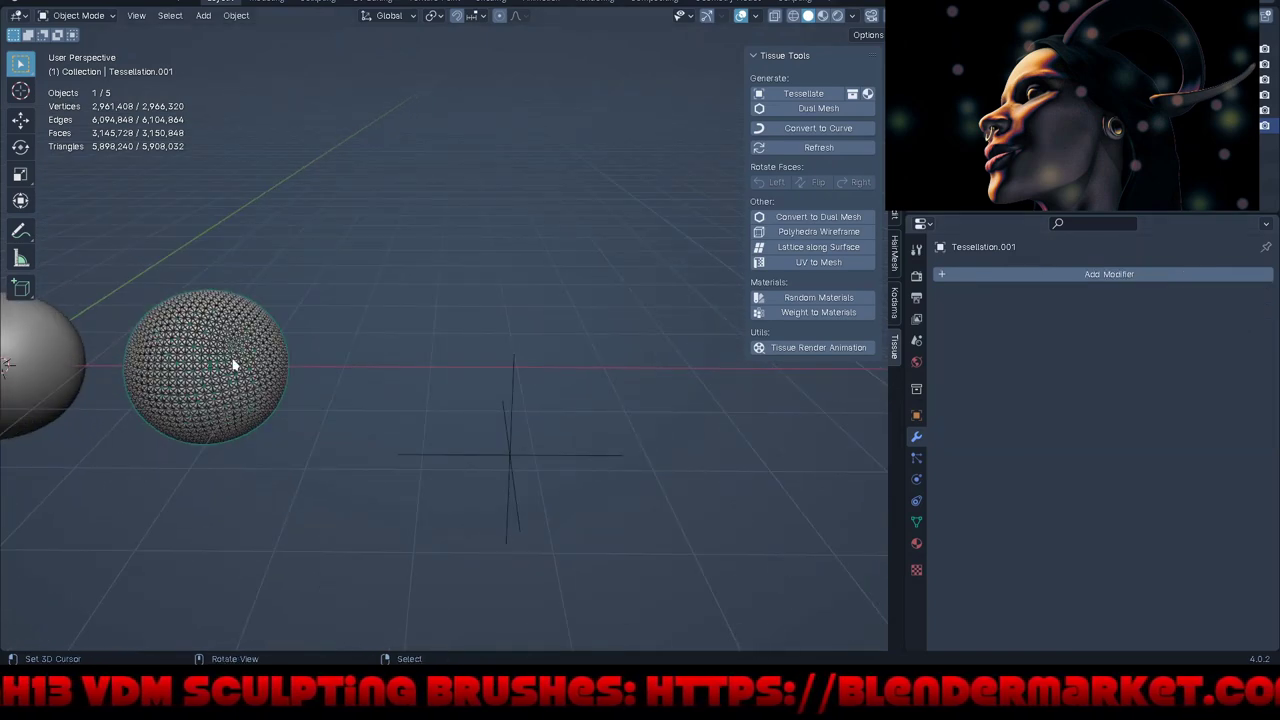
# Step: Delete the tessellated object and set the Cube sphere's viewport subdivision level to 3
pyautogui.press('Delete')
pyautogui.moveTo(548, 374); pyautogui.dragTo(307, 391, button='middle')
pyautogui.scroll(2, 250, 408)
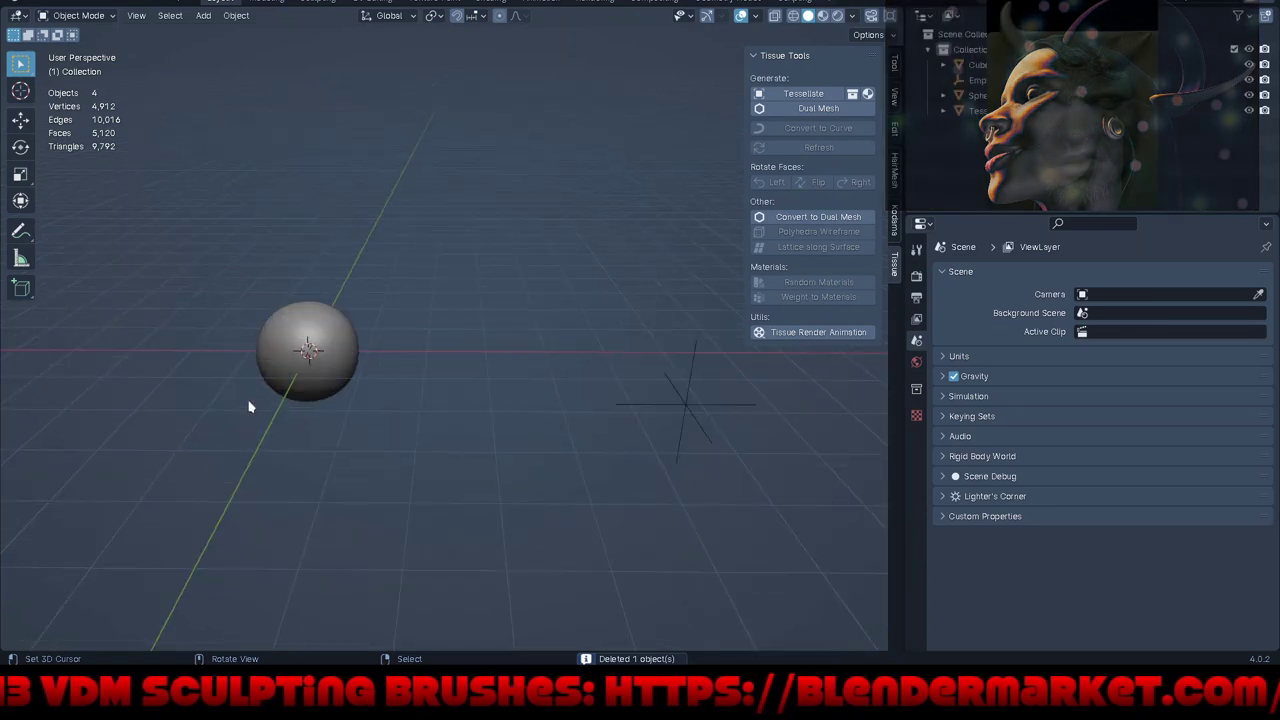
pyautogui.click(306, 340)
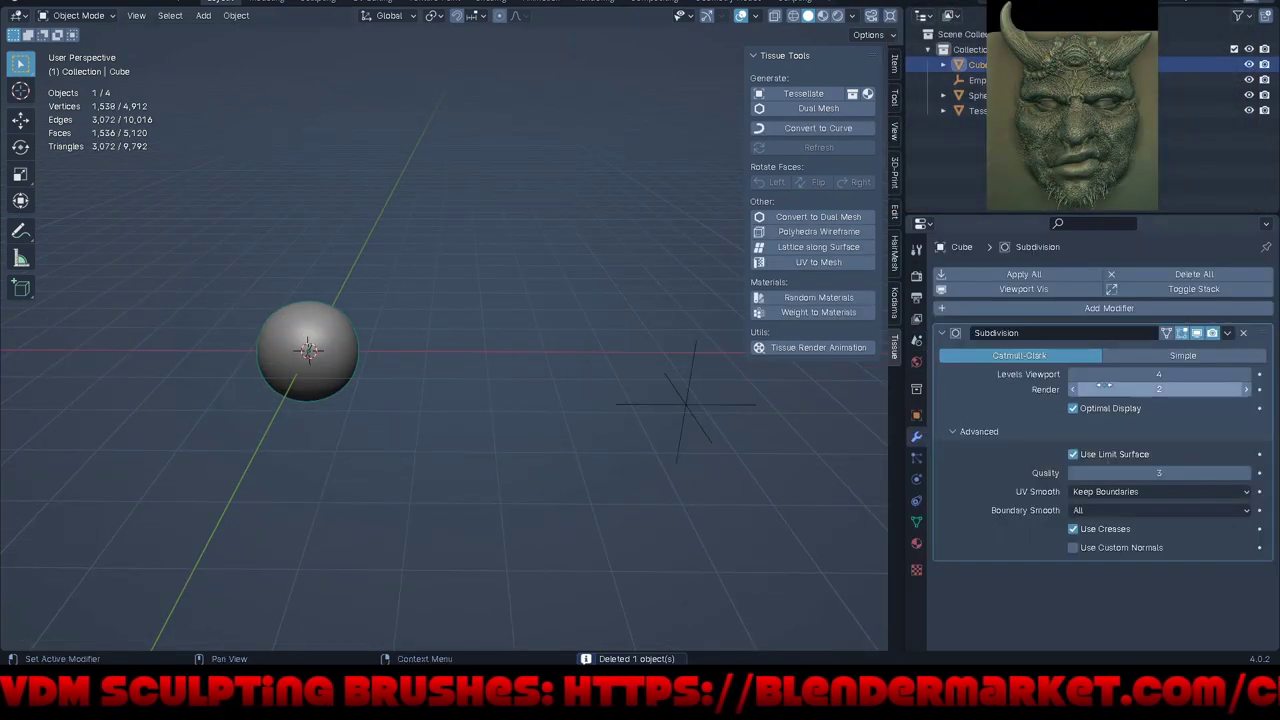
pyautogui.click(1074, 375)
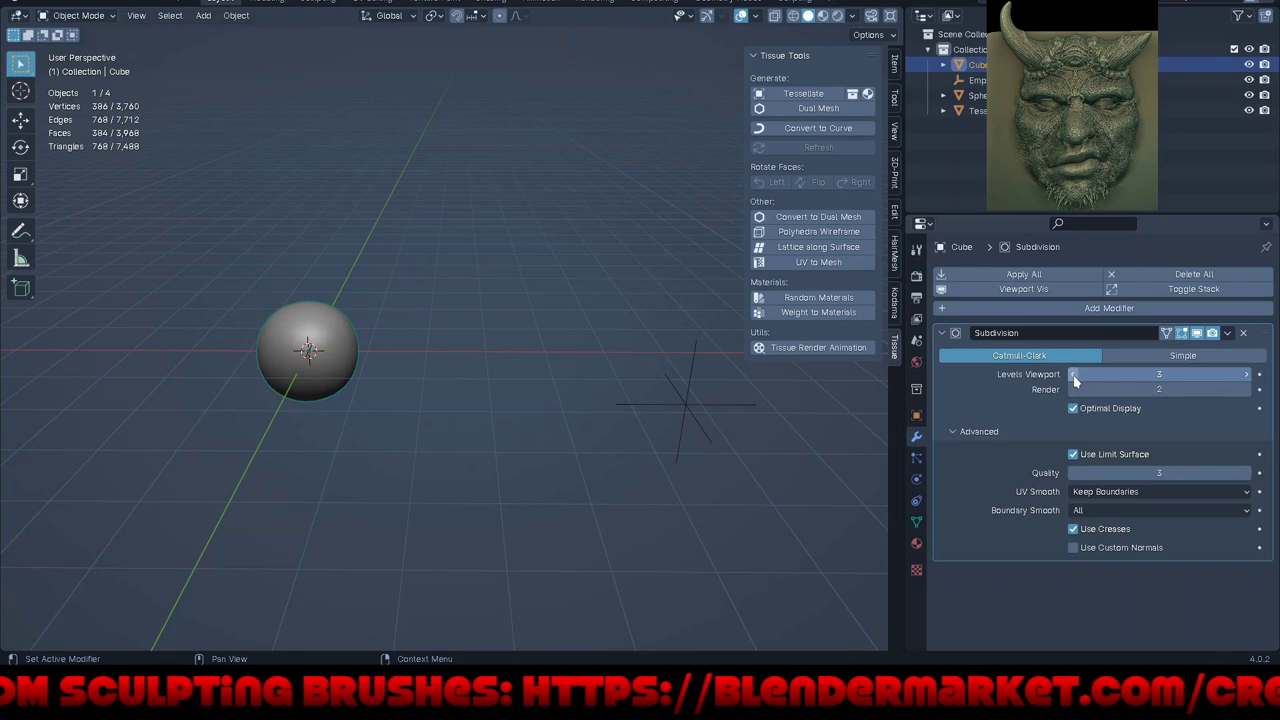
# Step: Inspect the sphere in wireframe, return to solid shading, and select the small Sphere
pyautogui.click(793, 16)
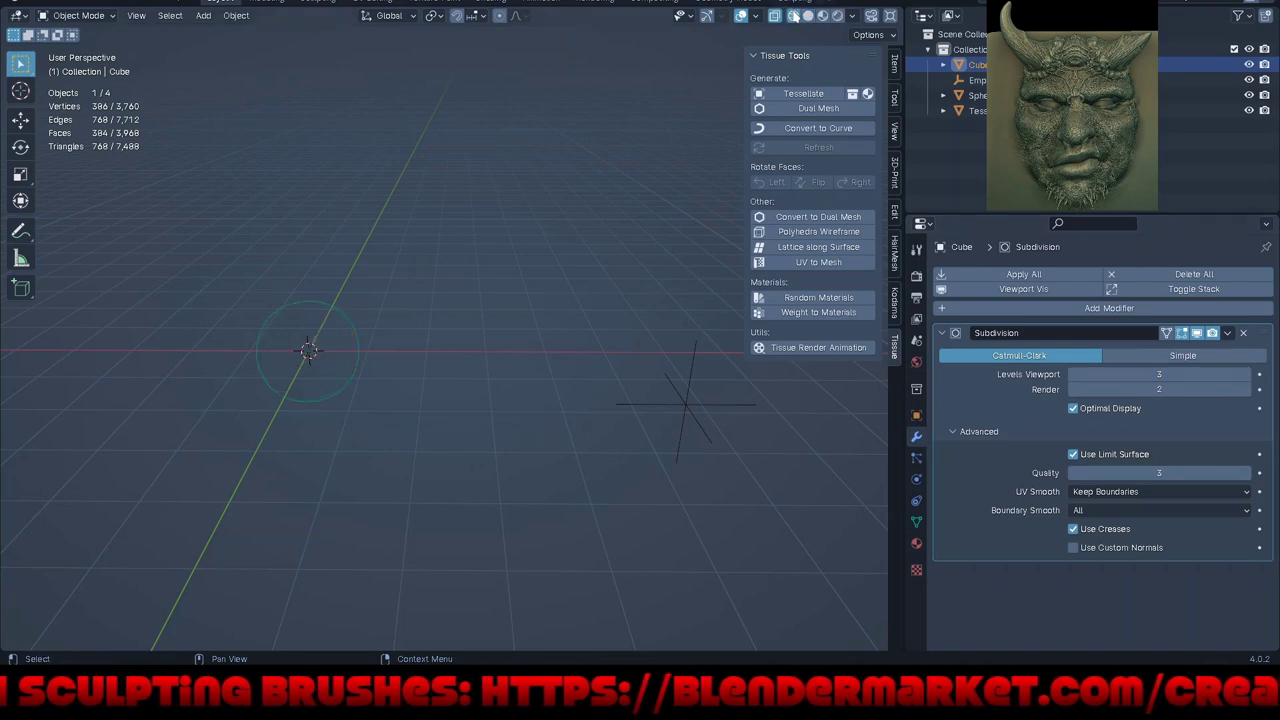
pyautogui.scroll(5, 290, 305)
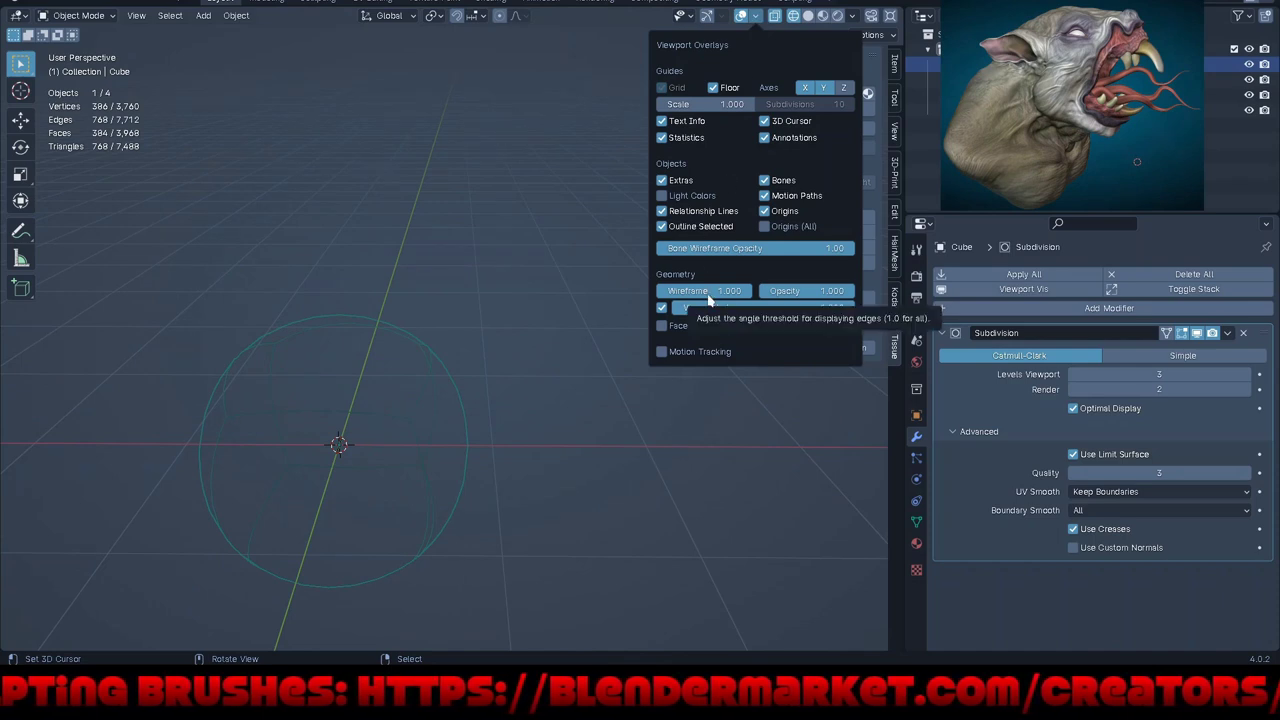
pyautogui.moveTo(337, 449)
pyautogui.mouseDown(button='middle')
pyautogui.moveTo(474, 324)
pyautogui.moveTo(471, 240)
pyautogui.moveTo(447, 460)
pyautogui.mouseUp(button='middle')
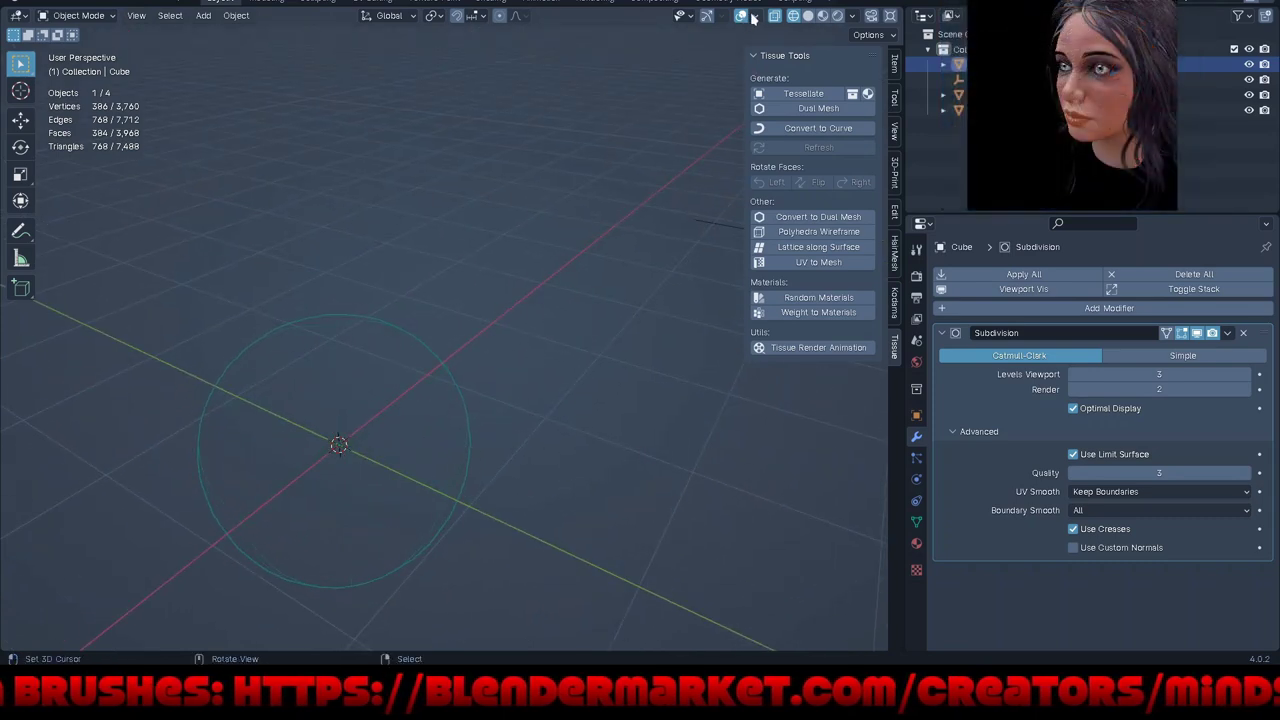
pyautogui.click(809, 16)
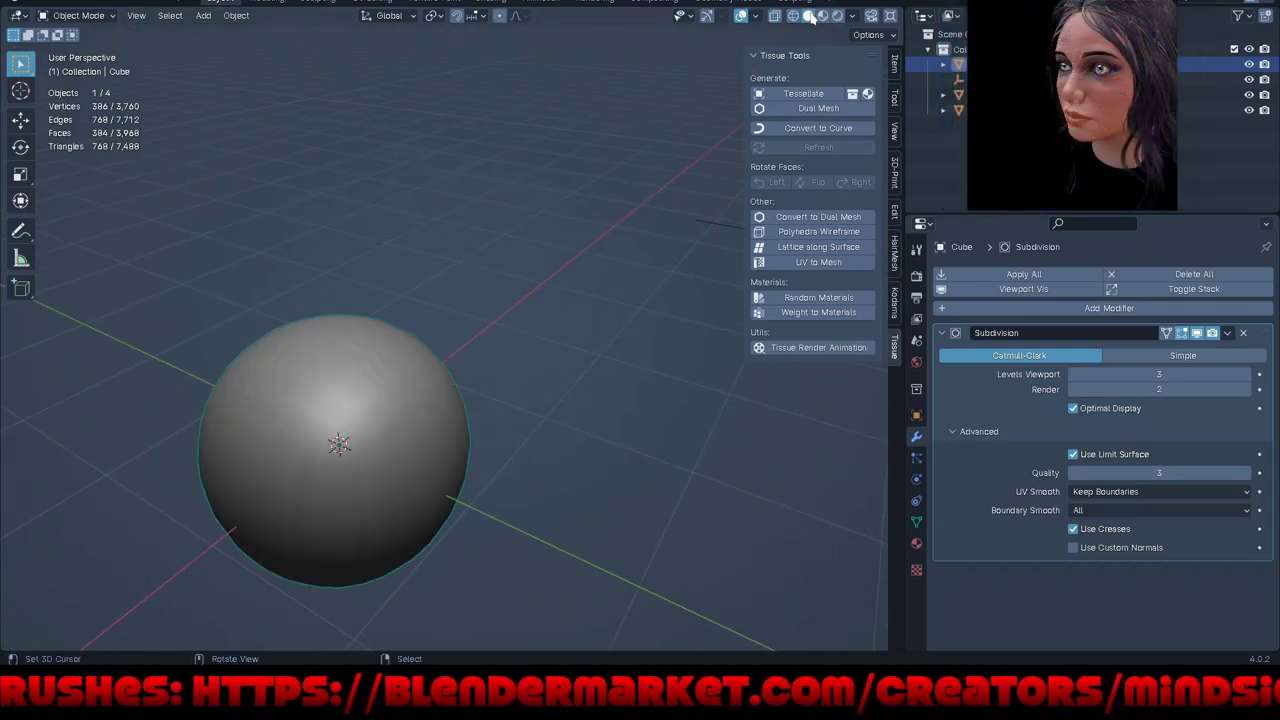
pyautogui.scroll(-1, 492, 335)
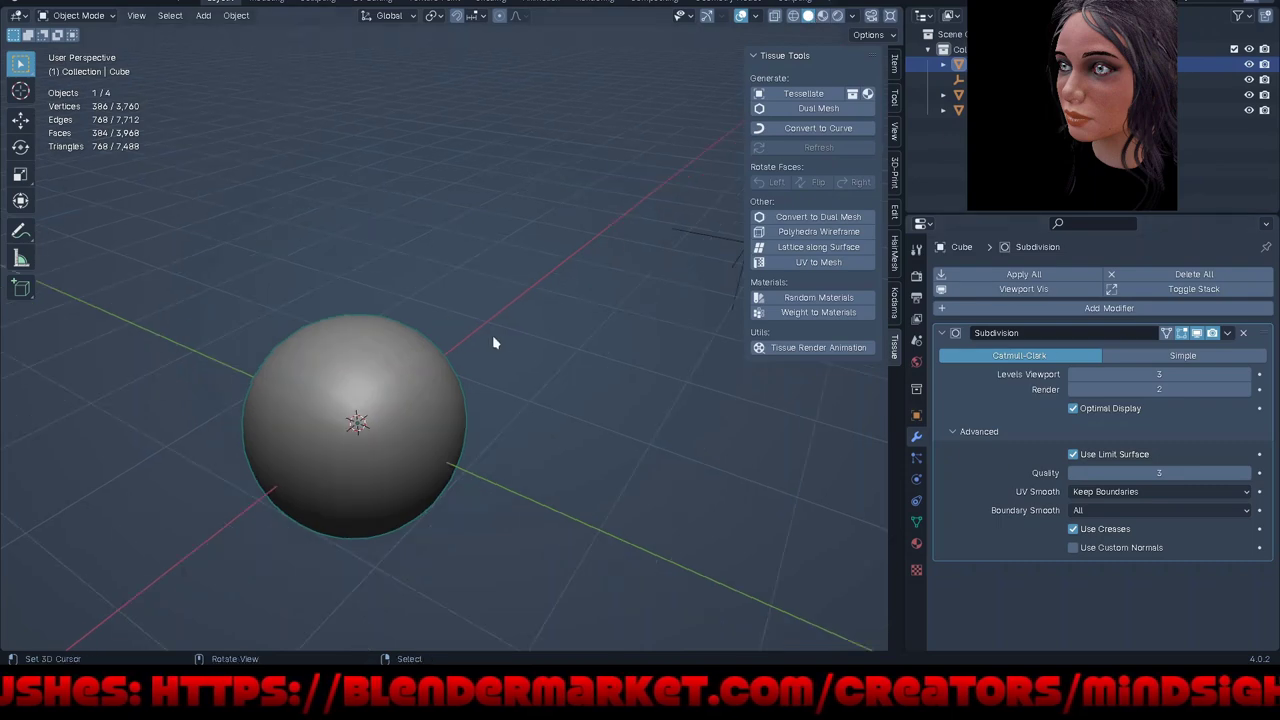
pyautogui.scroll(-5, 495, 338)
pyautogui.scroll(-3, 481, 348)
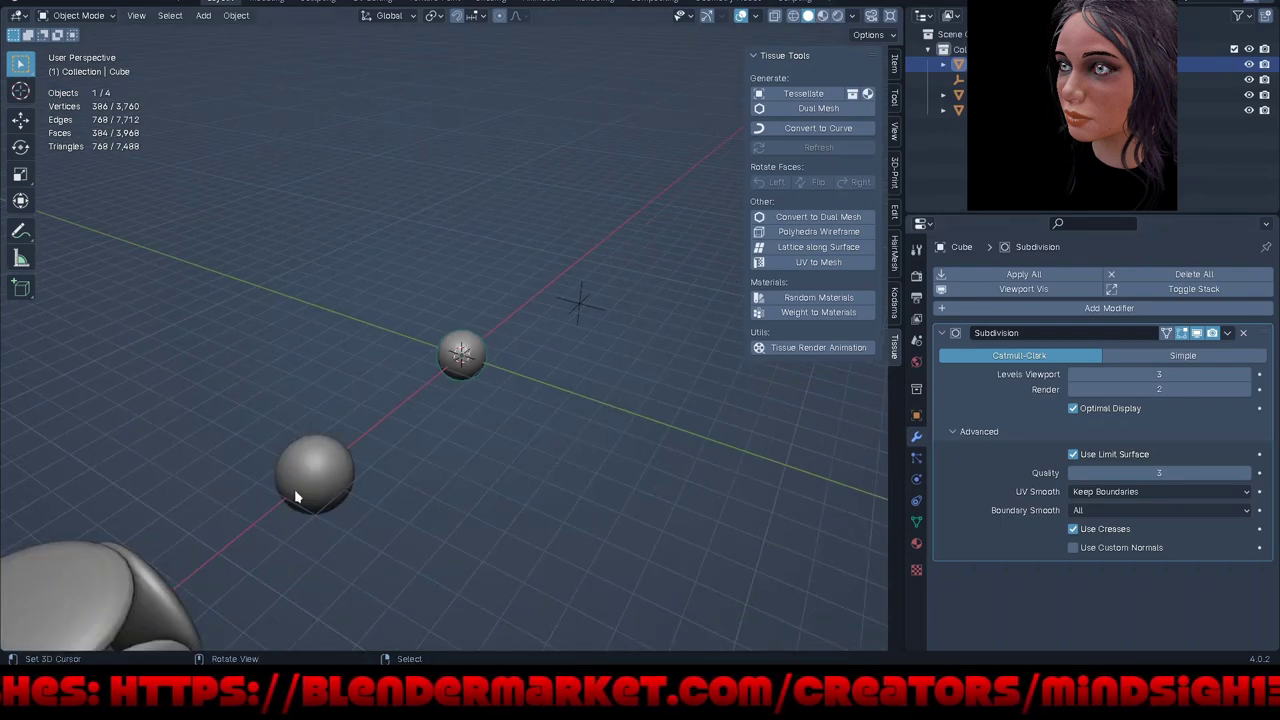
pyautogui.moveTo(291, 491)
pyautogui.mouseDown(button='middle')
pyautogui.moveTo(497, 471)
pyautogui.moveTo(538, 452)
pyautogui.mouseUp(button='middle')
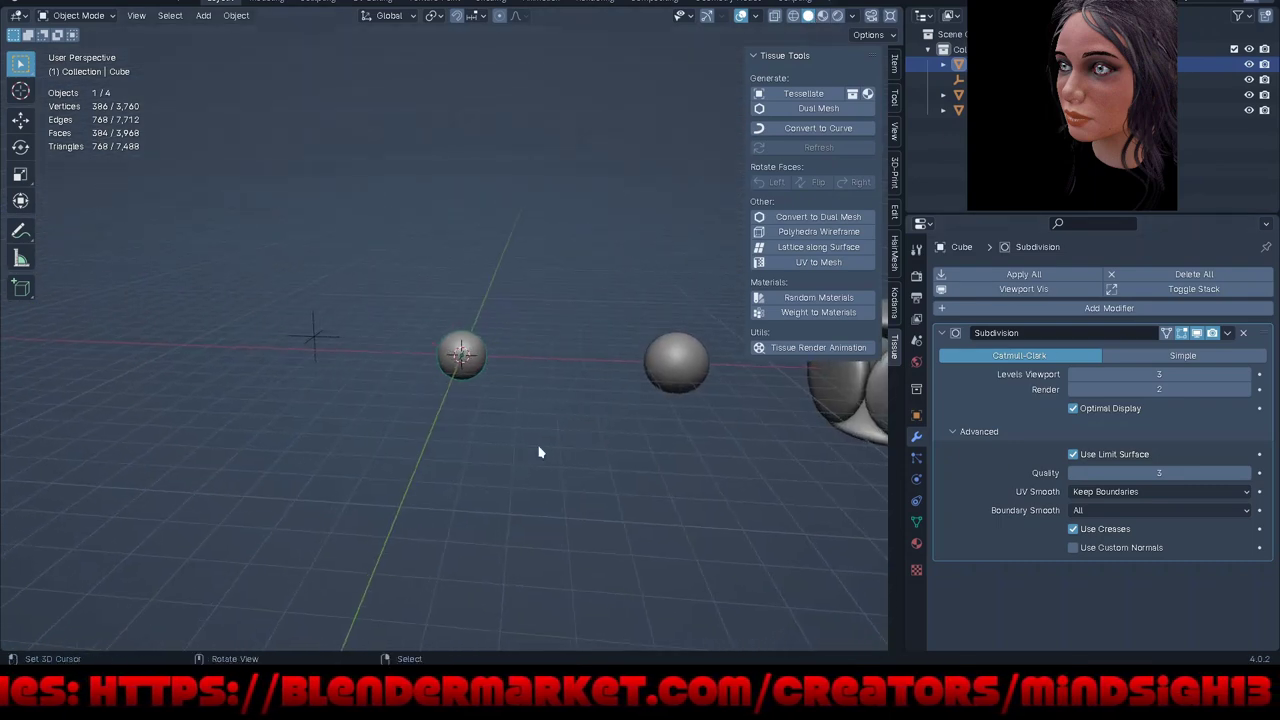
pyautogui.click(690, 369)
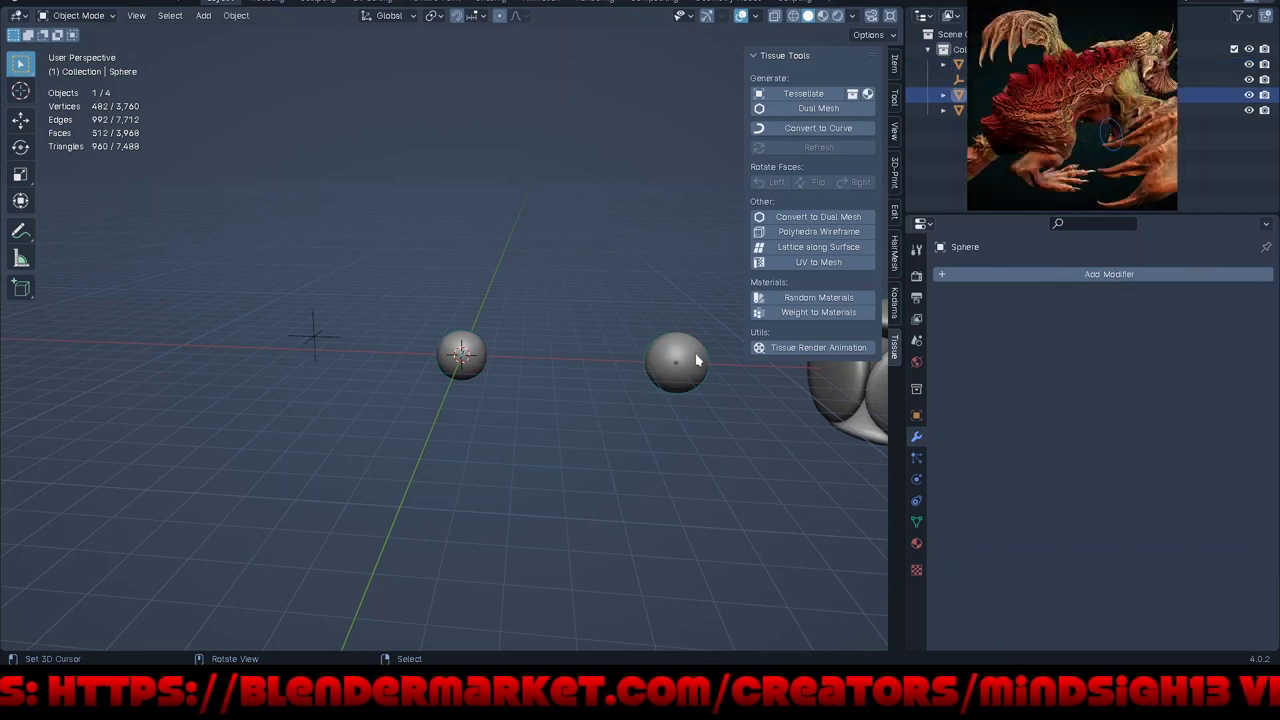
# Step: Tessellate the Cube sphere with the small Sphere, creating a Fan-fill Tessellation.001
pyautogui.keyDown('shift'); pyautogui.click(463, 347); pyautogui.keyUp('shift')
pyautogui.click(803, 93)
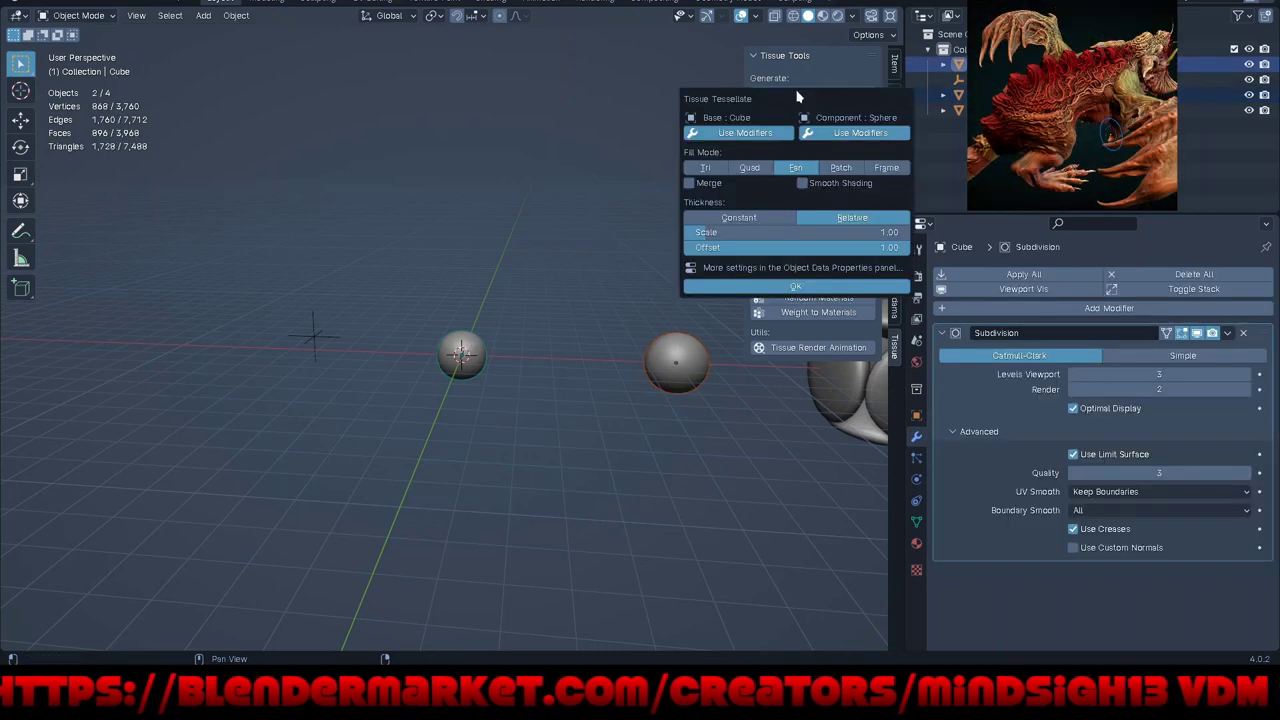
pyautogui.click(789, 290)
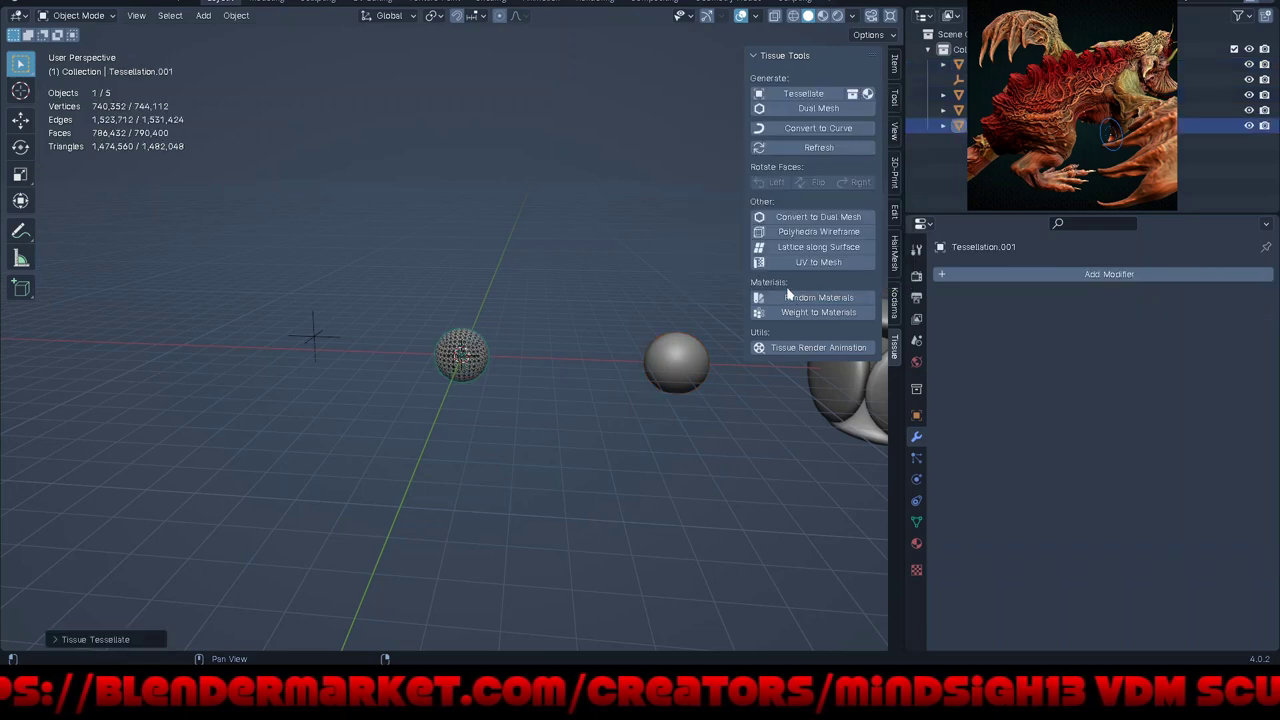
# Step: Zoom in to inspect the dense Tessellation.001, then delete it
pyautogui.scroll(5, 463, 362)
pyautogui.scroll(3, 463, 362)
pyautogui.scroll(1, 463, 362)
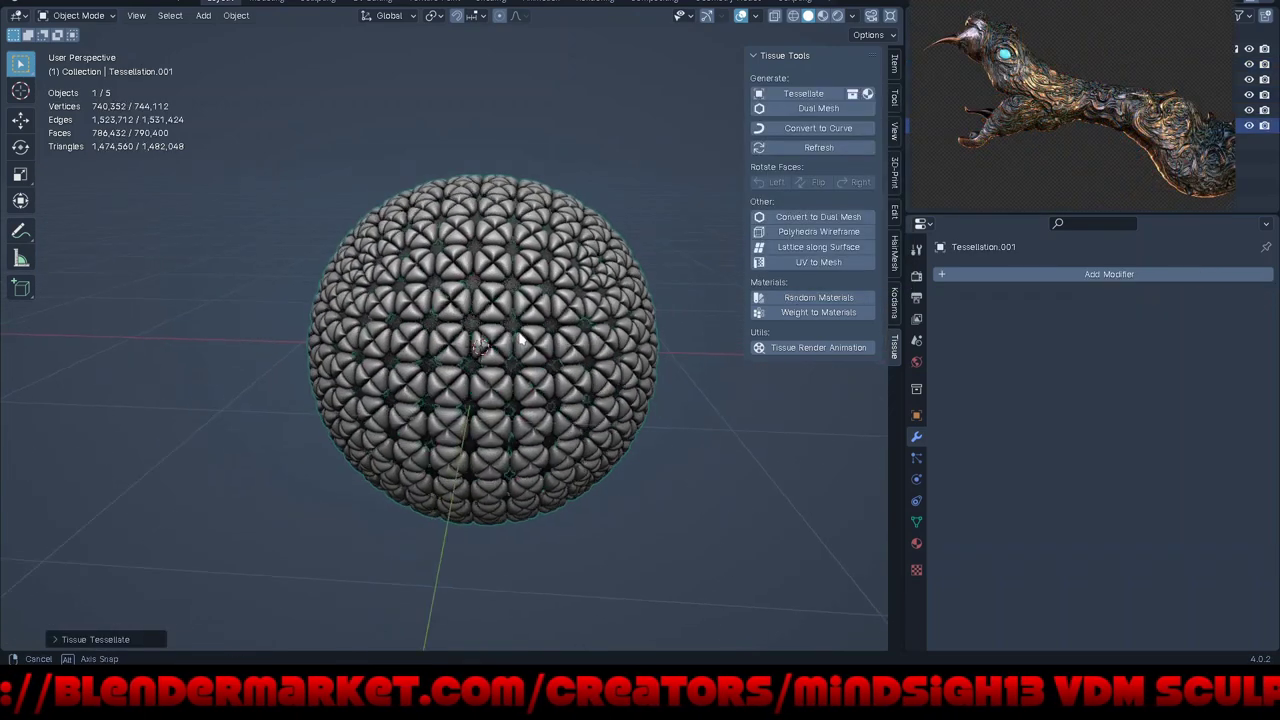
pyautogui.moveTo(623, 366); pyautogui.dragTo(592, 375, button='middle')
pyautogui.scroll(3, 591, 305)
pyautogui.scroll(2, 591, 305)
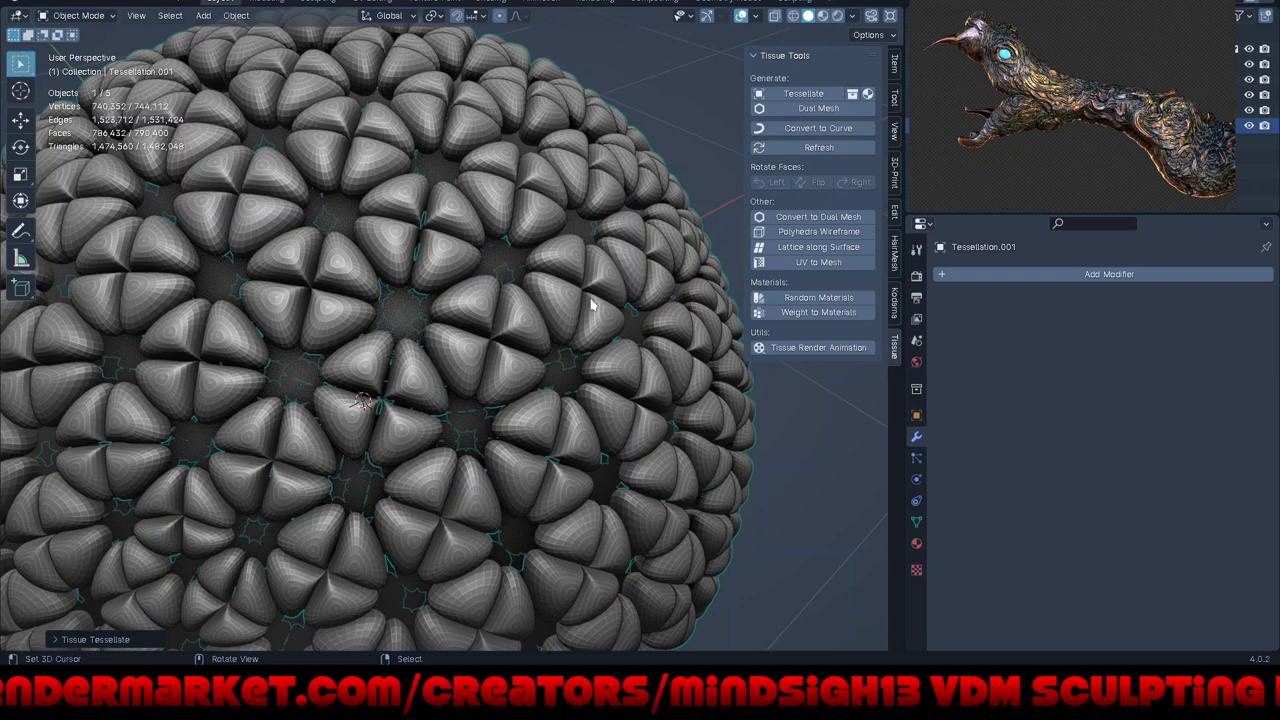
pyautogui.scroll(-1, 591, 305)
pyautogui.press('Delete')
pyautogui.scroll(-5, 490, 331)
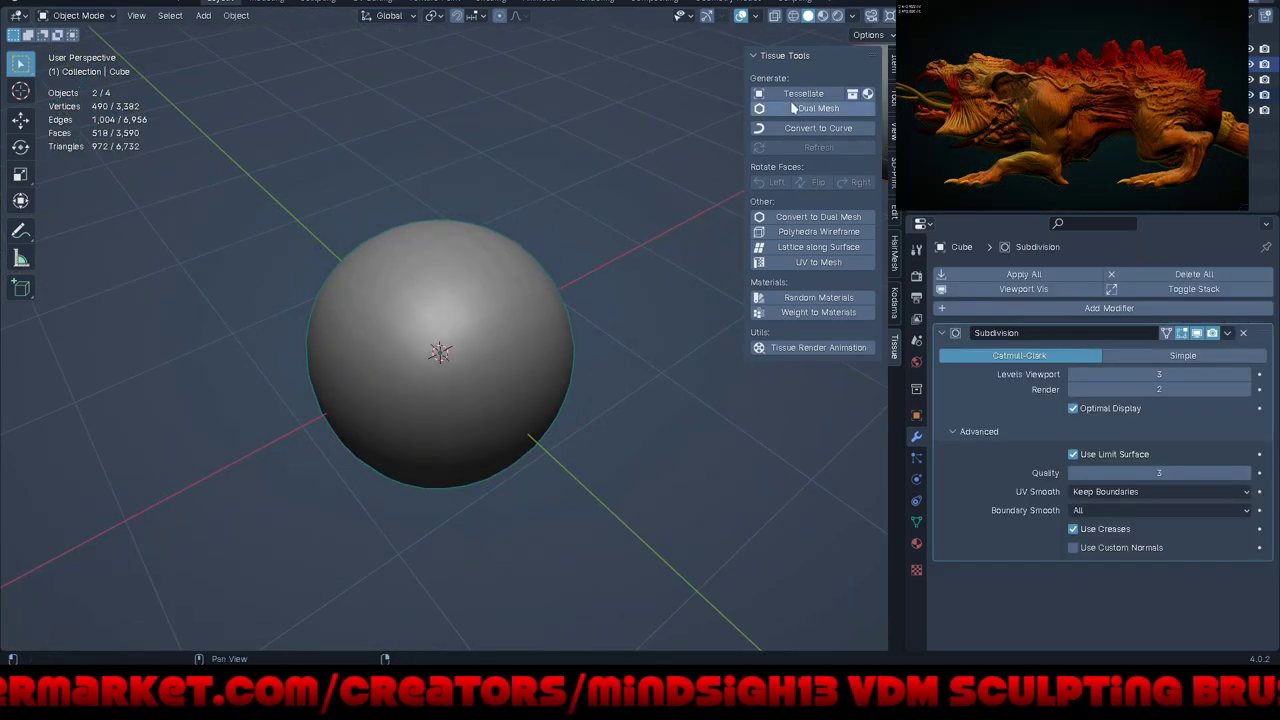
# Step: Select the small Sphere then the Cube sphere and open the Tessellate settings
pyautogui.scroll(-3, 434, 270)
pyautogui.scroll(-3, 434, 270)
pyautogui.click(690, 172)
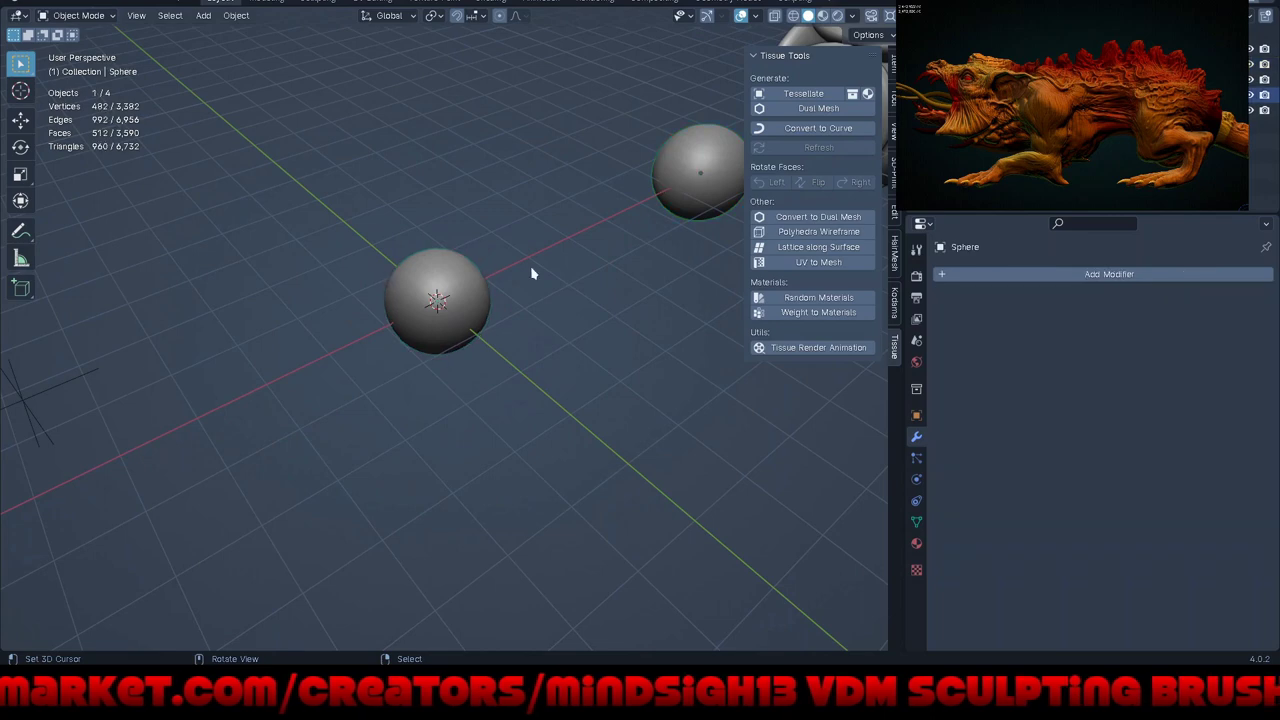
pyautogui.keyDown('shift'); pyautogui.click(450, 269); pyautogui.keyUp('shift')
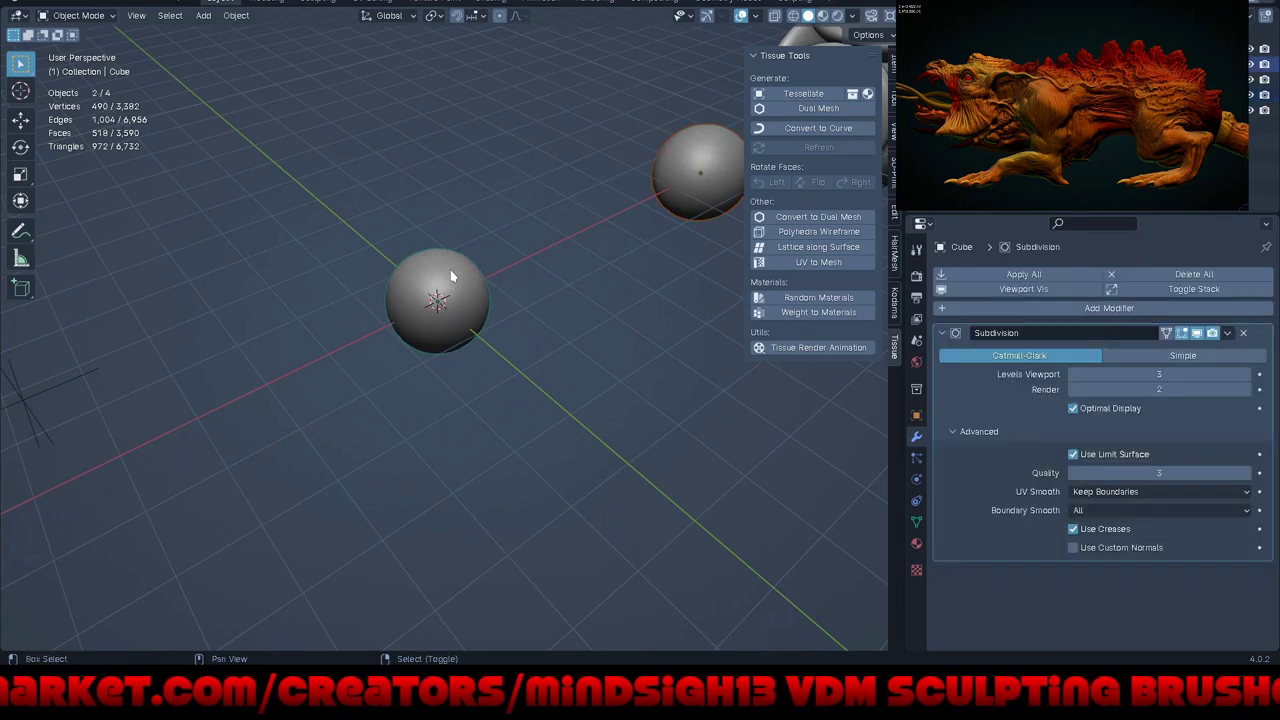
pyautogui.click(808, 98)
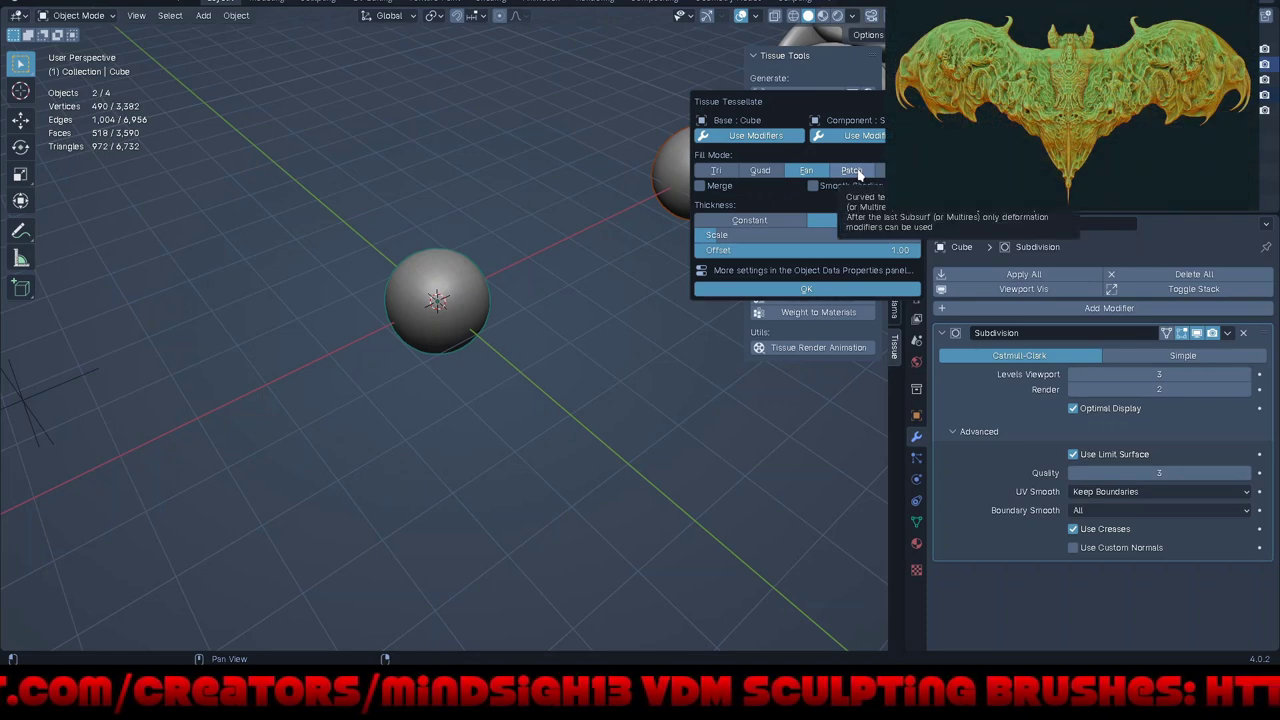
# Step: Generate the tessellation with Patch fill, thickness scale 0.38 and offset -1.00
pyautogui.click(852, 171)
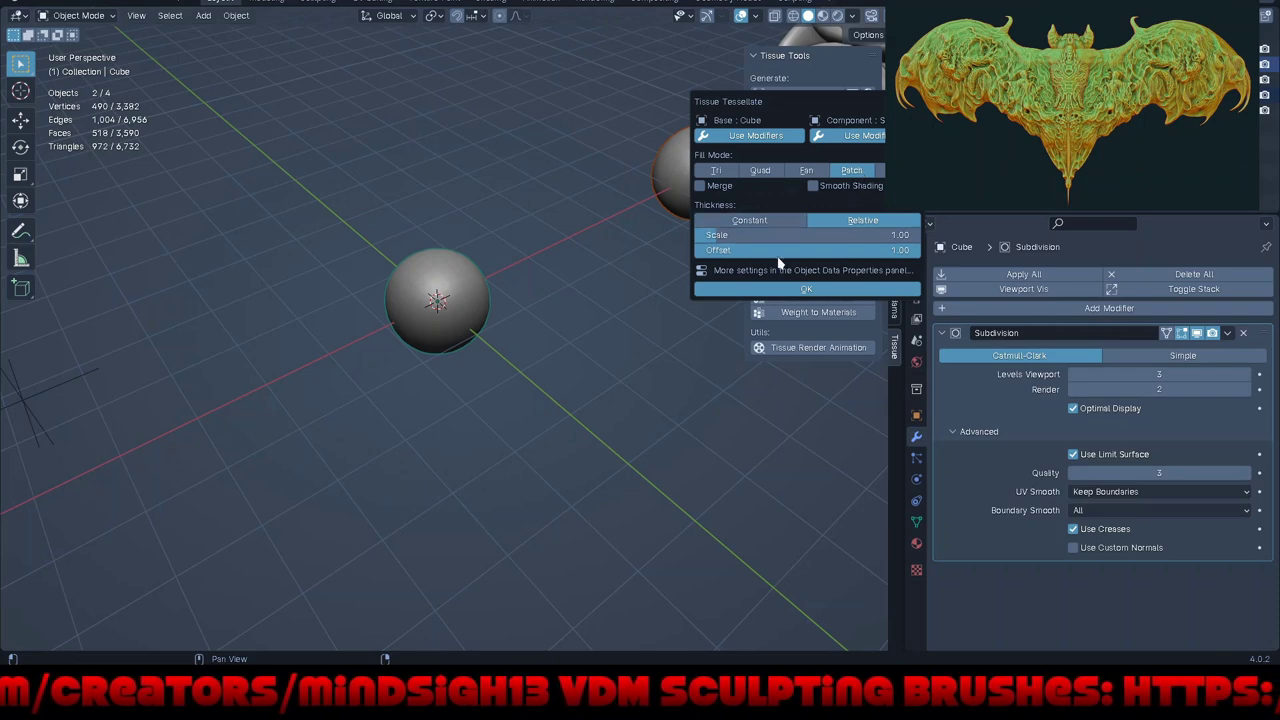
pyautogui.moveTo(762, 235)
pyautogui.mouseDown()
pyautogui.moveTo(790, 235)
pyautogui.moveTo(706, 235)
pyautogui.mouseUp()
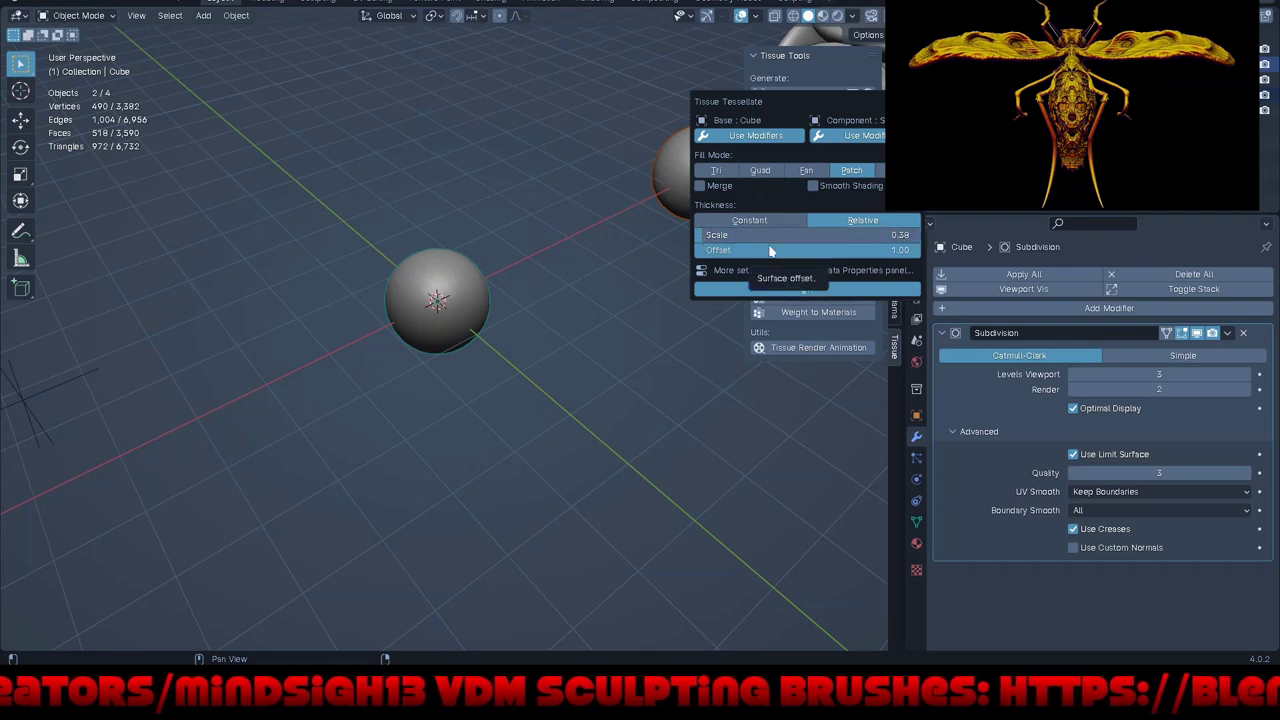
pyautogui.moveTo(770, 251); pyautogui.dragTo(770, 251)
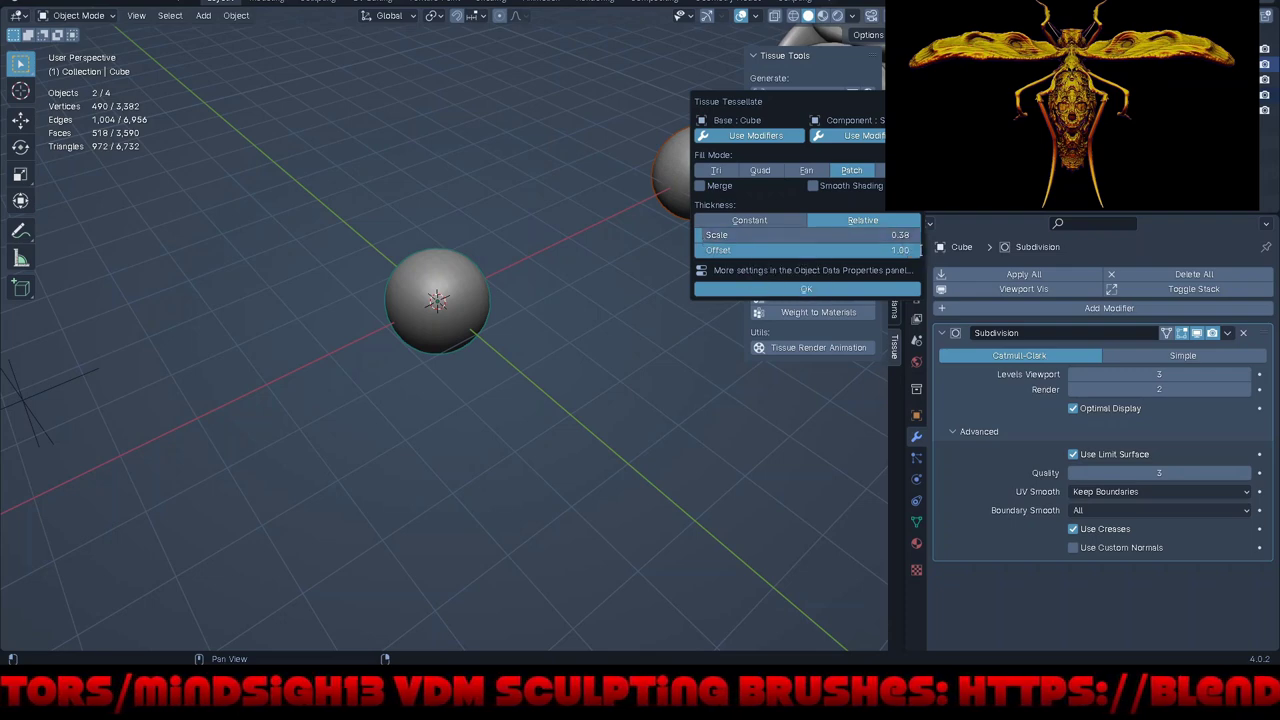
pyautogui.click(920, 250)
pyautogui.press('Return')
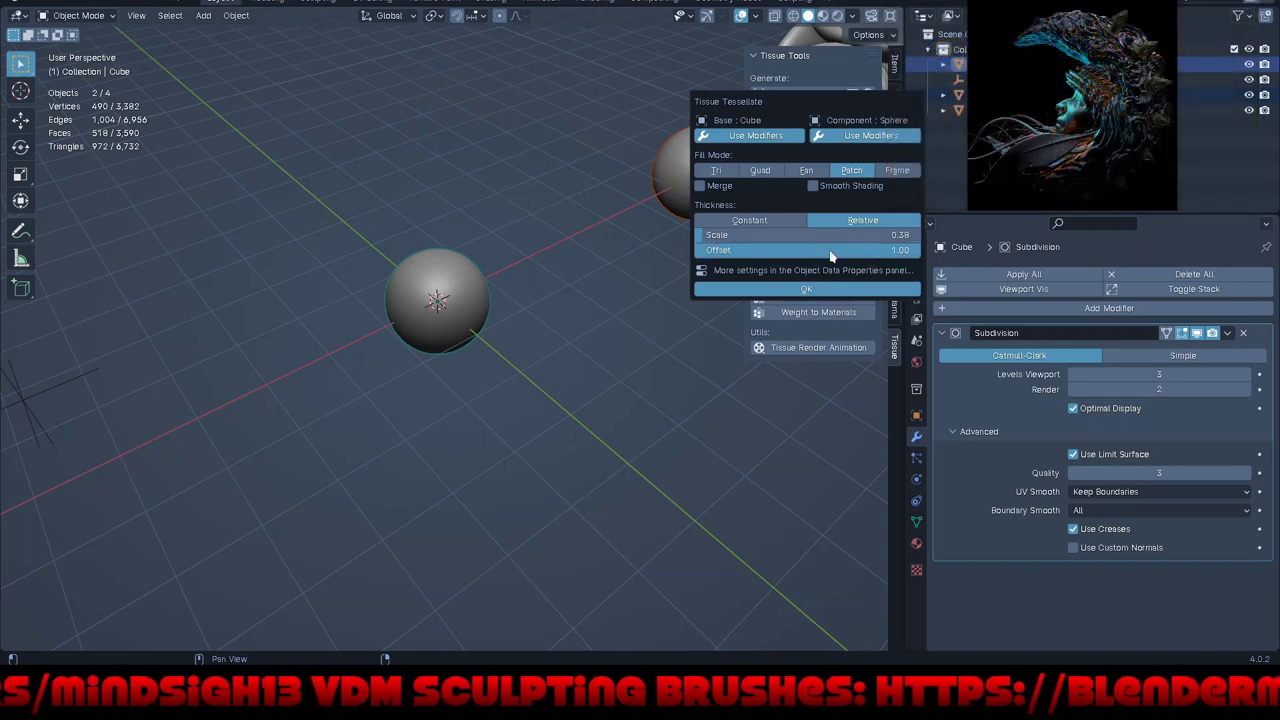
pyautogui.moveTo(833, 250); pyautogui.dragTo(805, 250)
pyautogui.moveTo(884, 250); pyautogui.dragTo(696, 250)
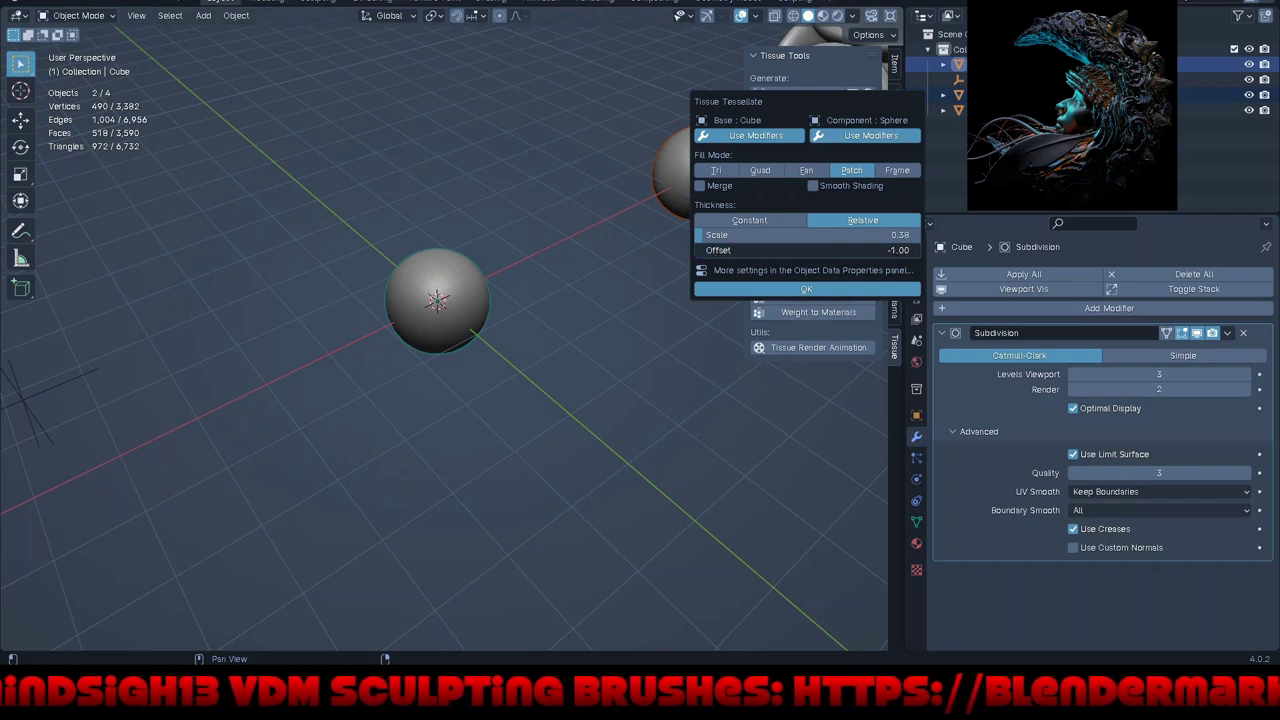
pyautogui.click(808, 290)
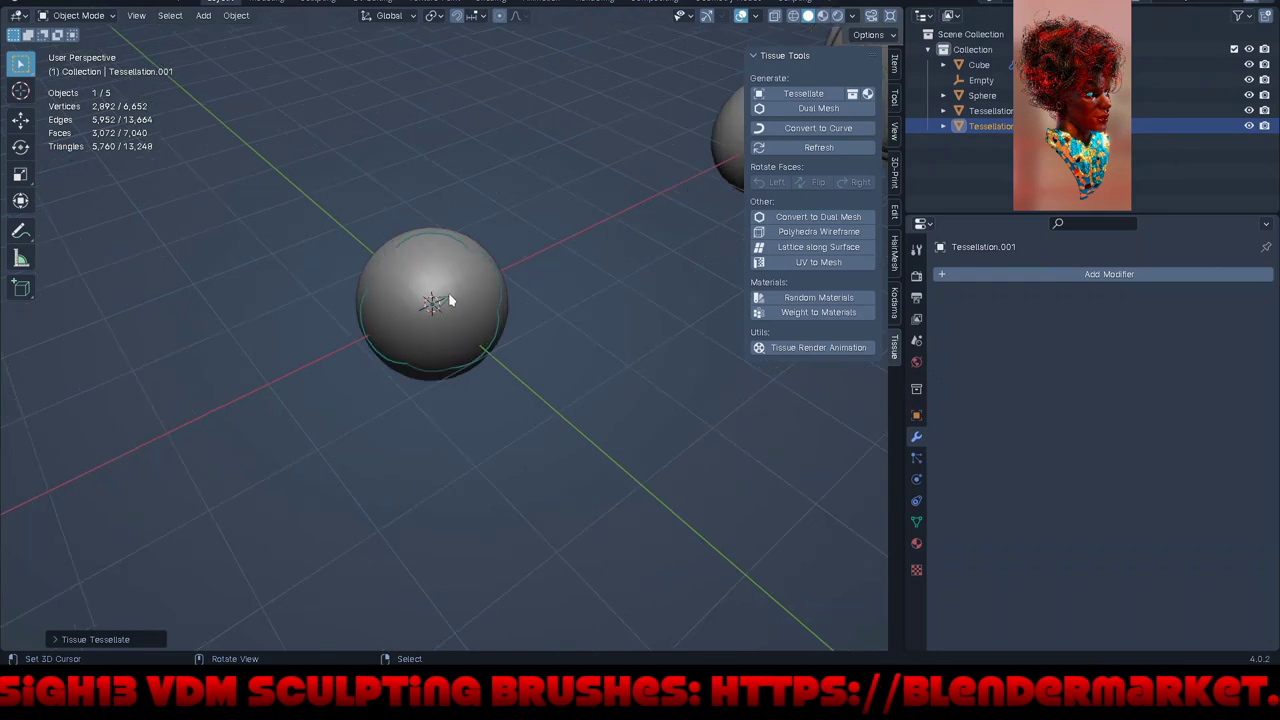
# Step: Move Tessellation.001 to the lower left, away from the sphere
pyautogui.press('g')
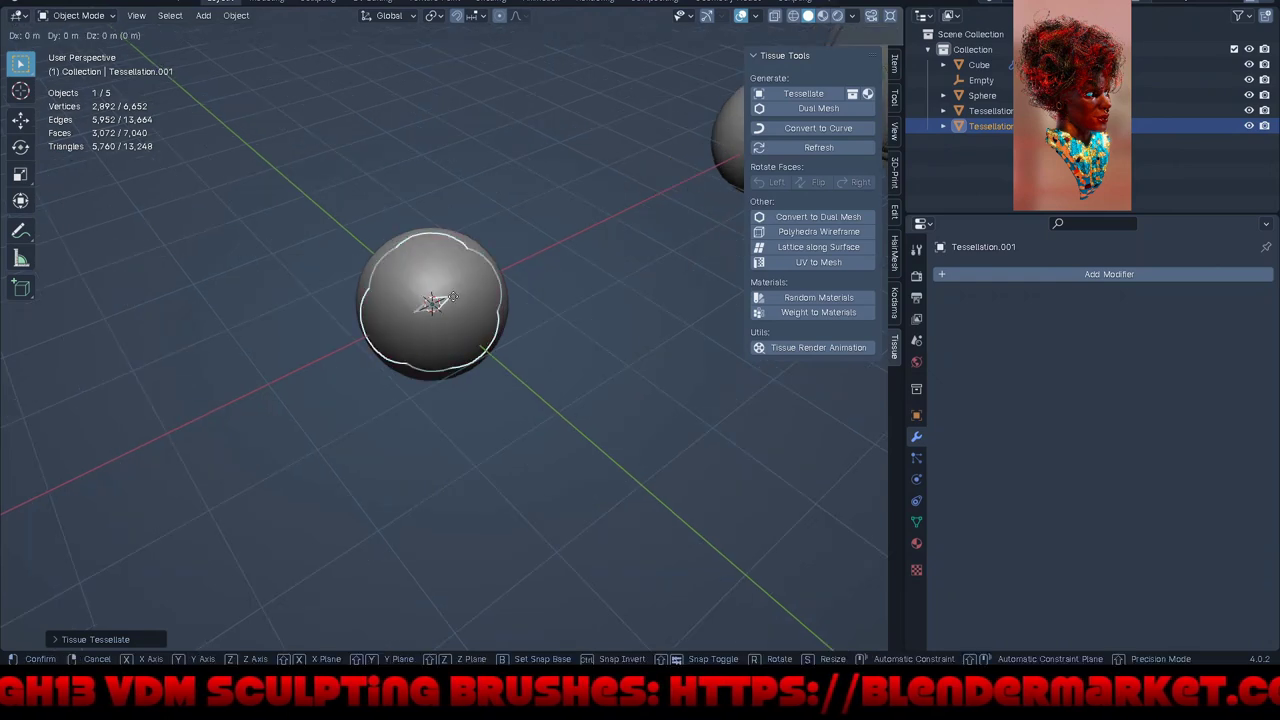
pyautogui.click(272, 418)
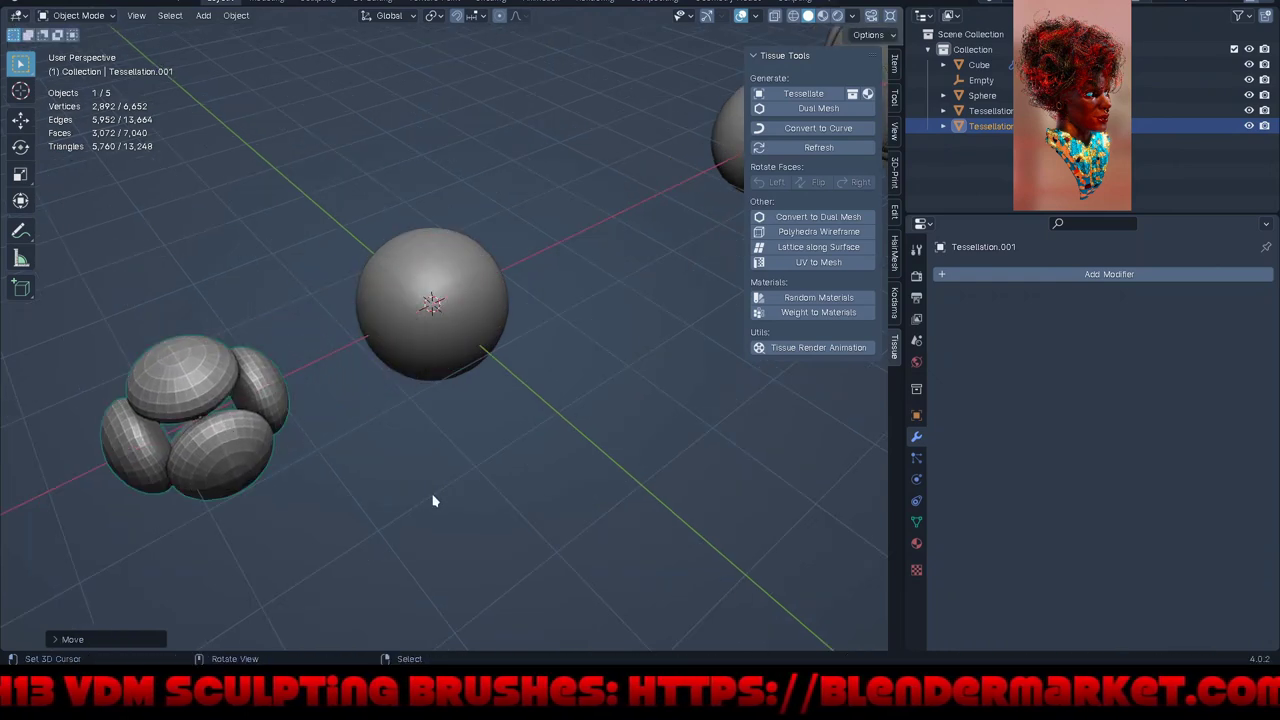
pyautogui.moveTo(433, 500)
pyautogui.mouseDown(button='middle')
pyautogui.moveTo(528, 464)
pyautogui.moveTo(517, 502)
pyautogui.moveTo(617, 431)
pyautogui.moveTo(702, 470)
pyautogui.moveTo(578, 449)
pyautogui.moveTo(340, 449)
pyautogui.moveTo(377, 471)
pyautogui.moveTo(478, 486)
pyautogui.moveTo(477, 528)
pyautogui.moveTo(473, 511)
pyautogui.mouseUp(button='middle')
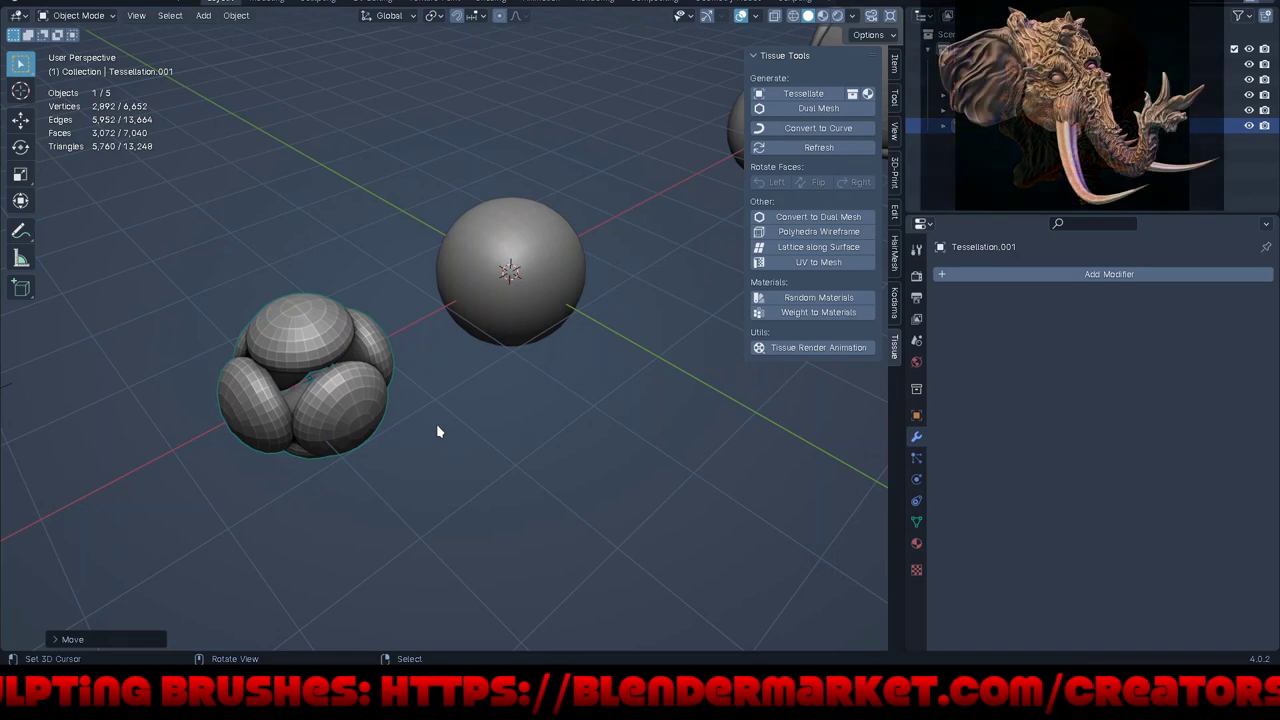
# Step: Apply Shade Smooth to Tessellation.001
pyautogui.rightClick(367, 393)
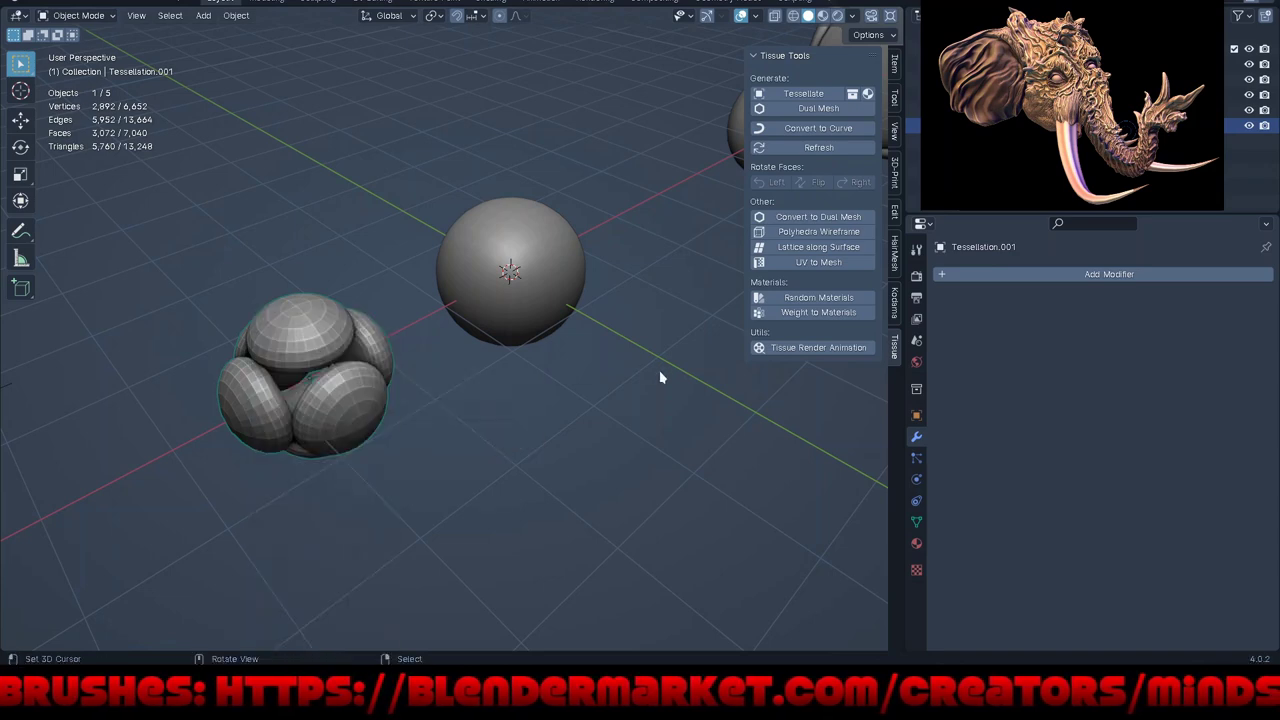
pyautogui.rightClick(335, 326)
pyautogui.click(335, 323)
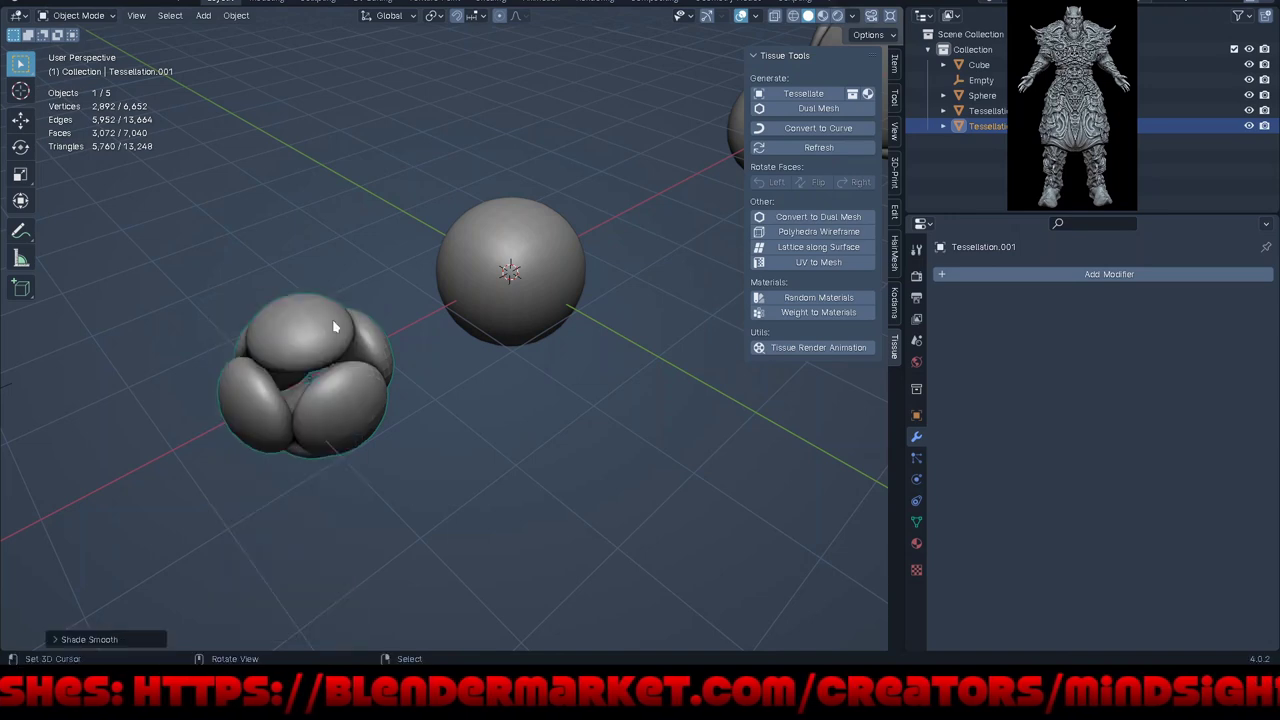
pyautogui.click(1094, 276)
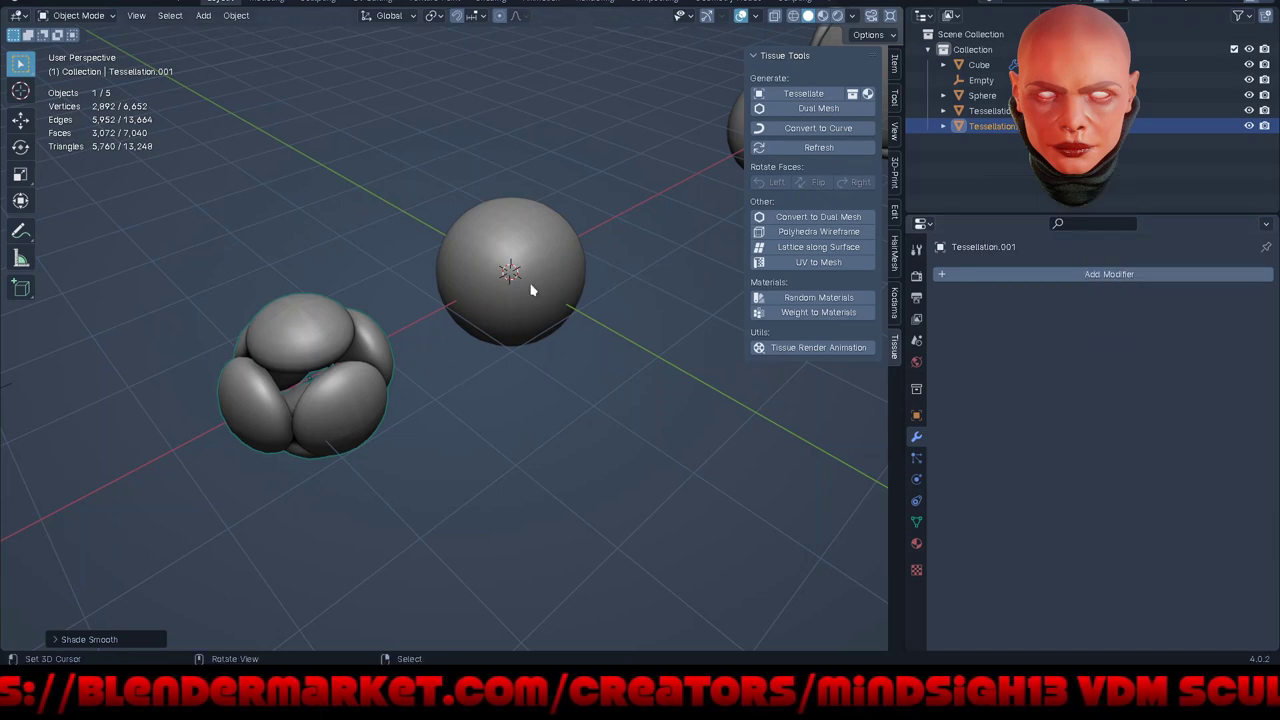
pyautogui.scroll(-3, 550, 265)
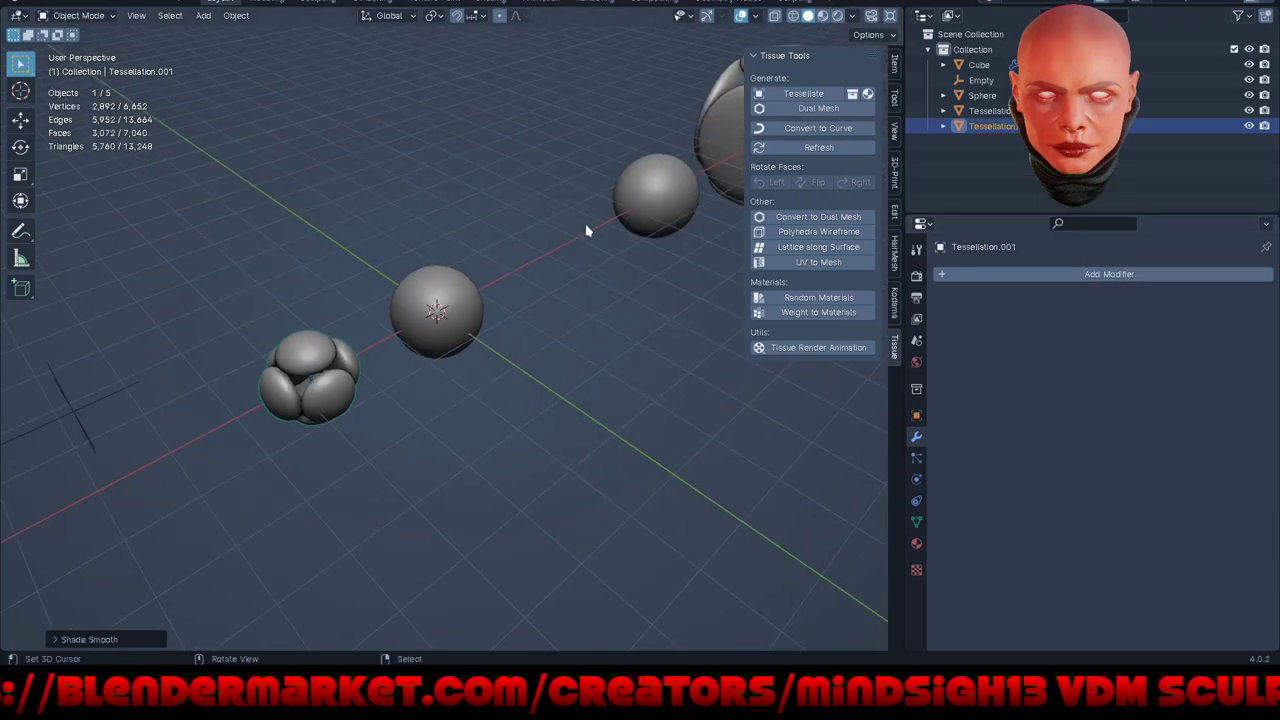
# Step: Tessellate the small sphere onto the cube sphere with Fan fill, Merge, Smooth Shading and thickness scale 10.00
pyautogui.click(670, 187)
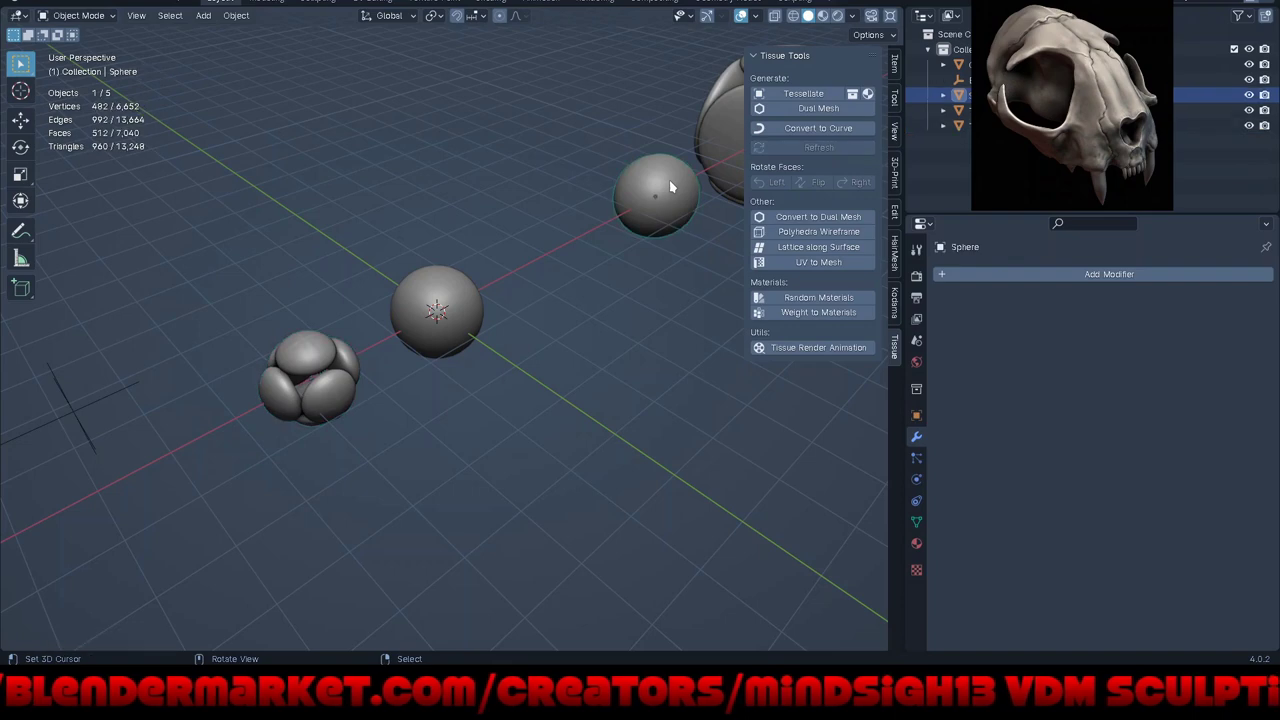
pyautogui.keyDown('shift'); pyautogui.click(436, 322); pyautogui.keyUp('shift')
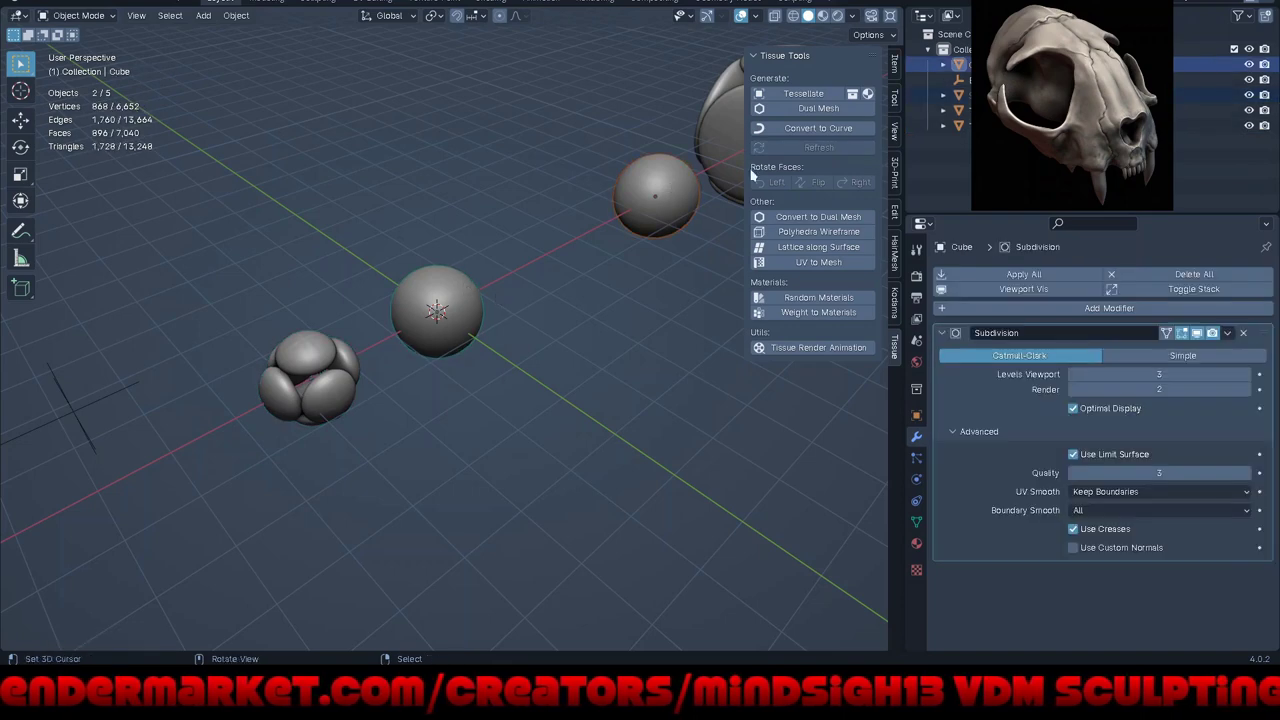
pyautogui.click(762, 93)
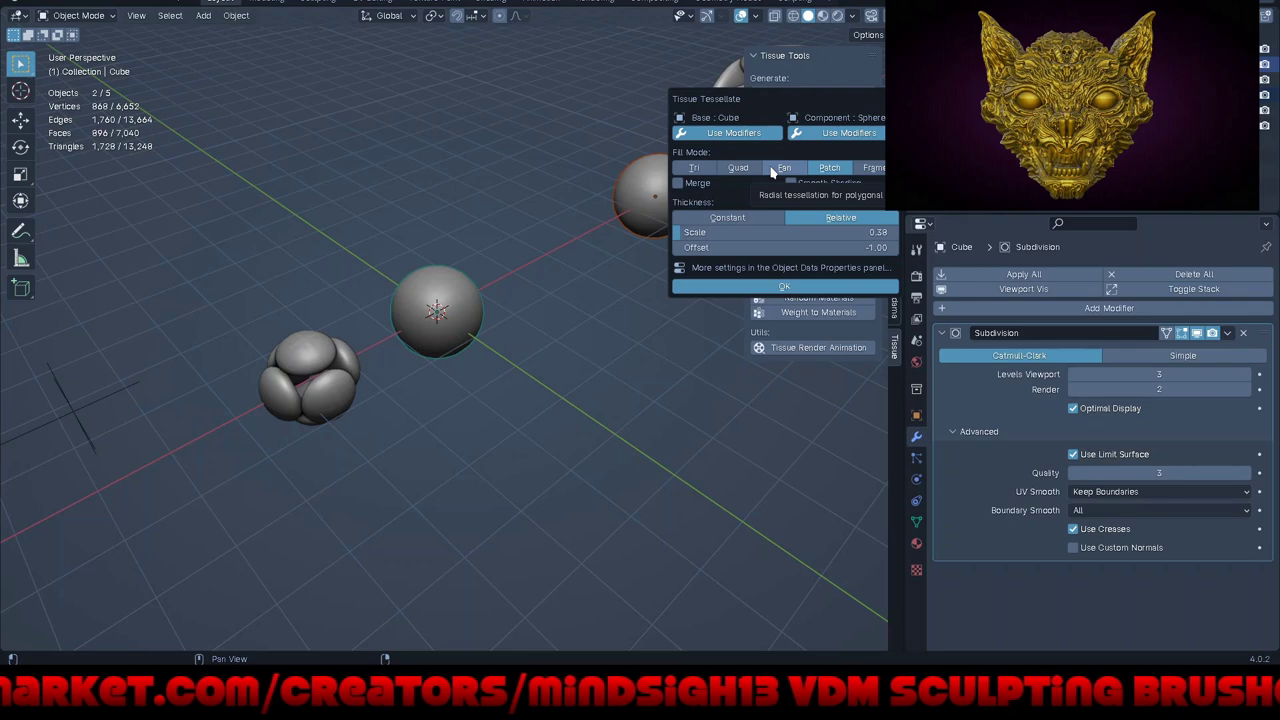
pyautogui.click(771, 170)
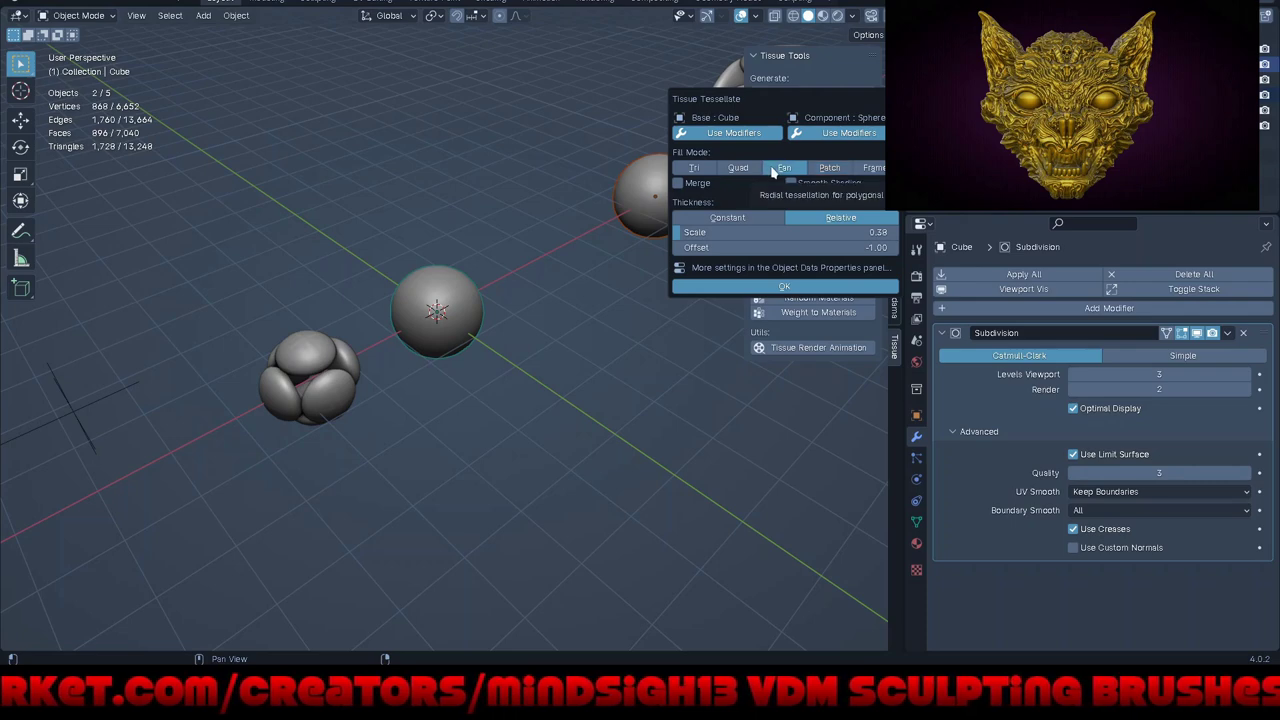
pyautogui.click(791, 184)
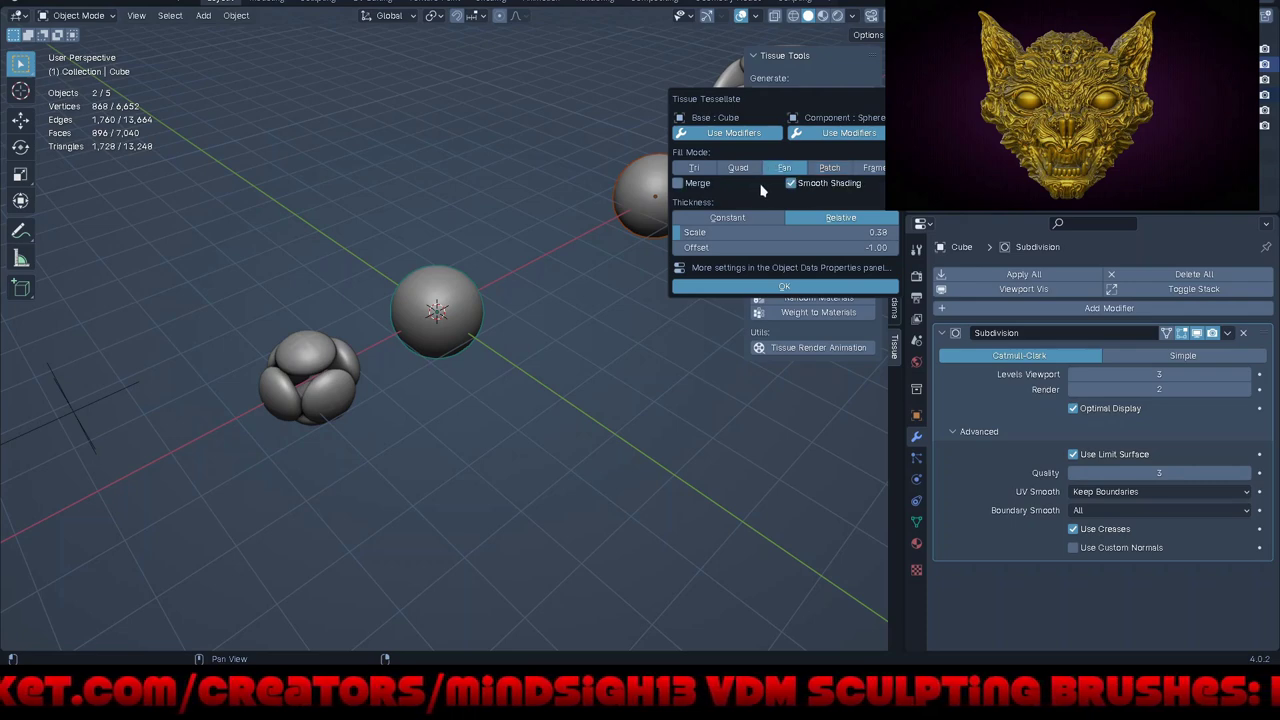
pyautogui.click(679, 184)
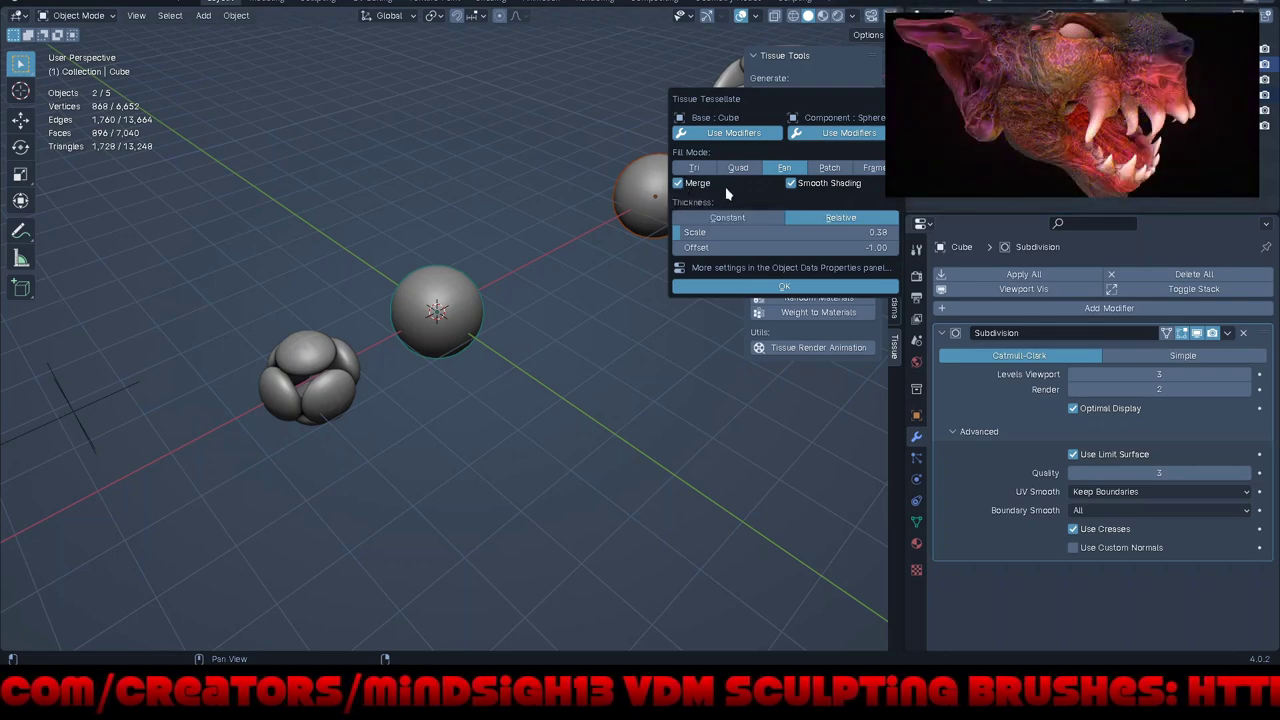
pyautogui.moveTo(720, 232); pyautogui.dragTo(897, 232)
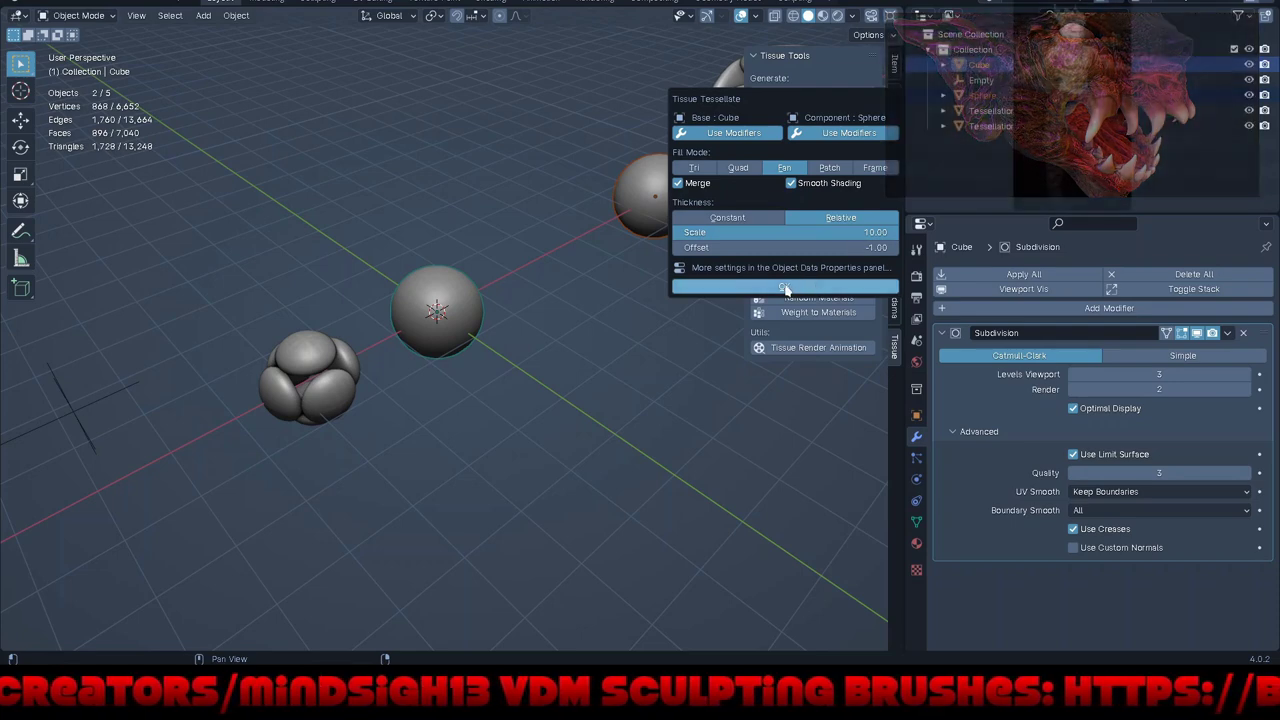
pyautogui.click(785, 288)
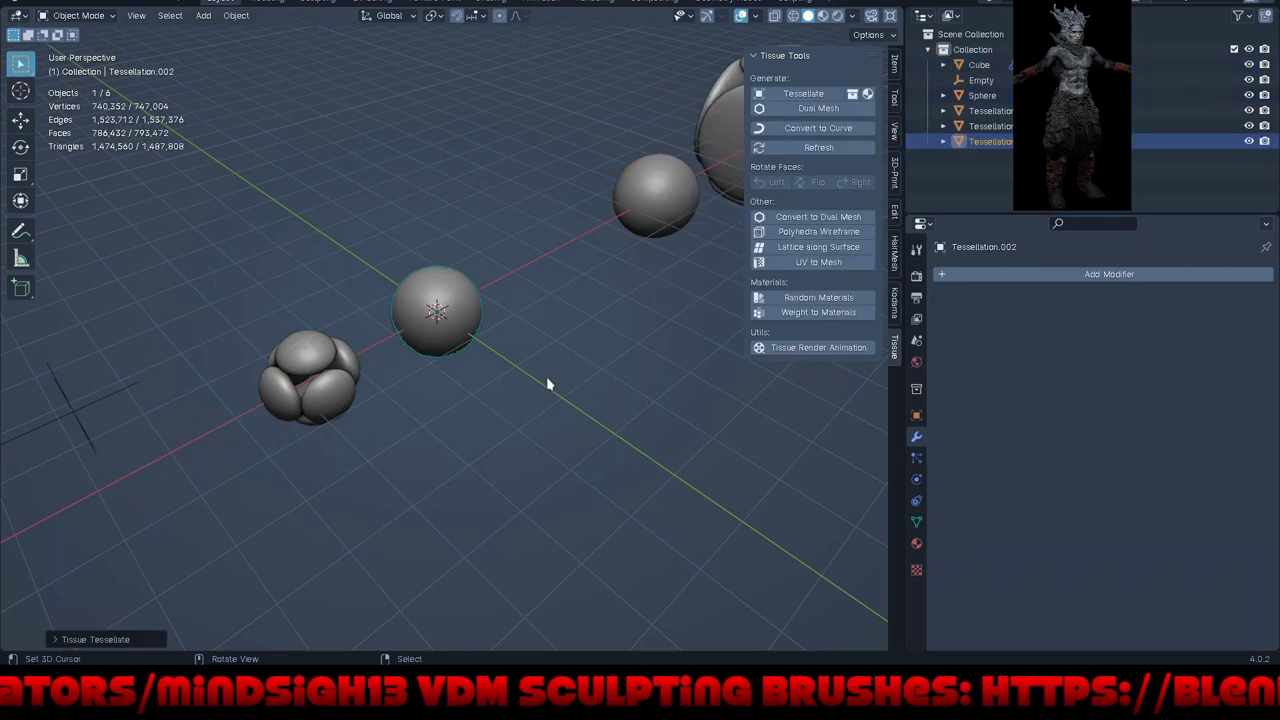
# Step: Put Tessellation.002 in Edit Mode with Cursor transform orientation and 3D Cursor pivot
pyautogui.moveTo(546, 383)
pyautogui.mouseDown(button='middle')
pyautogui.moveTo(394, 400)
pyautogui.moveTo(444, 376)
pyautogui.mouseUp(button='middle')
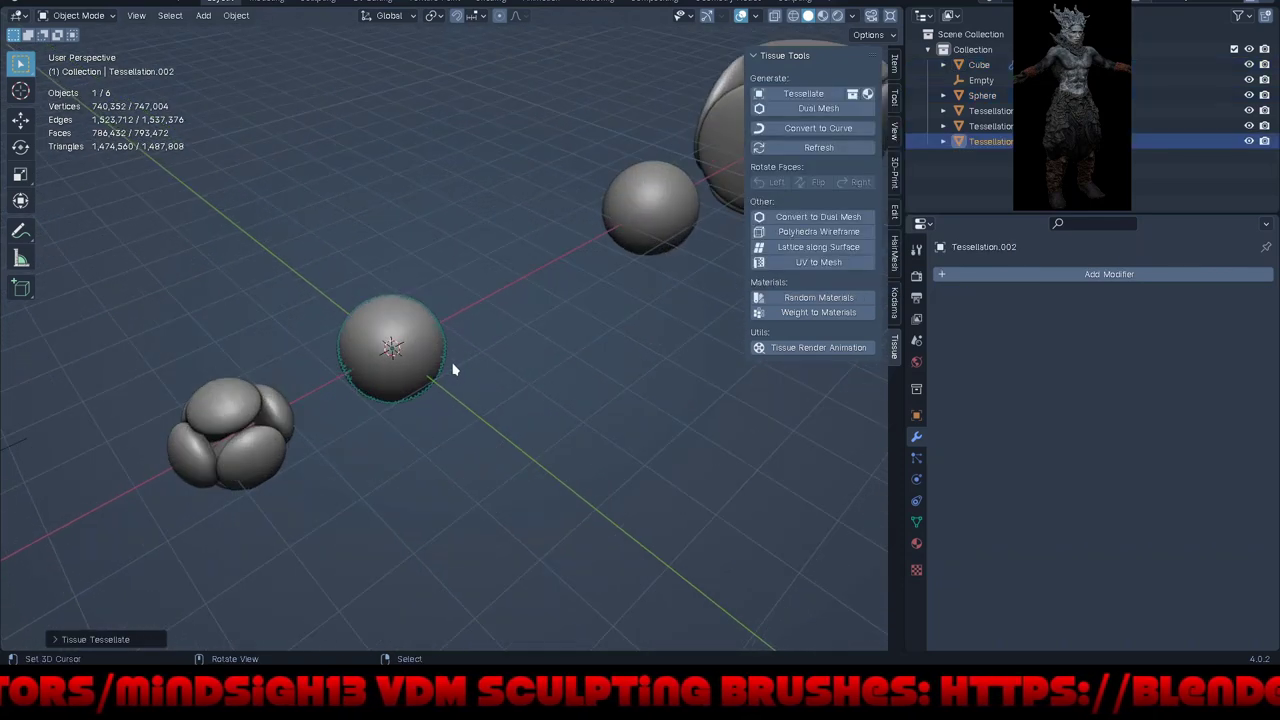
pyautogui.scroll(4, 415, 372)
pyautogui.scroll(2, 480, 336)
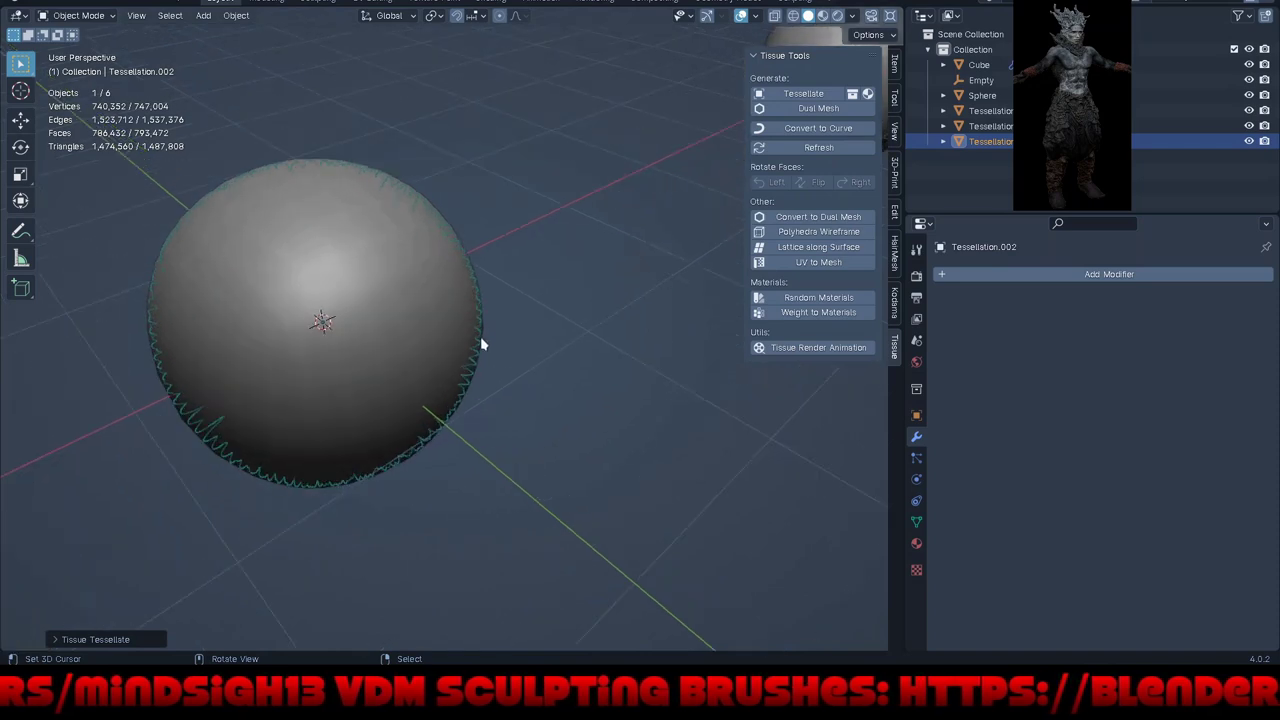
pyautogui.hotkey('ctrl', 'Tab')
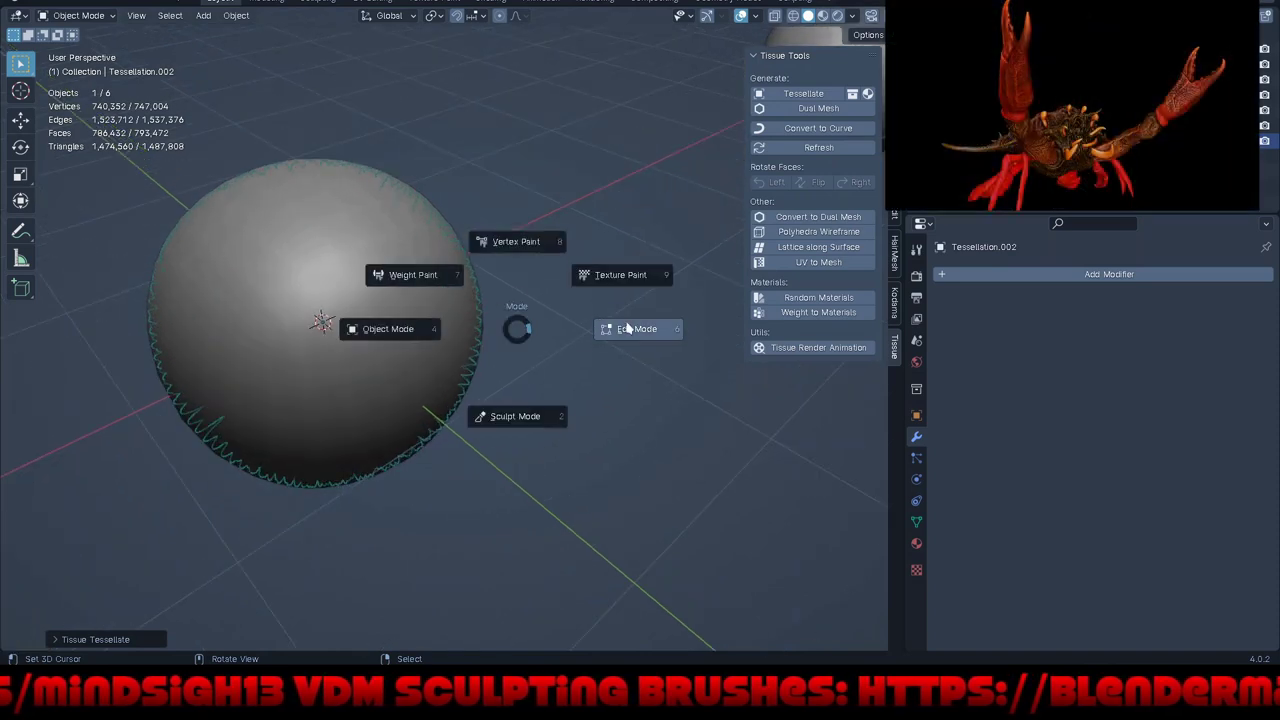
pyautogui.click(628, 328)
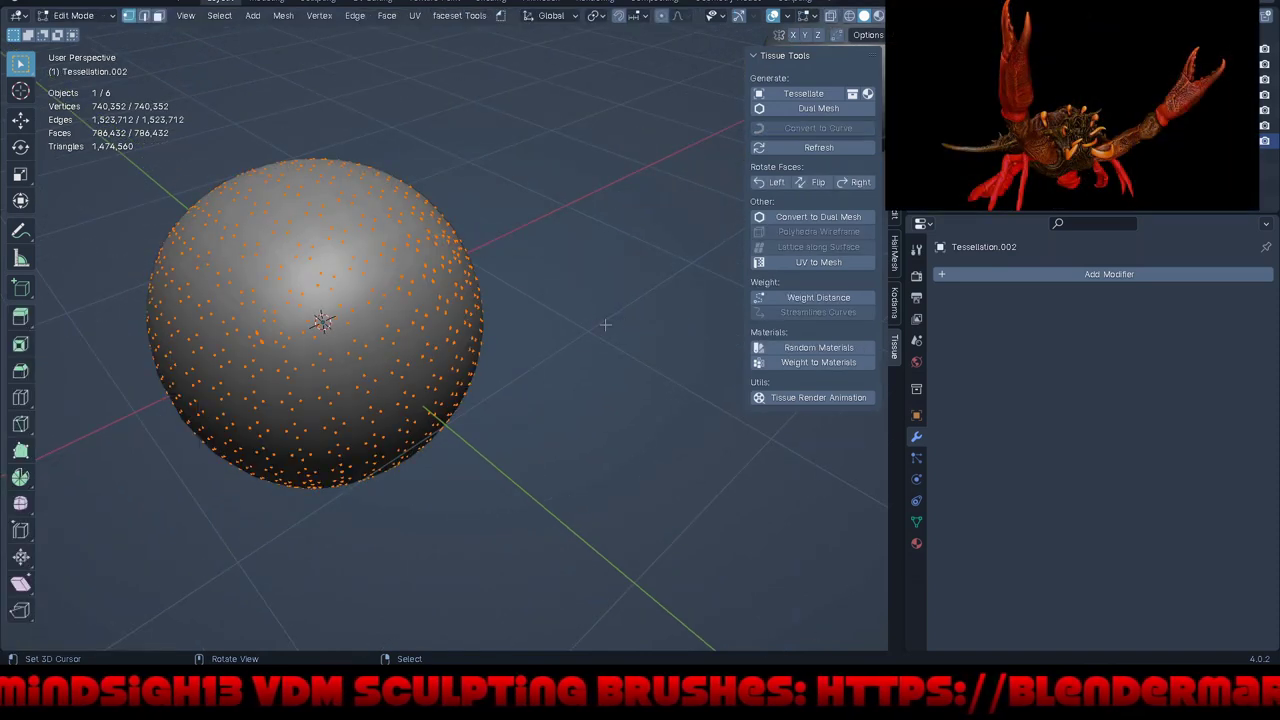
pyautogui.click(553, 16)
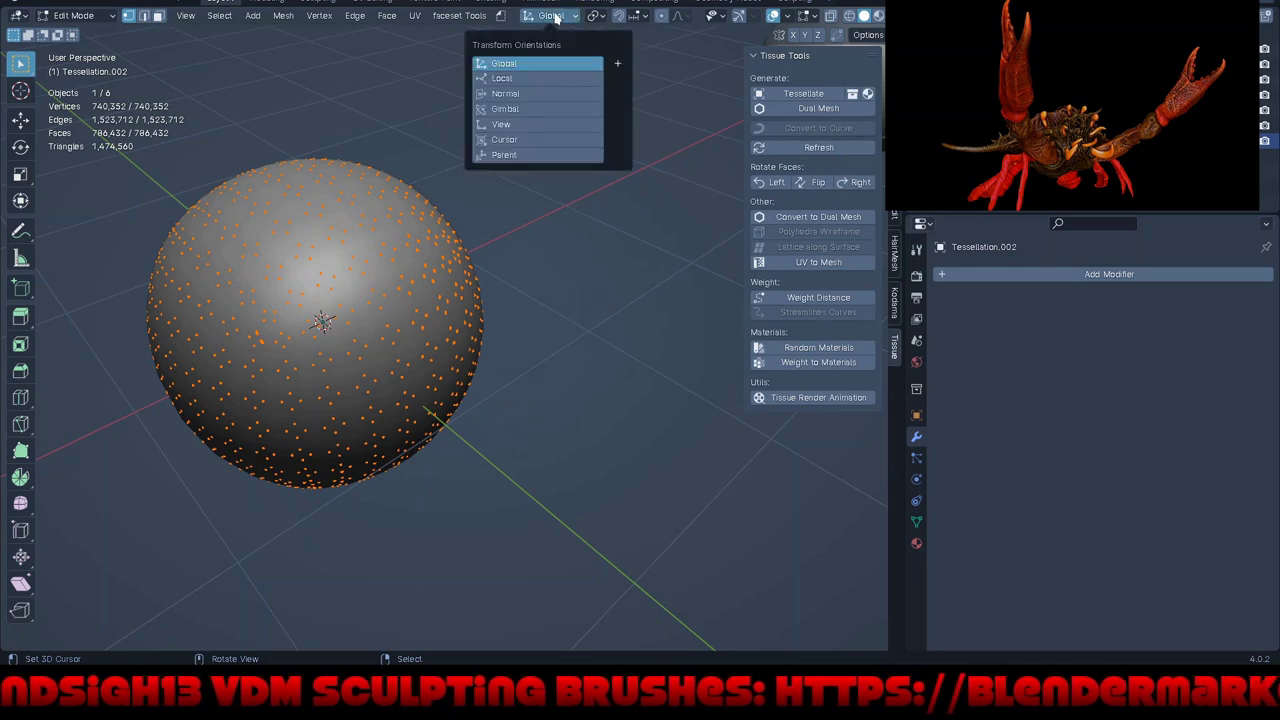
pyautogui.click(558, 139)
pyautogui.click(597, 17)
pyautogui.click(610, 72)
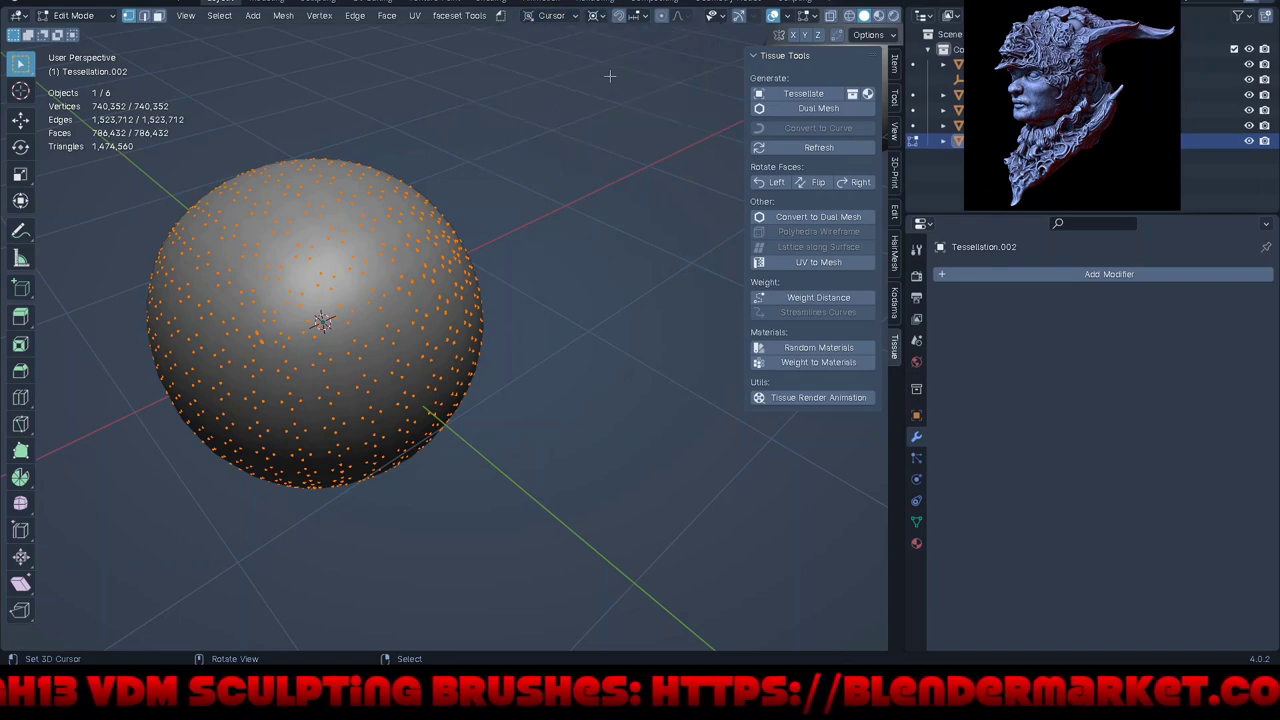
# Step: Scale the mesh about 1.89 times around the 3D cursor, then return to Object Mode
pyautogui.press('s')
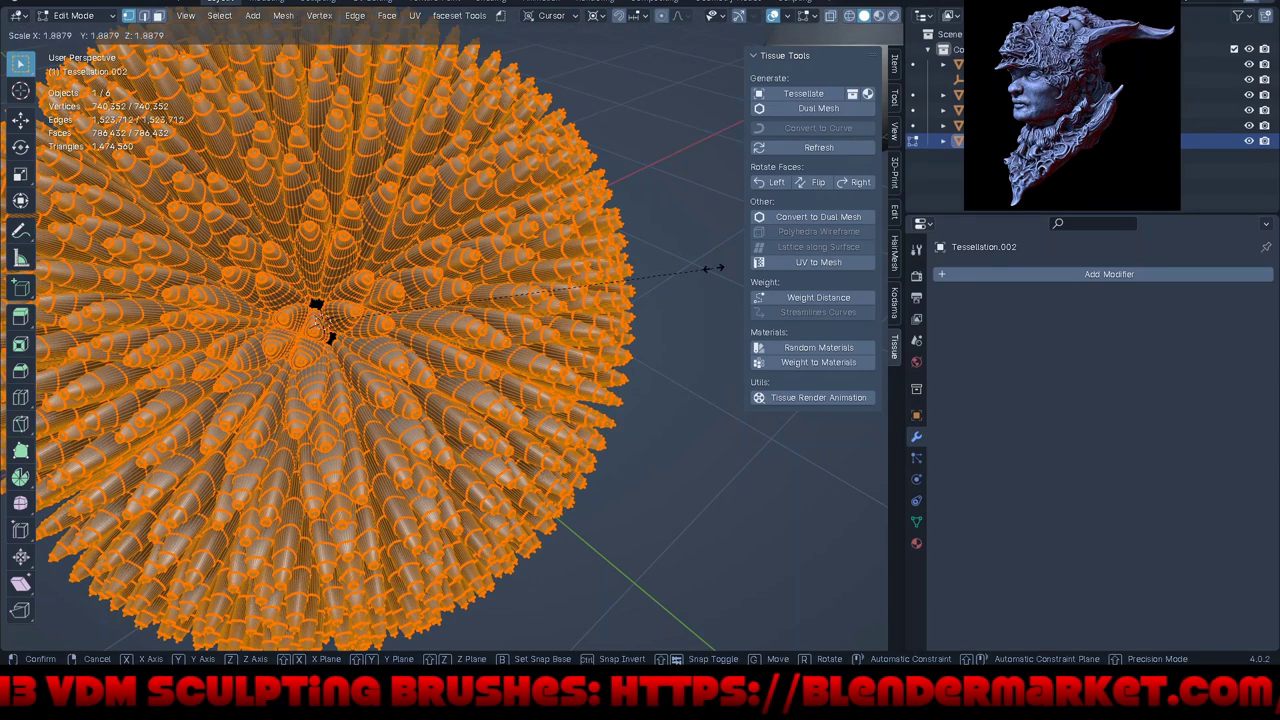
pyautogui.click(723, 262)
pyautogui.press('KP_Decimal')
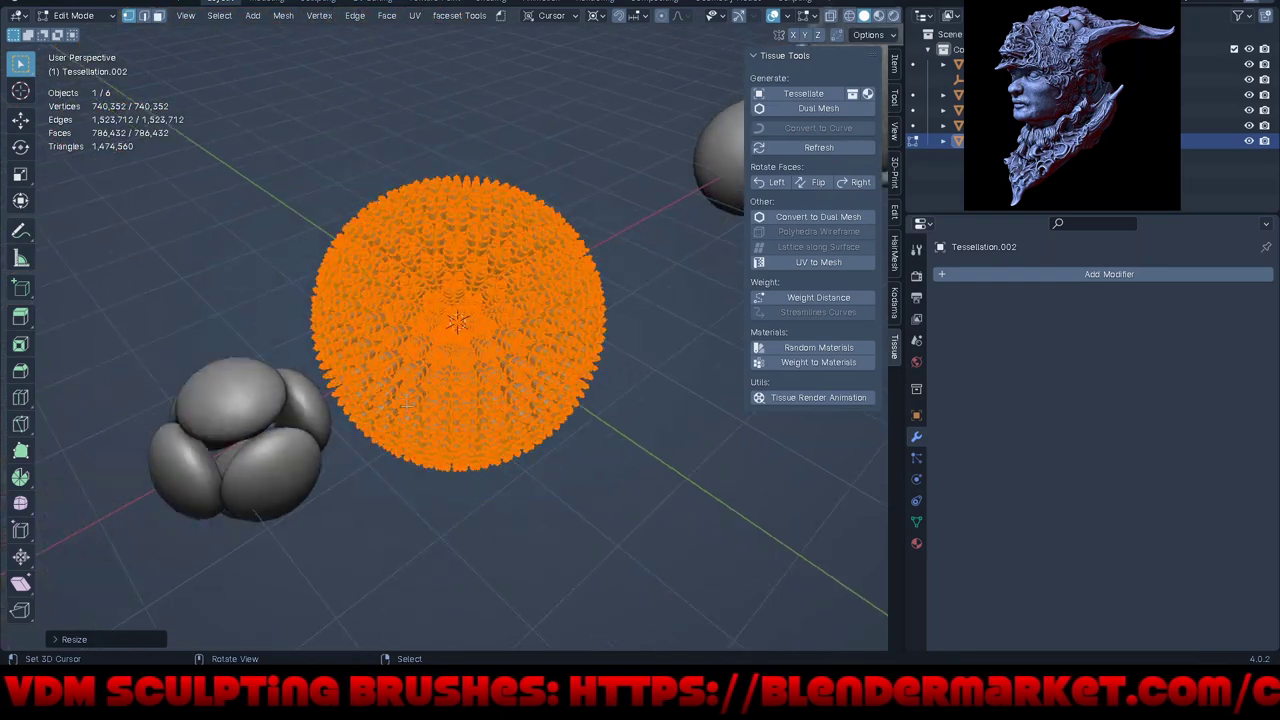
pyautogui.hotkey('ctrl', 'Tab')
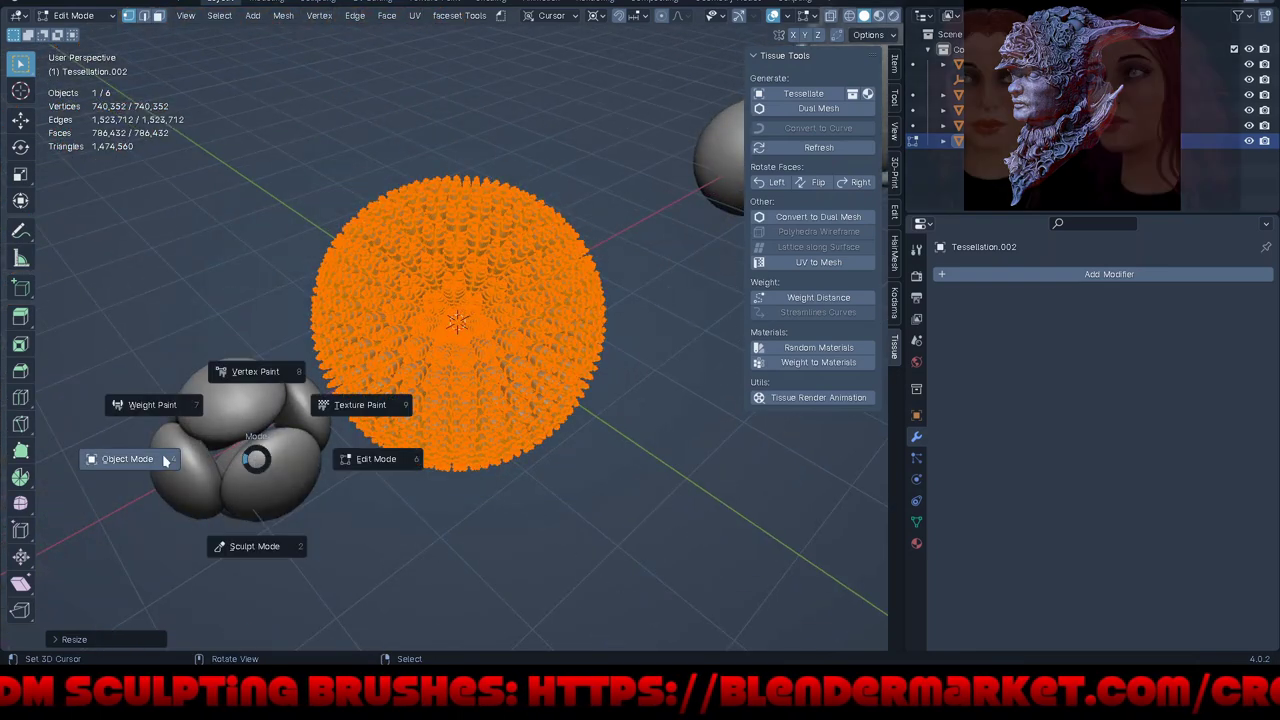
pyautogui.click(165, 461)
# Step: Clear the four-lobed object's location to the origin and scale it up
pyautogui.click(256, 453)
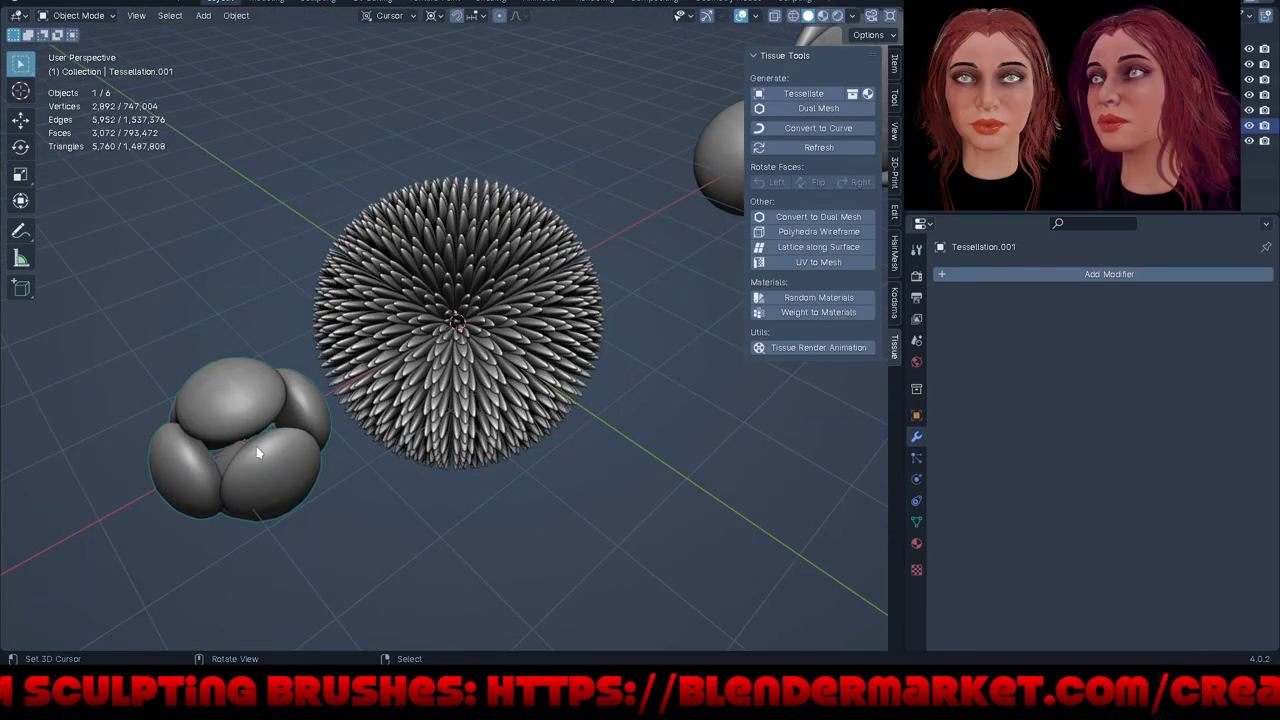
pyautogui.hotkey('alt', 'g')
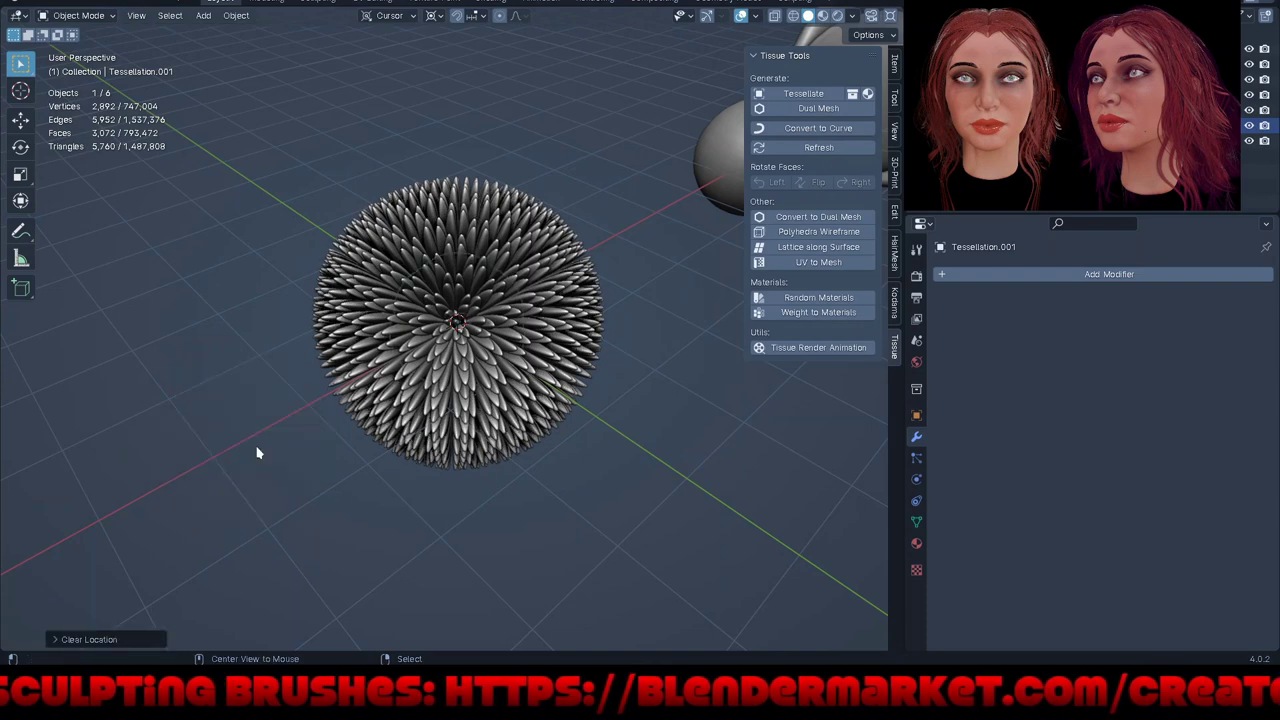
pyautogui.press('s')
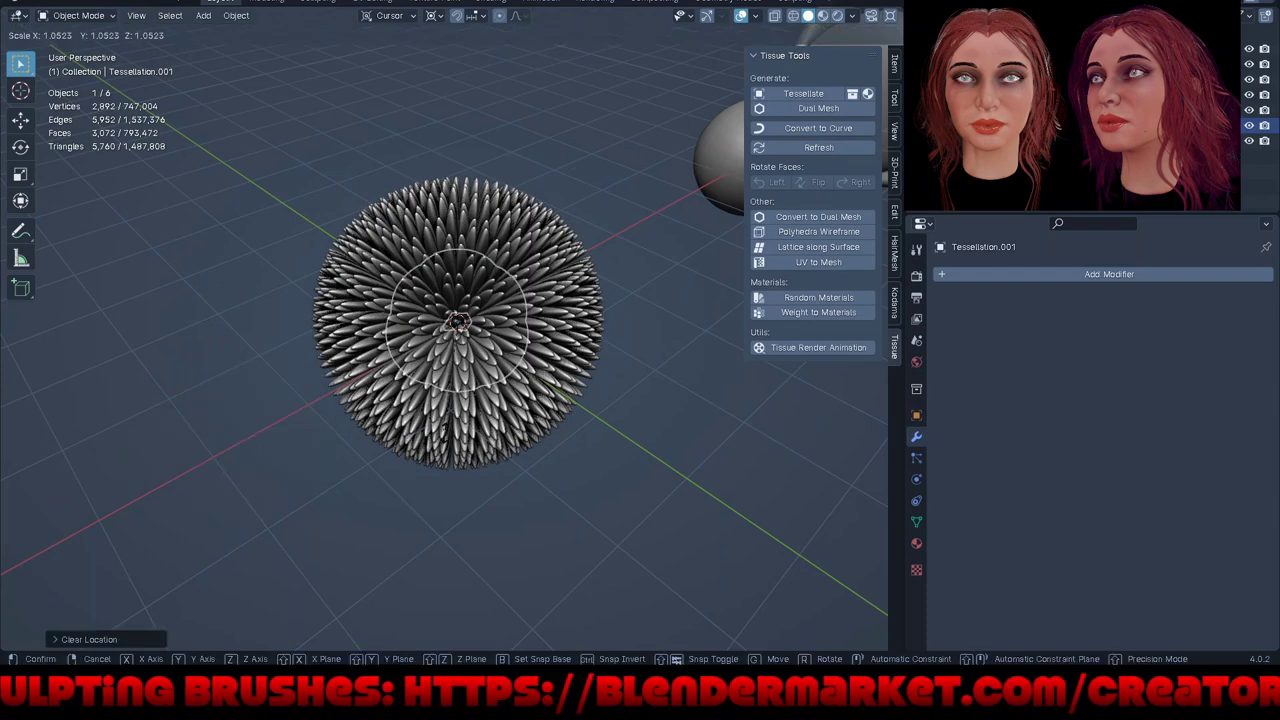
pyautogui.click(535, 505)
# Step: Split the 3D viewport into two stacked views
pyautogui.moveTo(435, 441); pyautogui.dragTo(580, 360, button='middle')
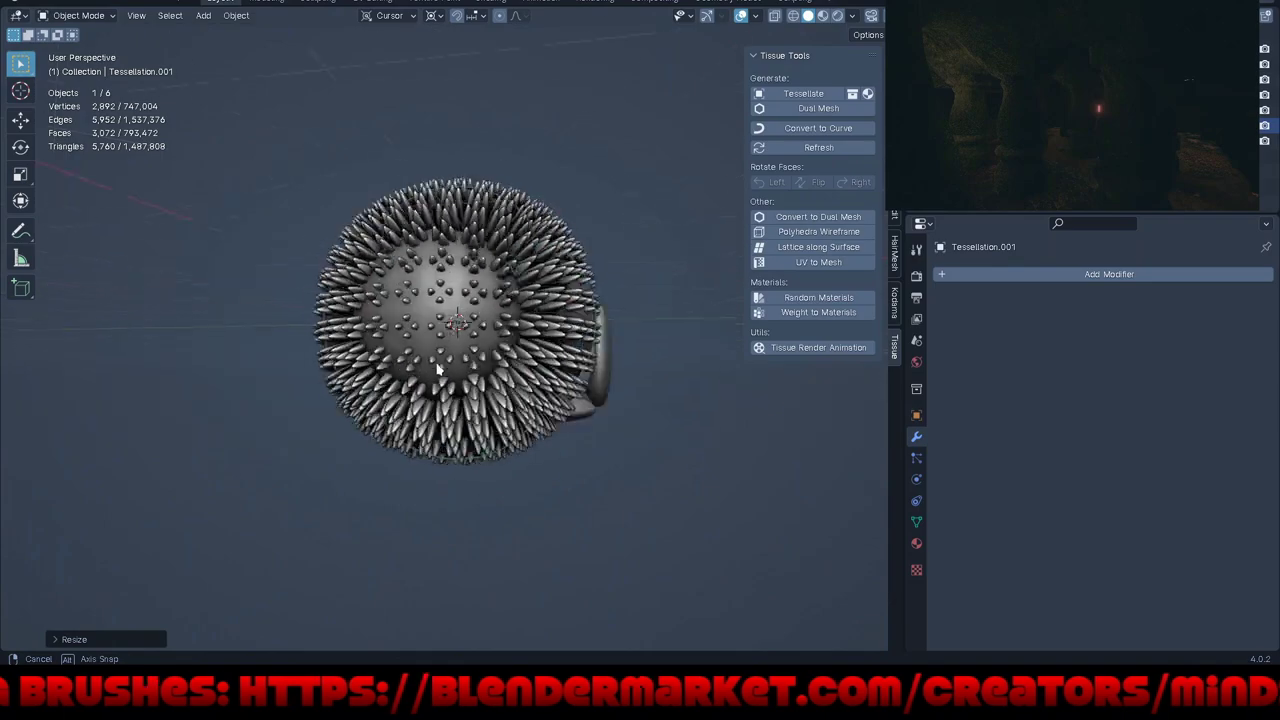
pyautogui.moveTo(580, 360)
pyautogui.mouseDown(button='middle')
pyautogui.moveTo(462, 300)
pyautogui.moveTo(328, 343)
pyautogui.moveTo(535, 395)
pyautogui.moveTo(541, 383)
pyautogui.mouseUp(button='middle')
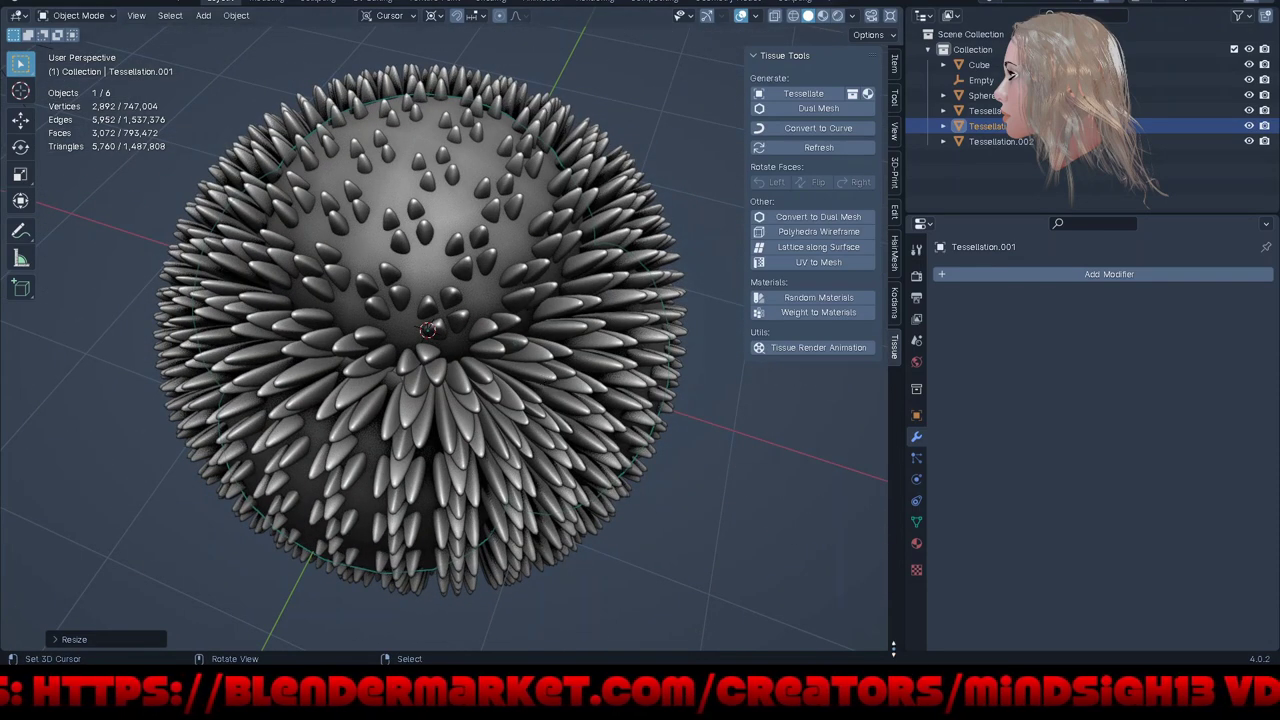
pyautogui.moveTo(888, 645); pyautogui.dragTo(882, 322)
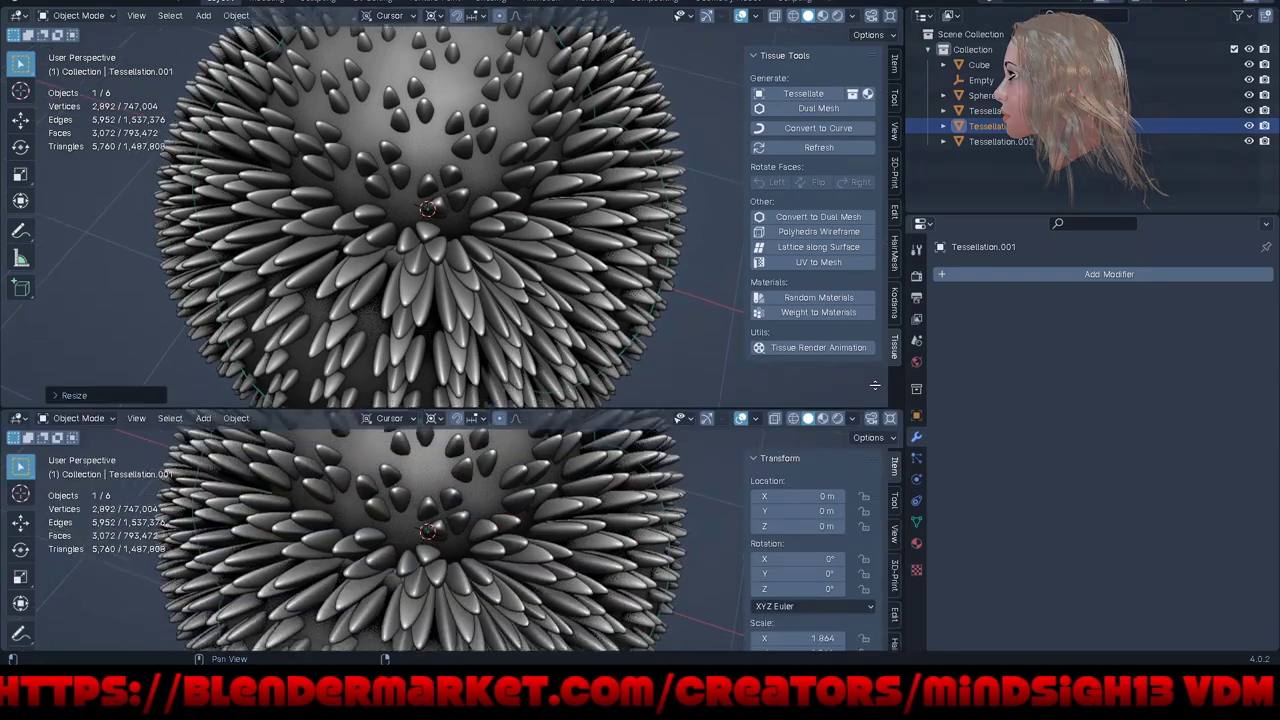
# Step: Turn the lower area into the Compositor with Use Nodes enabled
pyautogui.click(26, 333)
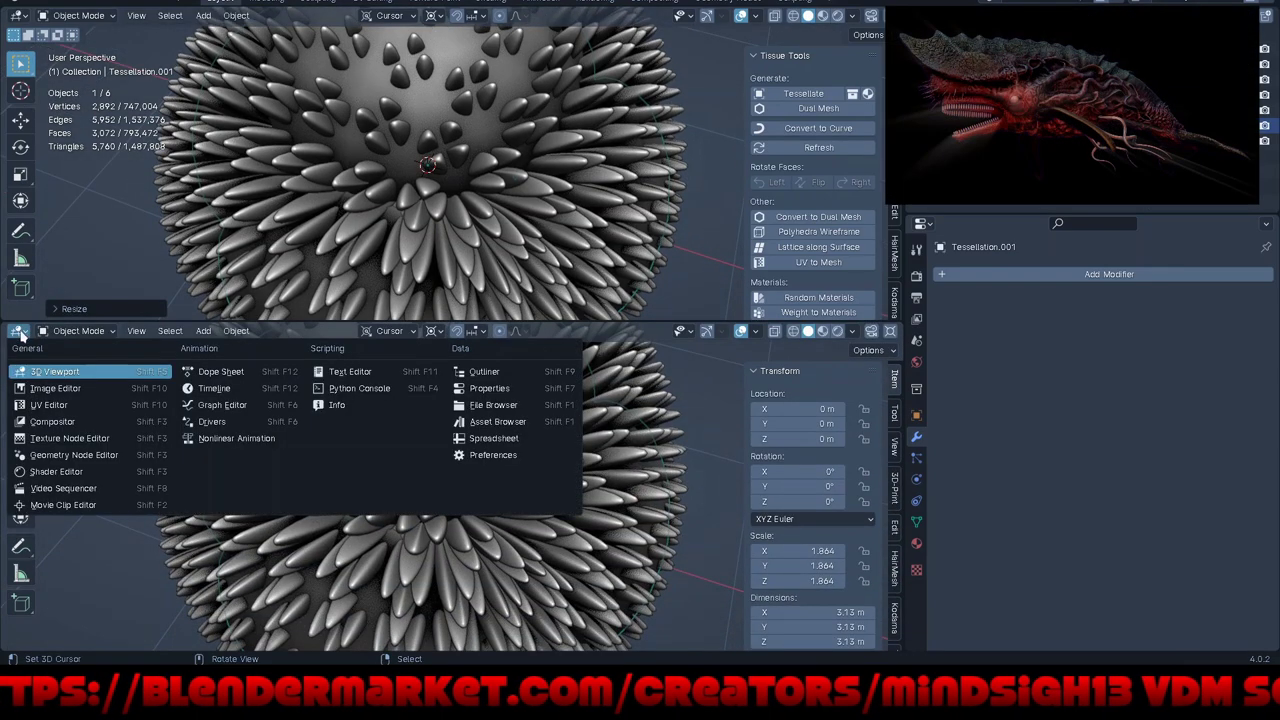
pyautogui.click(41, 422)
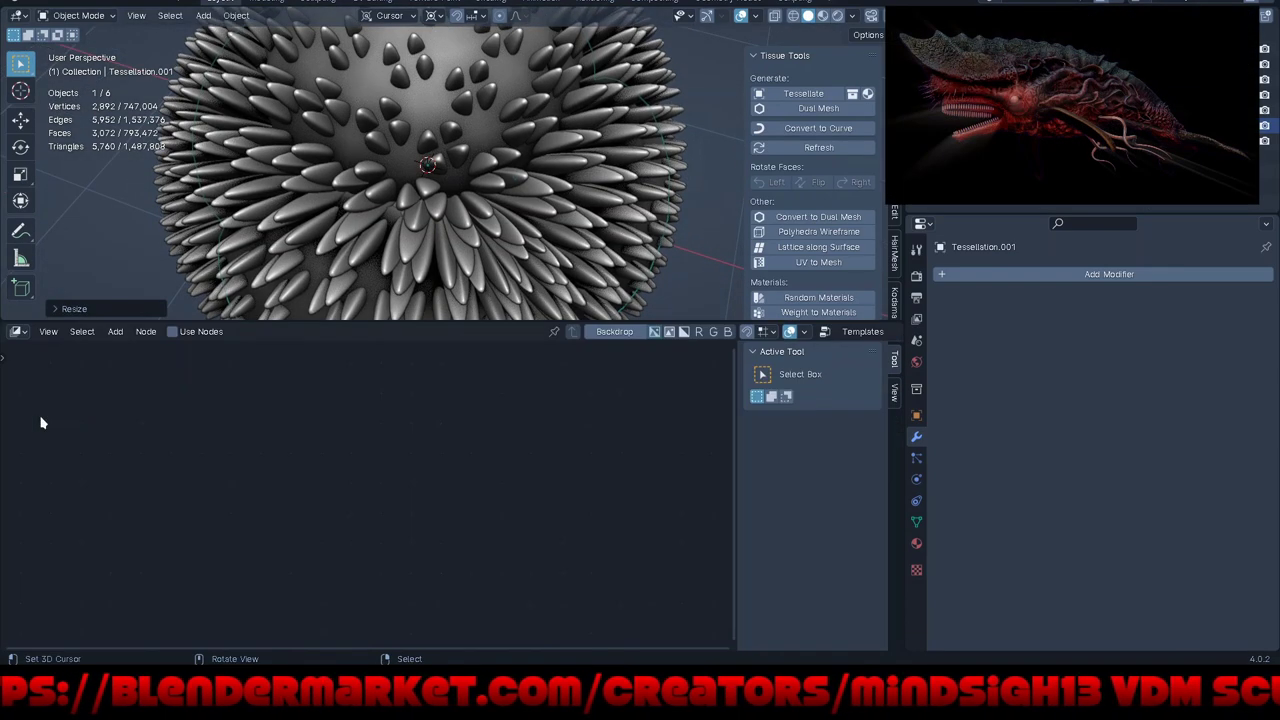
pyautogui.click(172, 331)
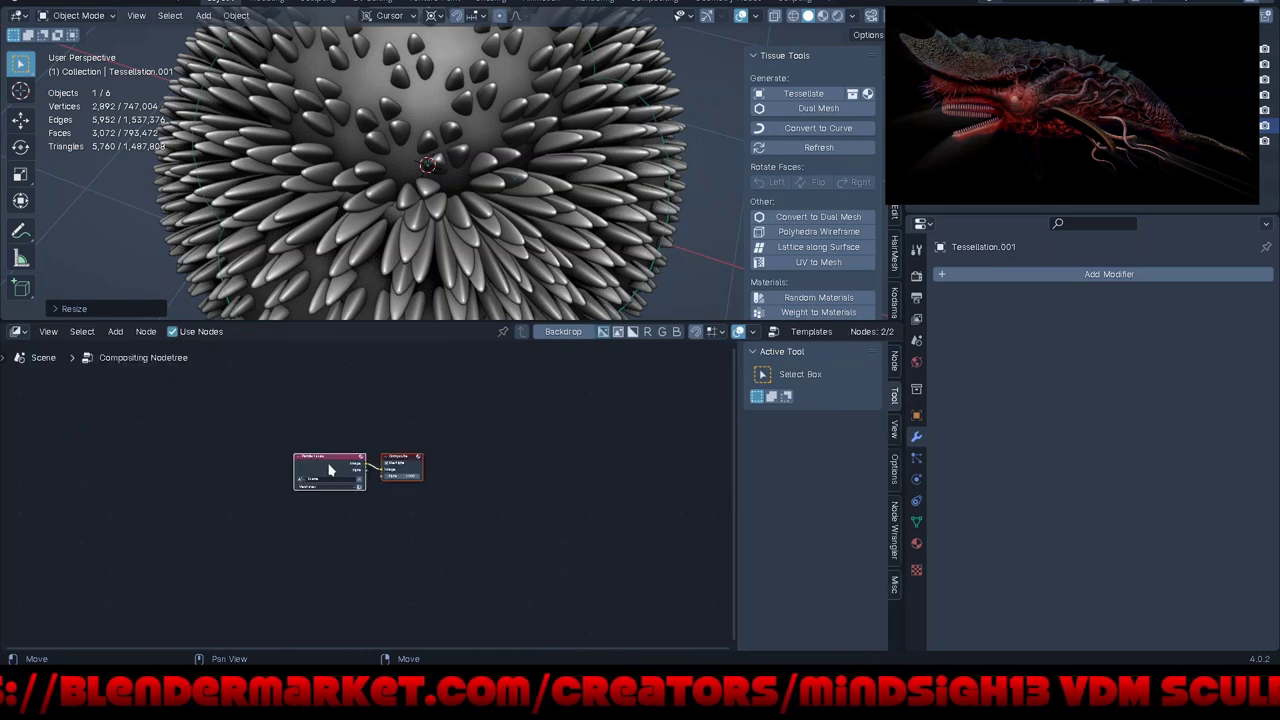
# Step: Add a Viewer node below the Composite node and select both output nodes
pyautogui.moveTo(320, 463); pyautogui.dragTo(89, 462)
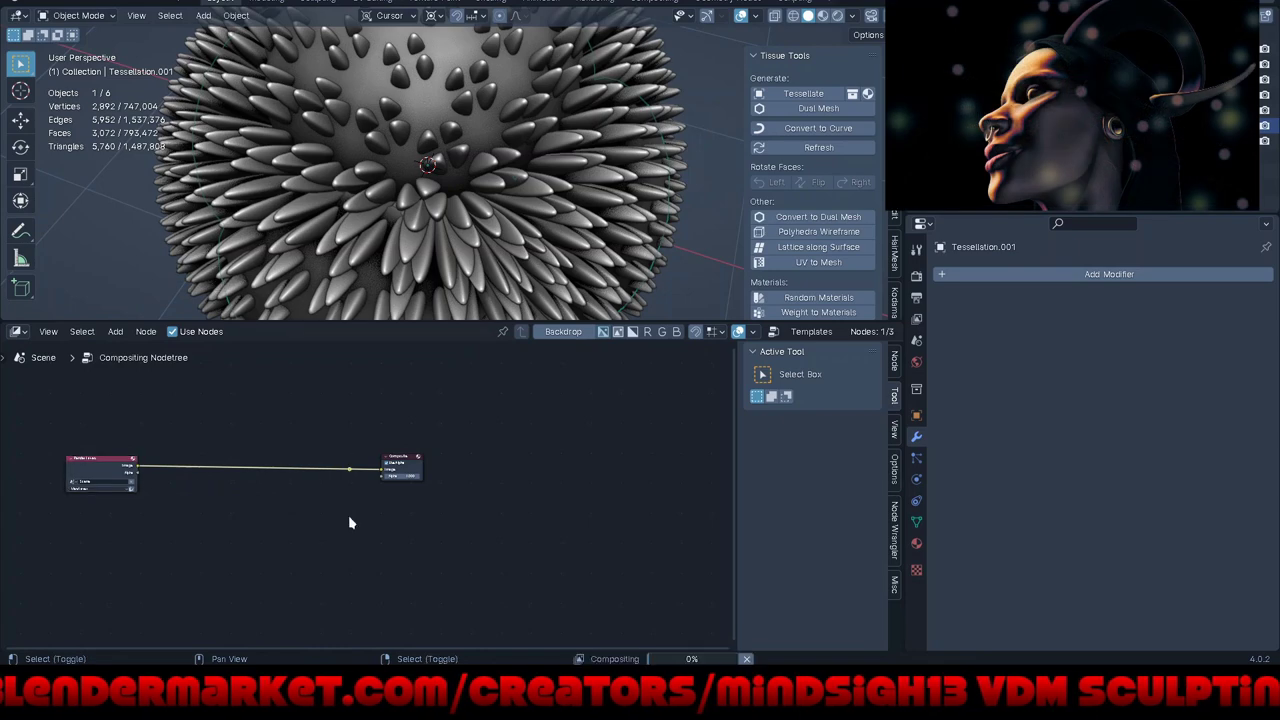
pyautogui.keyDown('ctrl'); pyautogui.keyDown('shift'); pyautogui.click(350, 474); pyautogui.keyUp('shift'); pyautogui.keyUp('ctrl')
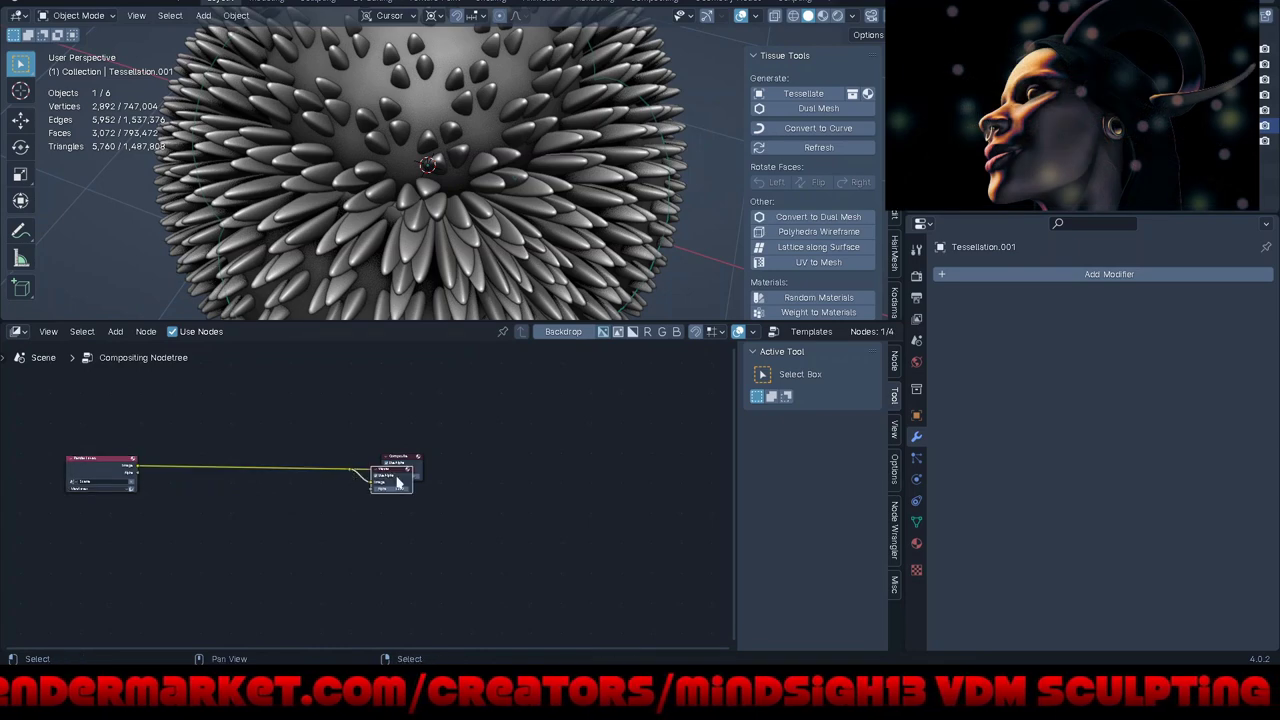
pyautogui.moveTo(398, 478); pyautogui.dragTo(386, 500)
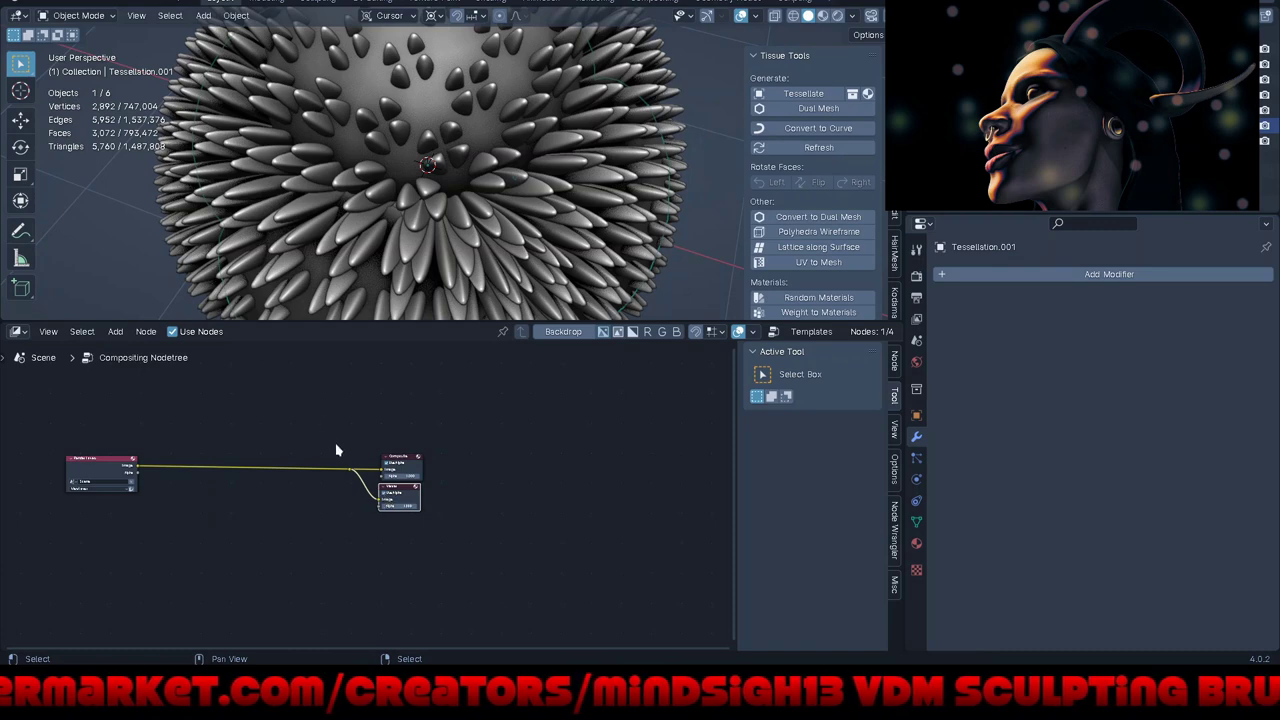
pyautogui.moveTo(336, 450); pyautogui.dragTo(480, 557)
# Step: Shift the output nodes right and set the render engine to Workbench
pyautogui.press('g')
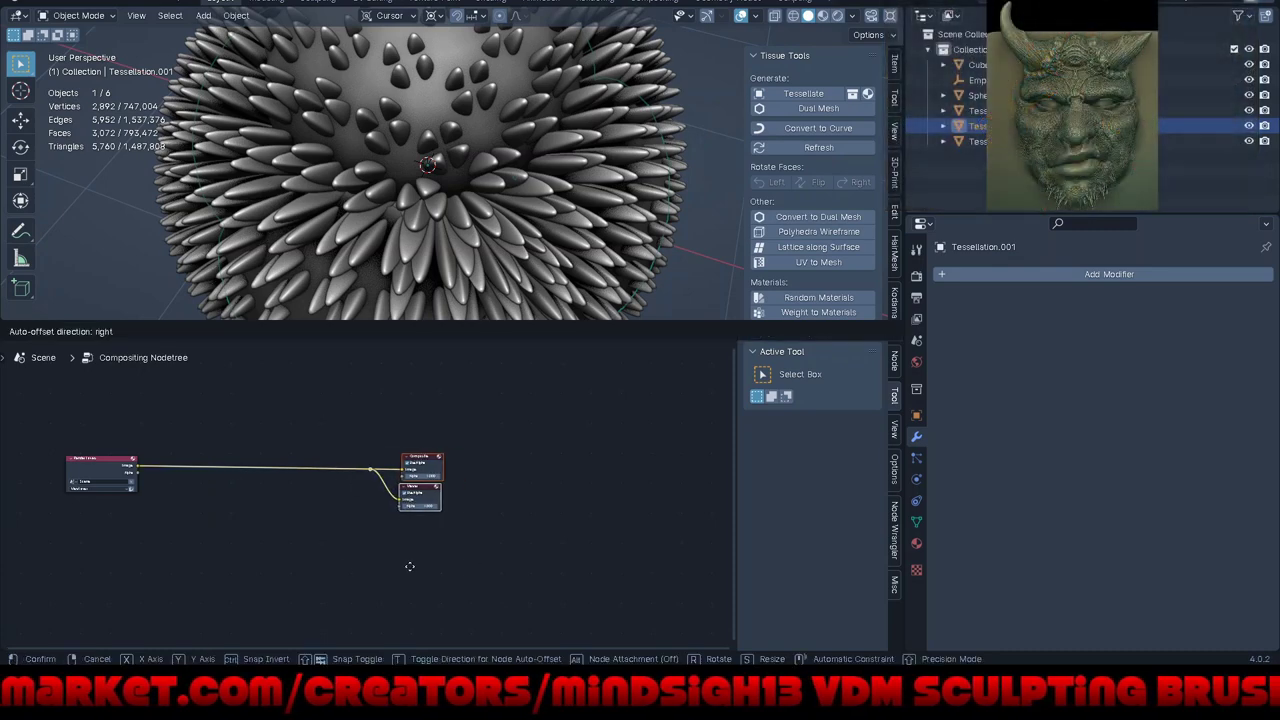
pyautogui.click(517, 570)
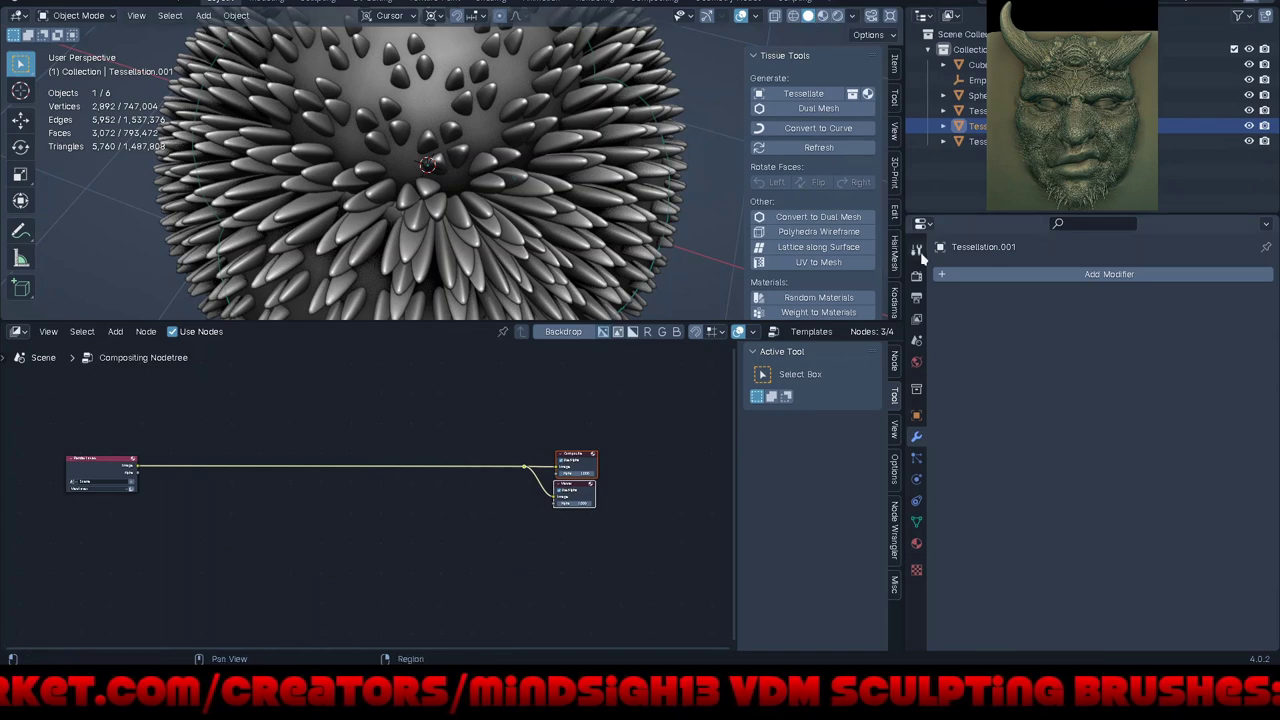
pyautogui.click(917, 276)
pyautogui.click(1165, 275)
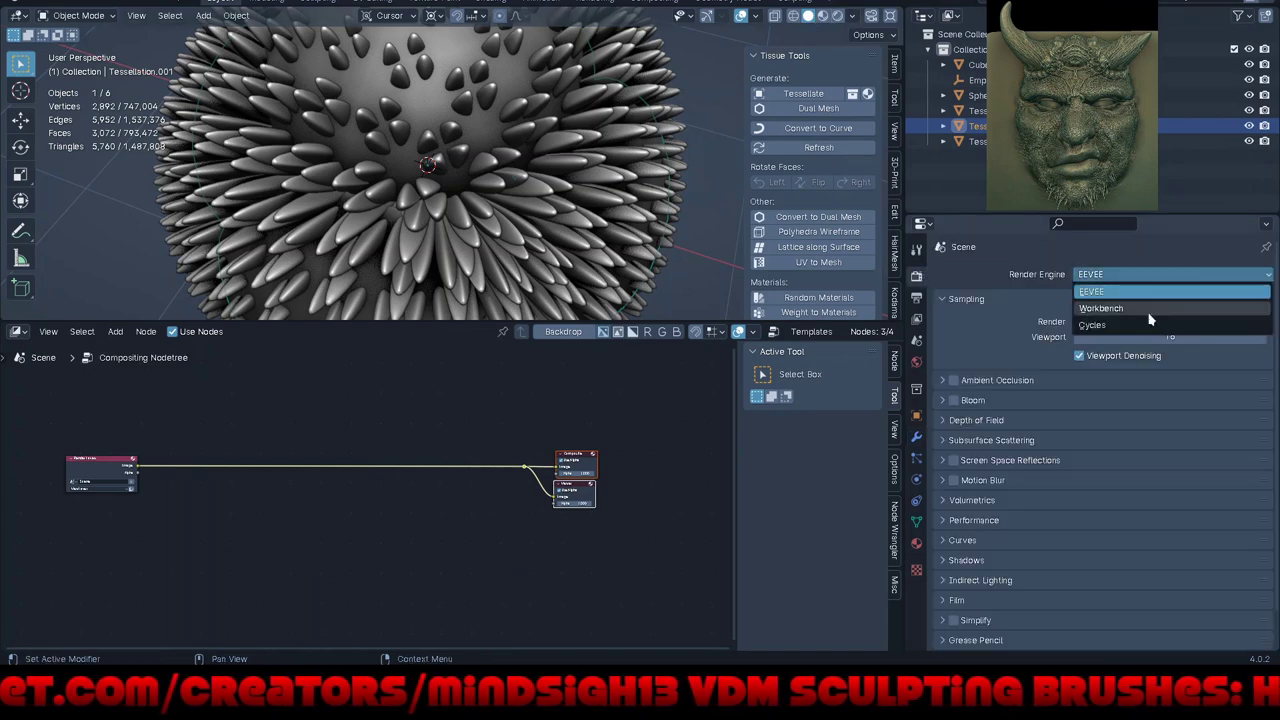
pyautogui.click(1146, 310)
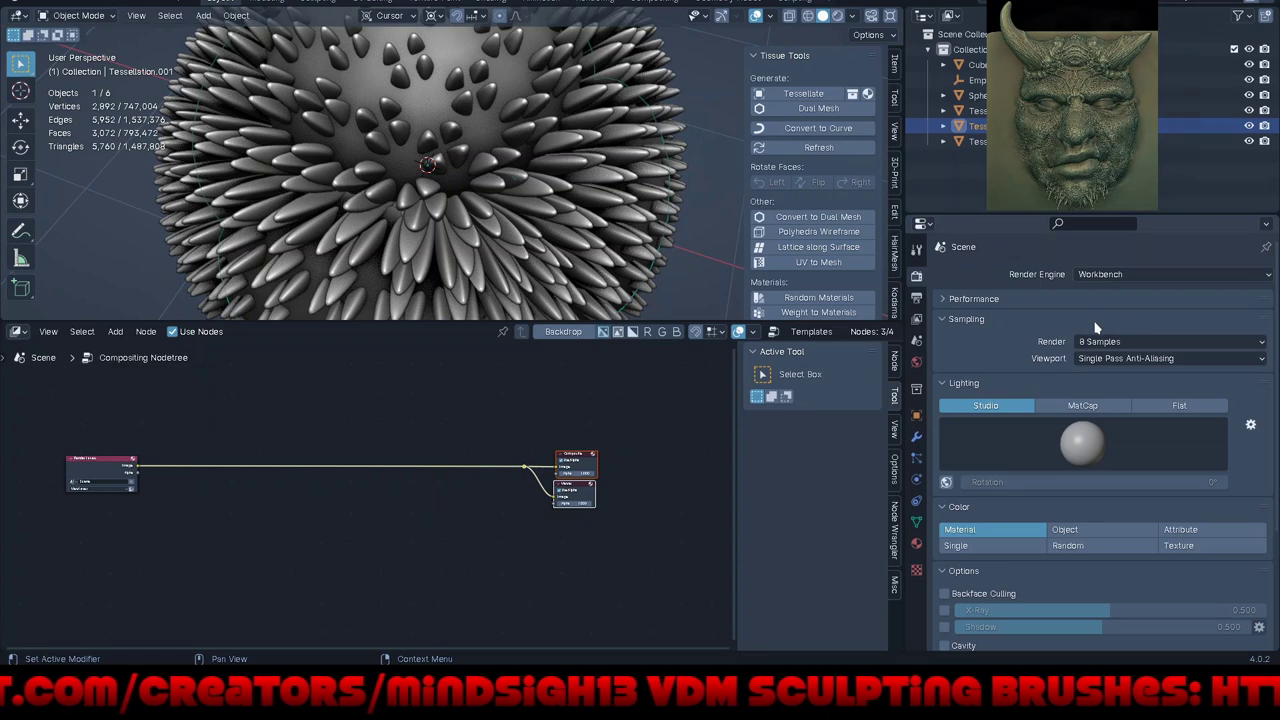
# Step: Use MatCap lighting with the rainbow MatCap and enable Cavity of type Both
pyautogui.click(1082, 405)
pyautogui.click(1087, 452)
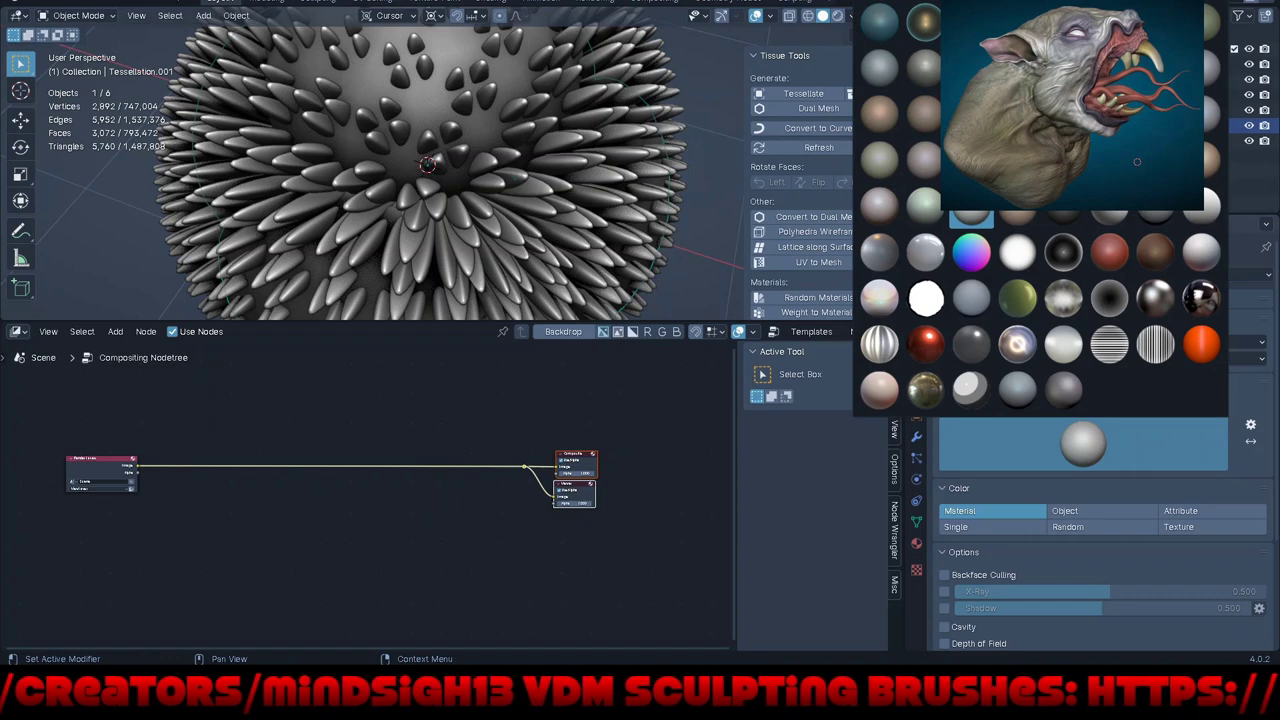
pyautogui.click(967, 258)
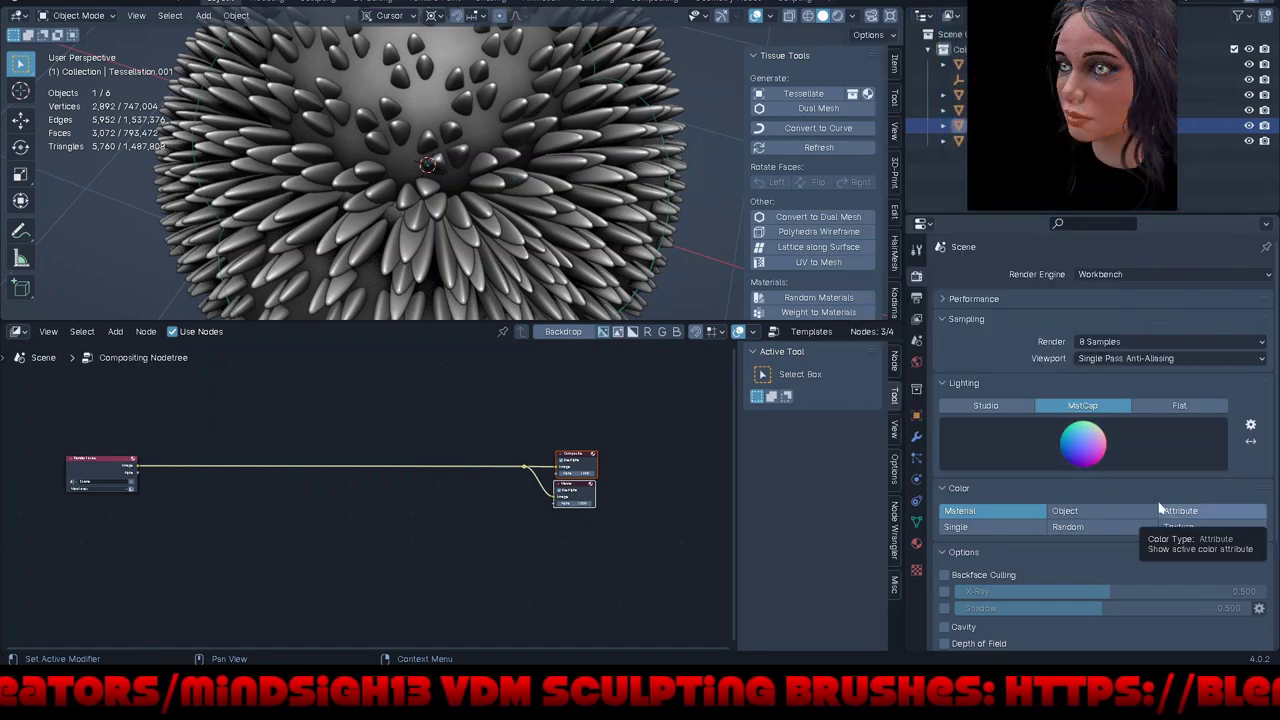
pyautogui.scroll(-3, 1160, 510)
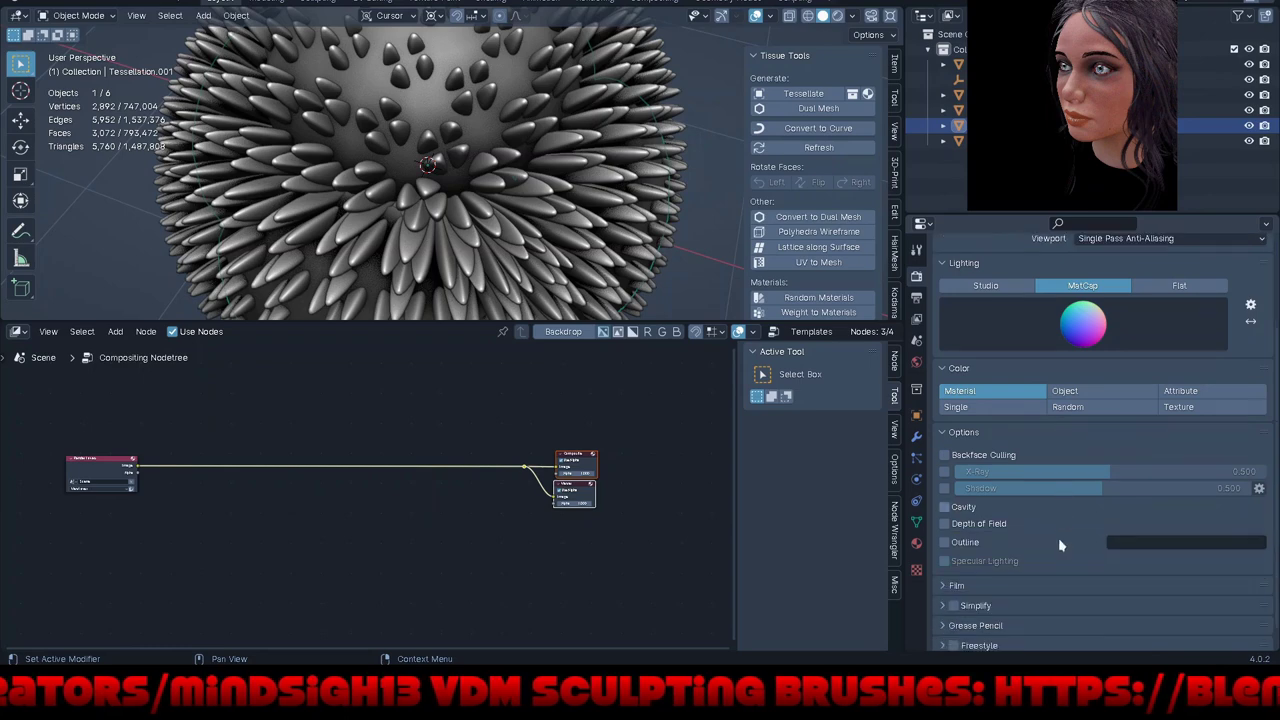
pyautogui.click(945, 508)
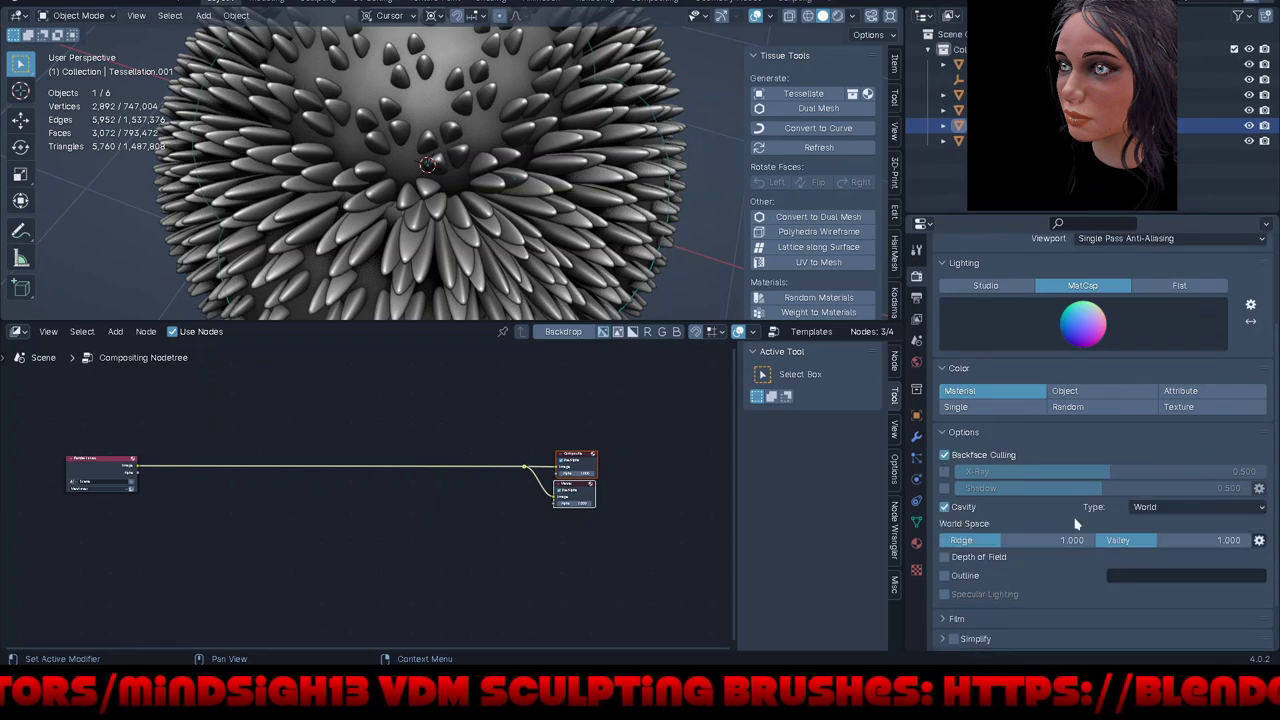
pyautogui.click(1170, 506)
pyautogui.click(1156, 557)
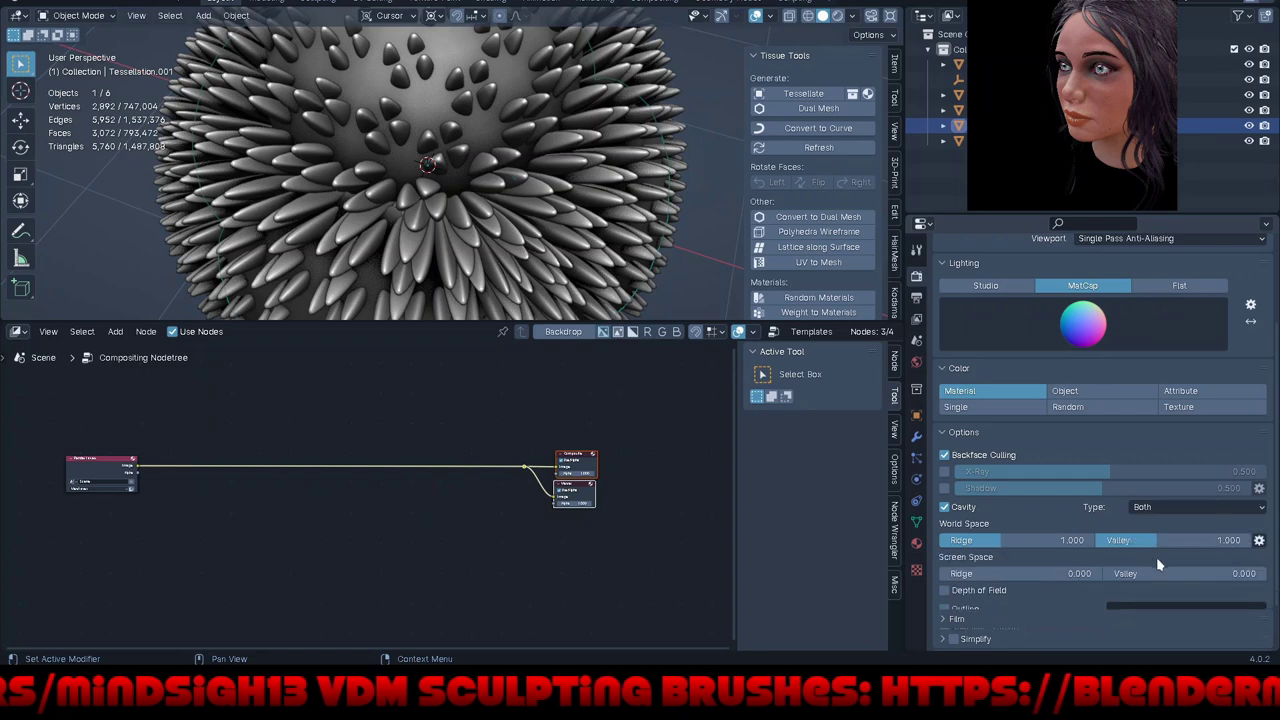
# Step: Enable a black Outline, expand the Film settings and change the viewport shading
pyautogui.scroll(-3, 1011, 596)
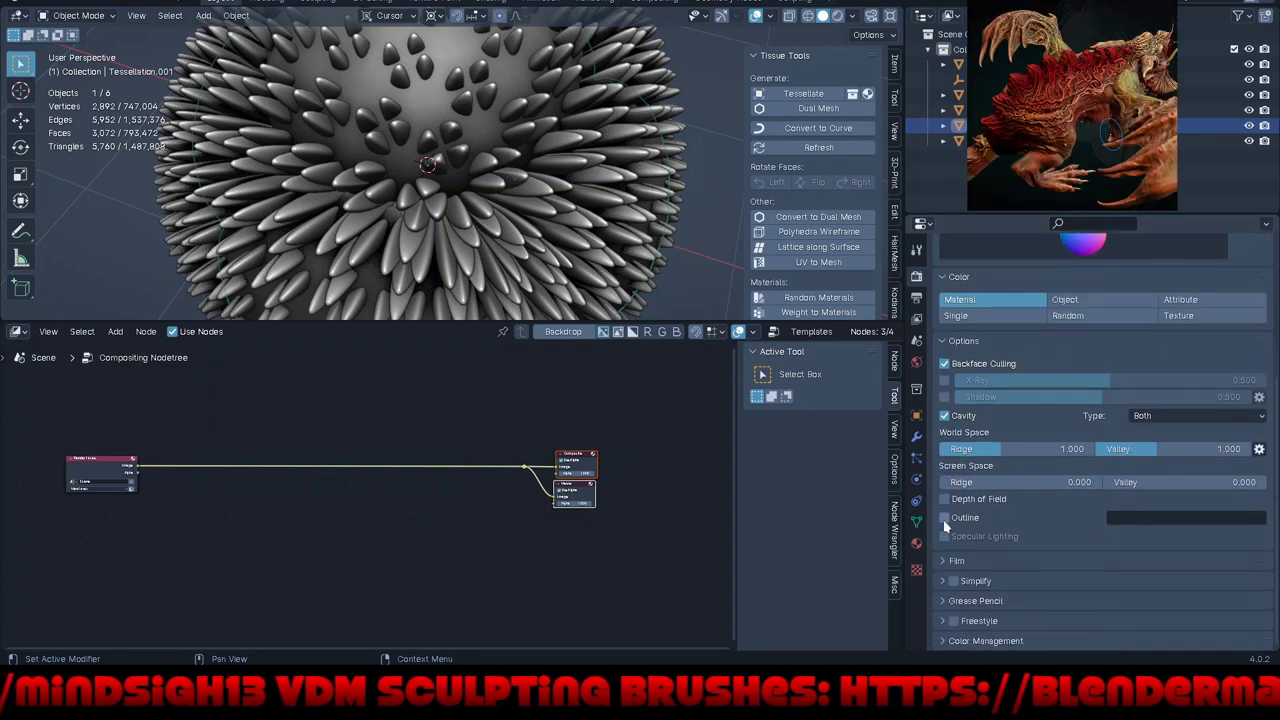
pyautogui.click(945, 518)
pyautogui.click(1123, 520)
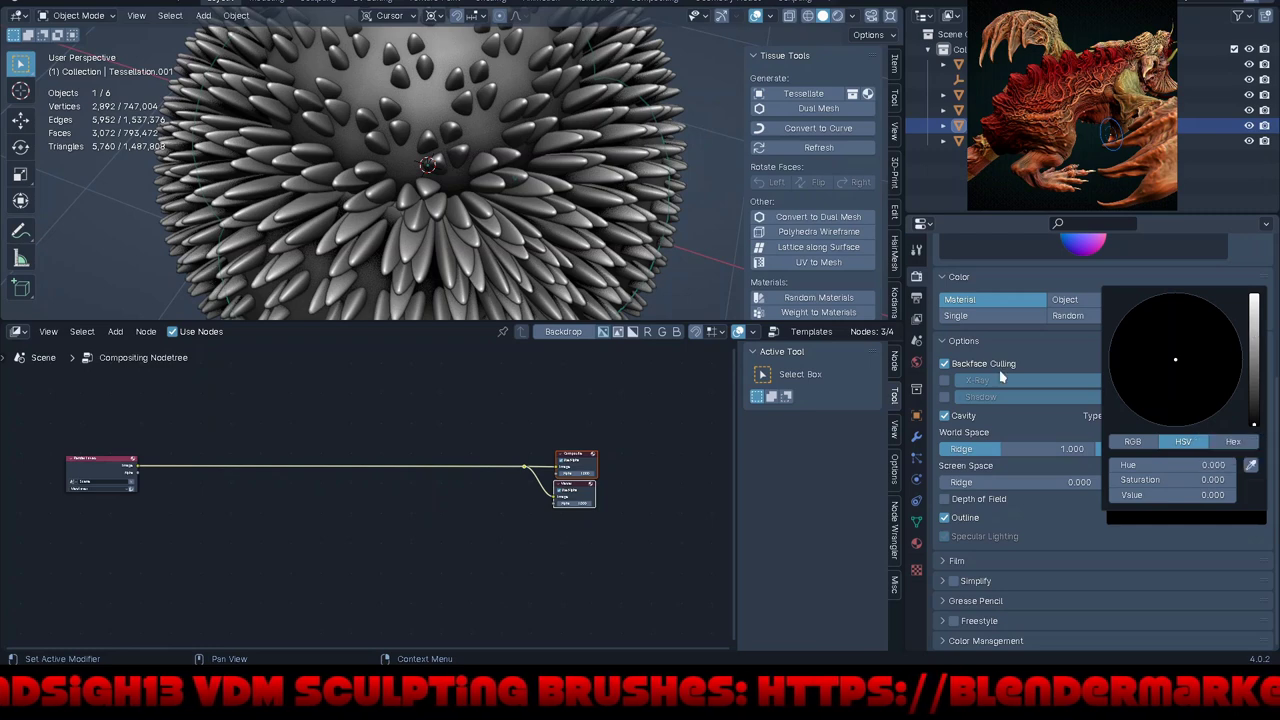
pyautogui.click(950, 561)
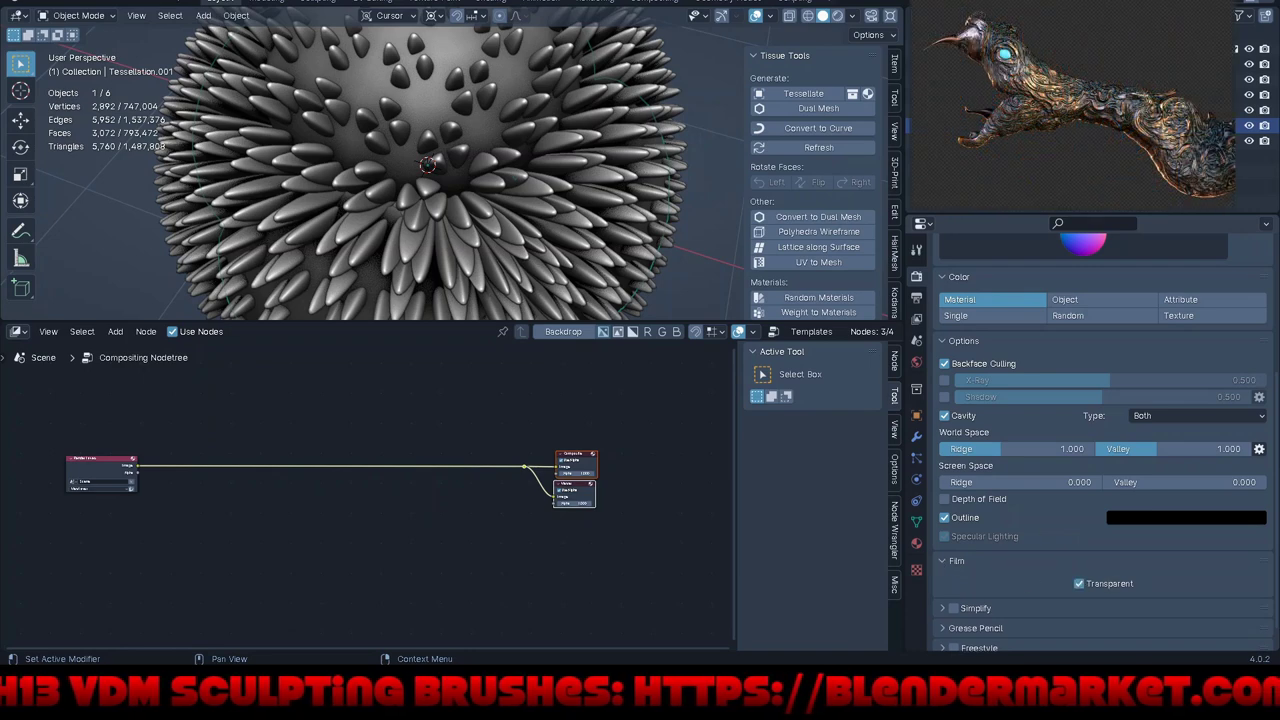
pyautogui.click(838, 15)
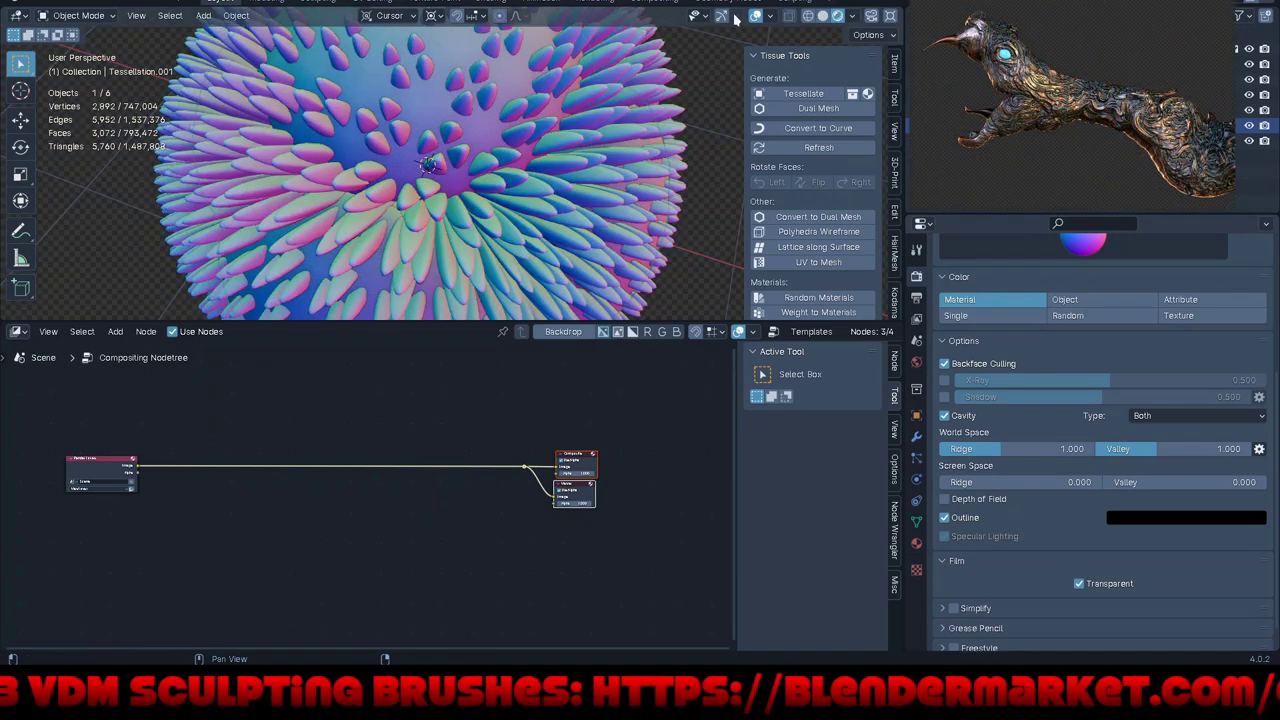
# Step: Hide overlays, enlarge the 3D view and orbit to frame the spiky sphere and neighbouring spheres
pyautogui.click(755, 15)
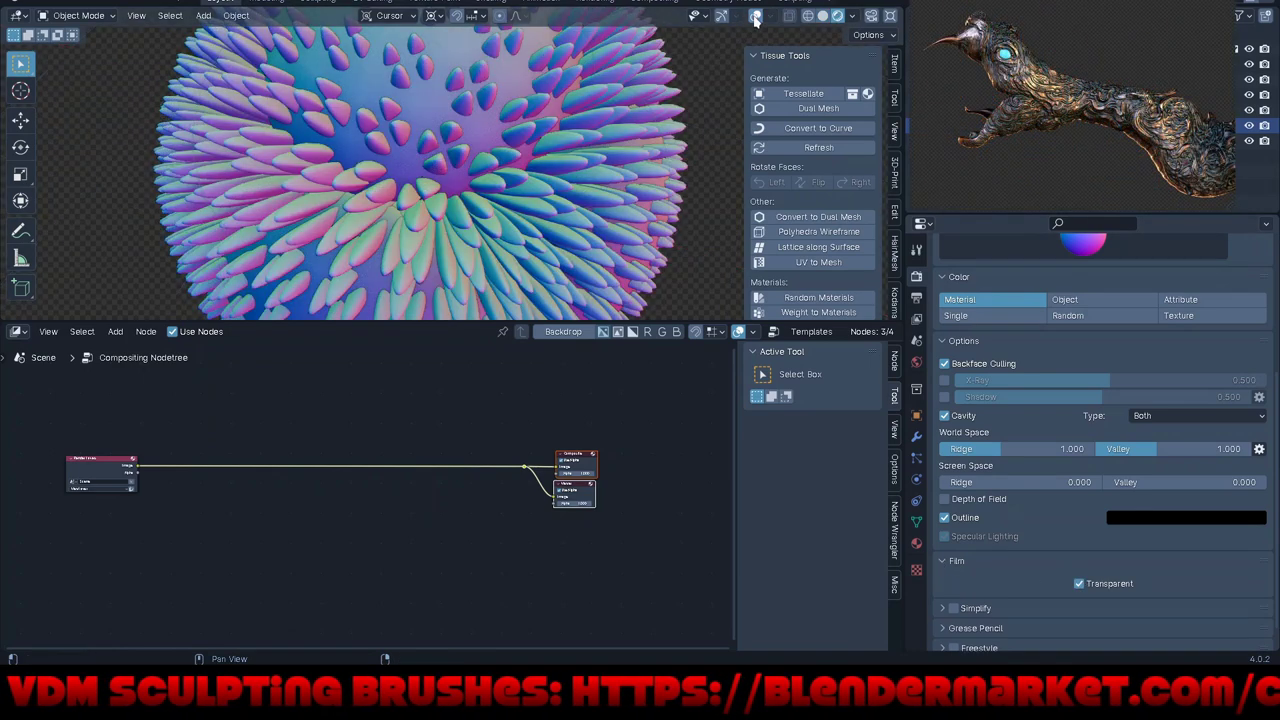
pyautogui.click(853, 15)
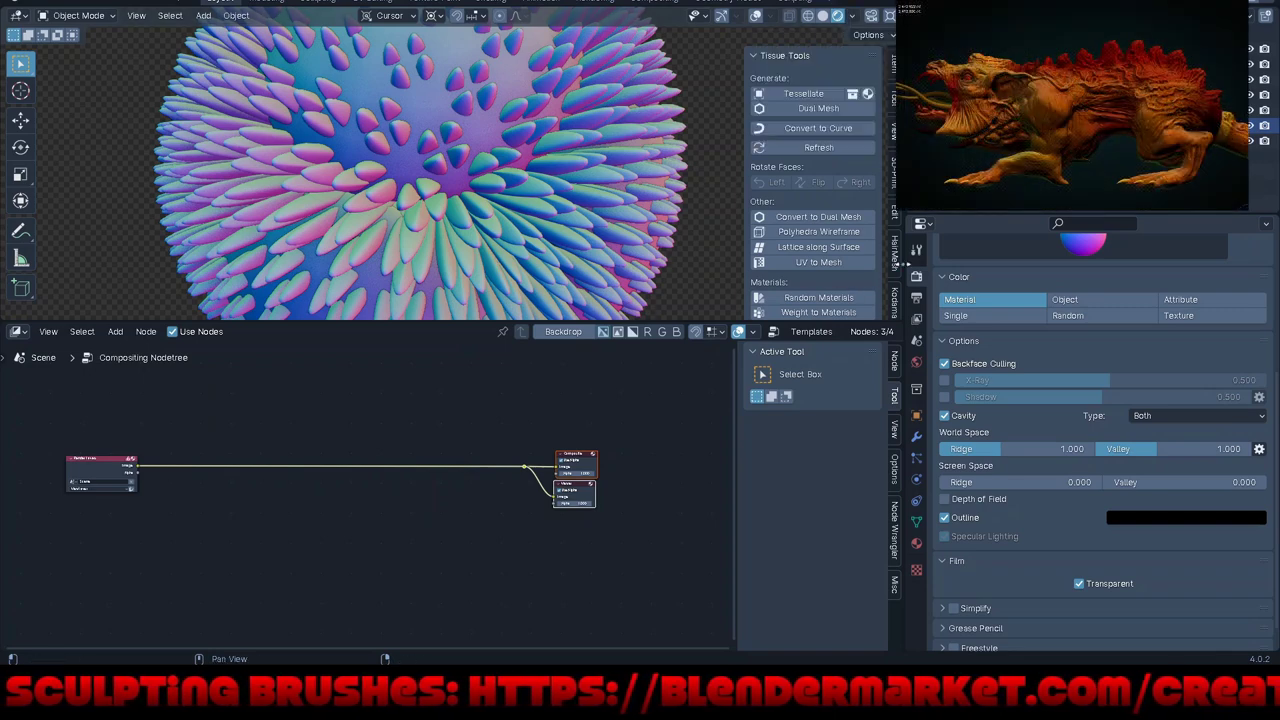
pyautogui.moveTo(902, 262); pyautogui.dragTo(1262, 262)
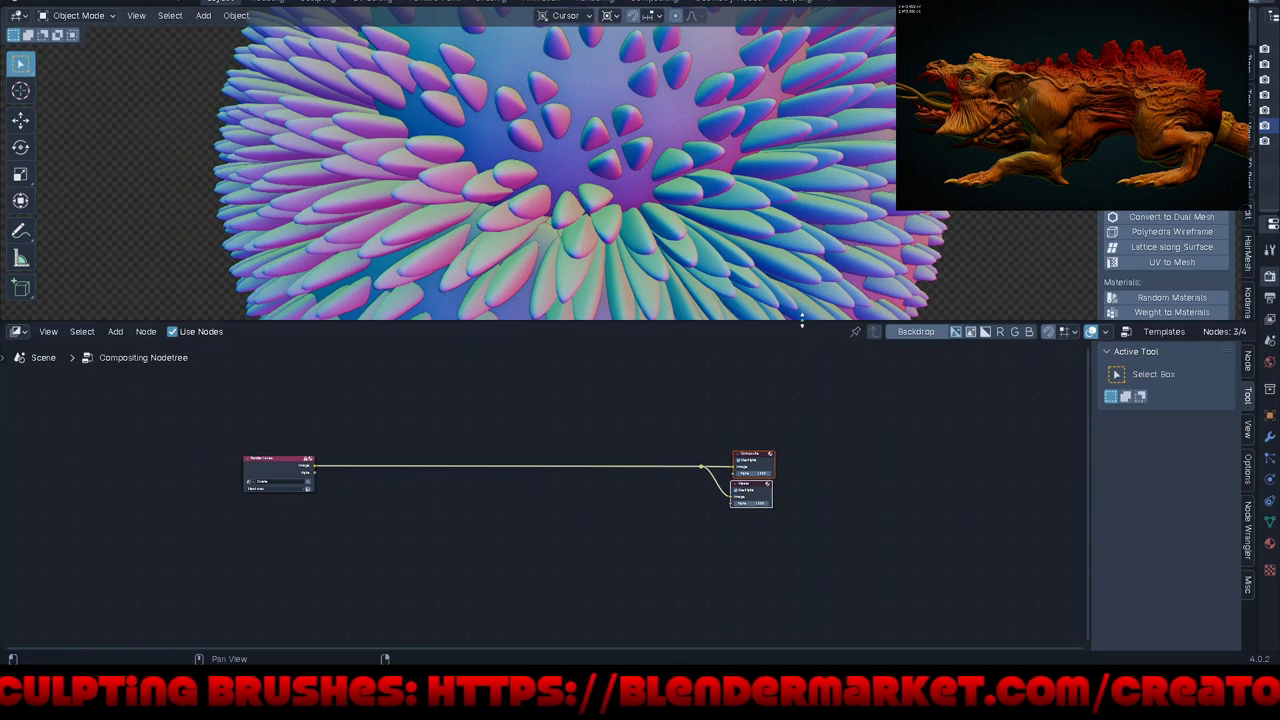
pyautogui.moveTo(801, 318); pyautogui.dragTo(801, 530)
pyautogui.scroll(-4, 530, 315)
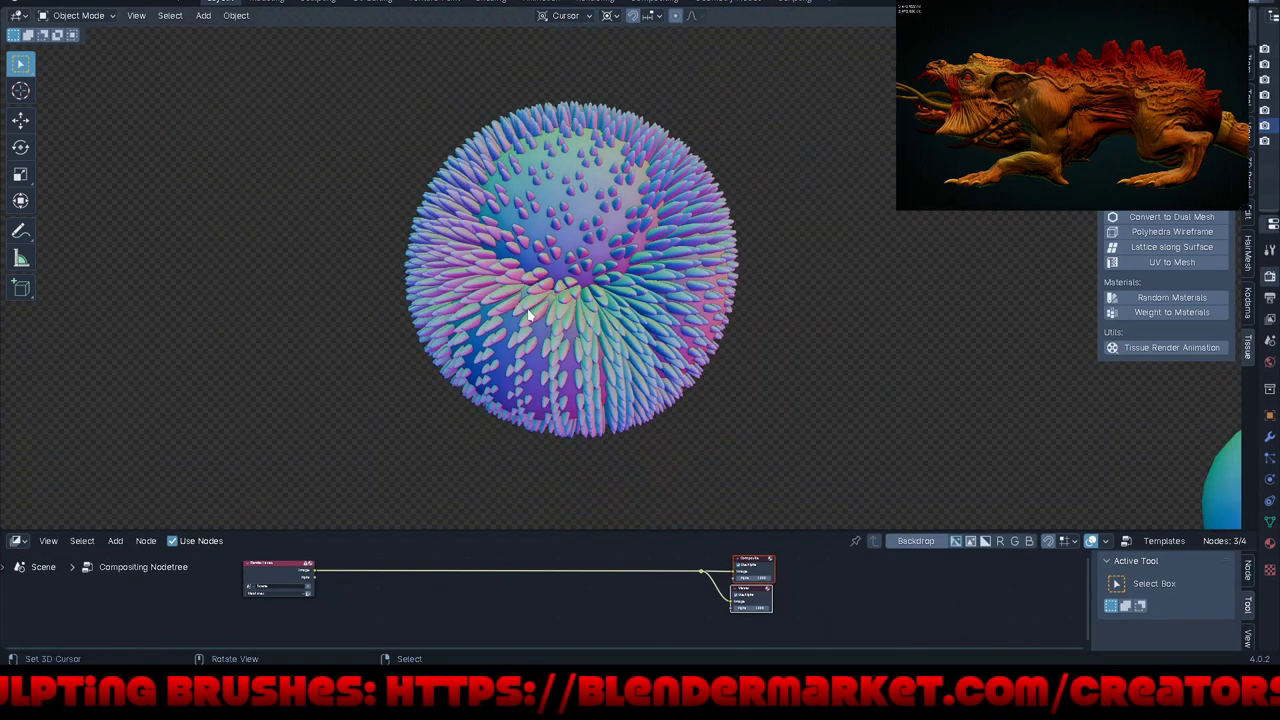
pyautogui.moveTo(530, 315)
pyautogui.mouseDown(button='middle')
pyautogui.moveTo(740, 268)
pyautogui.moveTo(580, 266)
pyautogui.moveTo(540, 360)
pyautogui.mouseUp(button='middle')
pyautogui.click(465, 609)
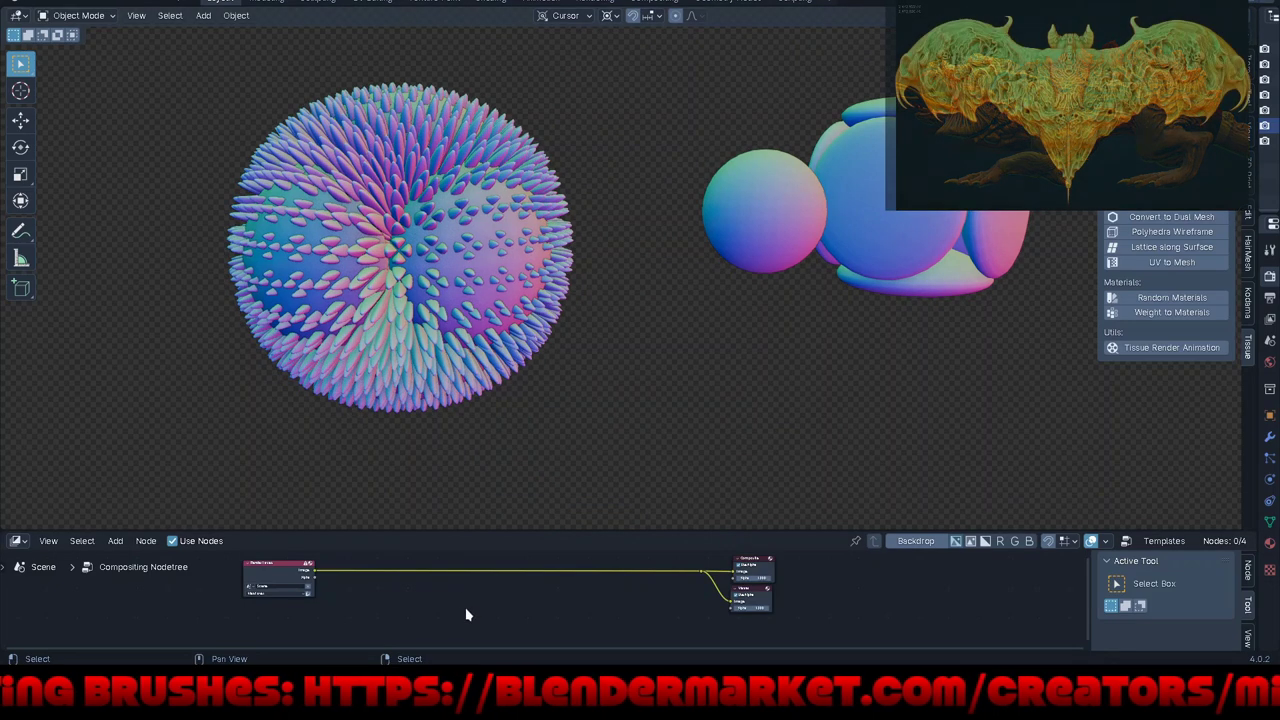
# Step: Insert a Glare node between Render Layers and the outputs
pyautogui.hotkey('shift', 'a')
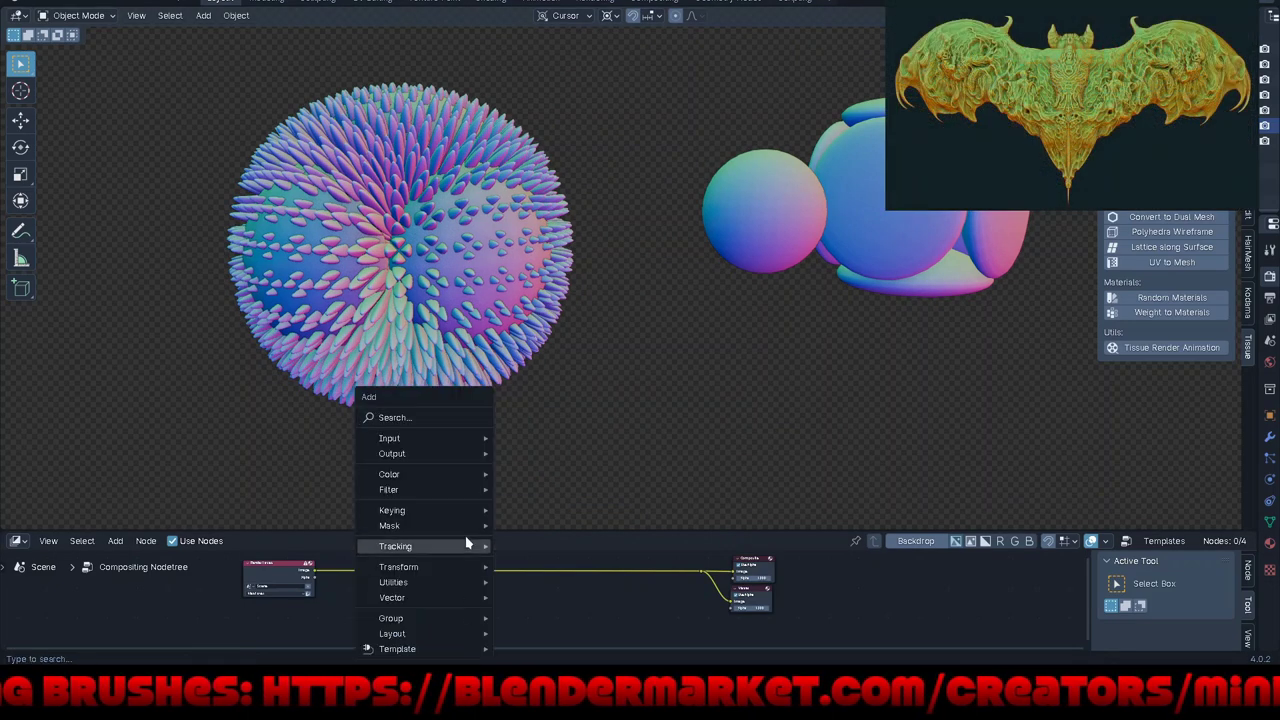
pyautogui.moveTo(388, 489)
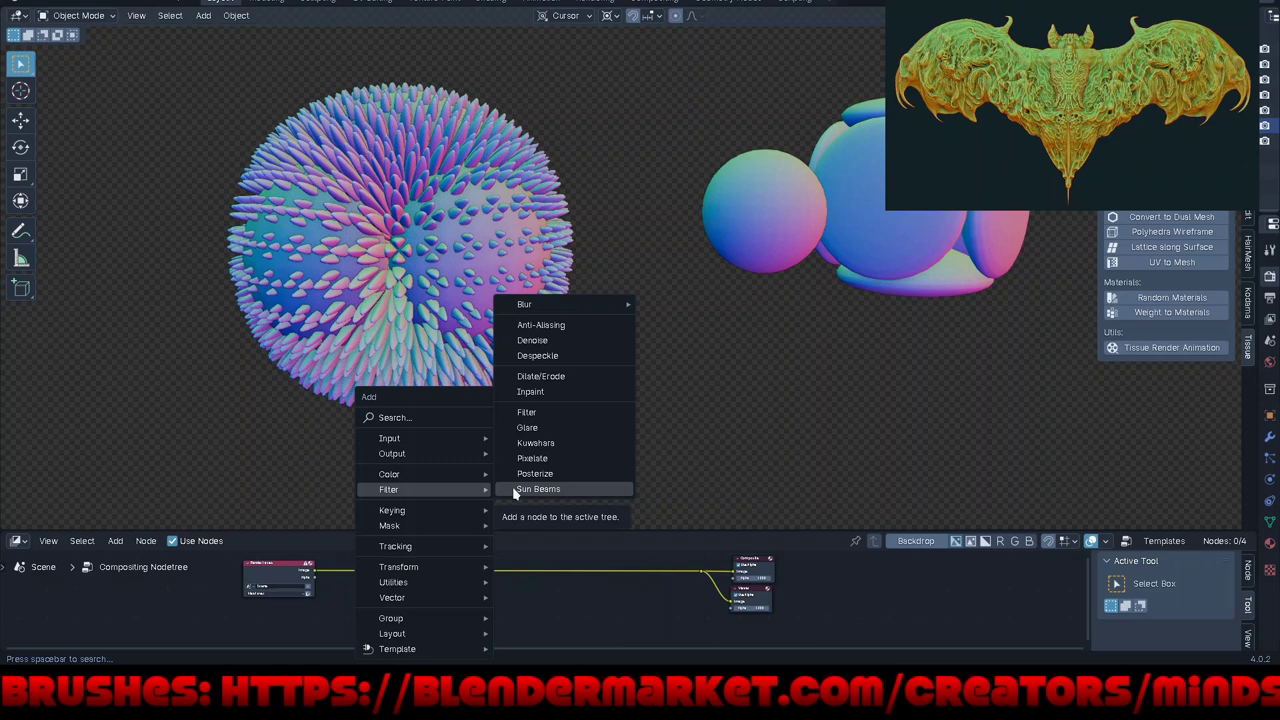
pyautogui.click(525, 413)
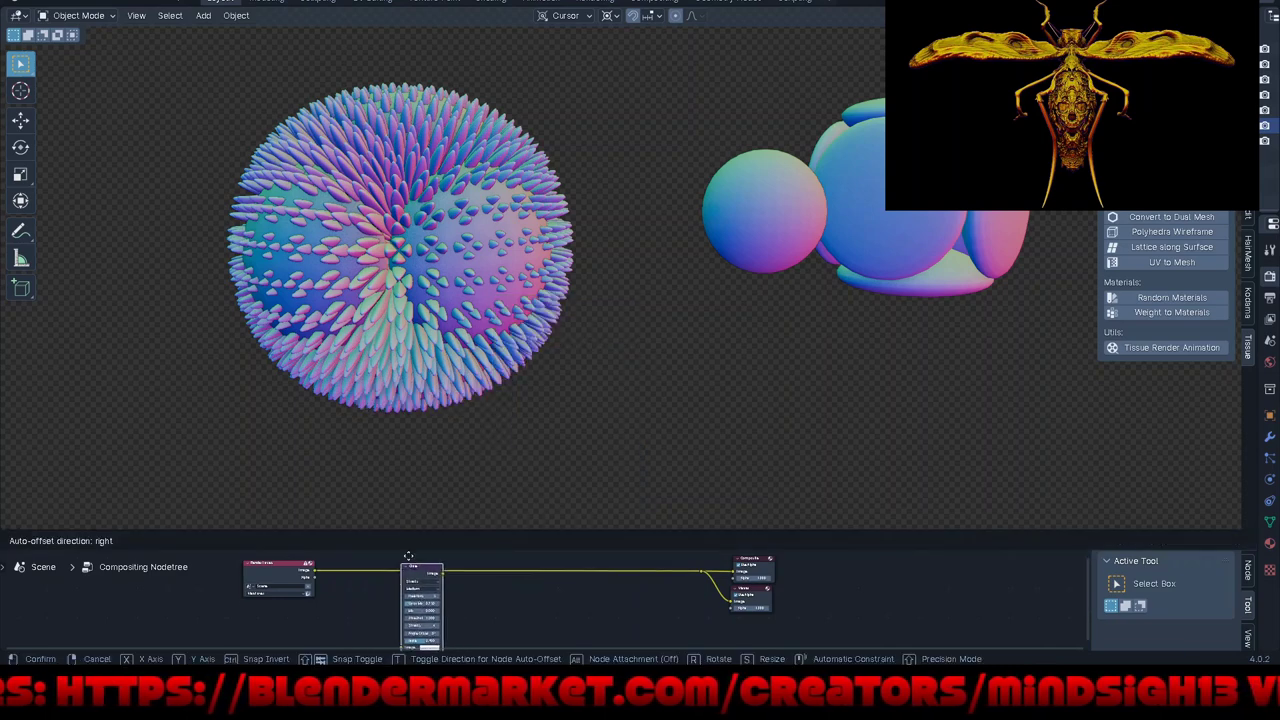
pyautogui.click(410, 558)
pyautogui.scroll(-3, 550, 590)
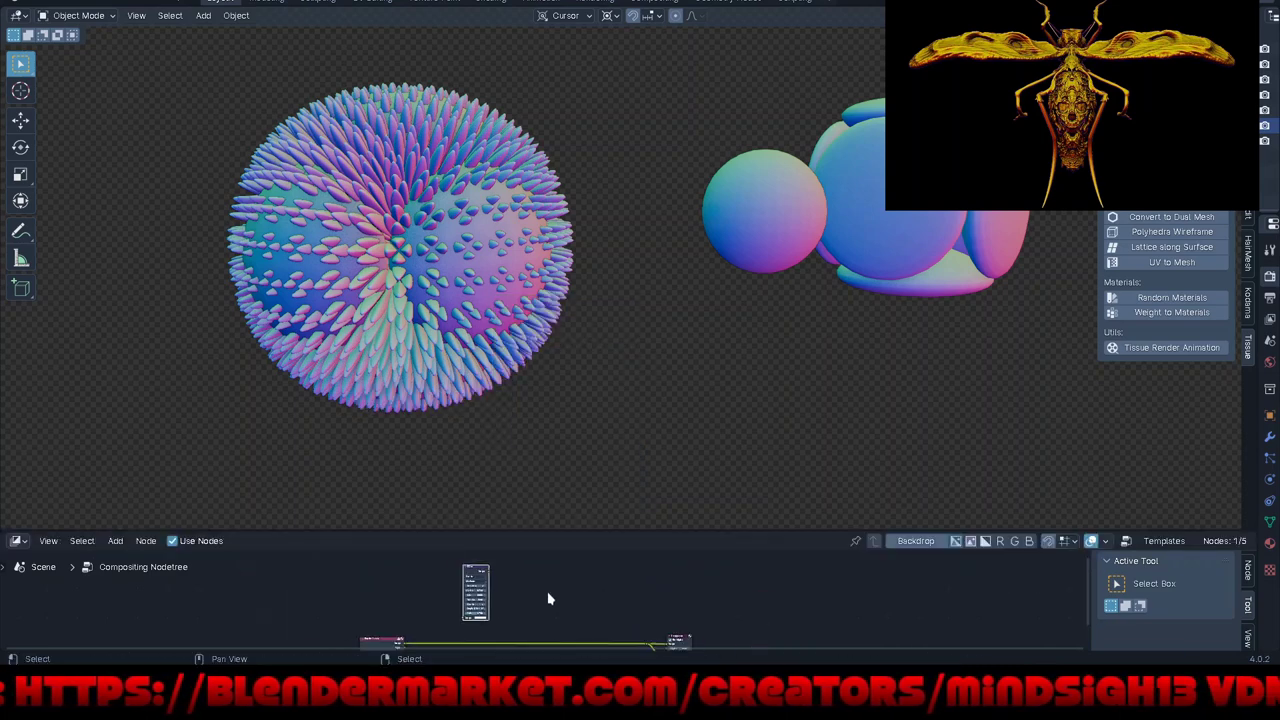
pyautogui.press('Home')
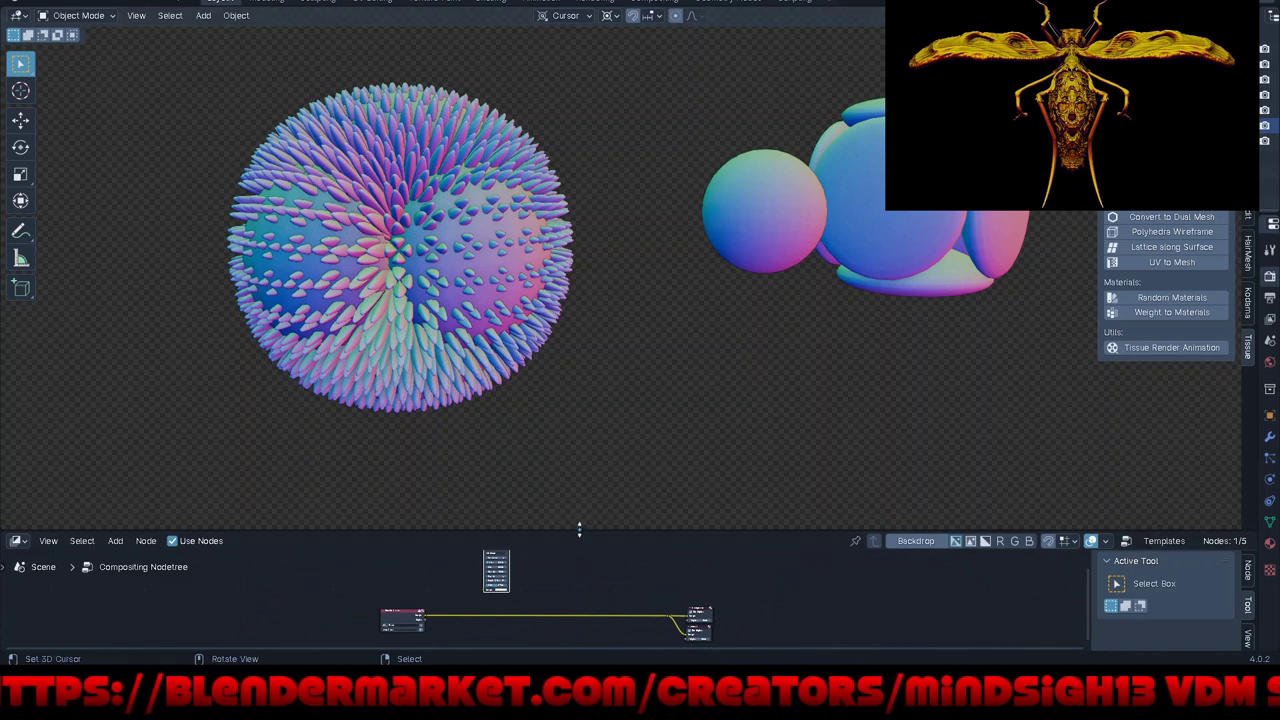
pyautogui.moveTo(579, 529); pyautogui.dragTo(583, 100)
pyautogui.scroll(2, 547, 308)
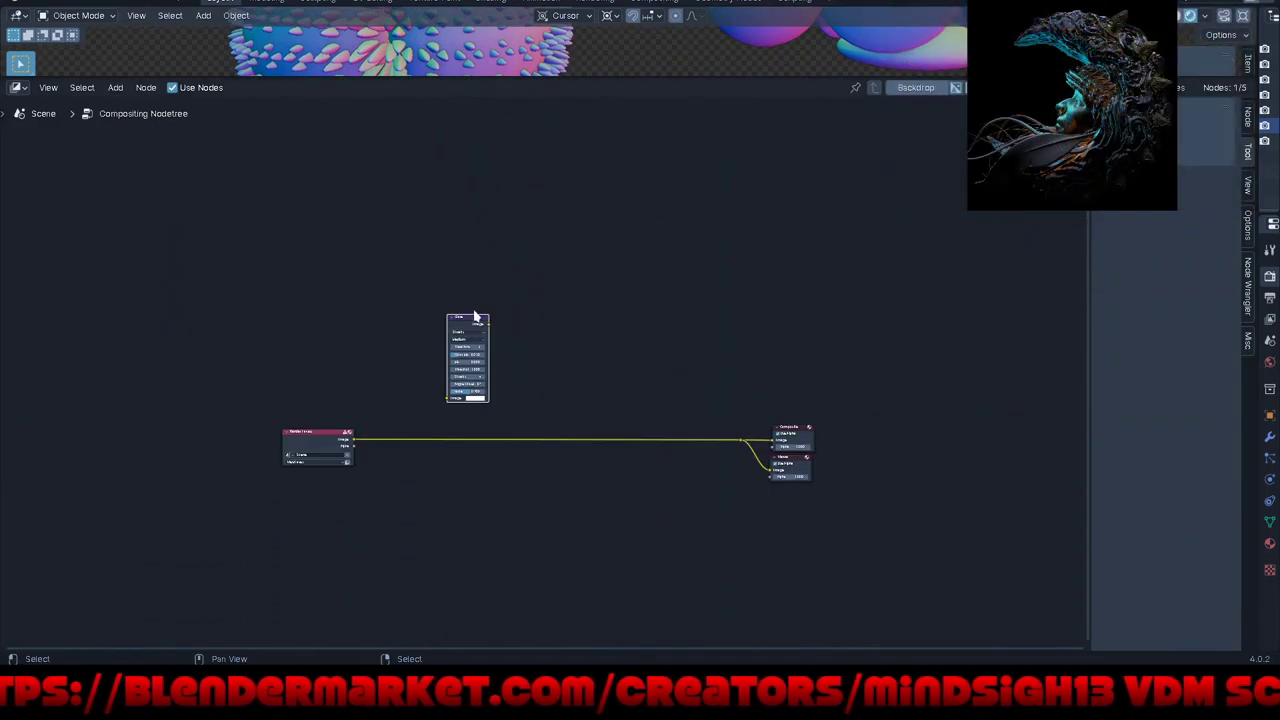
pyautogui.moveTo(463, 327); pyautogui.dragTo(472, 428)
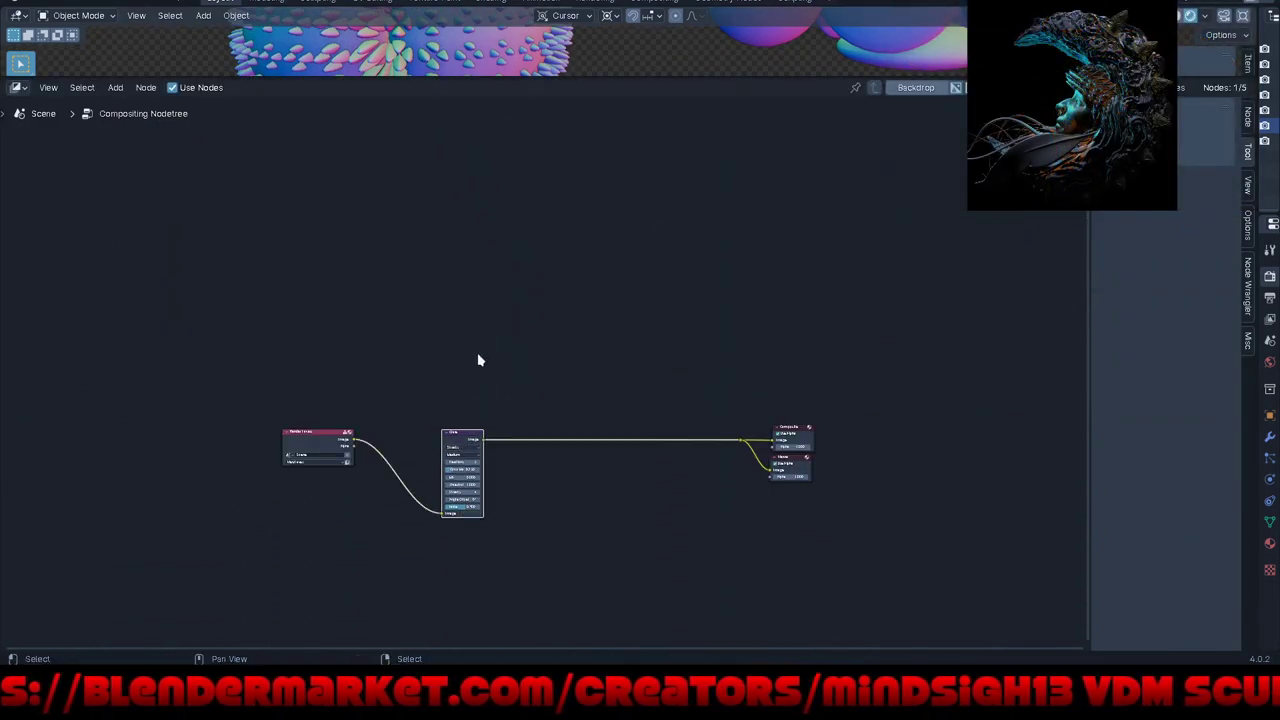
# Step: Add a Mix Color node after Glare, fed by the Render Layers image, factor 0.500
pyautogui.hotkey('shift', 'a')
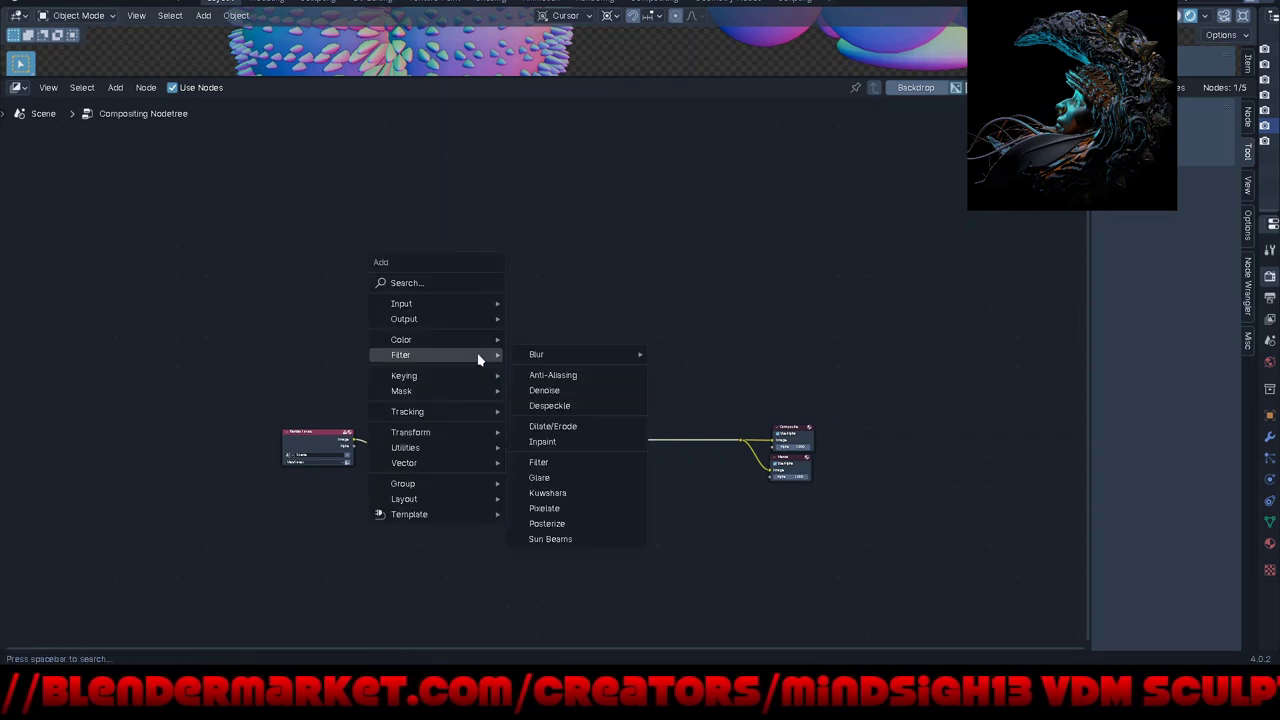
pyautogui.moveTo(538, 359)
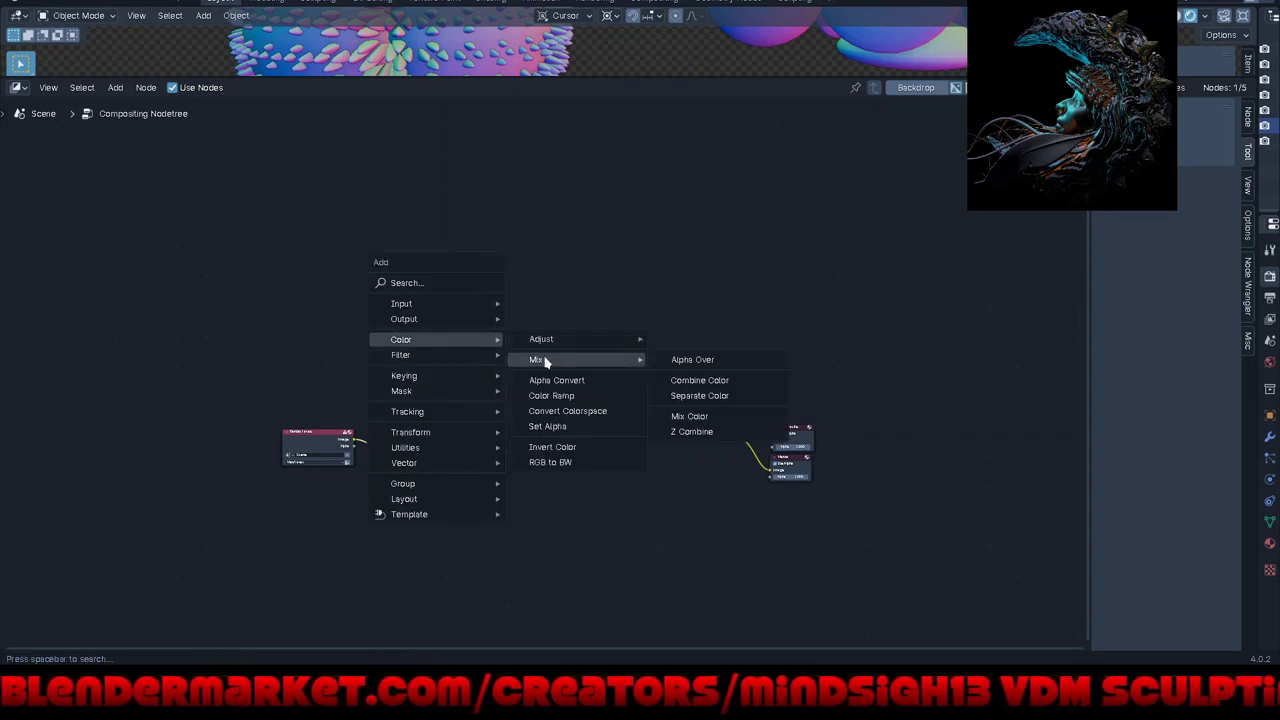
pyautogui.click(670, 416)
pyautogui.click(633, 432)
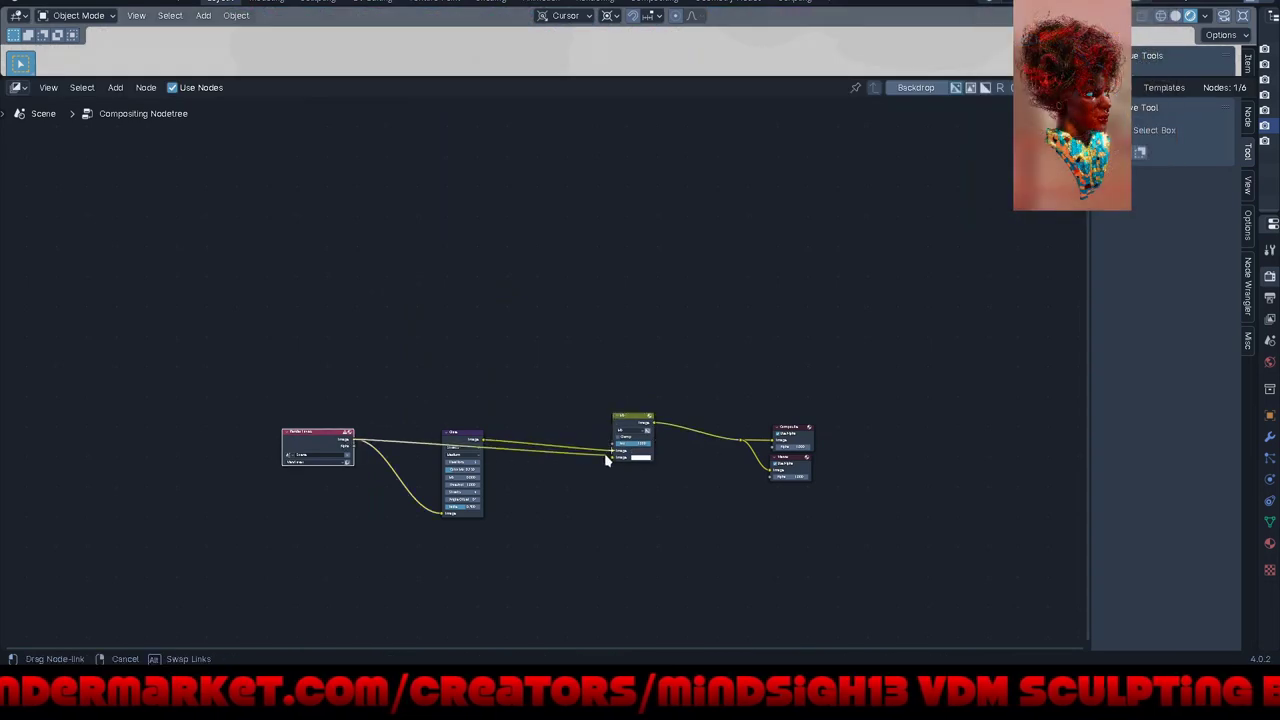
pyautogui.moveTo(352, 441); pyautogui.dragTo(616, 457)
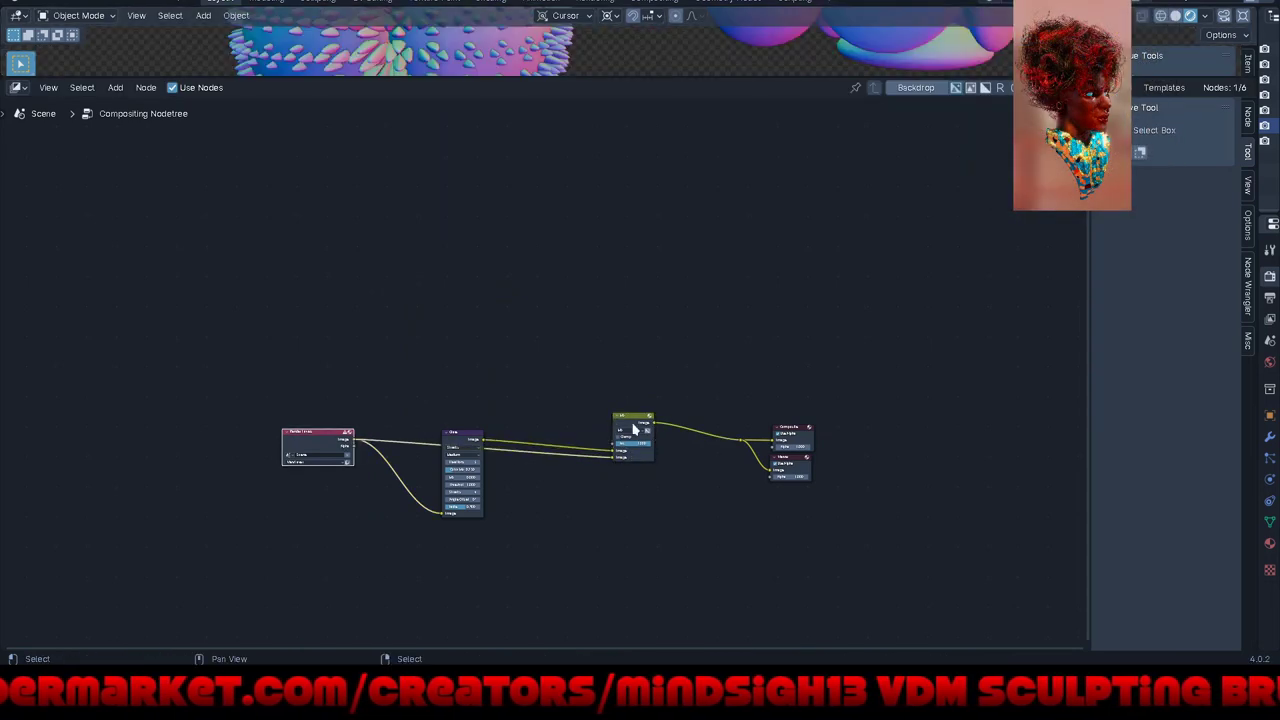
pyautogui.scroll(3, 633, 428)
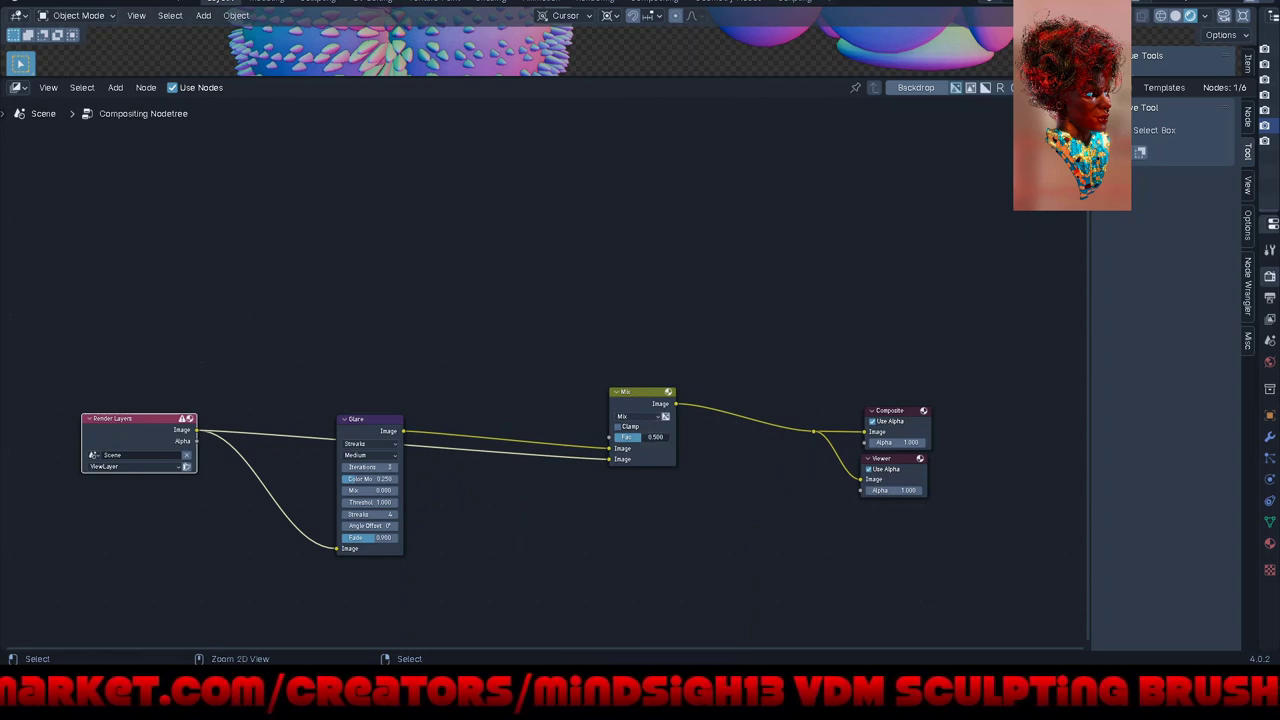
pyautogui.hotkey('ctrl', 'z')
pyautogui.scroll(2, 406, 497)
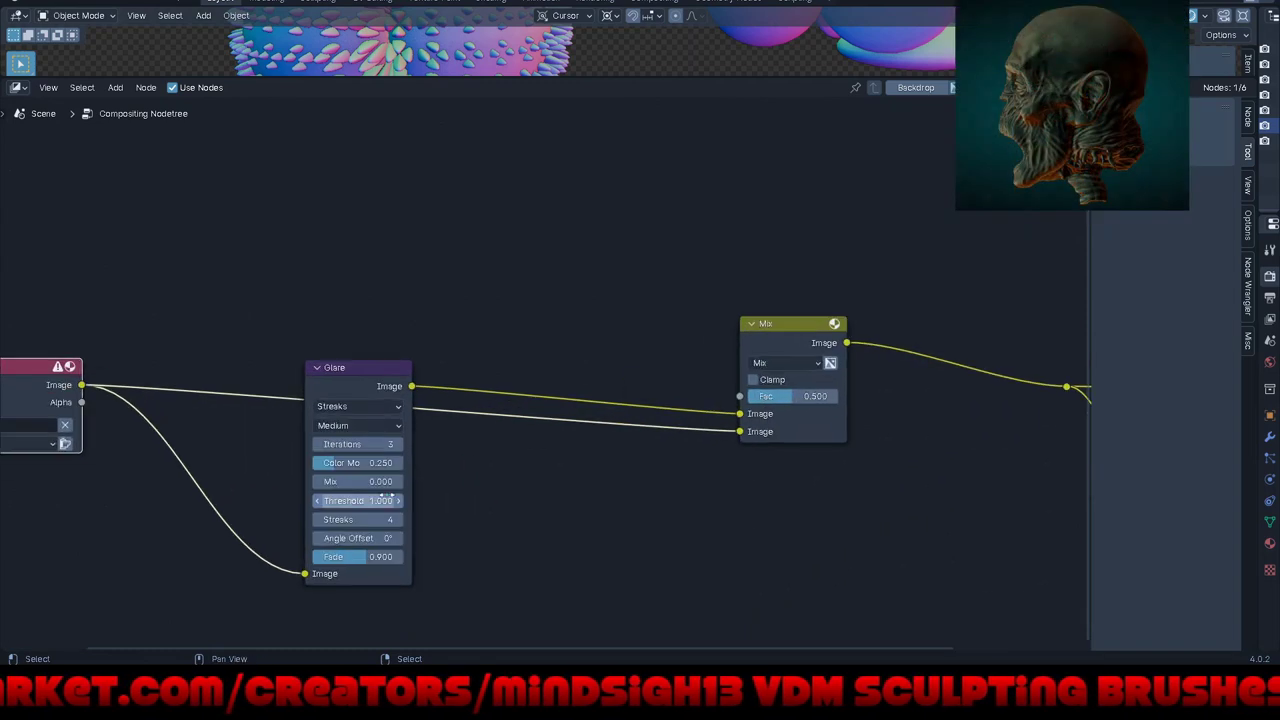
# Step: Set the Glare to Ghosts with Mix 1.000, Threshold 0 and Color Mod 1.000
pyautogui.click(360, 481)
pyautogui.write('1')
pyautogui.press('Return')
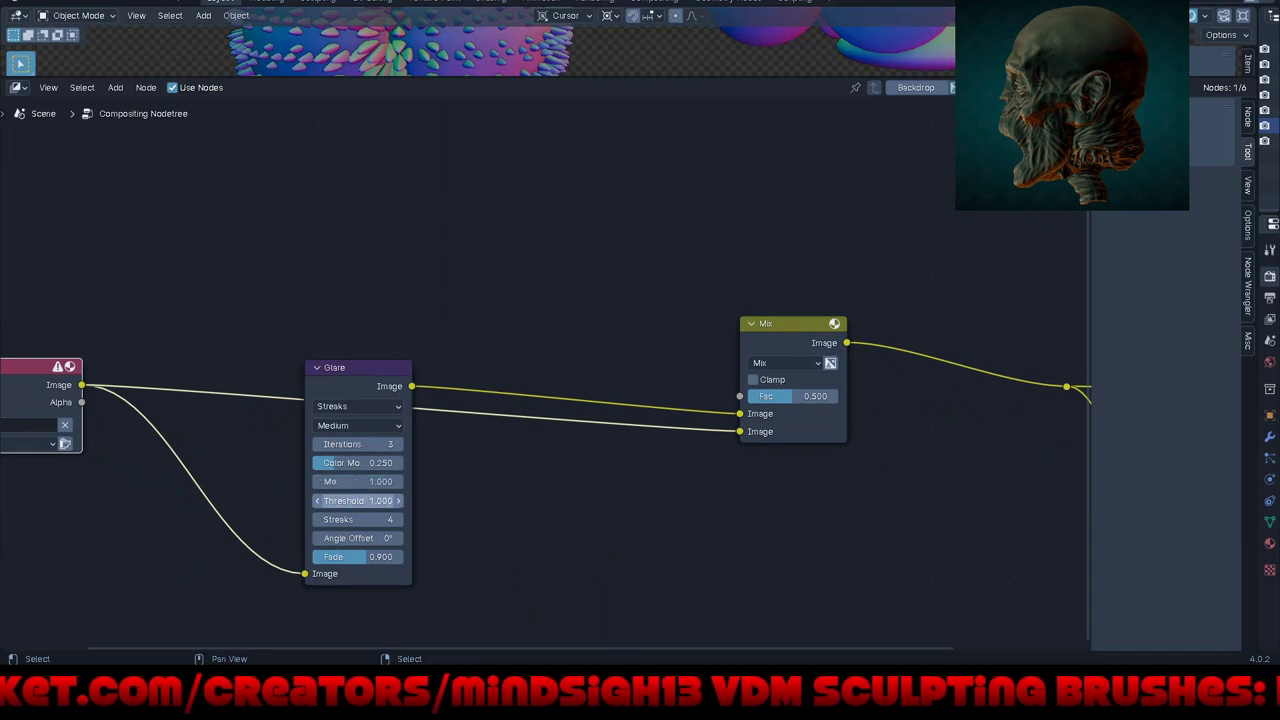
pyautogui.press('BackSpace')
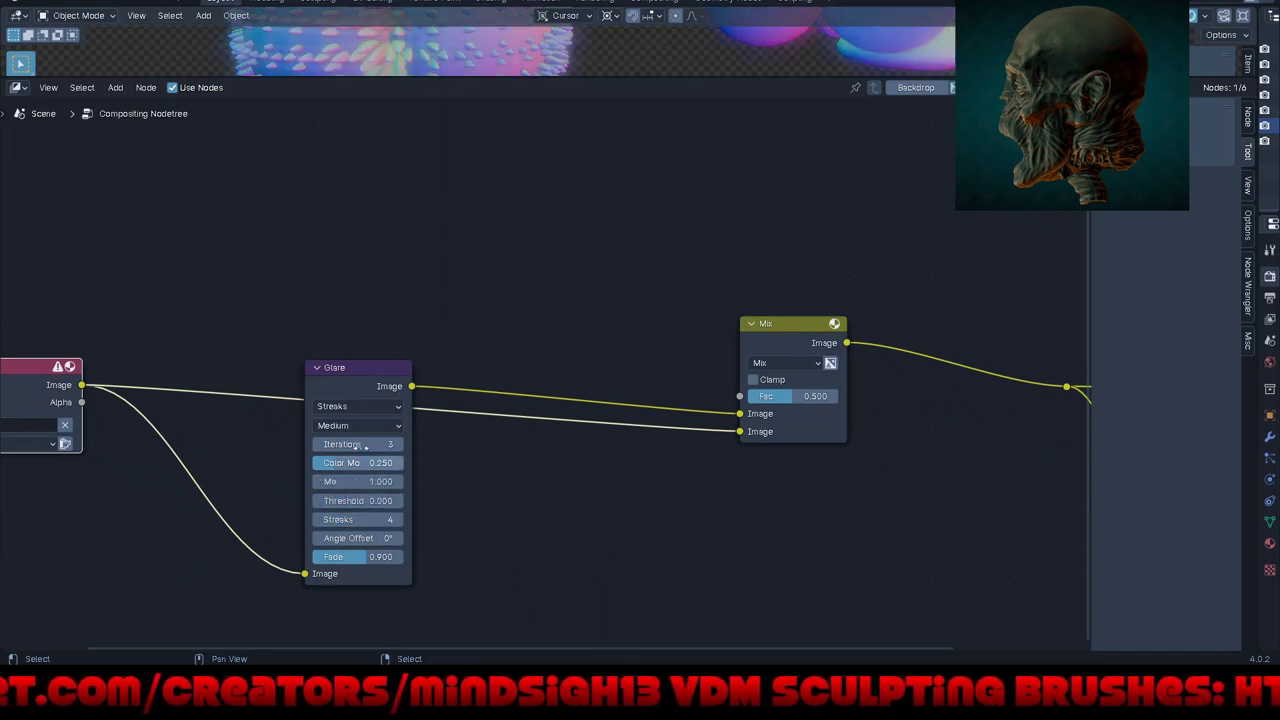
pyautogui.click(375, 408)
pyautogui.click(370, 449)
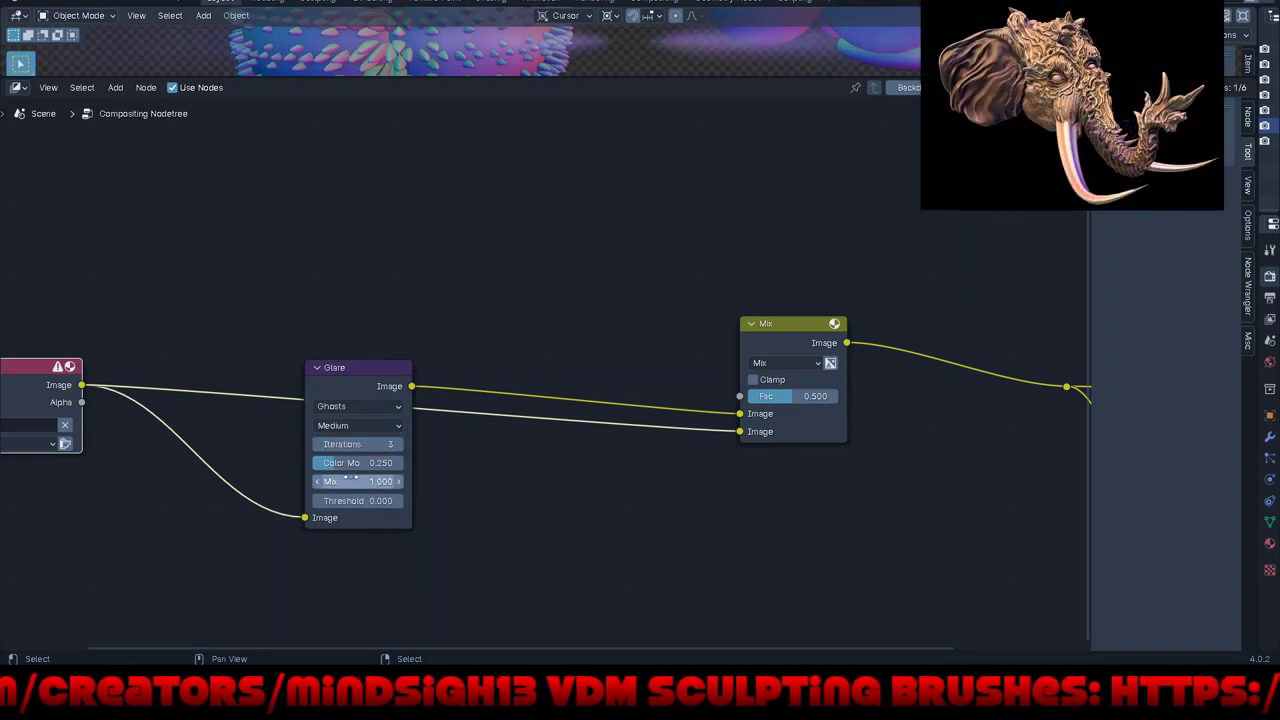
pyautogui.moveTo(350, 463)
pyautogui.mouseDown()
pyautogui.moveTo(400, 463)
pyautogui.moveTo(385, 463)
pyautogui.mouseUp()
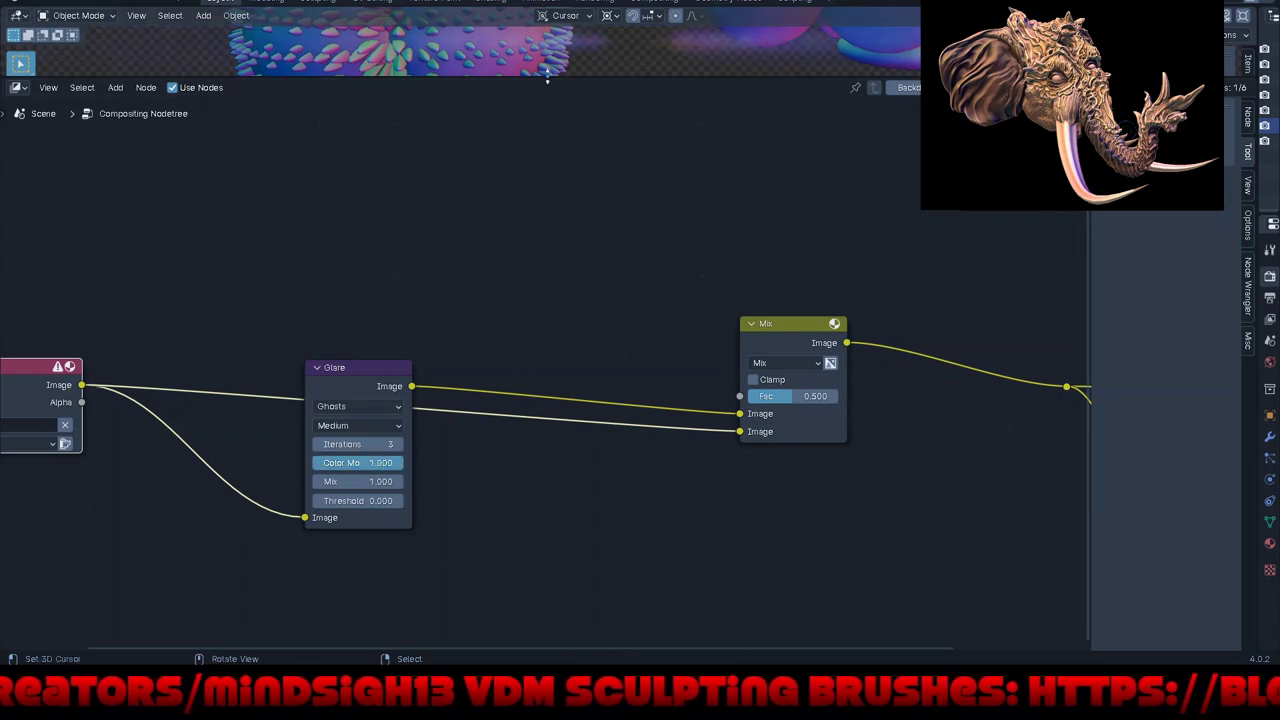
pyautogui.moveTo(545, 78); pyautogui.dragTo(562, 536)
pyautogui.moveTo(554, 418)
pyautogui.mouseDown(button='middle')
pyautogui.moveTo(614, 371)
pyautogui.moveTo(660, 434)
pyautogui.moveTo(523, 400)
pyautogui.moveTo(480, 335)
pyautogui.moveTo(237, 357)
pyautogui.moveTo(423, 323)
pyautogui.moveTo(333, 300)
pyautogui.mouseUp(button='middle')
pyautogui.moveTo(452, 313)
pyautogui.mouseDown(button='middle')
pyautogui.moveTo(360, 217)
pyautogui.moveTo(360, 186)
pyautogui.moveTo(380, 291)
pyautogui.moveTo(458, 314)
pyautogui.mouseUp(button='middle')
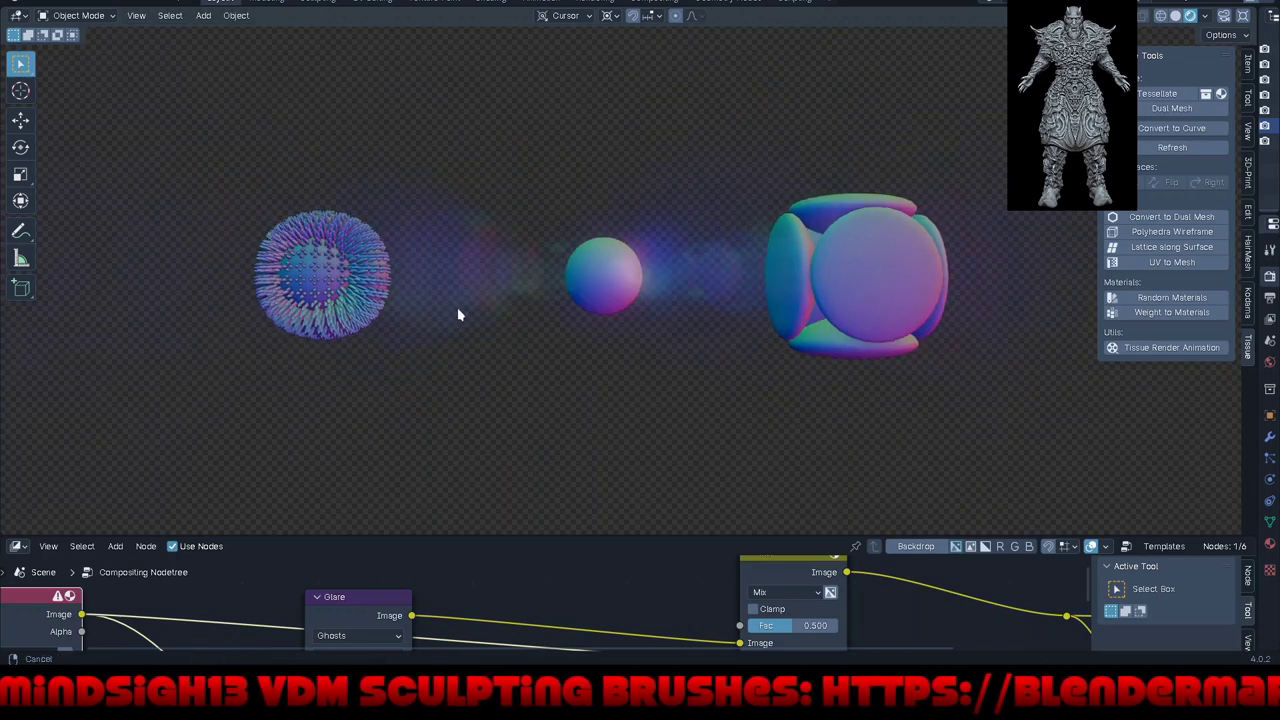
# Step: Set the Mix node to Multiply blending at factor 1.000
pyautogui.moveTo(516, 537); pyautogui.dragTo(519, 386)
pyautogui.moveTo(385, 528); pyautogui.dragTo(375, 597)
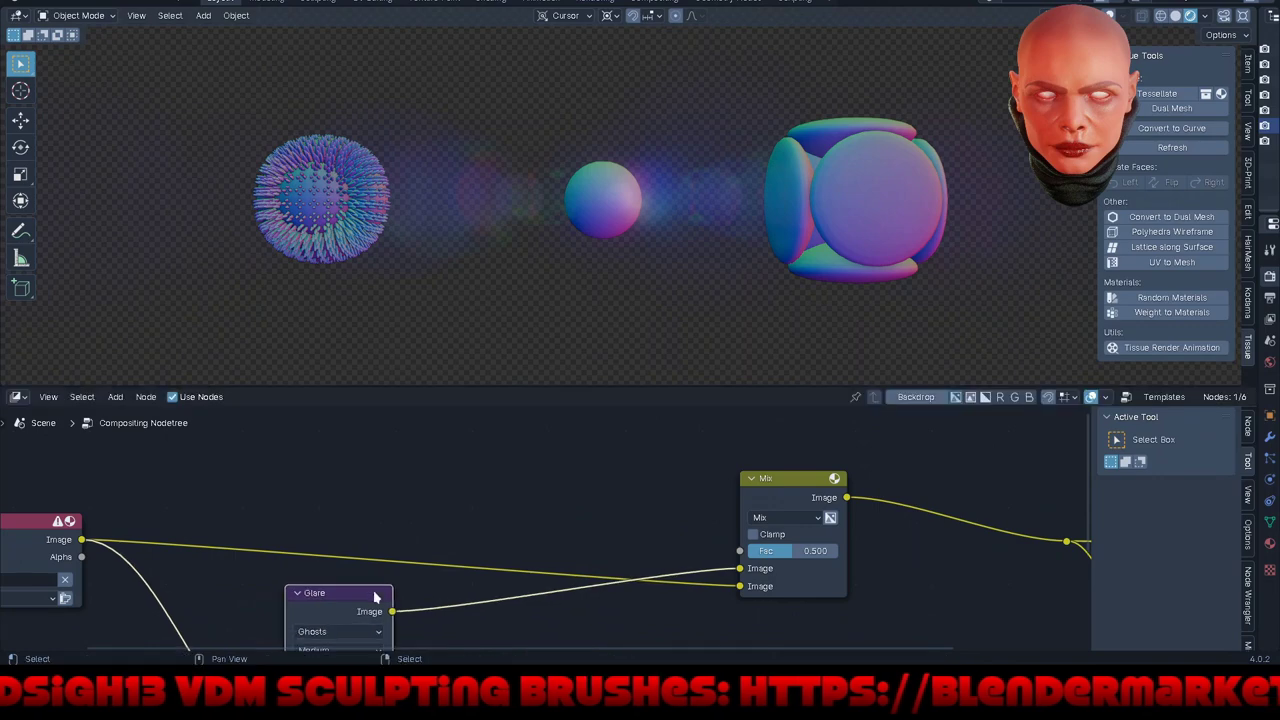
pyautogui.moveTo(531, 514); pyautogui.dragTo(540, 437, button='middle')
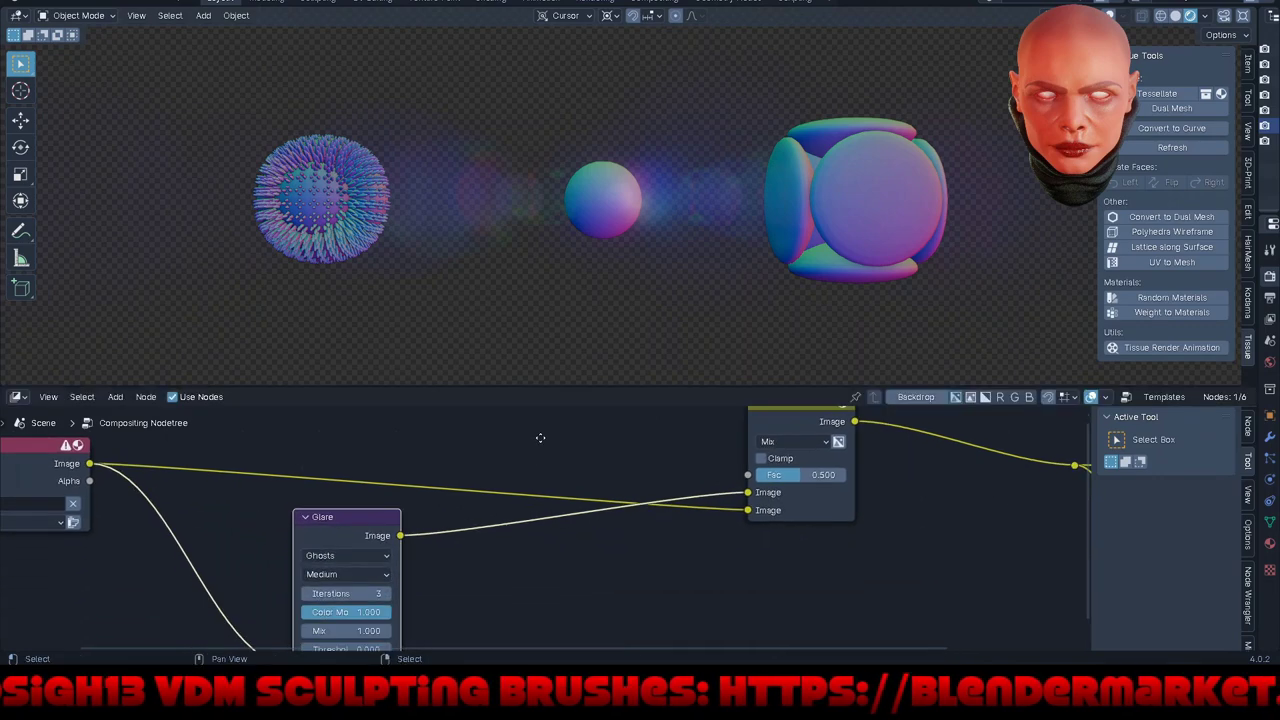
pyautogui.click(817, 444)
pyautogui.click(784, 128)
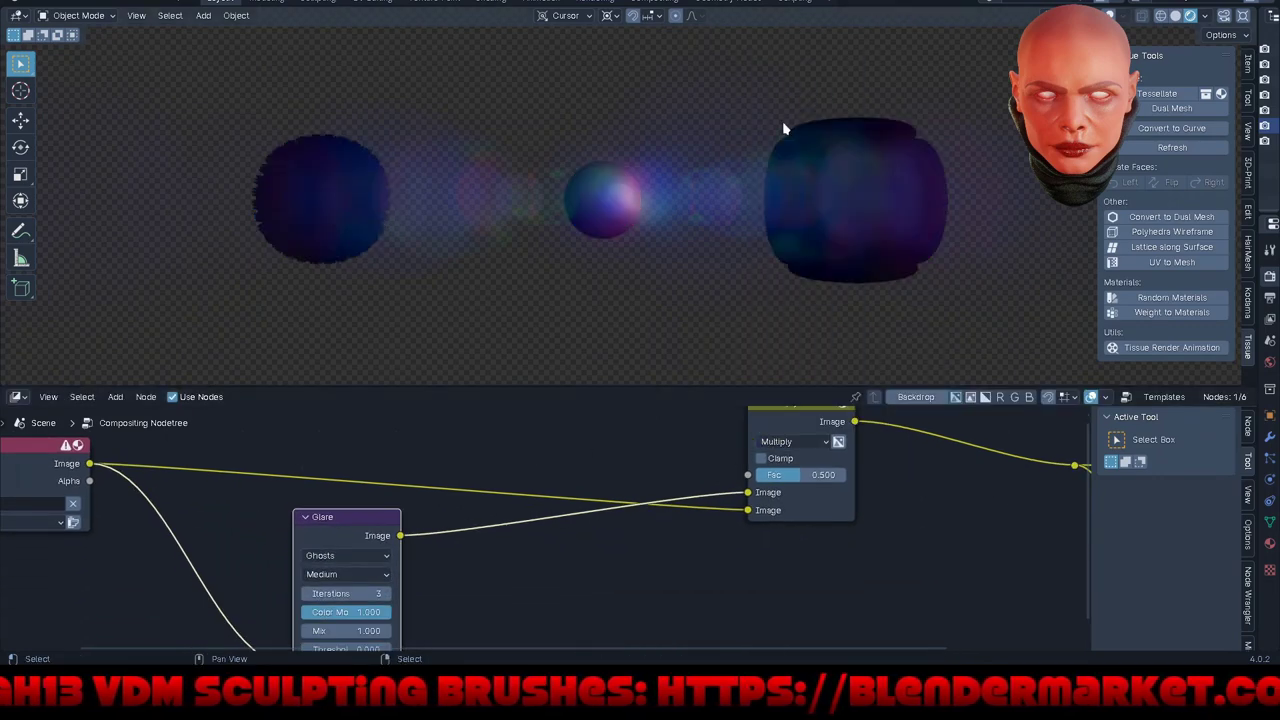
pyautogui.moveTo(800, 475); pyautogui.dragTo(860, 475)
# Step: Switch the Mix node's blend mode to Difference
pyautogui.click(812, 442)
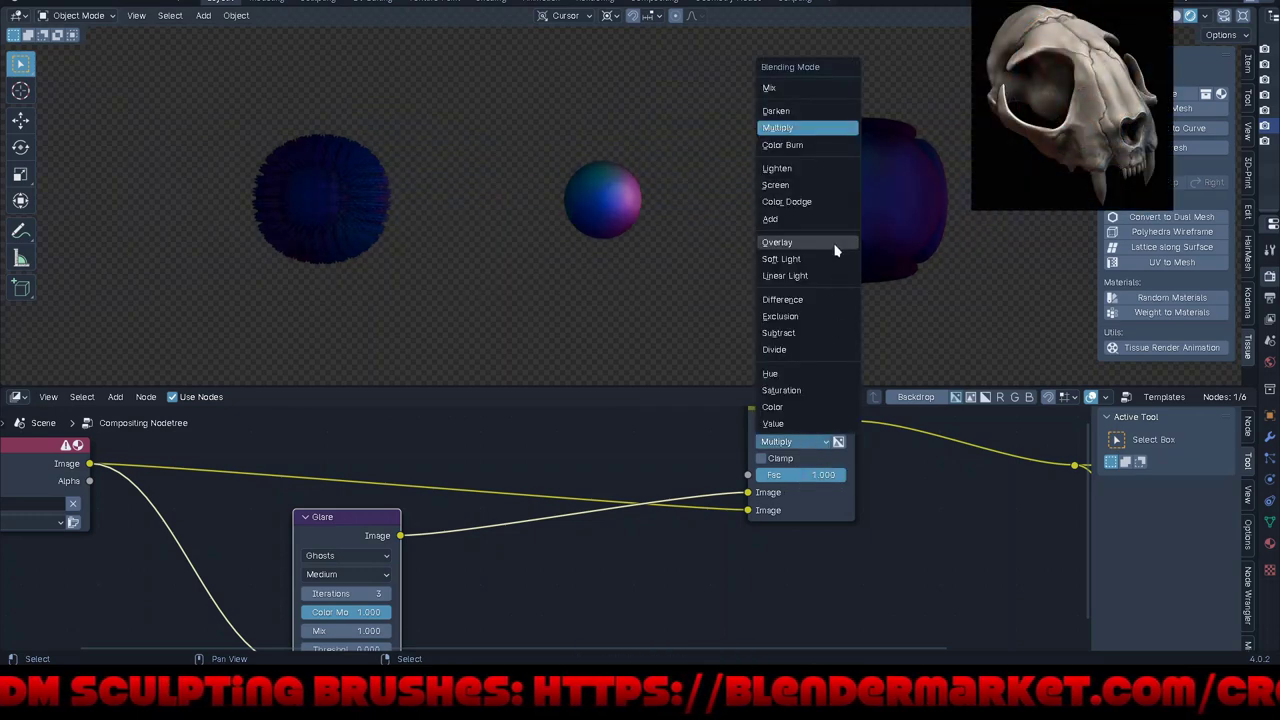
pyautogui.click(821, 300)
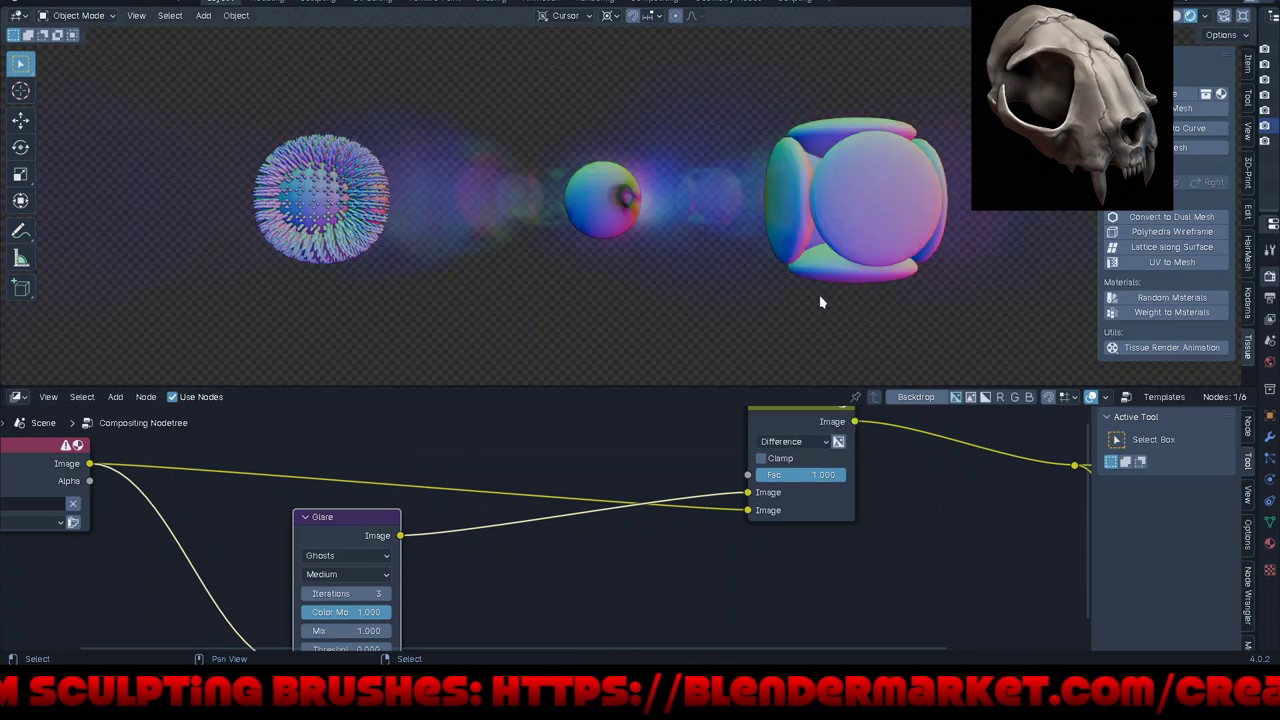
pyautogui.moveTo(822, 475); pyautogui.dragTo(818, 475)
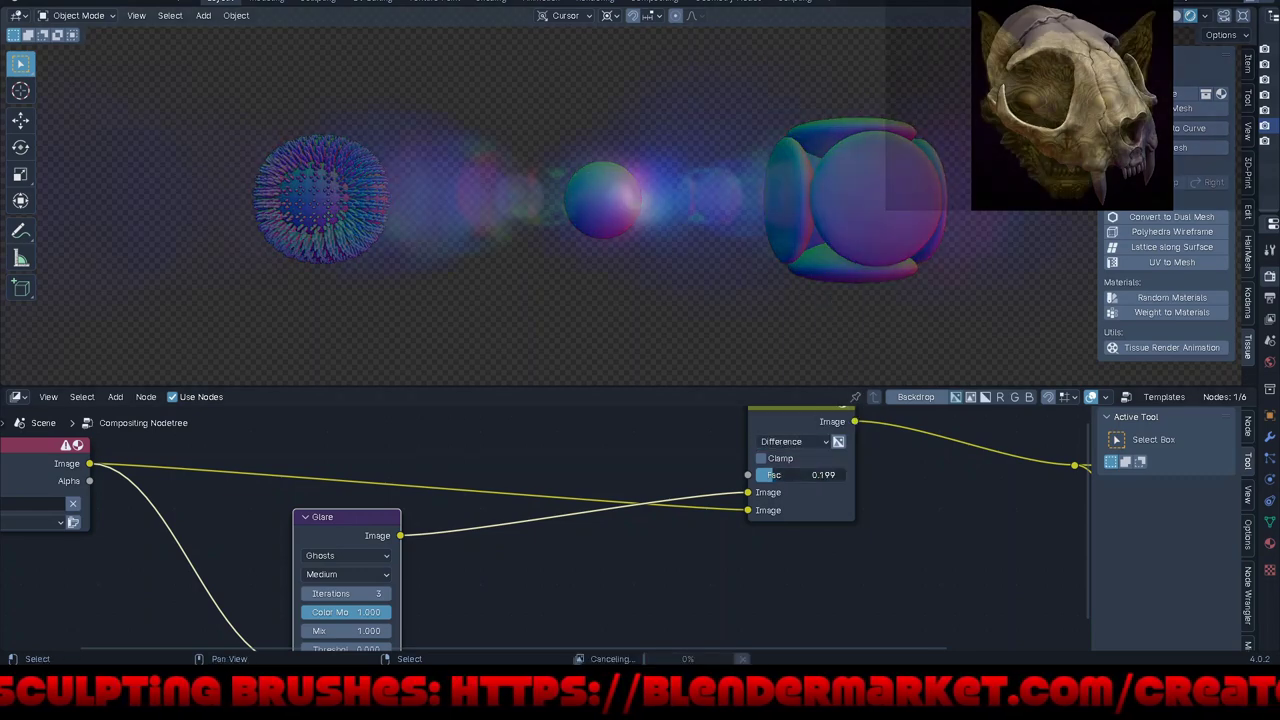
pyautogui.press('g')
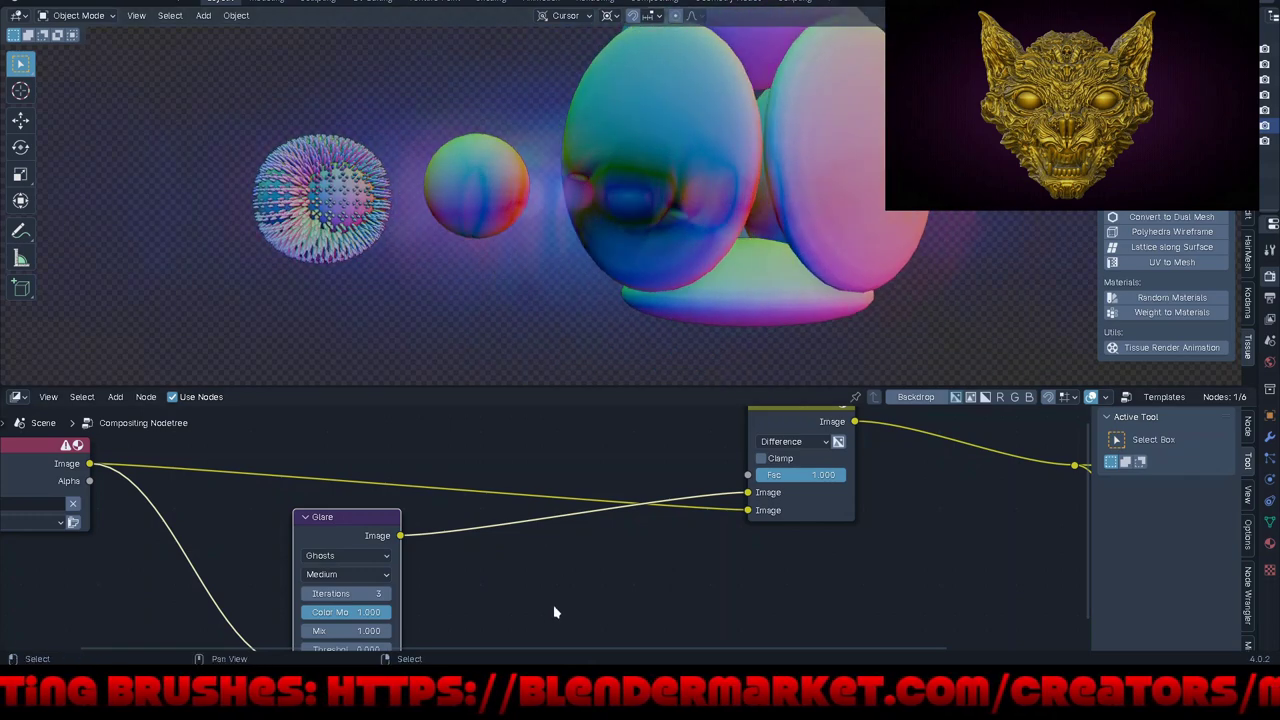
pyautogui.hotkey('shift', 'a')
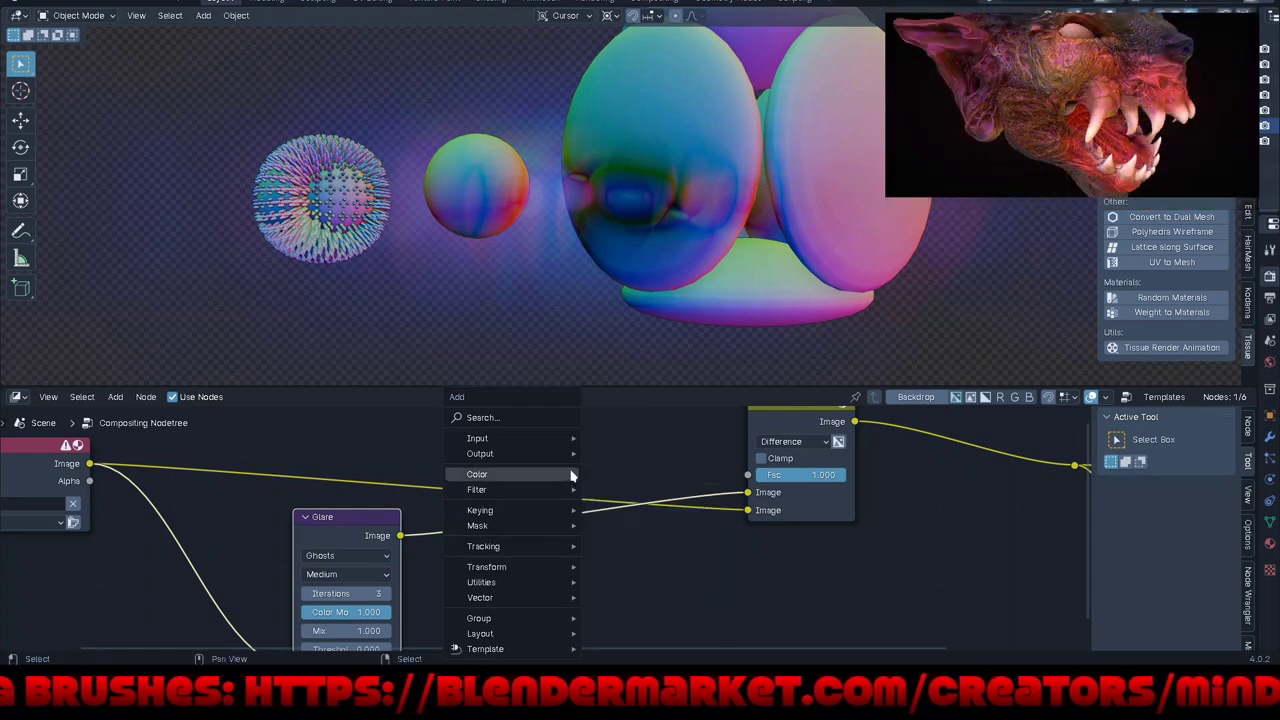
pyautogui.moveTo(476, 489)
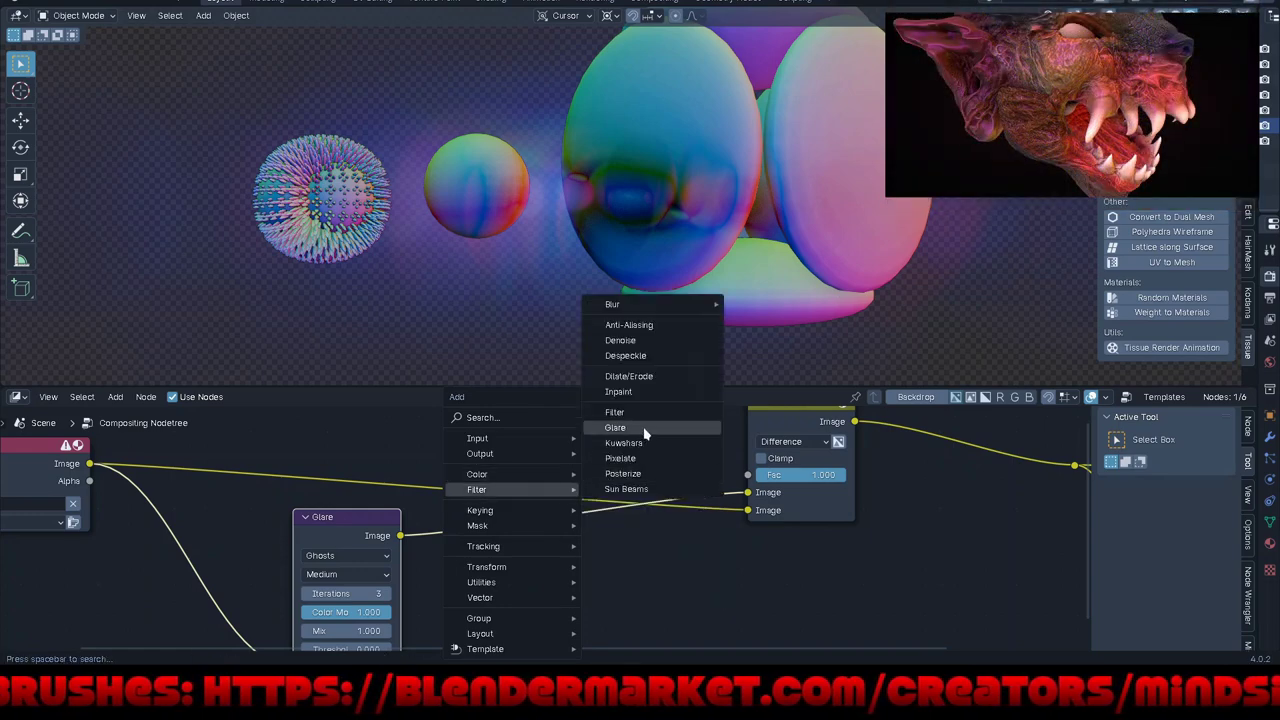
# Step: Drop a Filter node before the outputs and set it to Kirsch with factor 3.000
pyautogui.click(644, 413)
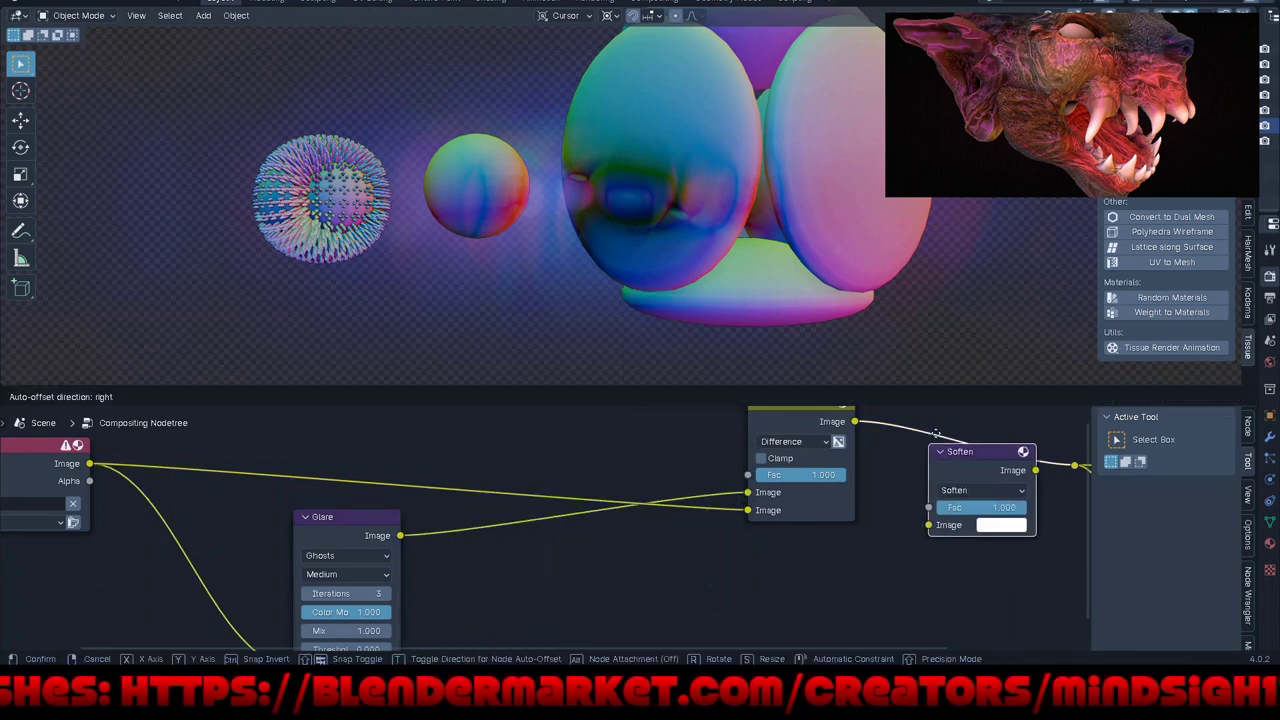
pyautogui.click(897, 504)
pyautogui.moveTo(948, 534); pyautogui.dragTo(651, 504, button='middle')
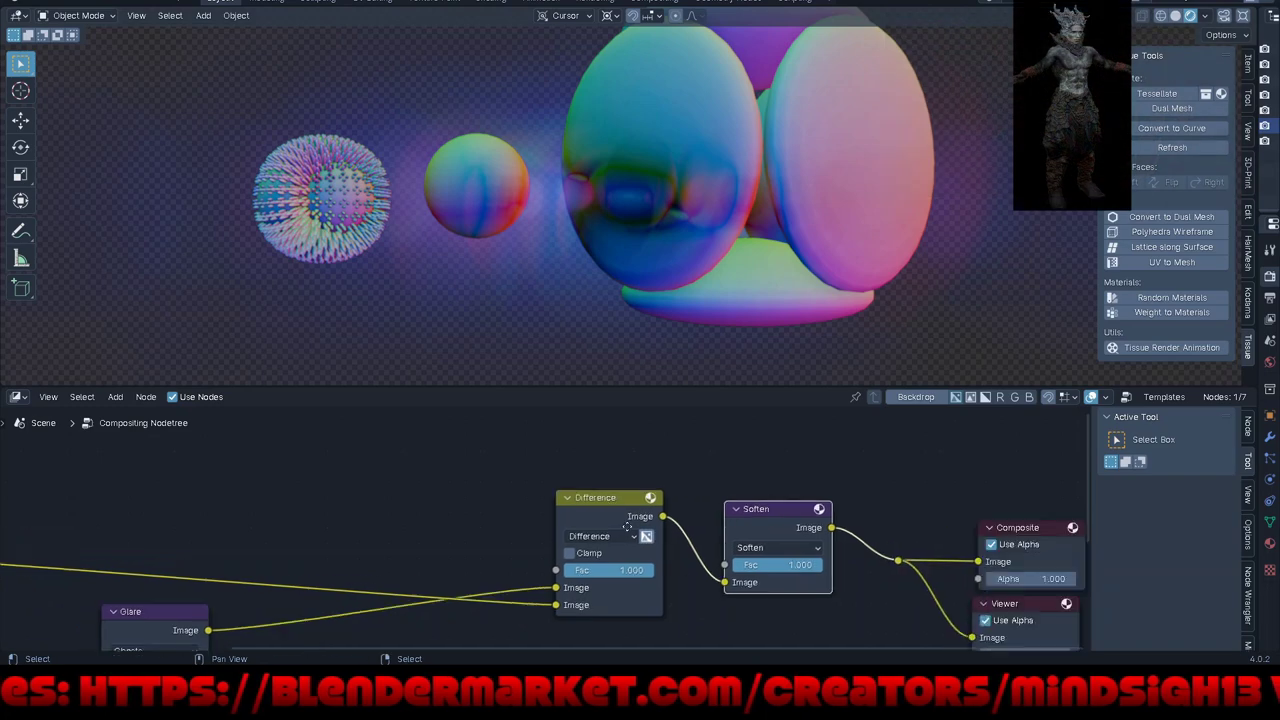
pyautogui.click(651, 522)
pyautogui.click(648, 485)
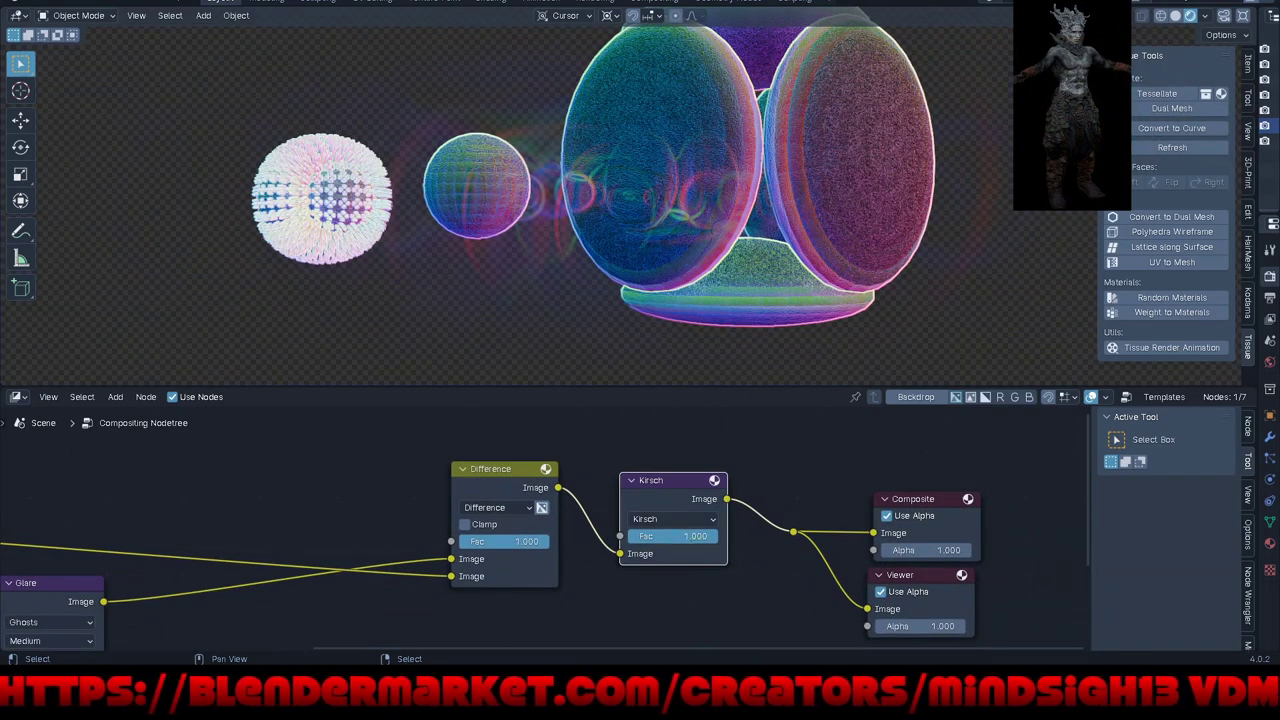
pyautogui.write('3')
pyautogui.press('Return')
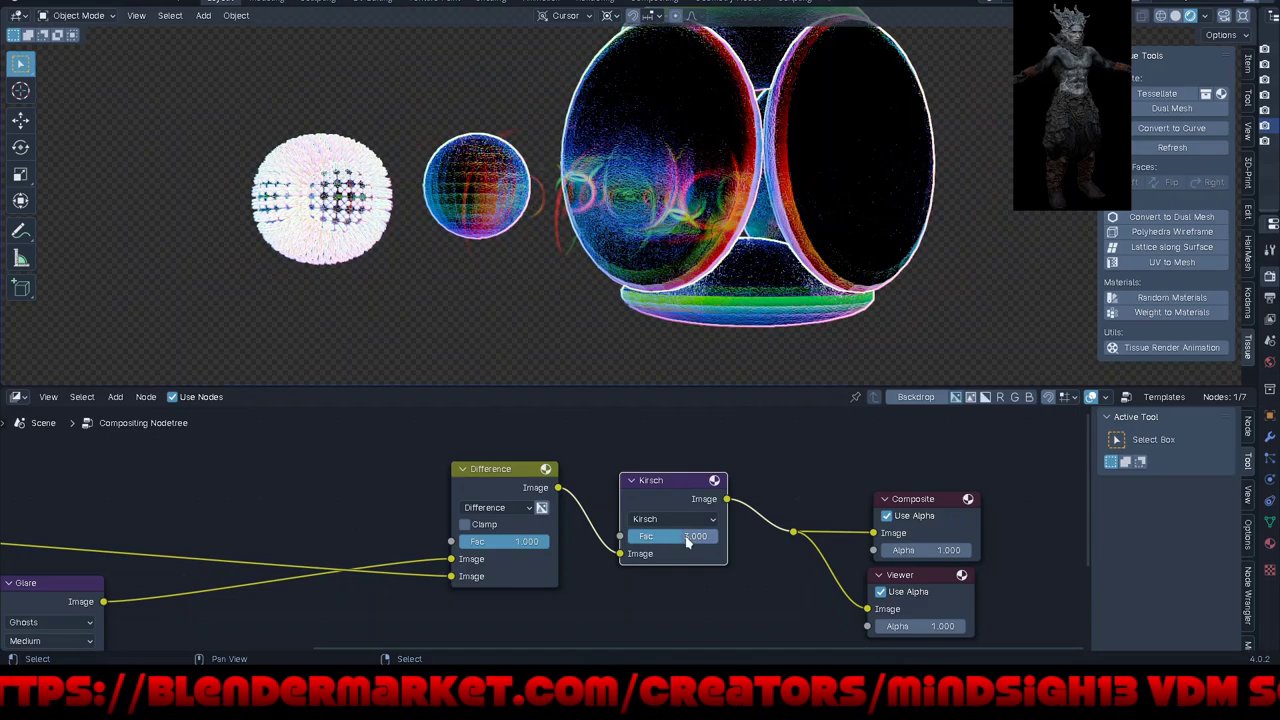
# Step: Inspect the edge effect and ease the Kirsch factor down to 0.868
pyautogui.moveTo(447, 264); pyautogui.dragTo(590, 297, button='middle')
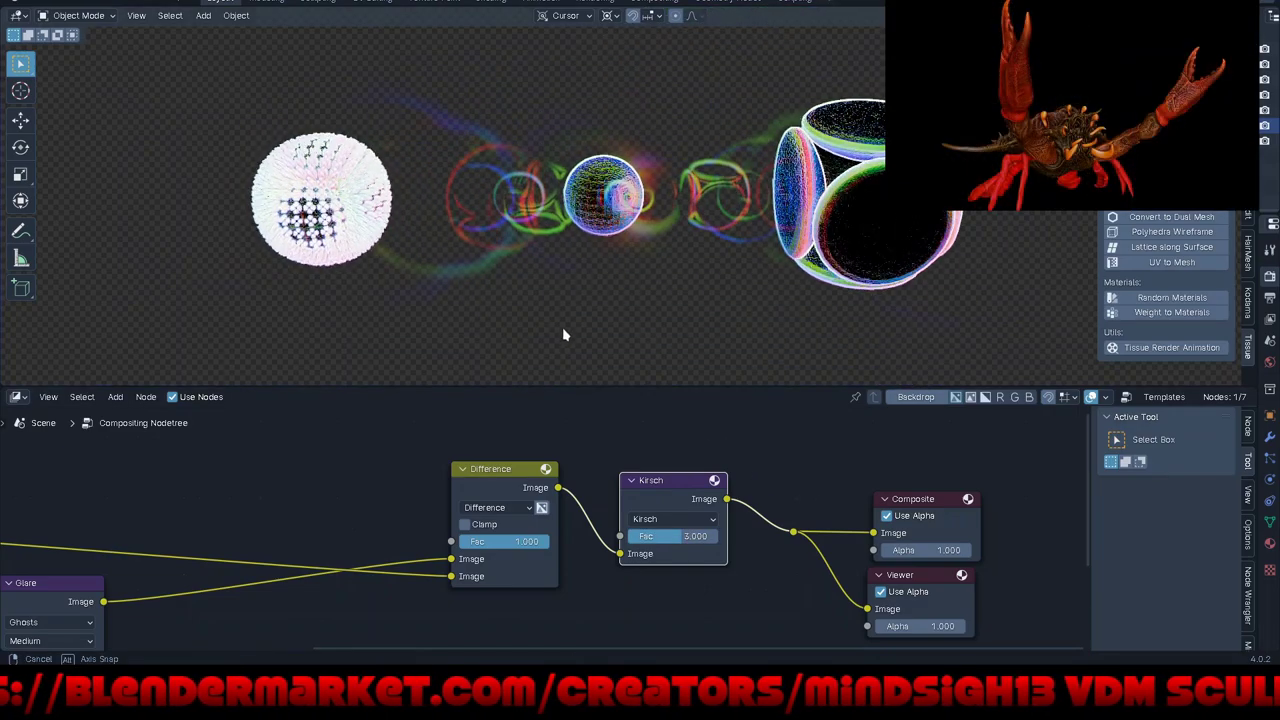
pyautogui.moveTo(590, 297); pyautogui.dragTo(562, 327, button='middle')
pyautogui.scroll(5, 330, 205)
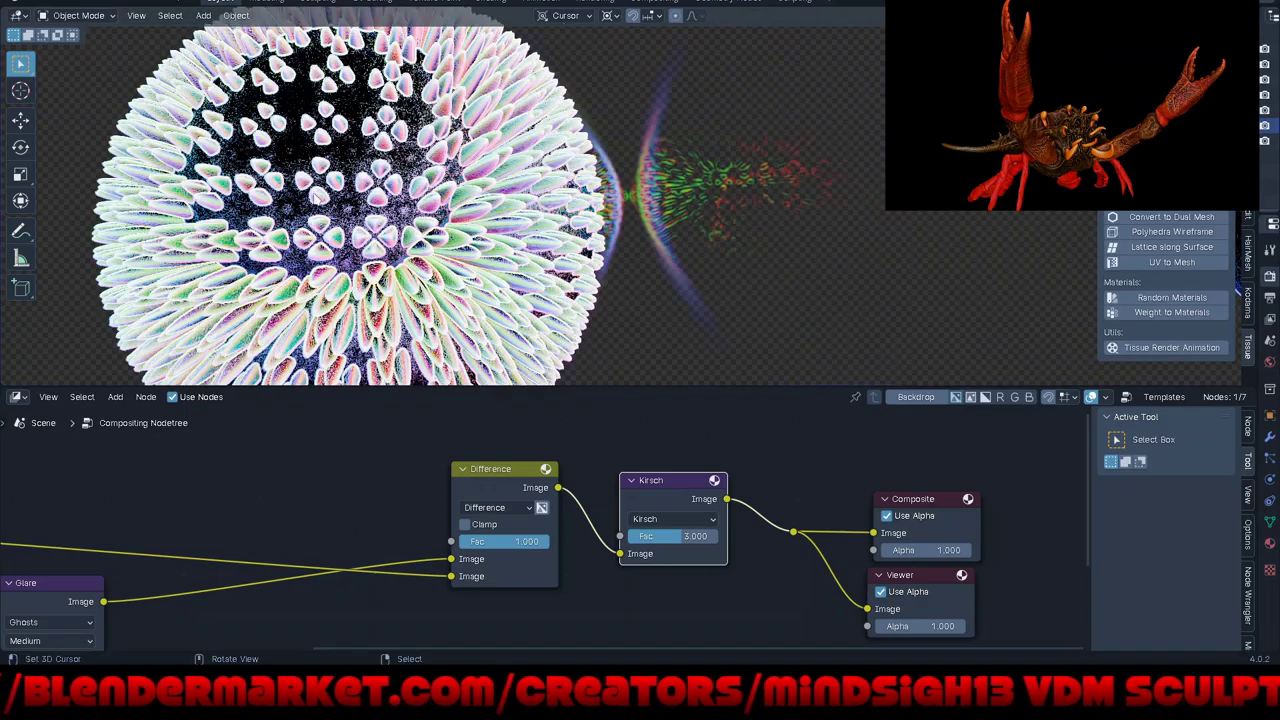
pyautogui.moveTo(376, 200); pyautogui.dragTo(404, 128, button='middle')
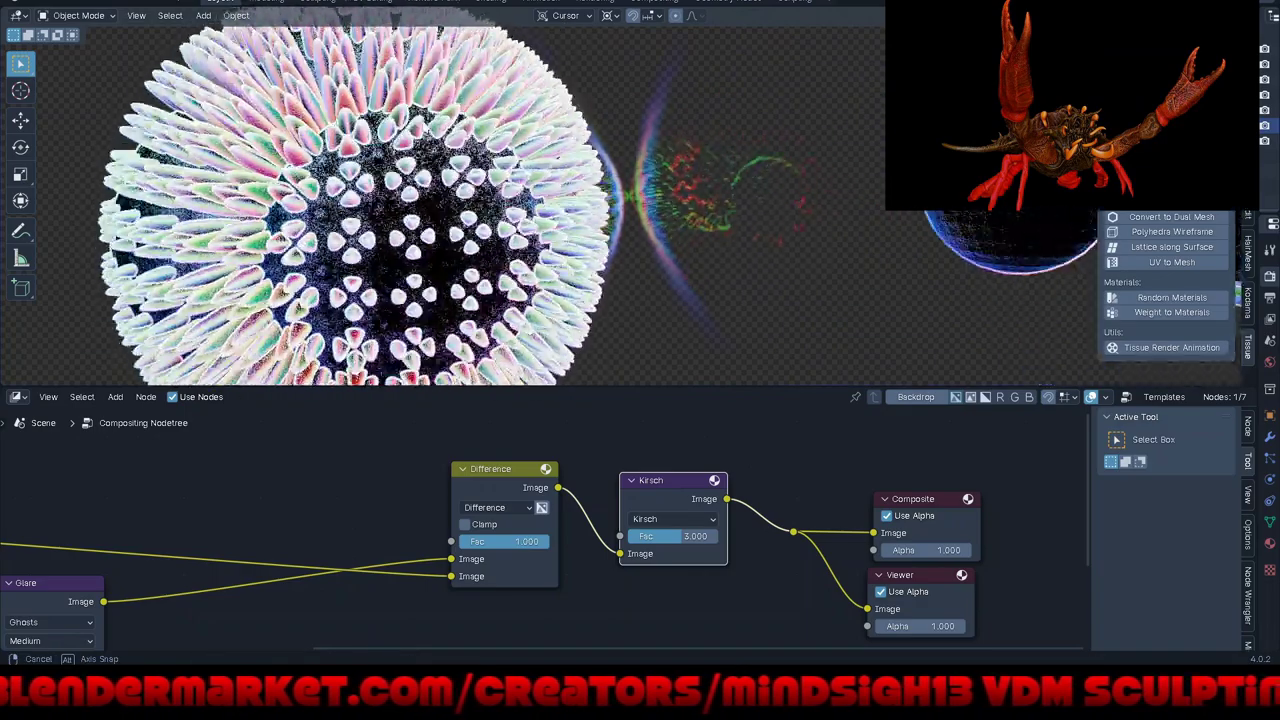
pyautogui.scroll(-5, 404, 130)
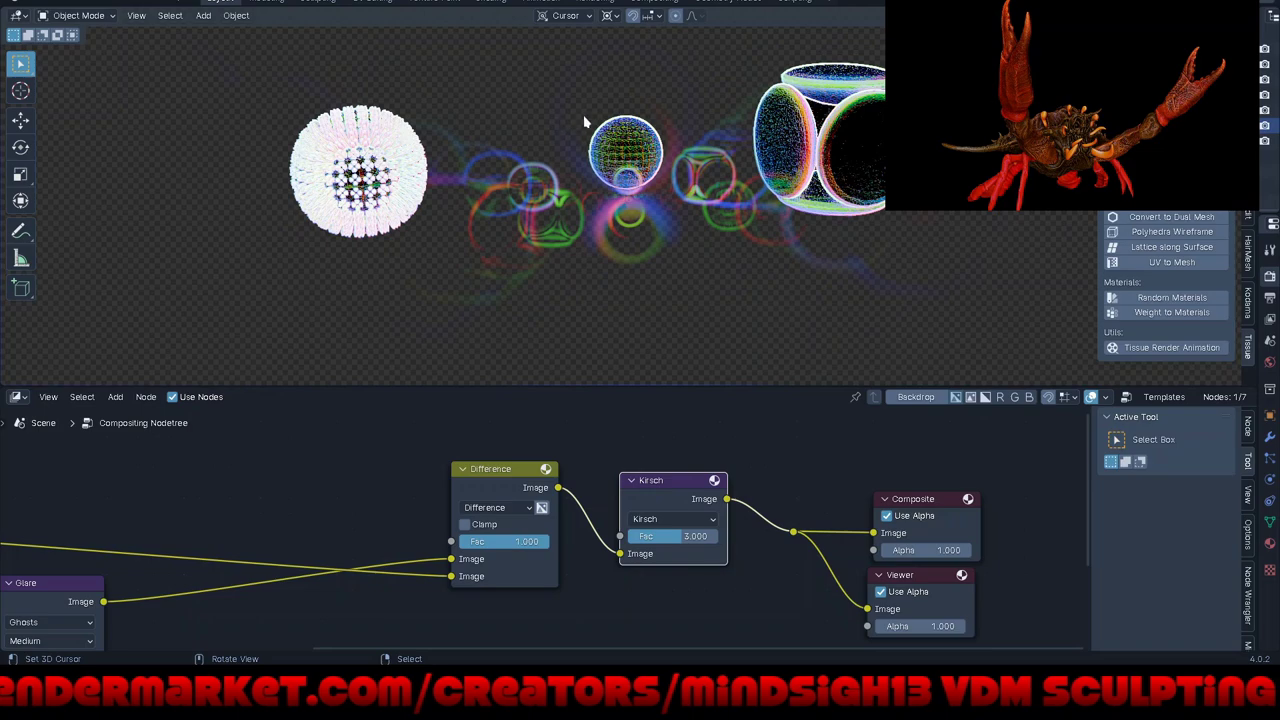
pyautogui.moveTo(660, 123); pyautogui.dragTo(568, 155, button='middle')
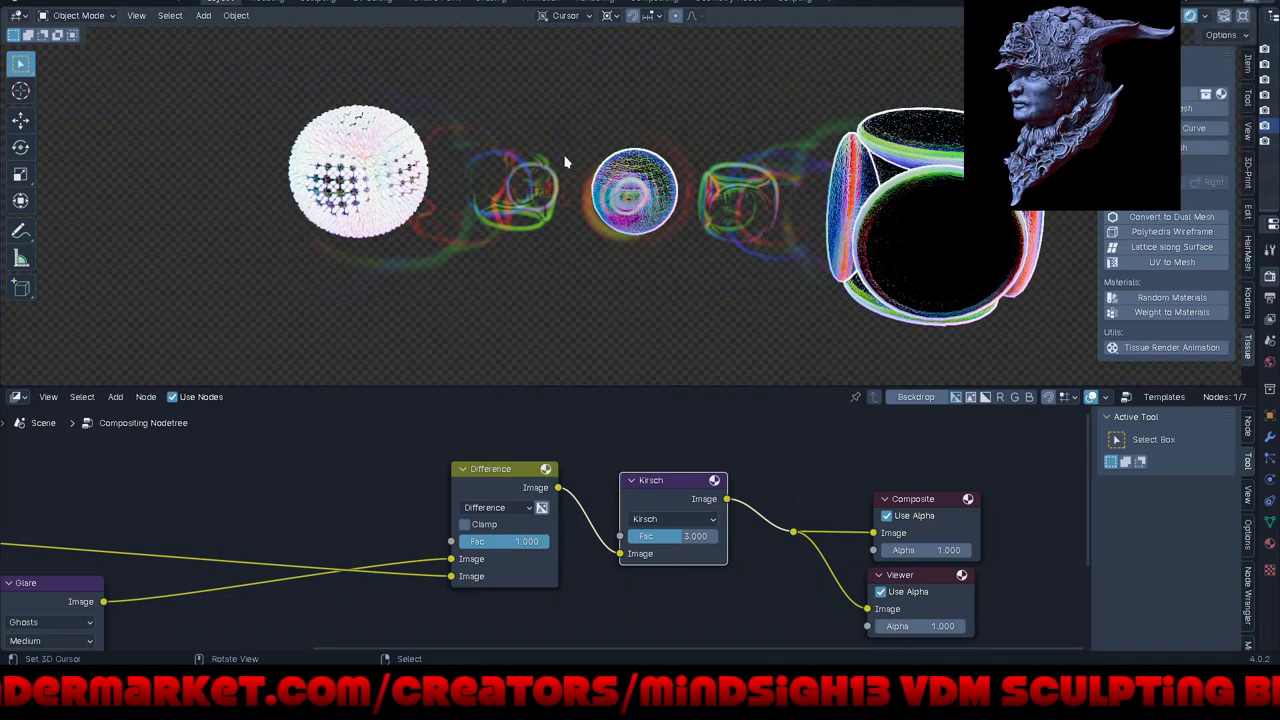
pyautogui.moveTo(690, 541)
pyautogui.mouseDown()
pyautogui.moveTo(668, 541)
pyautogui.moveTo(690, 536)
pyautogui.mouseUp()
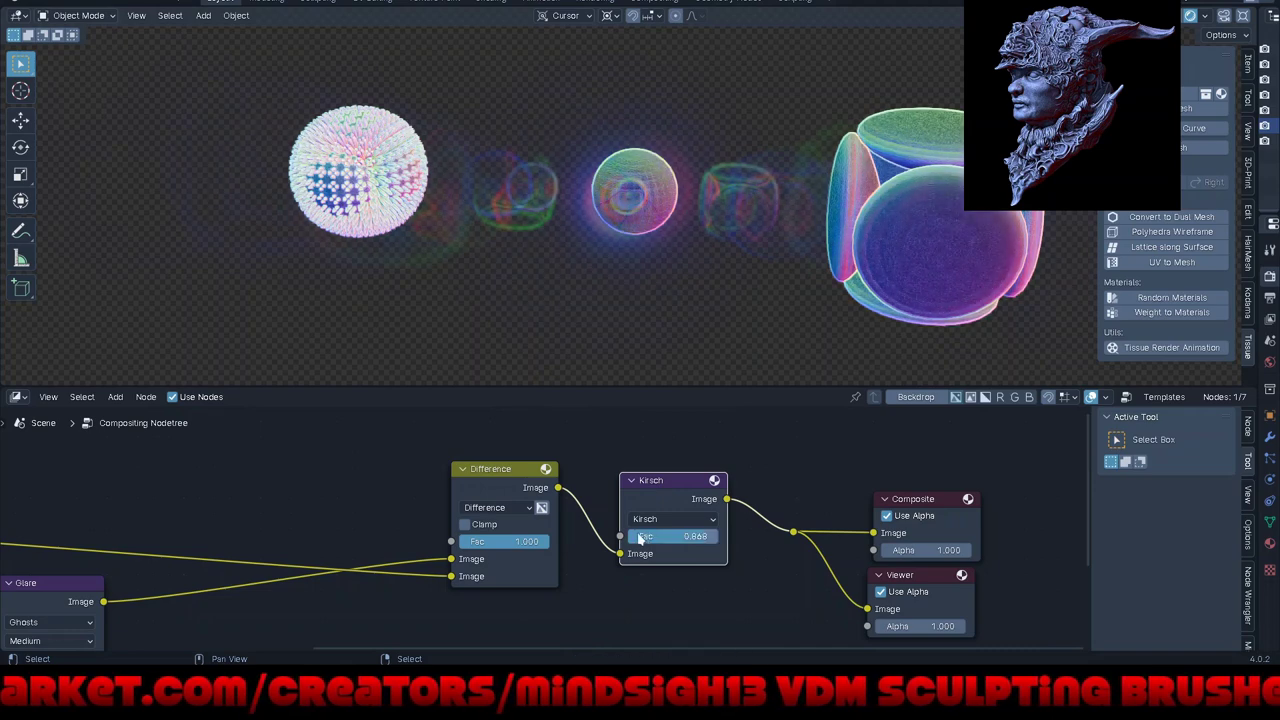
# Step: Duplicate the Difference mix after the Kirsch filter and feed it the Render Layers image
pyautogui.click(500, 484)
pyautogui.hotkey('shift', 'd')
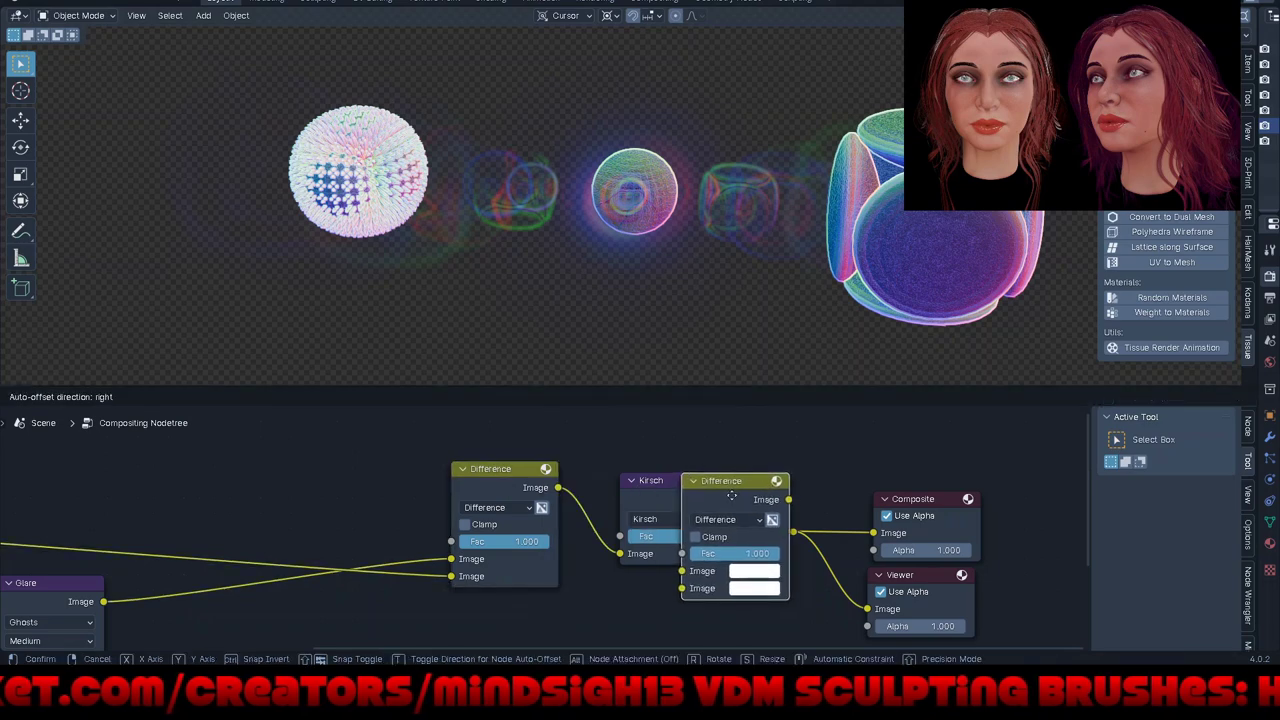
pyautogui.click(730, 500)
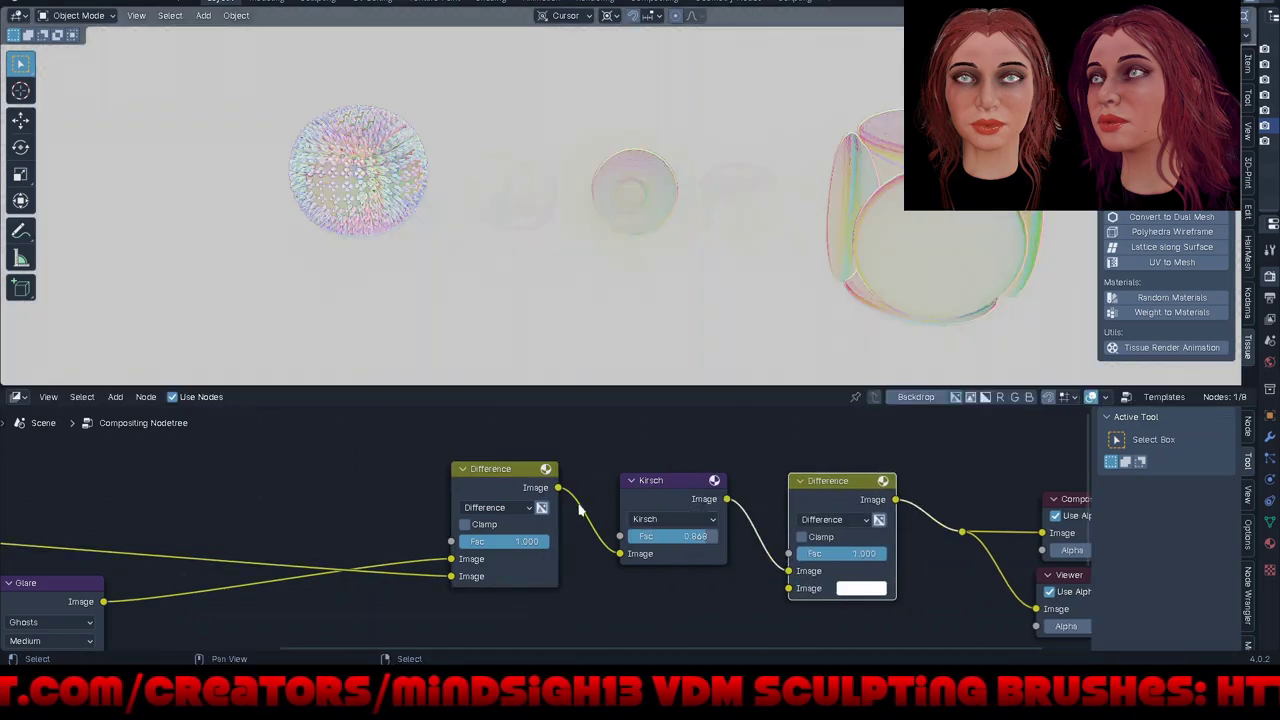
pyautogui.scroll(-2, 659, 490)
pyautogui.moveTo(118, 513); pyautogui.dragTo(745, 551)
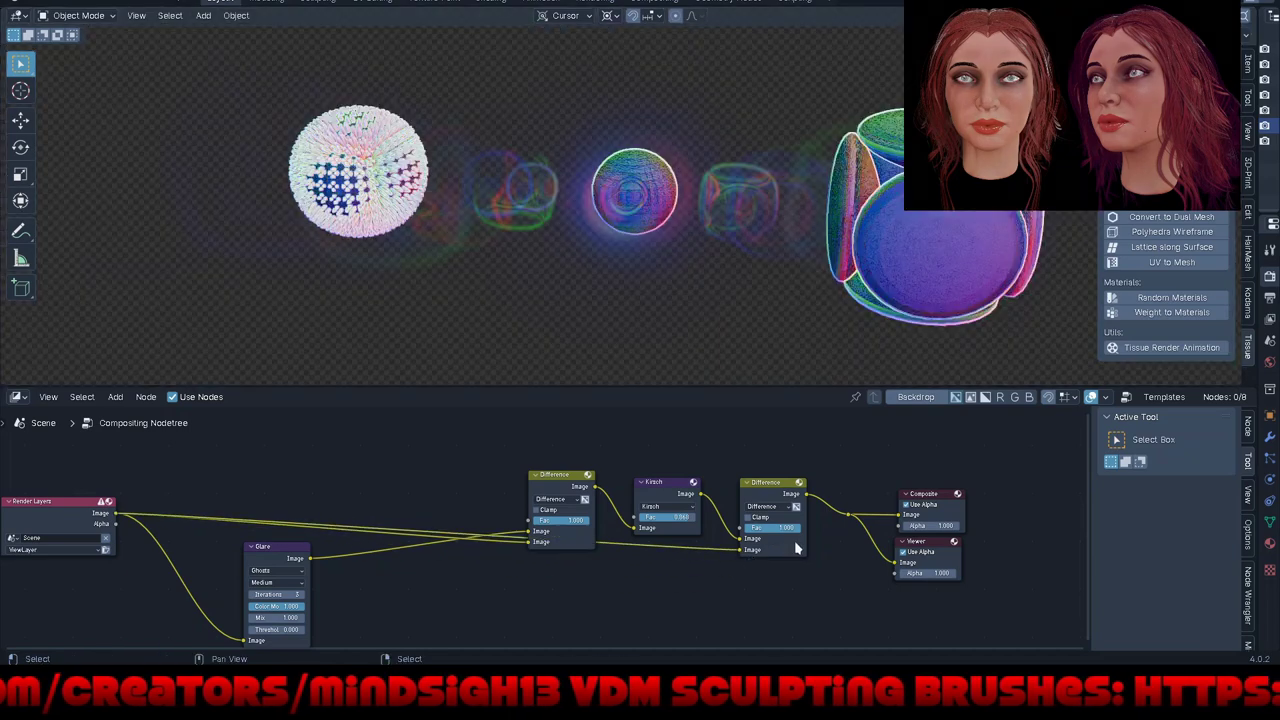
# Step: Set the new mix node's factor to 5.000 and check the stronger effect
pyautogui.scroll(1, 797, 548)
pyautogui.scroll(2, 797, 548)
pyautogui.scroll(1, 760, 552)
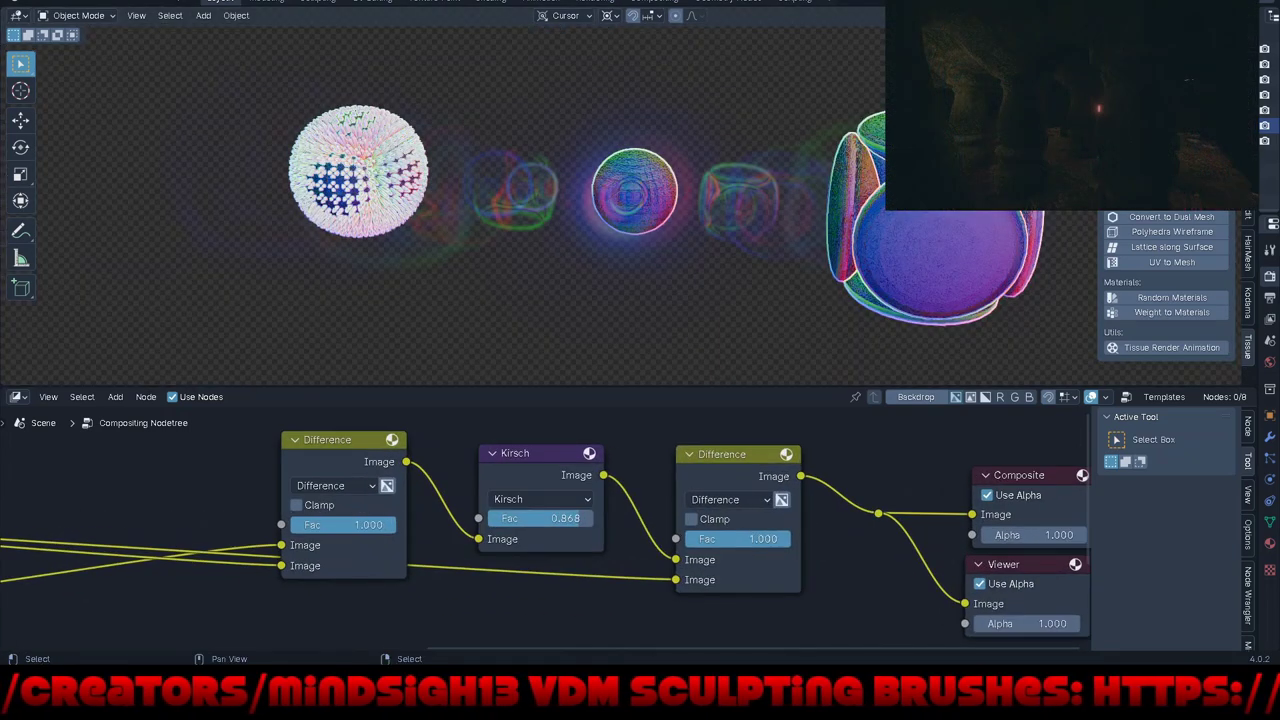
pyautogui.moveTo(760, 538)
pyautogui.mouseDown()
pyautogui.moveTo(690, 538)
pyautogui.moveTo(790, 538)
pyautogui.mouseUp()
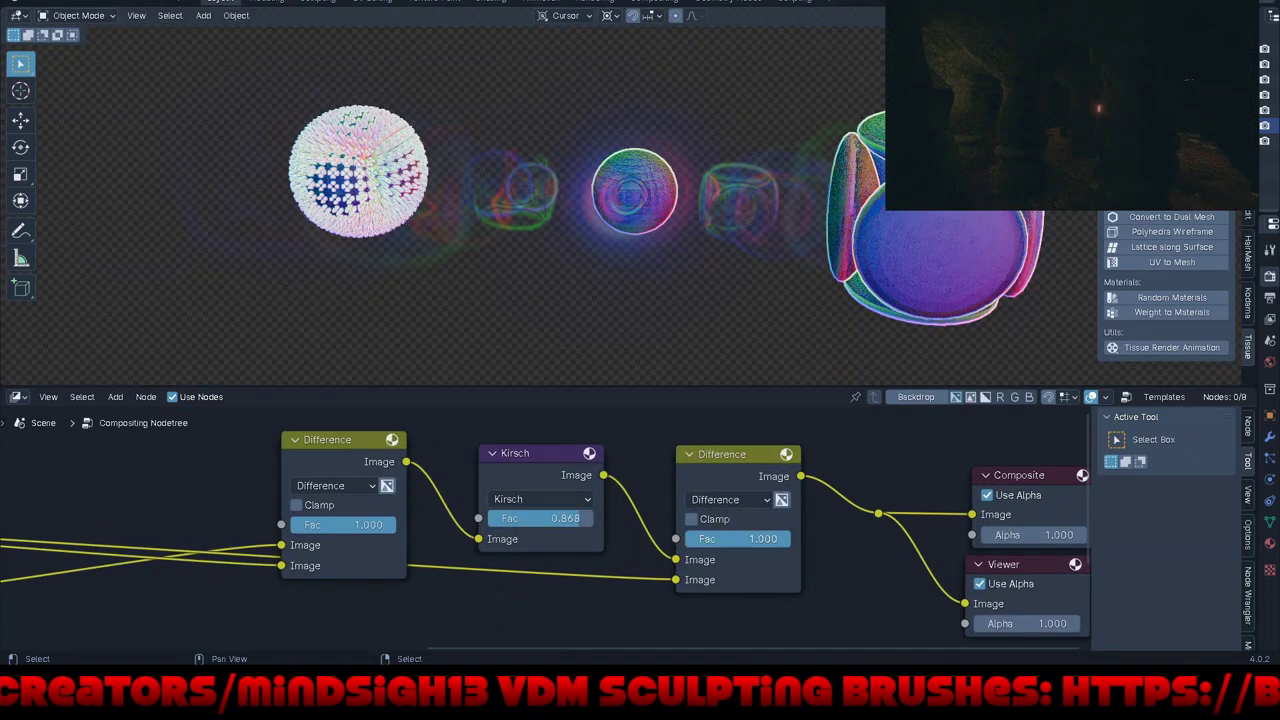
pyautogui.click(757, 539)
pyautogui.write('5.000')
pyautogui.press('Return')
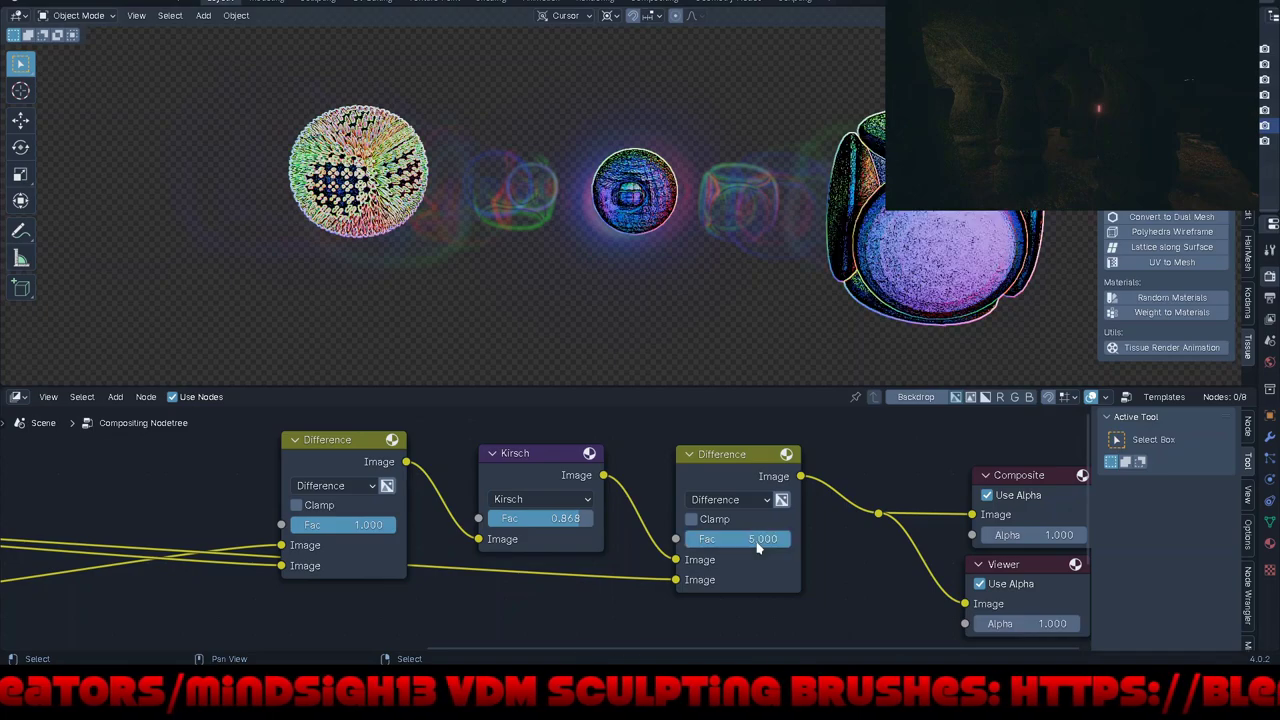
pyautogui.moveTo(436, 225); pyautogui.dragTo(461, 200, button='middle')
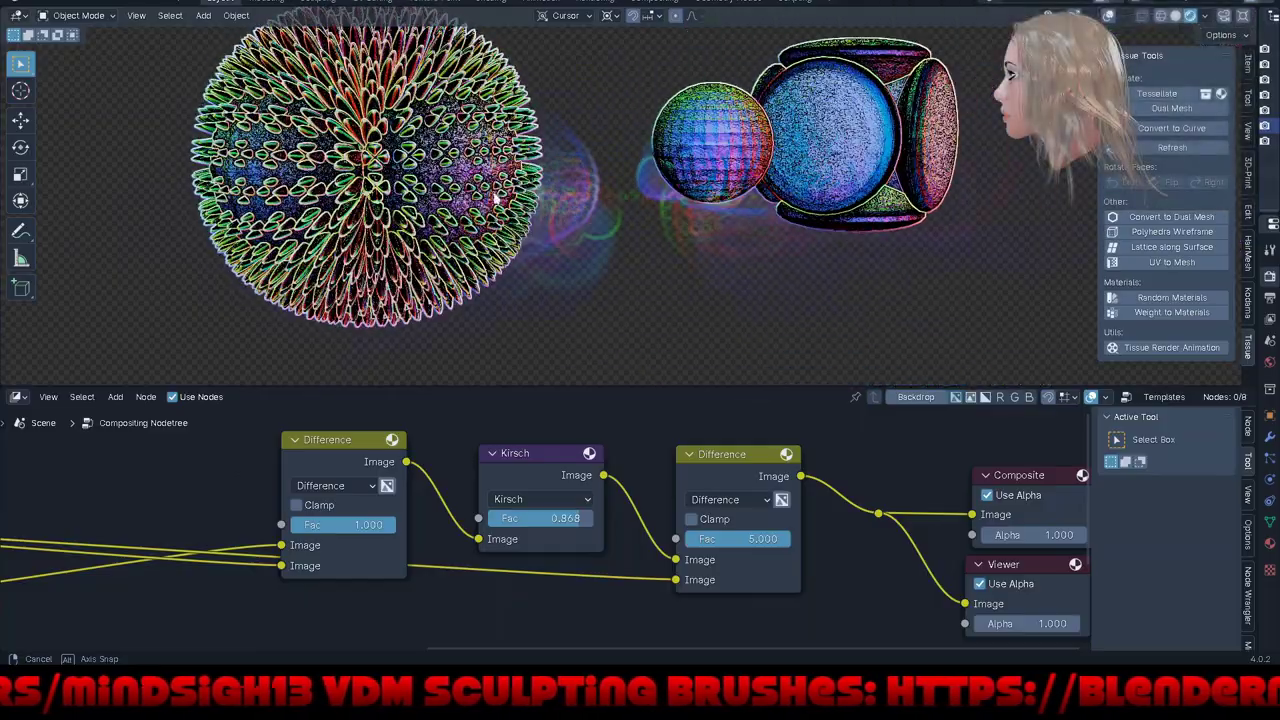
pyautogui.moveTo(486, 187); pyautogui.dragTo(469, 197, button='middle')
pyautogui.scroll(-2, 470, 473)
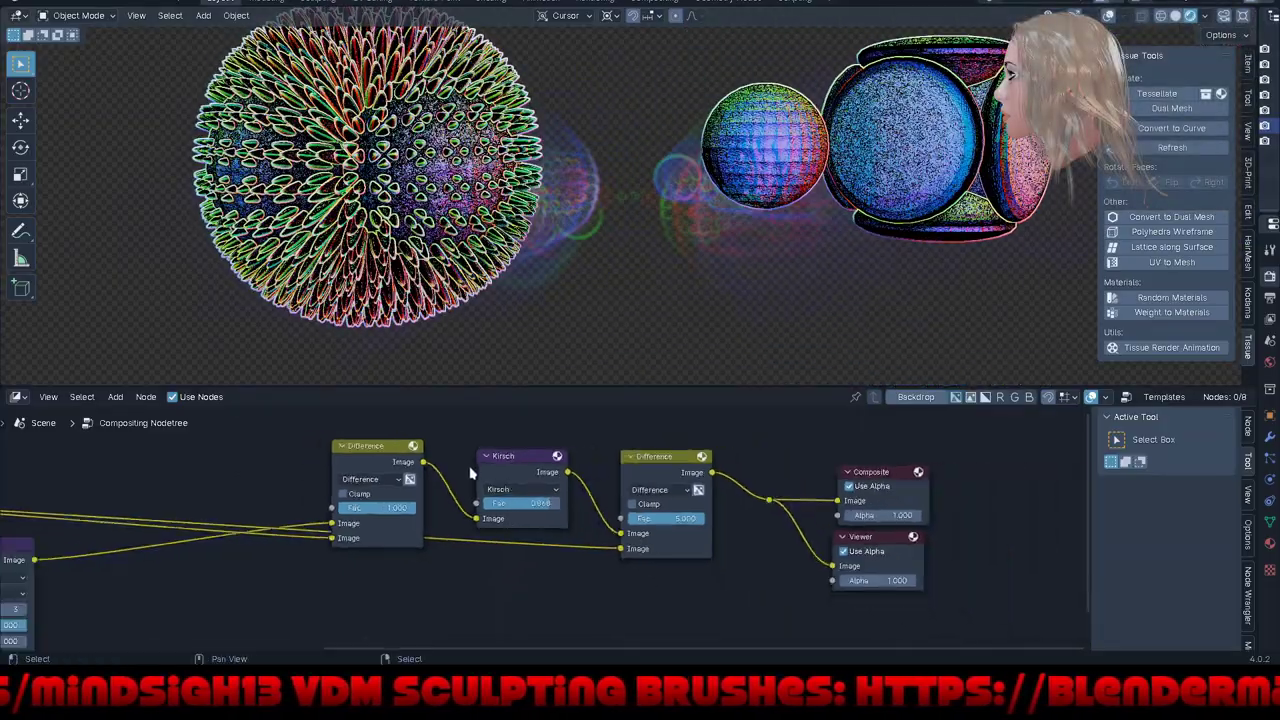
# Step: Switch the new mix's blend mode to Multiply, darkening the render
pyautogui.click(686, 489)
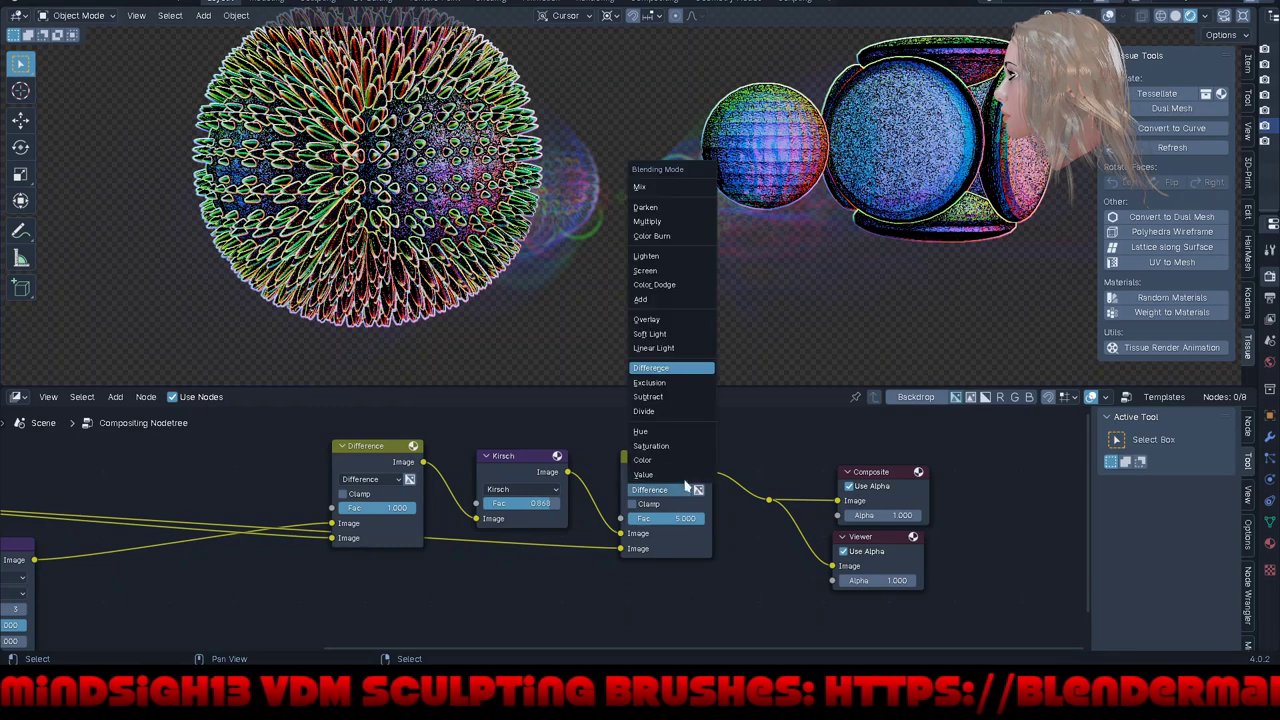
pyautogui.click(678, 221)
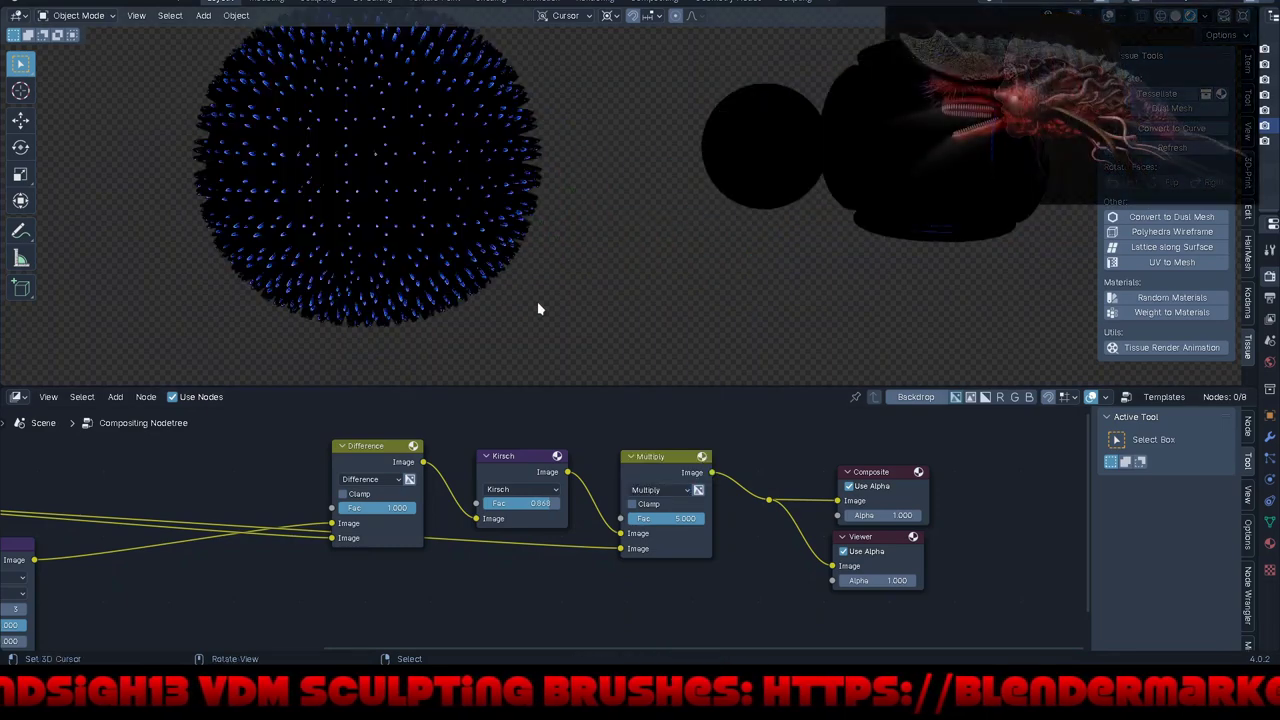
pyautogui.moveTo(557, 240); pyautogui.dragTo(523, 230, button='middle')
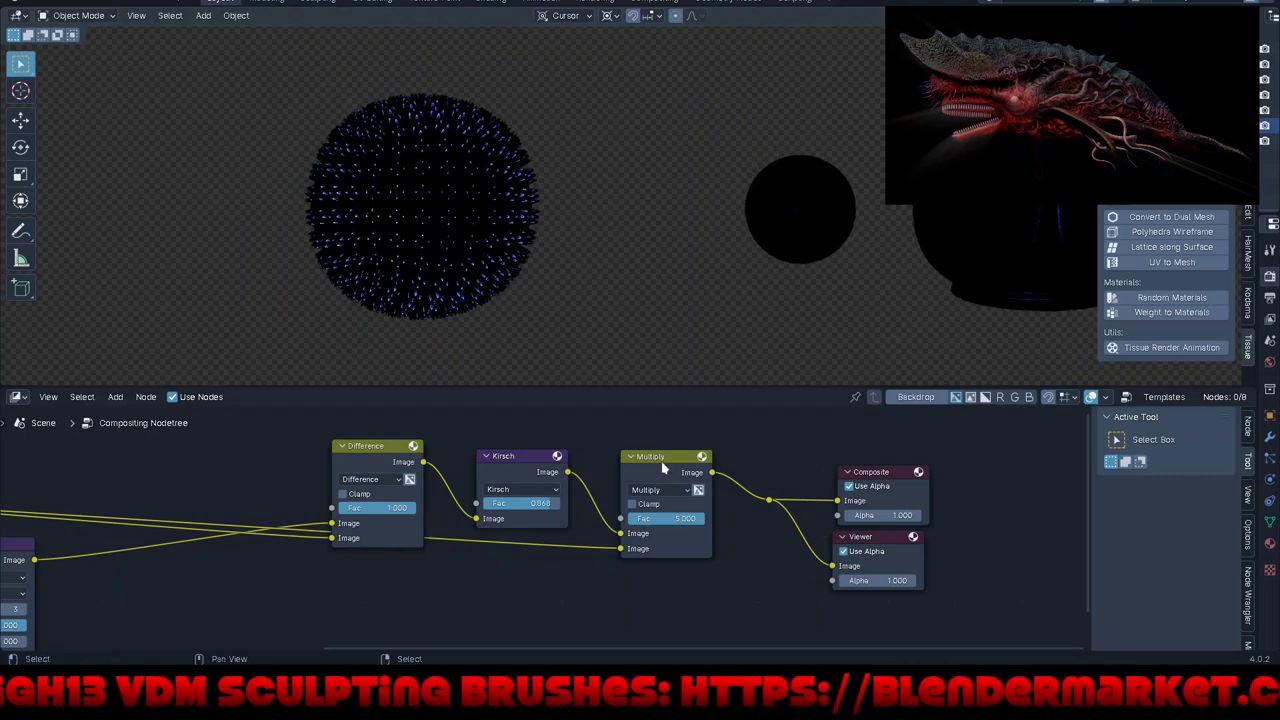
# Step: Duplicate the Multiply node before the outputs as a plain Mix blend at factor 0.500
pyautogui.hotkey('shift', 'd')
pyautogui.click(807, 471)
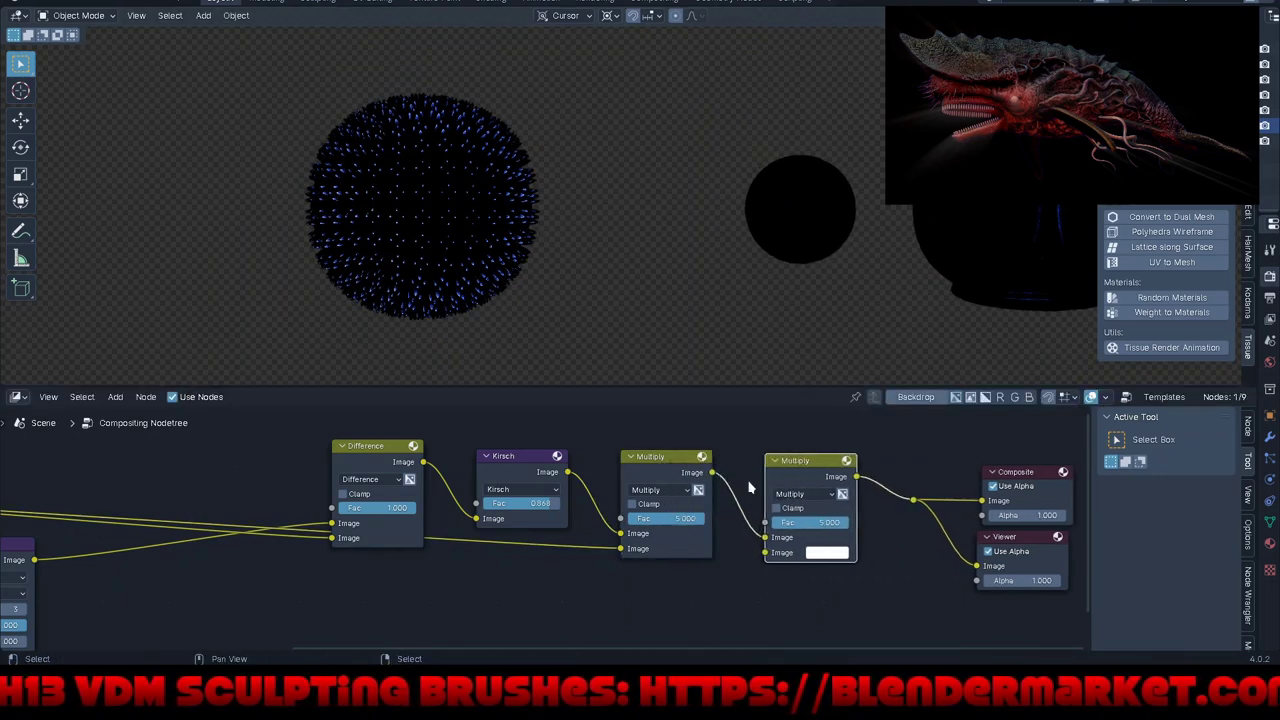
pyautogui.click(815, 494)
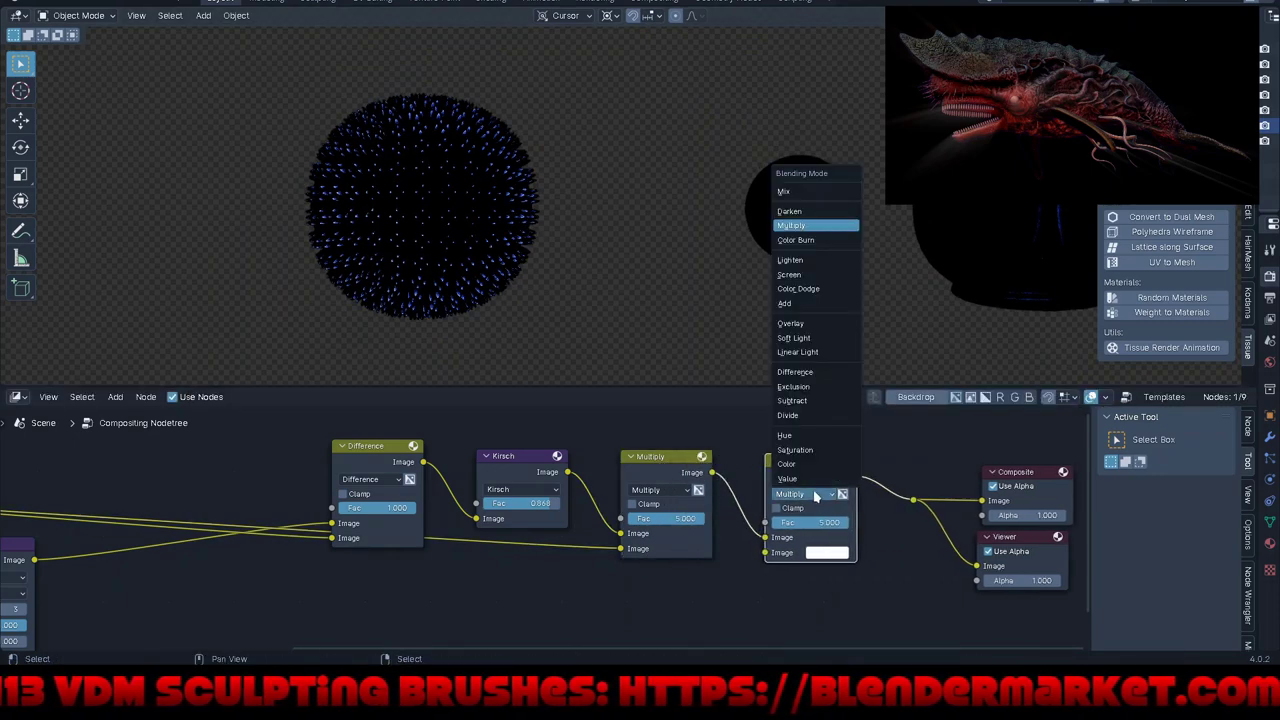
pyautogui.click(843, 193)
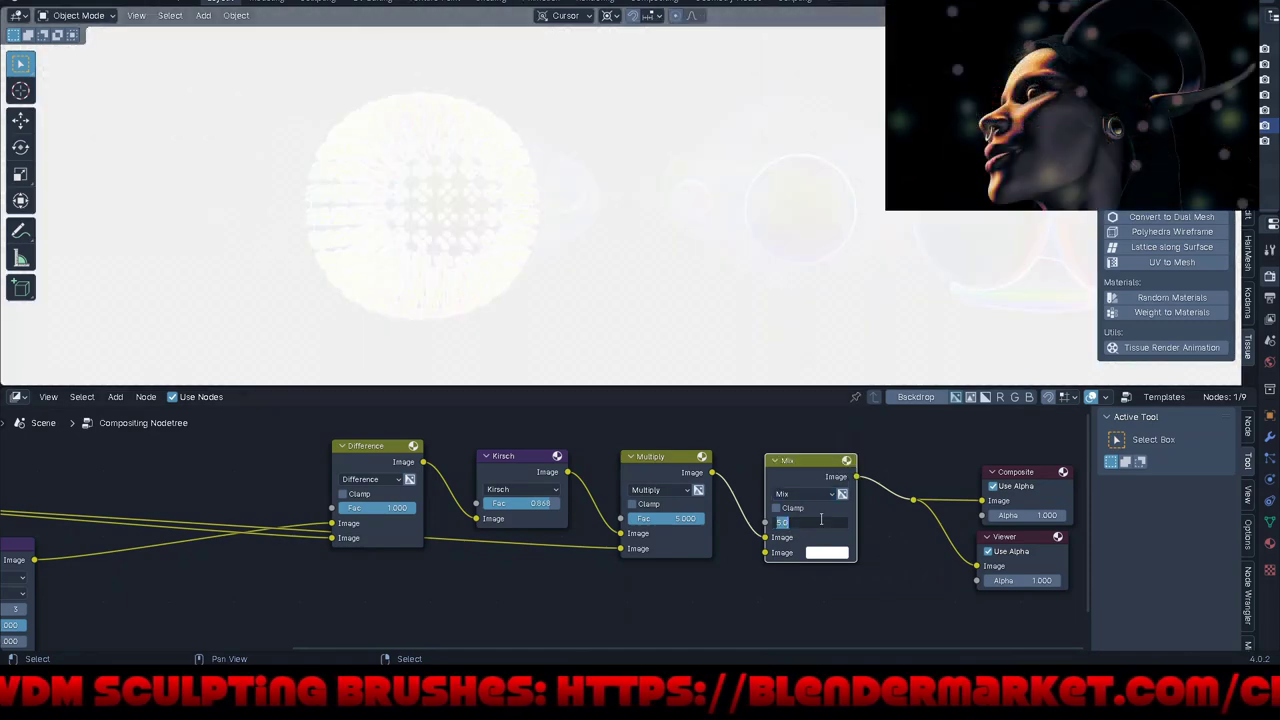
pyautogui.click(812, 522)
pyautogui.write('5')
pyautogui.press('Return')
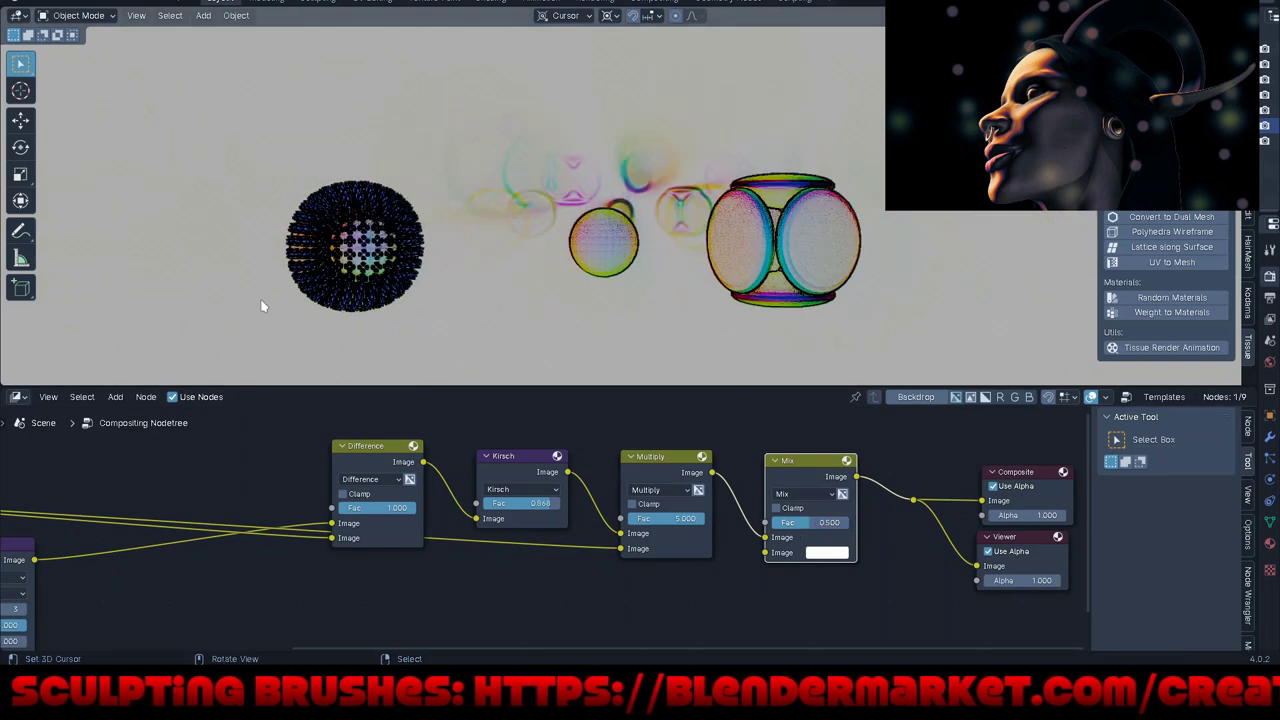
pyautogui.moveTo(557, 286)
pyautogui.mouseDown(button='middle')
pyautogui.moveTo(502, 35)
pyautogui.moveTo(509, 299)
pyautogui.moveTo(516, 266)
pyautogui.moveTo(528, 279)
pyautogui.mouseUp(button='middle')
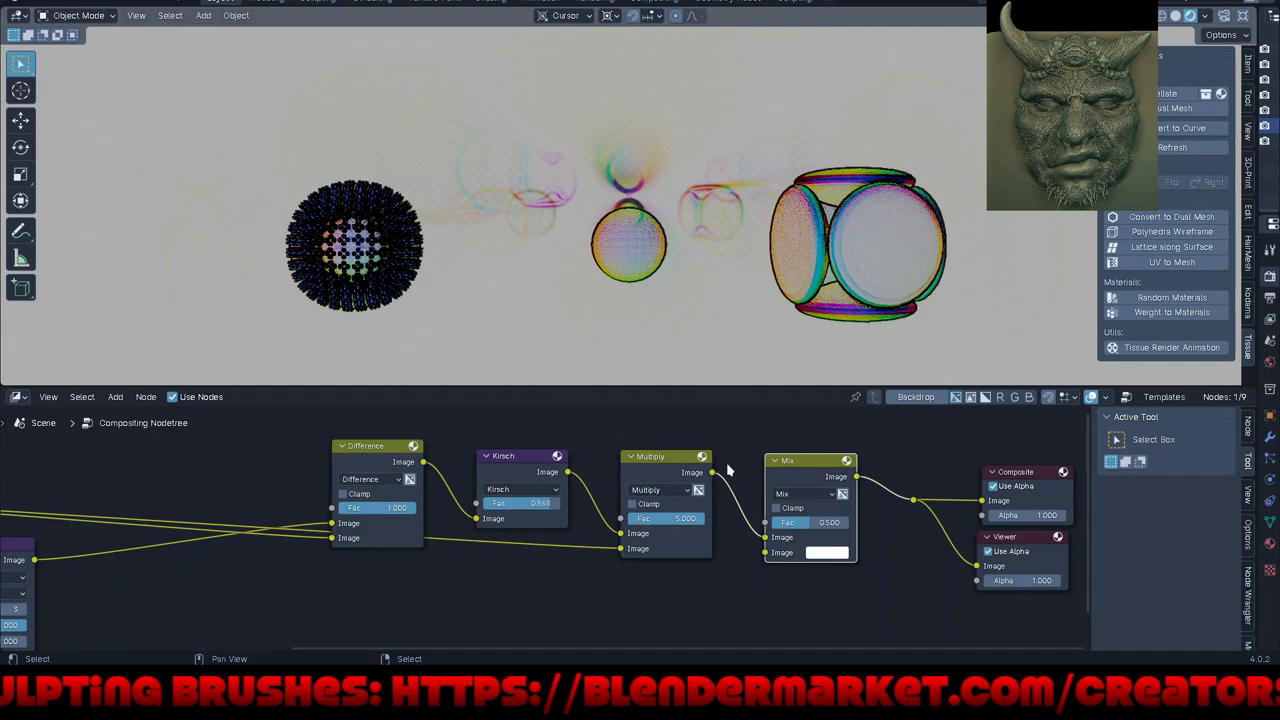
pyautogui.scroll(-2, 728, 470)
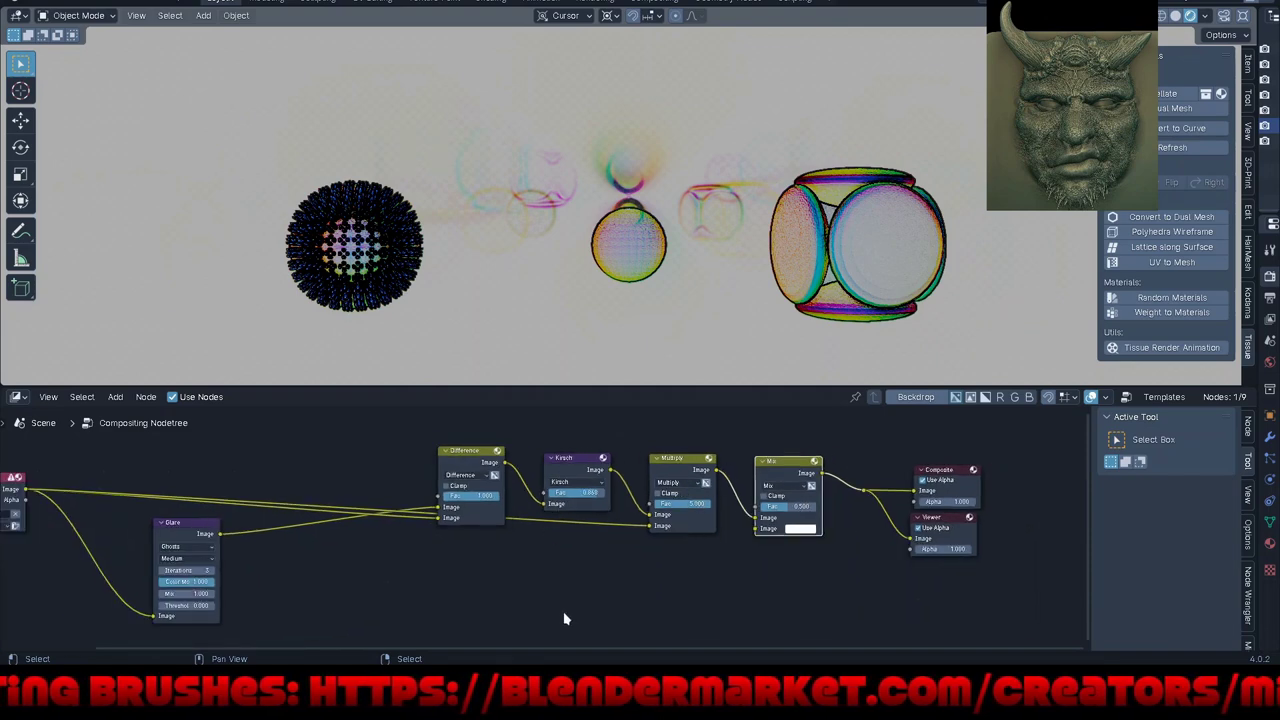
pyautogui.hotkey('shift', 'a')
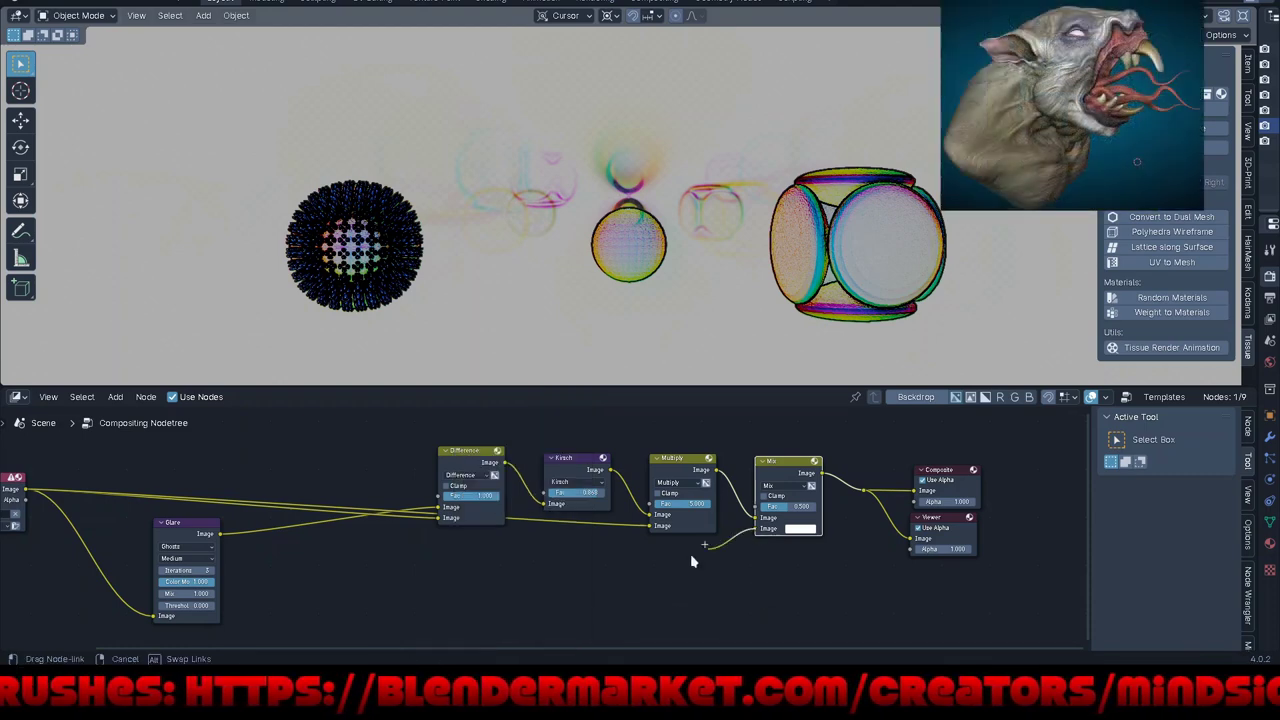
# Step: Search 'len' in the node search and add a Lens Distortion node
pyautogui.hotkey('shift', 'a')
pyautogui.press('space')
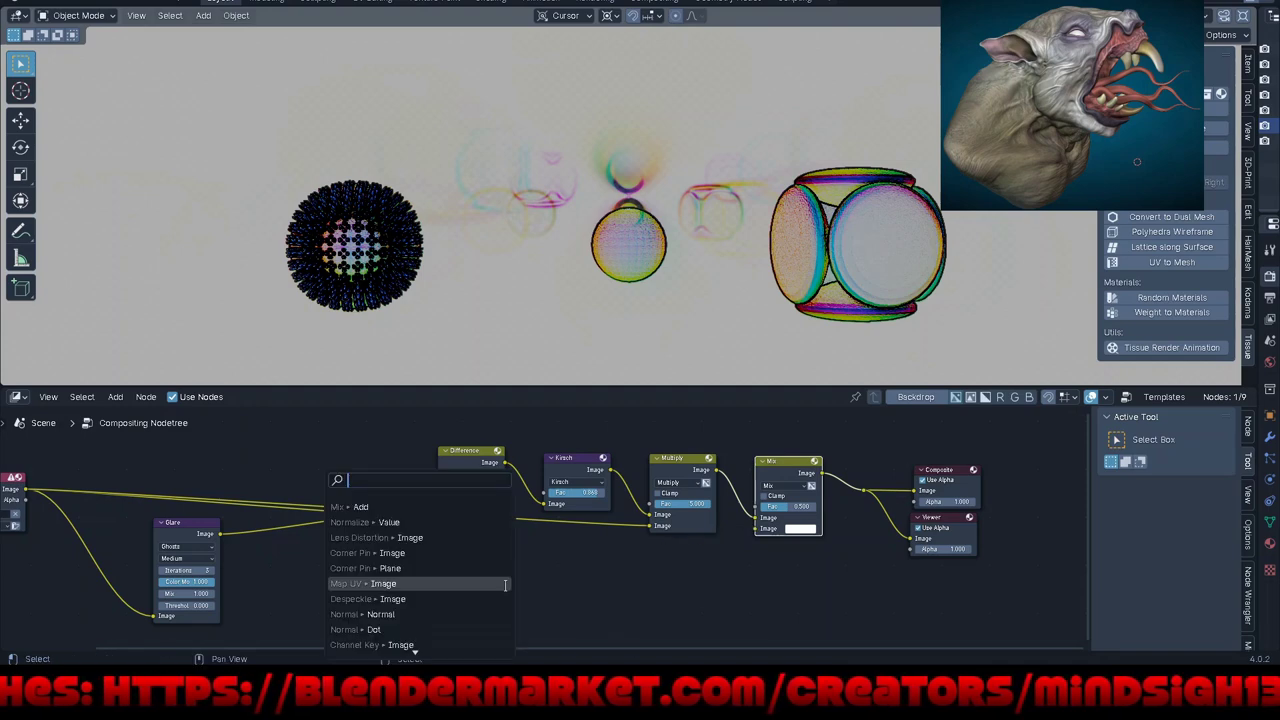
pyautogui.write('f')
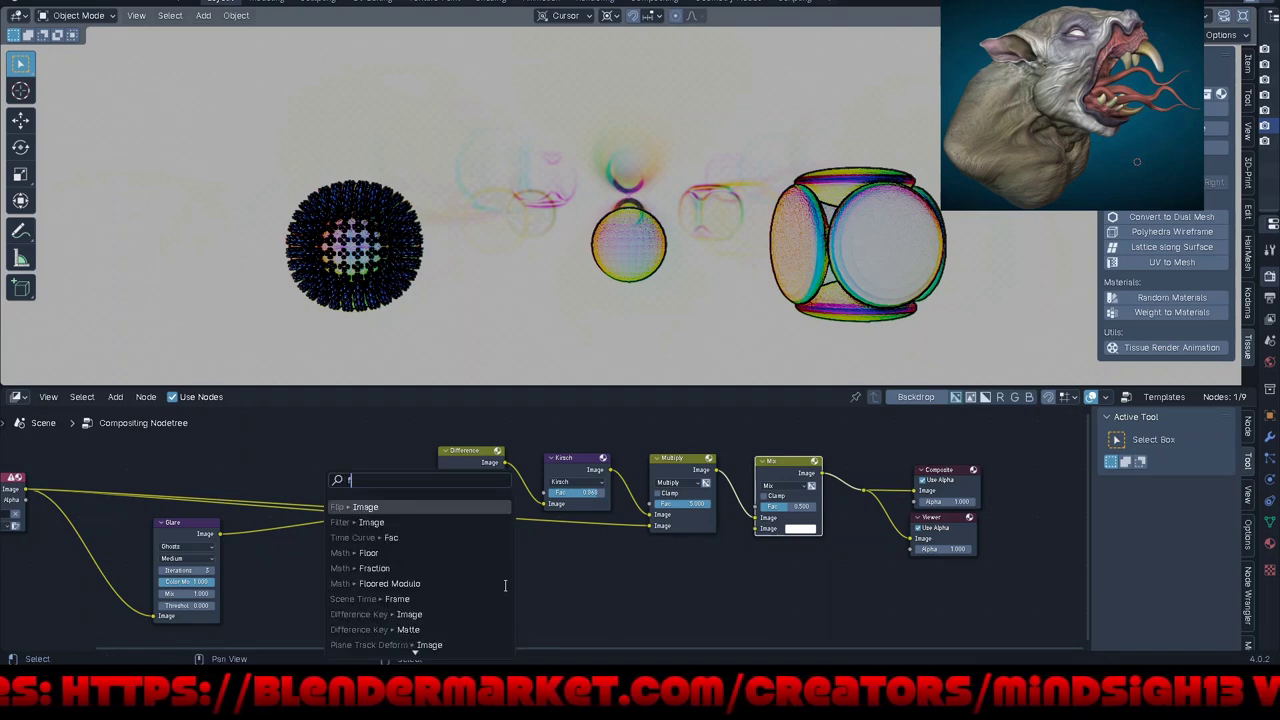
pyautogui.press('BackSpace')
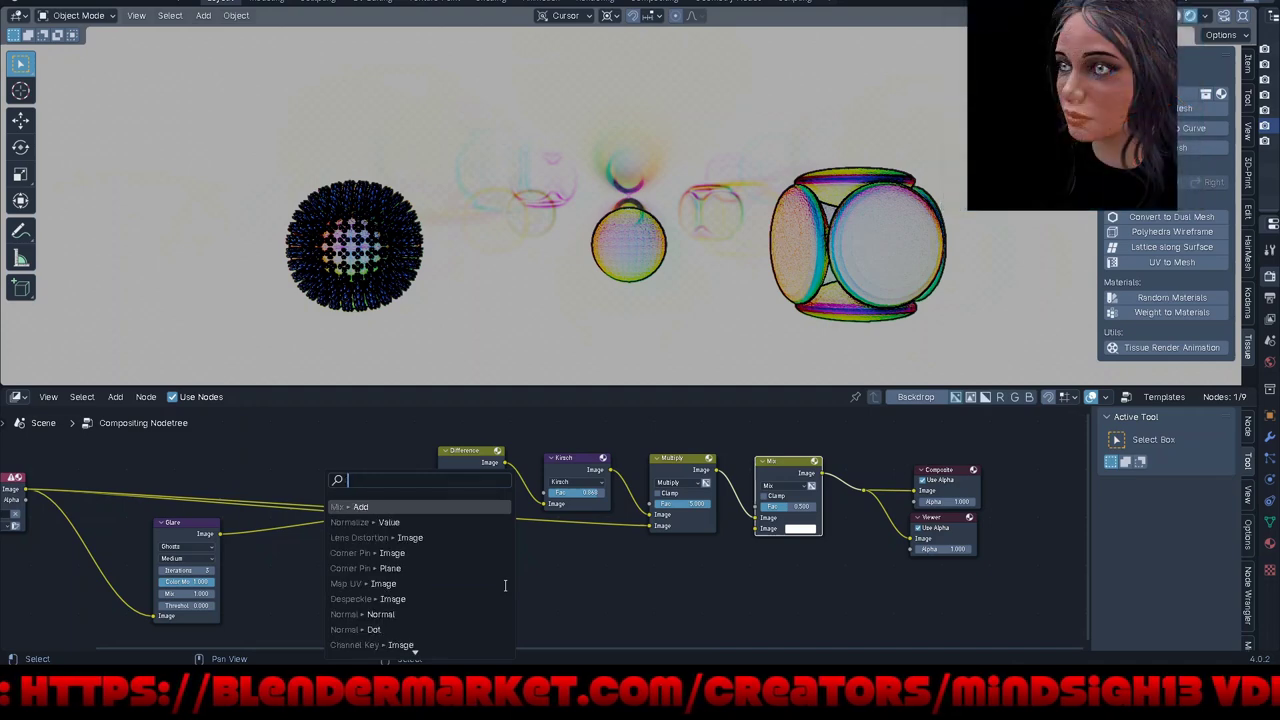
pyautogui.write('le')
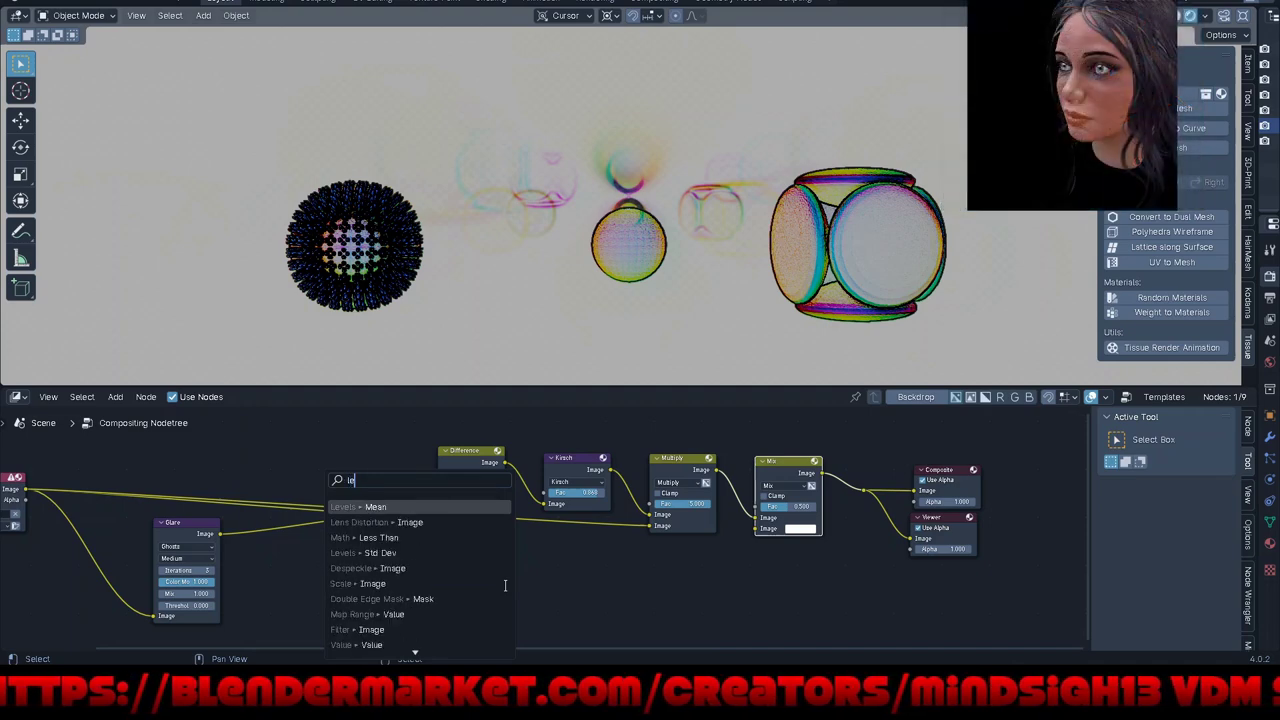
pyautogui.write('n')
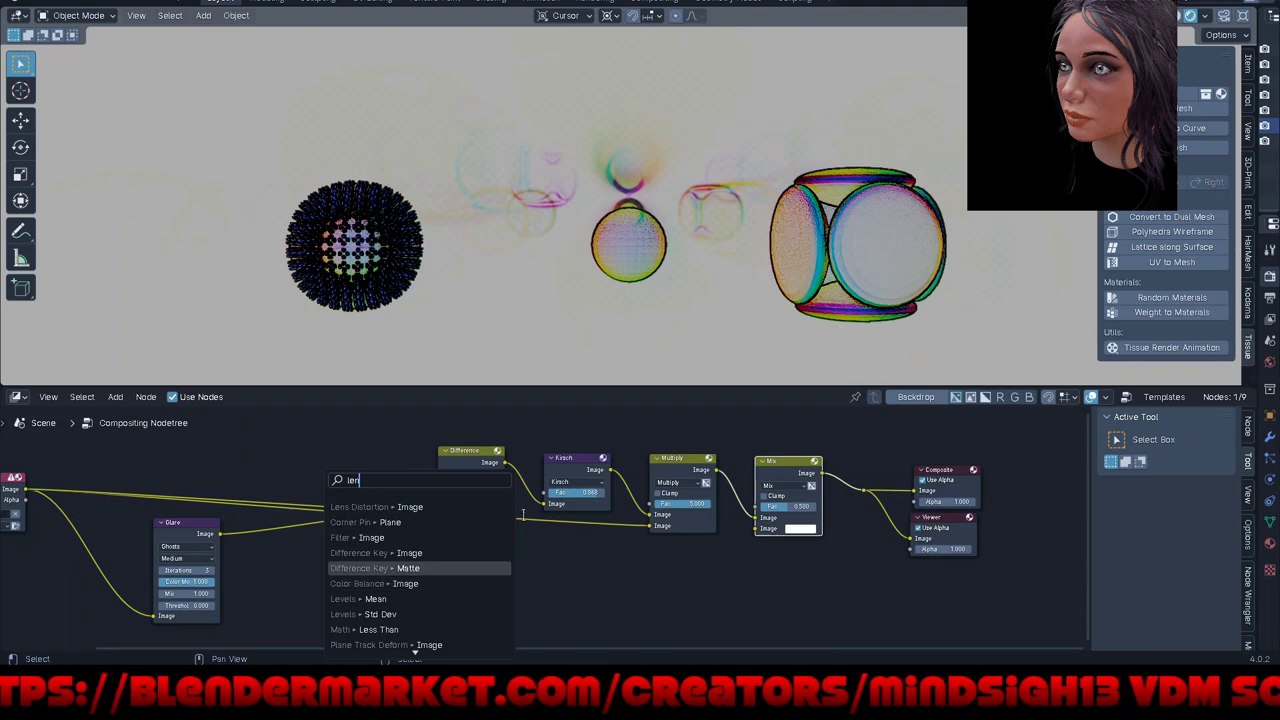
pyautogui.click(446, 507)
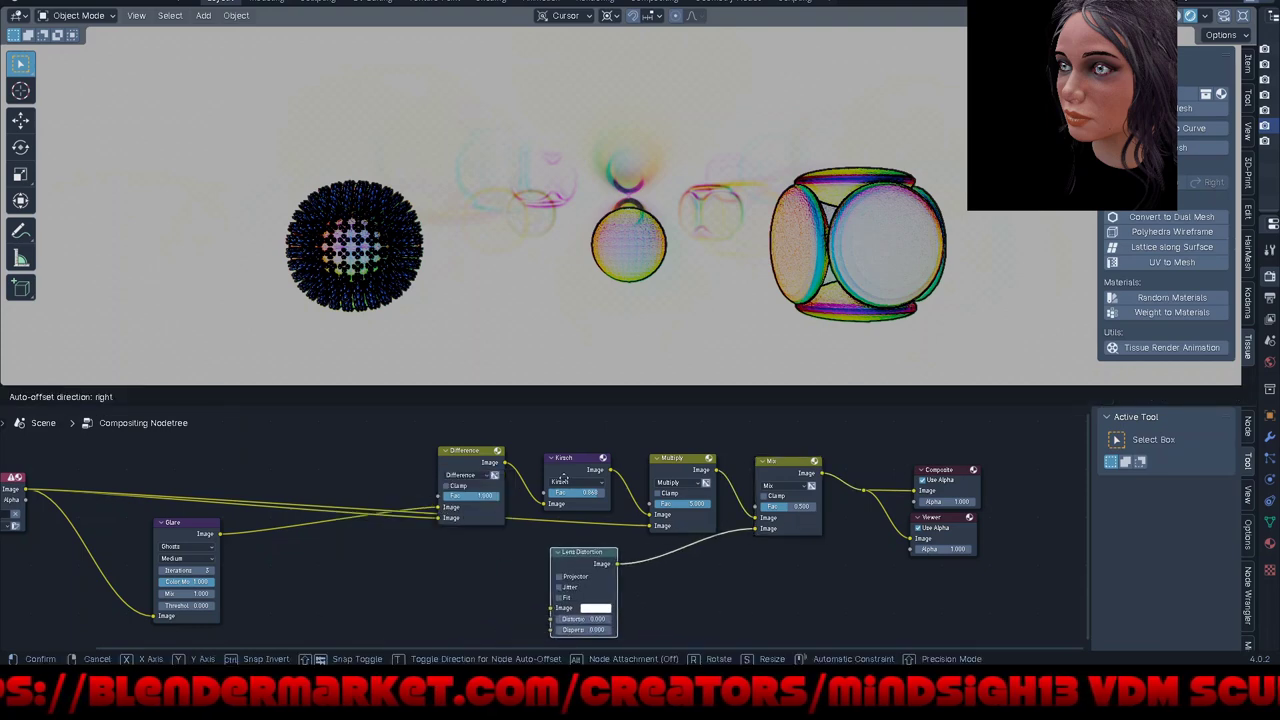
# Step: Drop Lens Distortion on the link into the final Mix and plug the render image into it
pyautogui.click(525, 553)
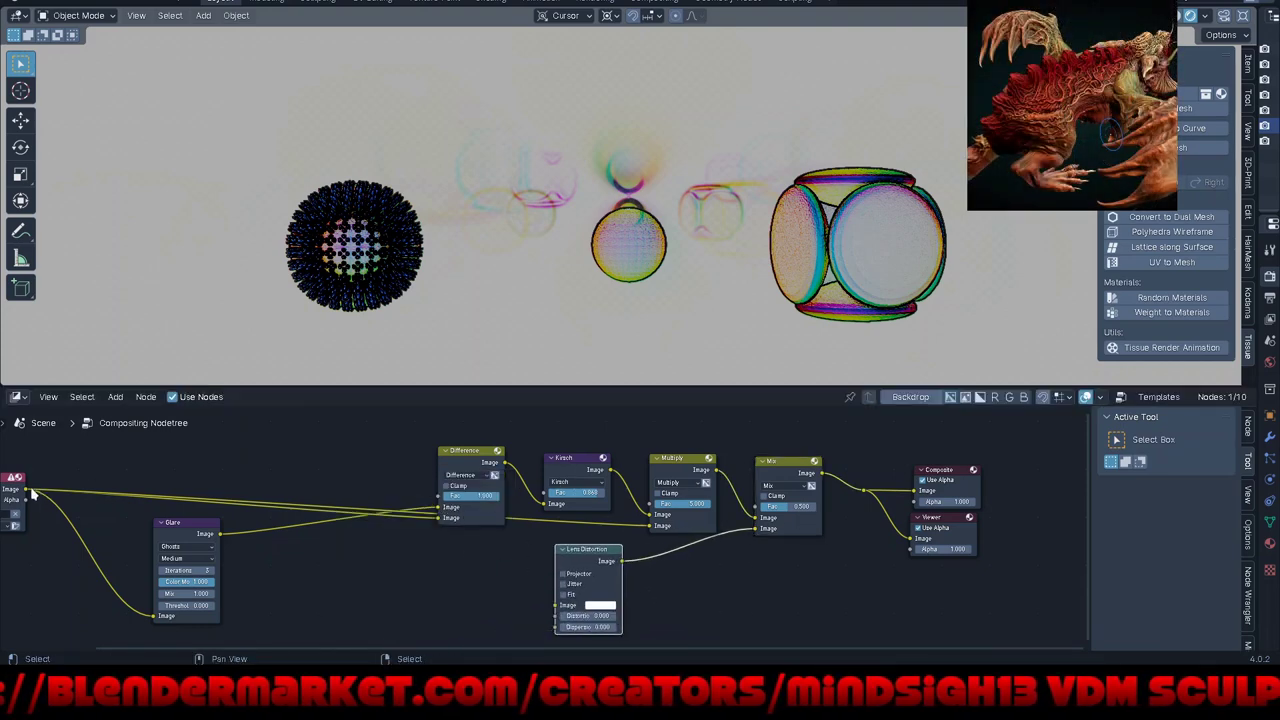
pyautogui.moveTo(461, 624); pyautogui.dragTo(533, 612)
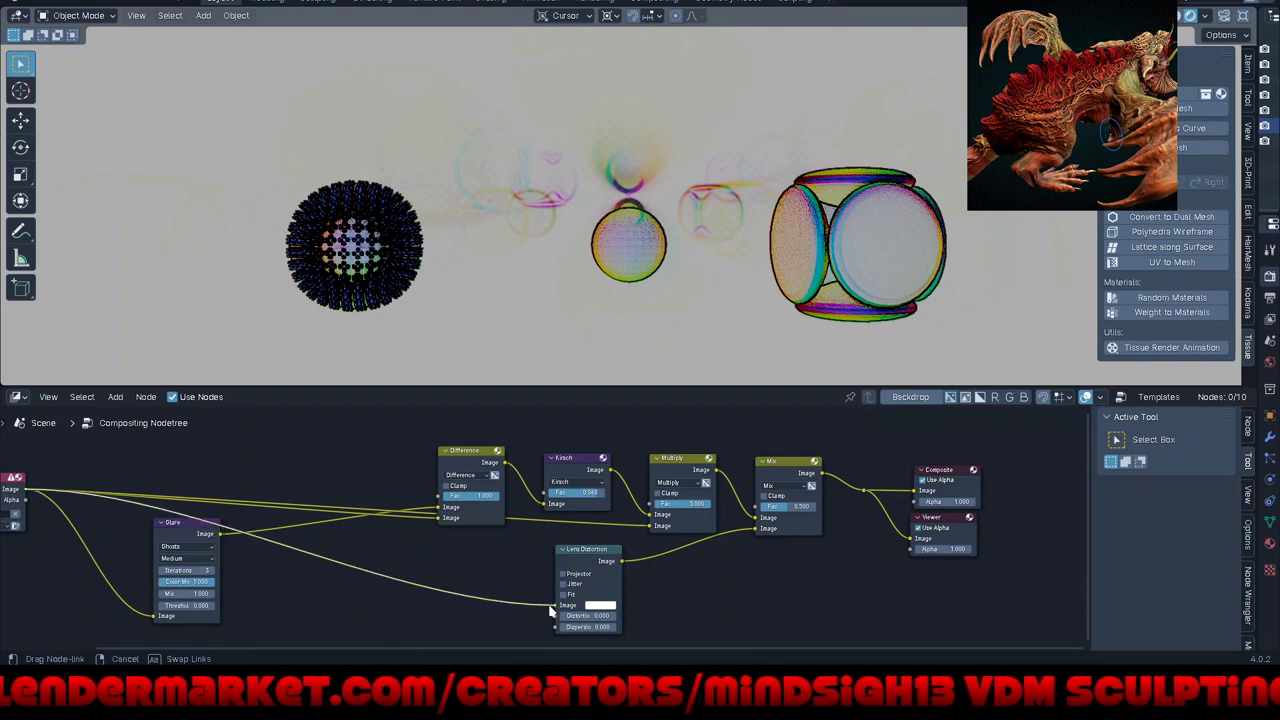
pyautogui.moveTo(550, 608)
pyautogui.mouseDown()
pyautogui.moveTo(540, 617)
pyautogui.moveTo(660, 632)
pyautogui.mouseUp()
pyautogui.scroll(2, 578, 612)
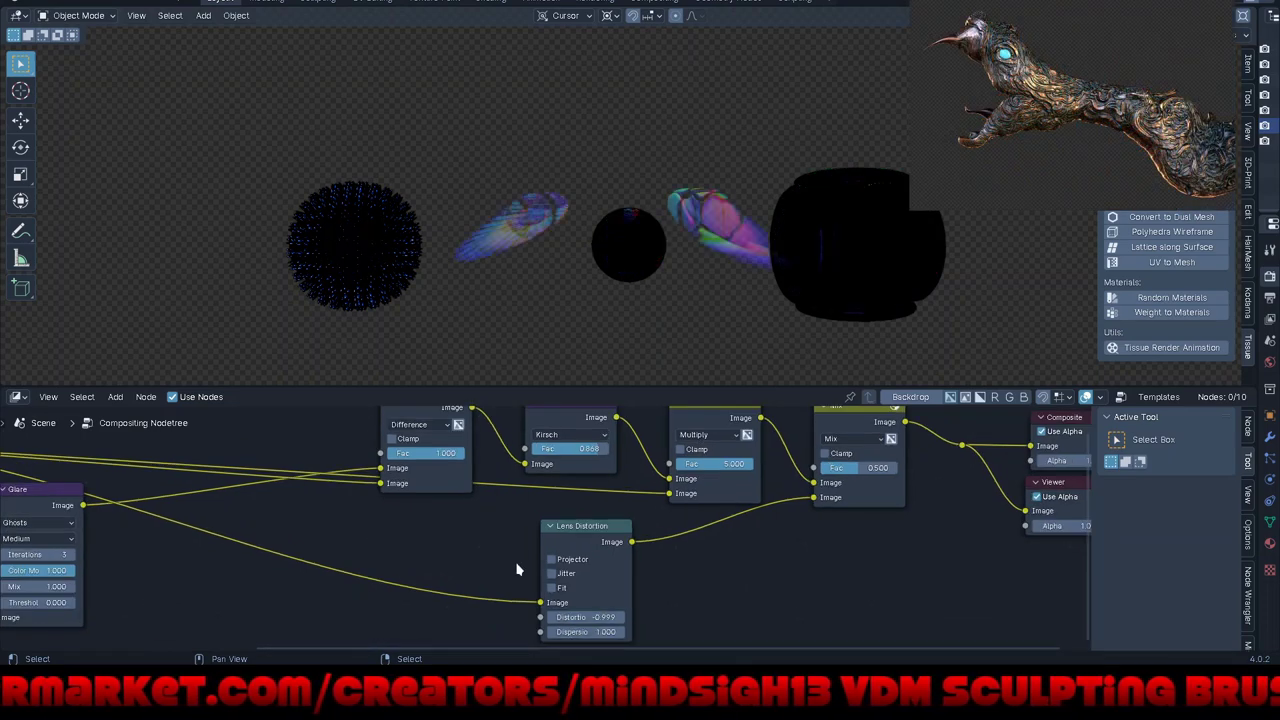
# Step: Give Lens Distortion -0.999 distortion and 1.000 dispersion, leaving Projector off
pyautogui.click(550, 560)
pyautogui.click(550, 560)
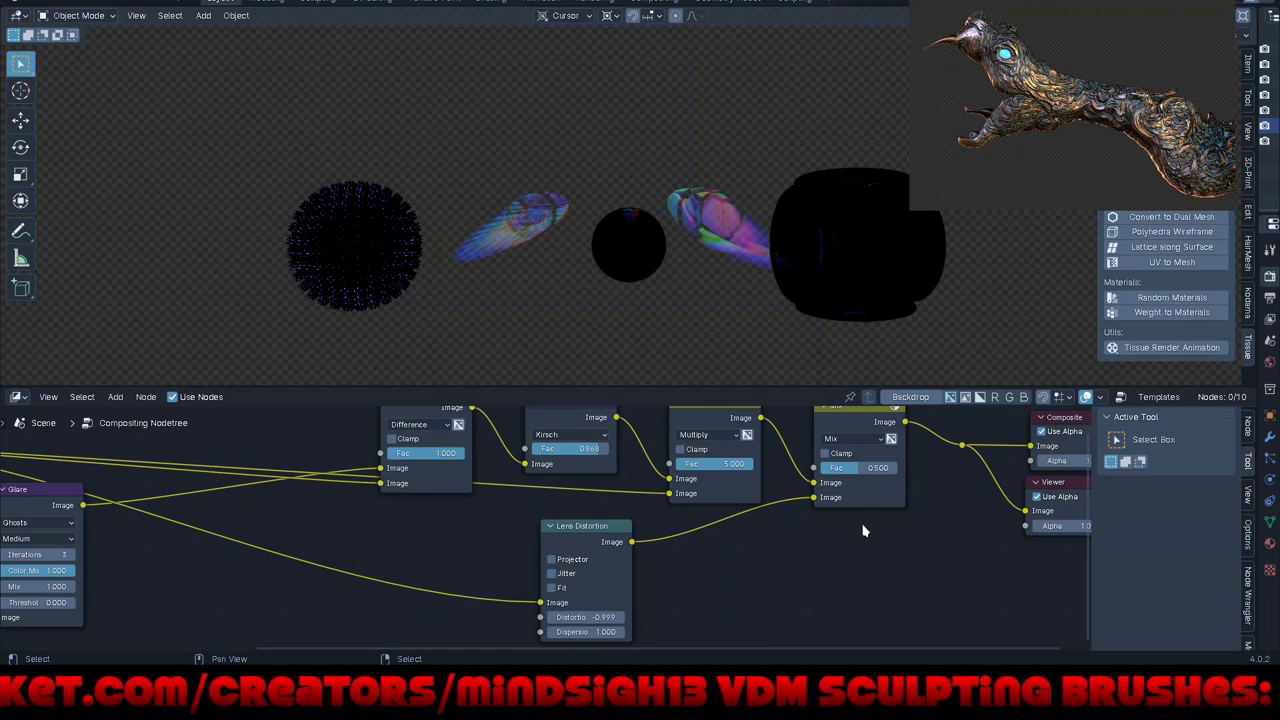
pyautogui.moveTo(860, 467)
pyautogui.mouseDown()
pyautogui.moveTo(920, 467)
pyautogui.moveTo(898, 474)
pyautogui.mouseUp()
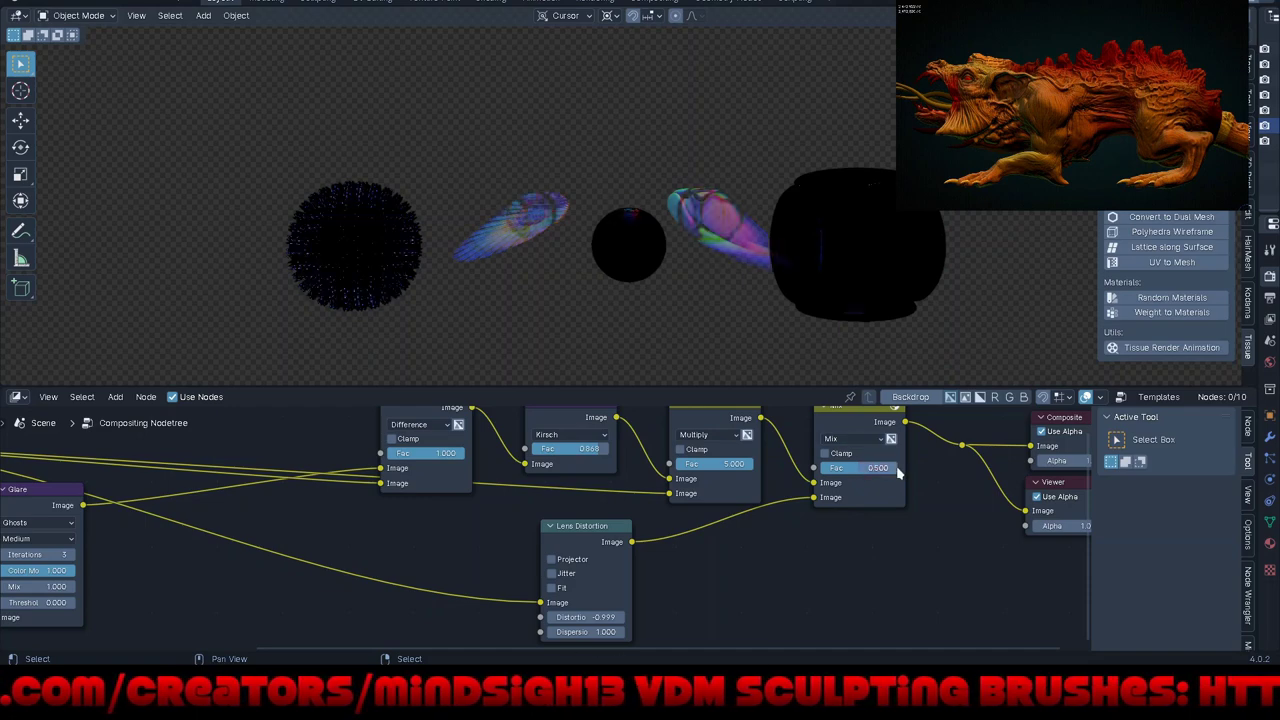
# Step: Try Multiply on the final Mix node, then settle on Difference blending
pyautogui.click(876, 440)
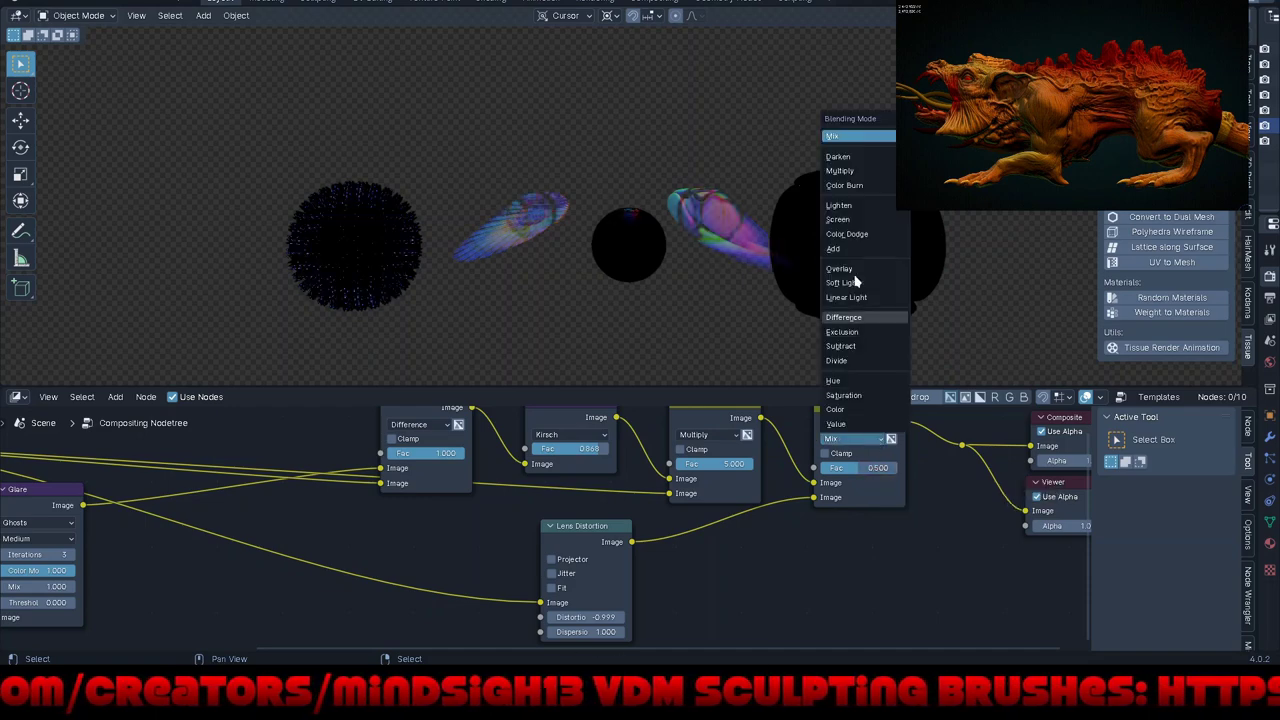
pyautogui.click(841, 171)
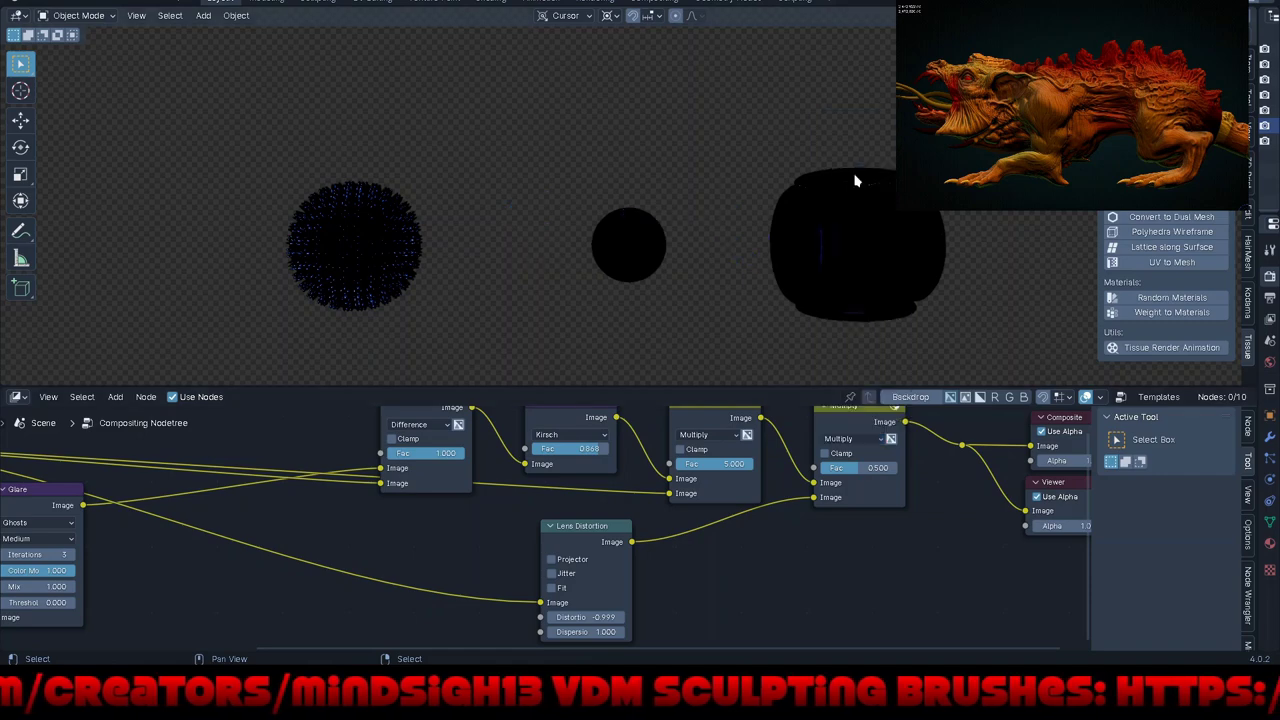
pyautogui.click(866, 444)
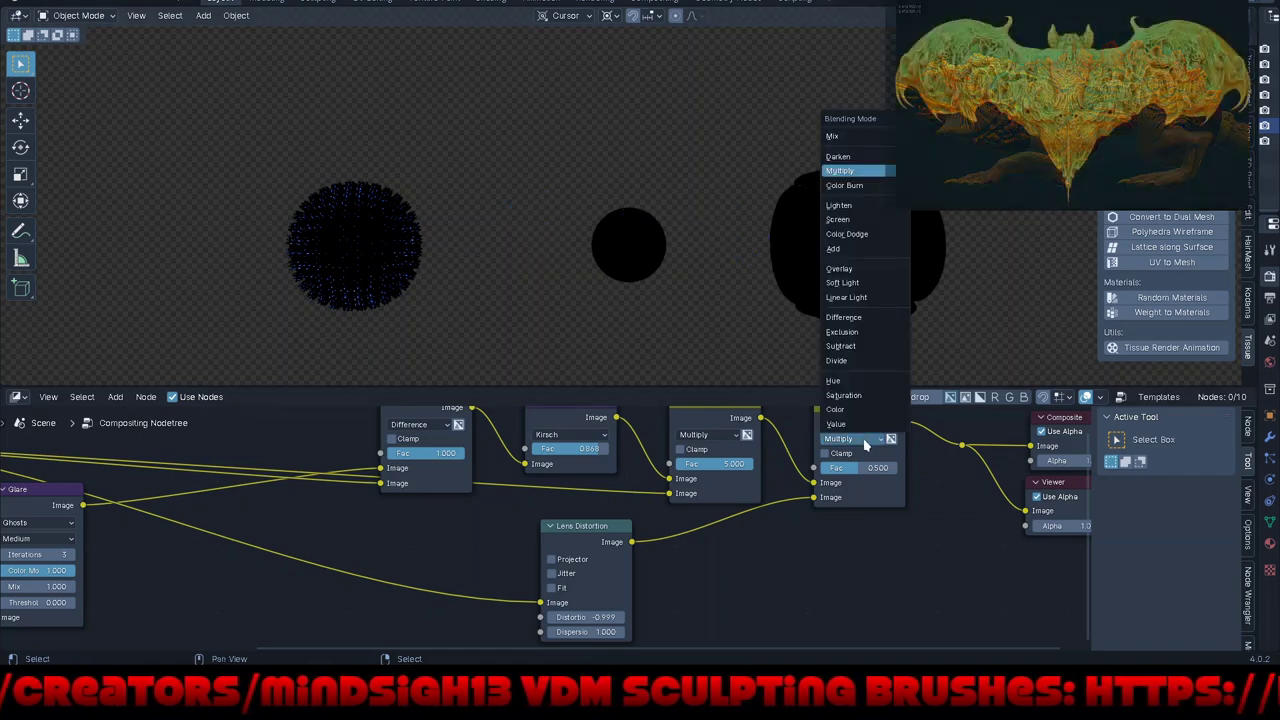
pyautogui.click(864, 318)
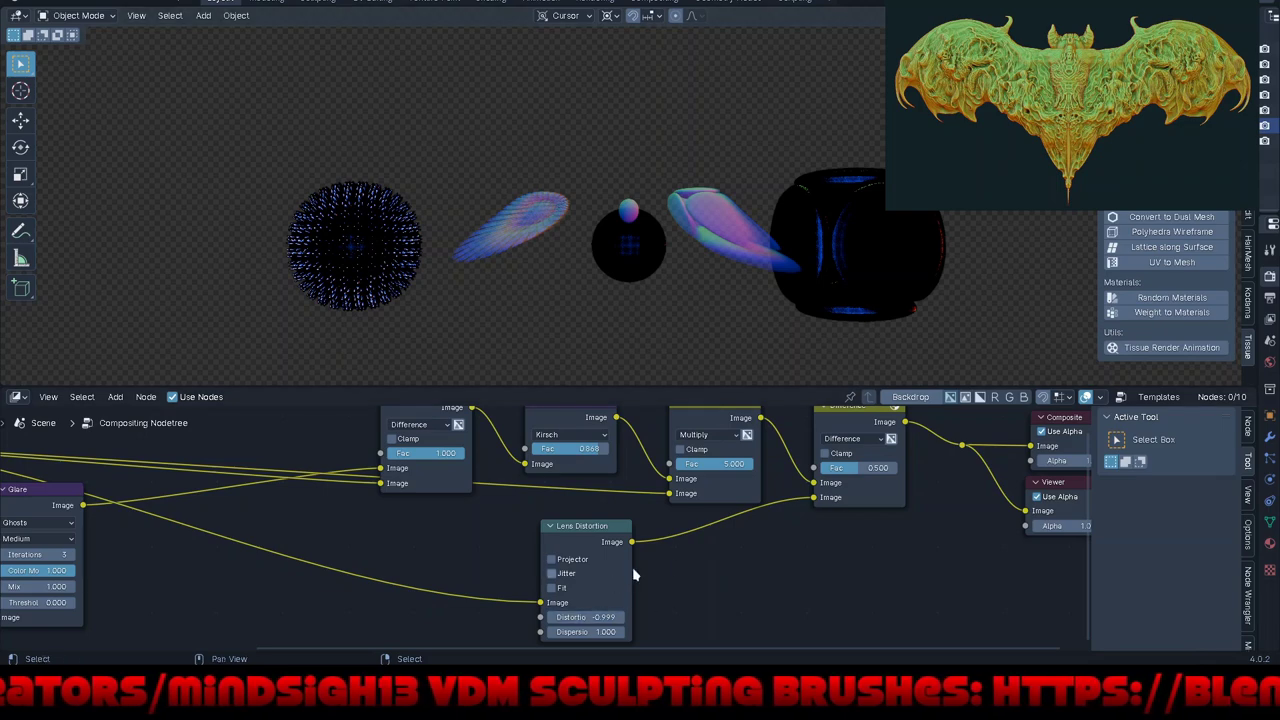
# Step: Unplug the render image from Lens Distortion so it distorts the output of the final Difference mix
pyautogui.scroll(-2, 744, 584)
pyautogui.moveTo(697, 576); pyautogui.dragTo(740, 563, button='middle')
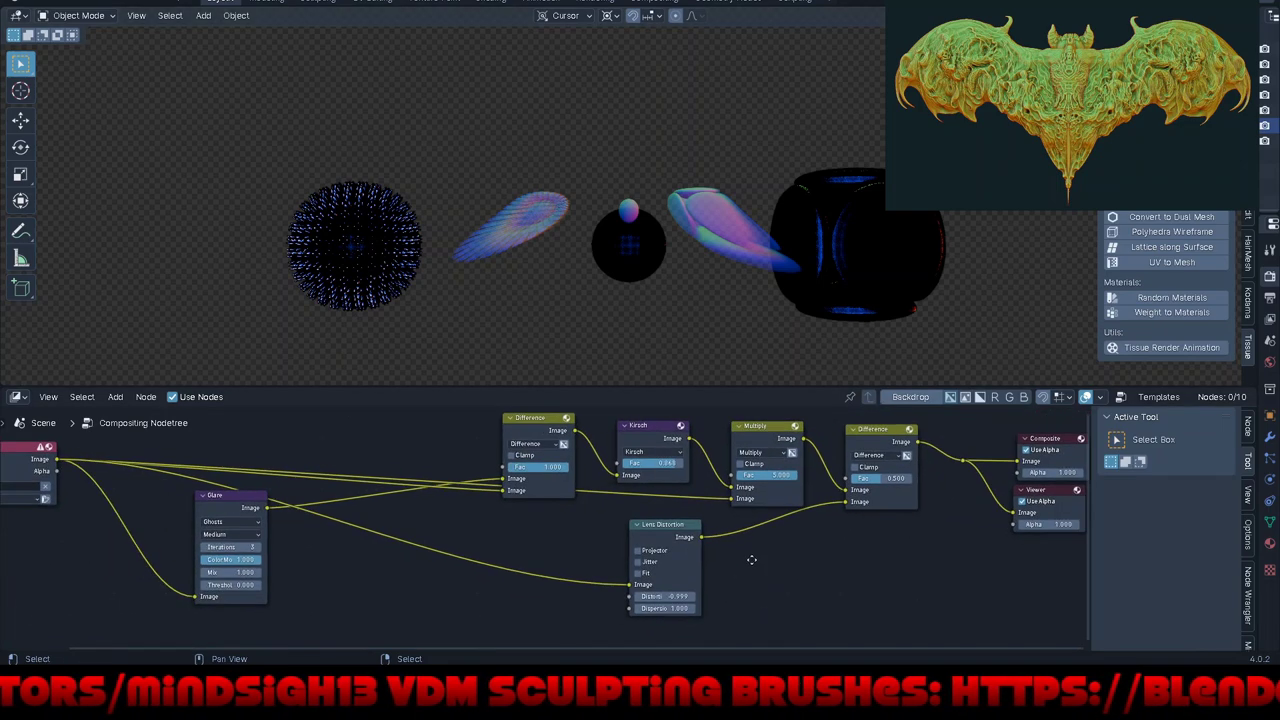
pyautogui.moveTo(627, 585)
pyautogui.mouseDown()
pyautogui.moveTo(681, 536)
pyautogui.moveTo(930, 445)
pyautogui.mouseUp()
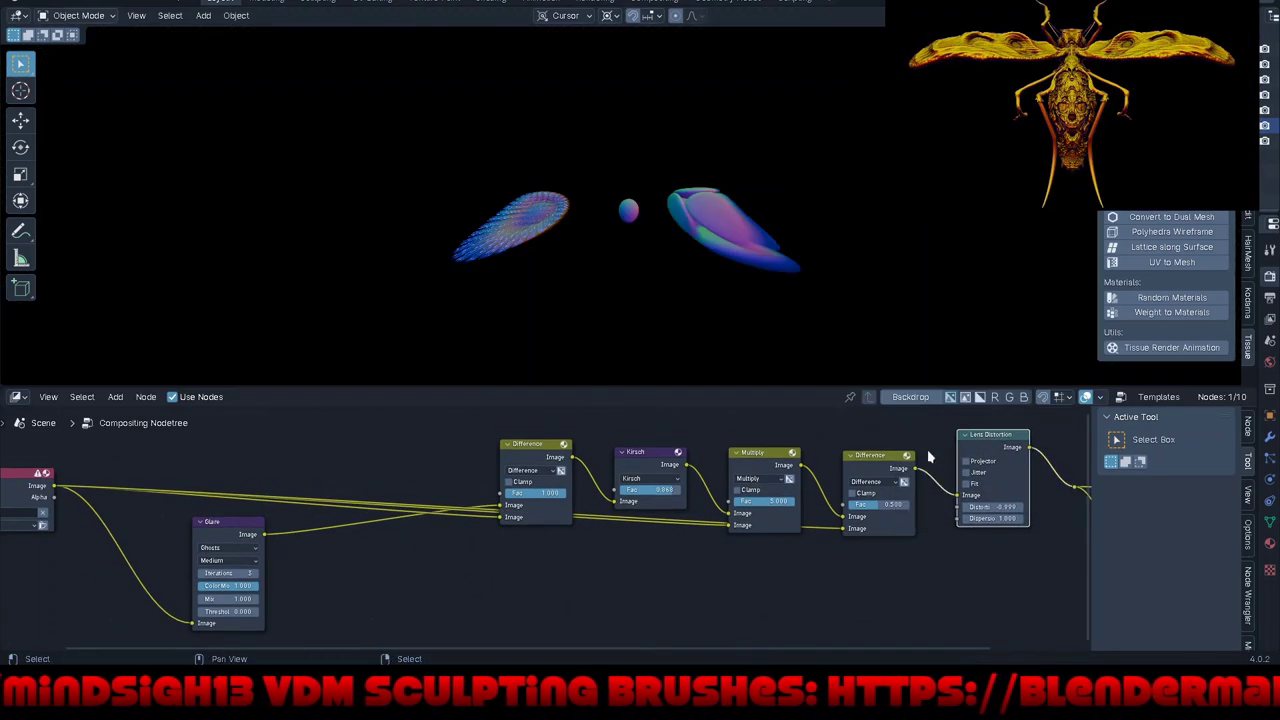
pyautogui.moveTo(765, 213)
pyautogui.mouseDown(button='middle')
pyautogui.moveTo(582, 230)
pyautogui.moveTo(520, 180)
pyautogui.moveTo(226, 187)
pyautogui.moveTo(180, 214)
pyautogui.mouseUp(button='middle')
# Step: Zoom and orbit the 3D view to look through the inside of the spiky sphere
pyautogui.scroll(3, 513, 216)
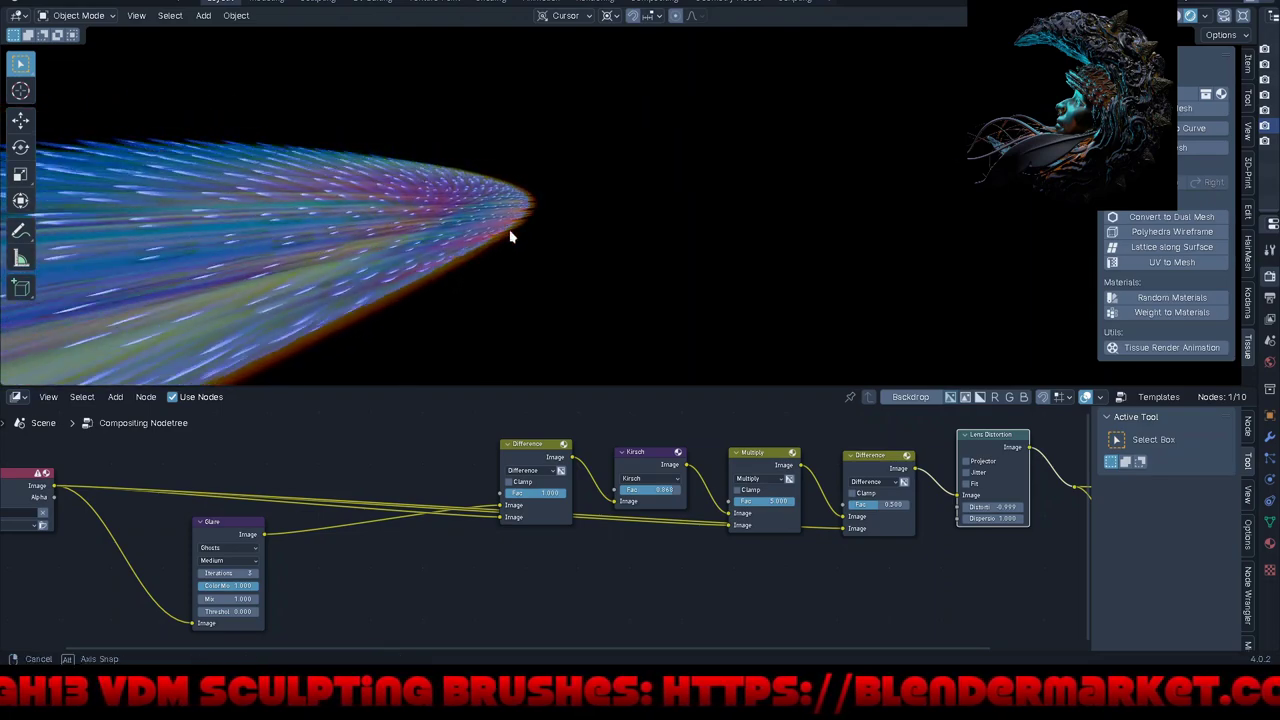
pyautogui.scroll(2, 97, 243)
pyautogui.scroll(3, 97, 243)
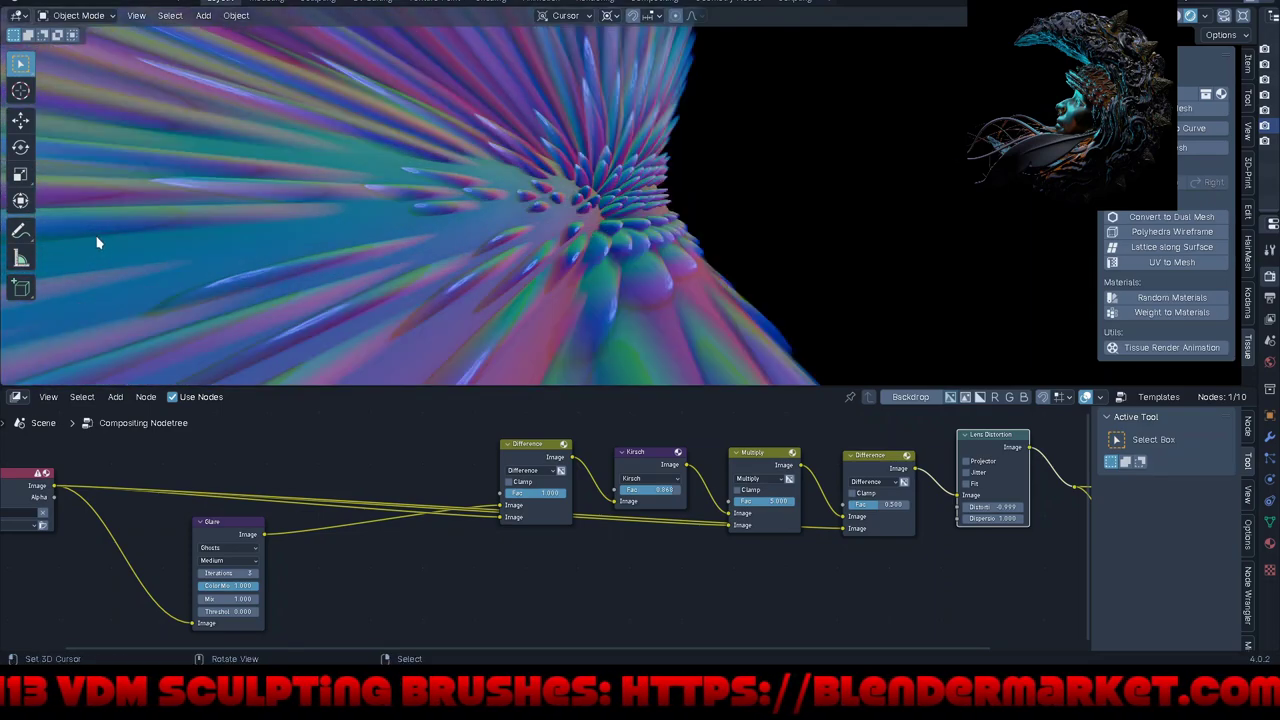
pyautogui.scroll(3, 311, 236)
pyautogui.moveTo(590, 190)
pyautogui.mouseDown(button='middle')
pyautogui.moveTo(673, 240)
pyautogui.moveTo(888, 256)
pyautogui.moveTo(814, 243)
pyautogui.moveTo(794, 189)
pyautogui.moveTo(791, 57)
pyautogui.moveTo(789, 363)
pyautogui.moveTo(771, 251)
pyautogui.moveTo(766, 286)
pyautogui.moveTo(773, 363)
pyautogui.moveTo(777, 29)
pyautogui.moveTo(797, 166)
pyautogui.moveTo(763, 371)
pyautogui.moveTo(757, 109)
pyautogui.moveTo(771, 277)
pyautogui.moveTo(771, 134)
pyautogui.moveTo(797, 160)
pyautogui.moveTo(867, 187)
pyautogui.moveTo(889, 180)
pyautogui.mouseUp(button='middle')
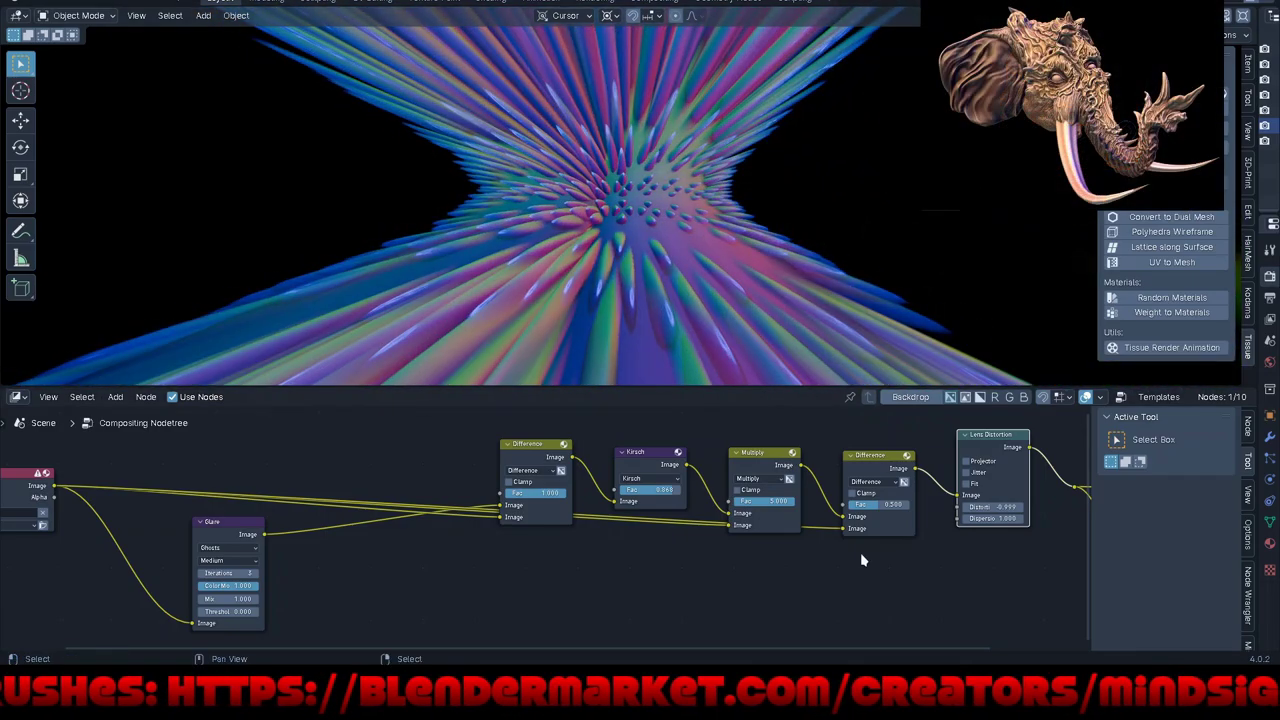
# Step: Raise the second Difference mix factor to 1.000 for a brighter pastel composite
pyautogui.moveTo(874, 510); pyautogui.dragTo(895, 504)
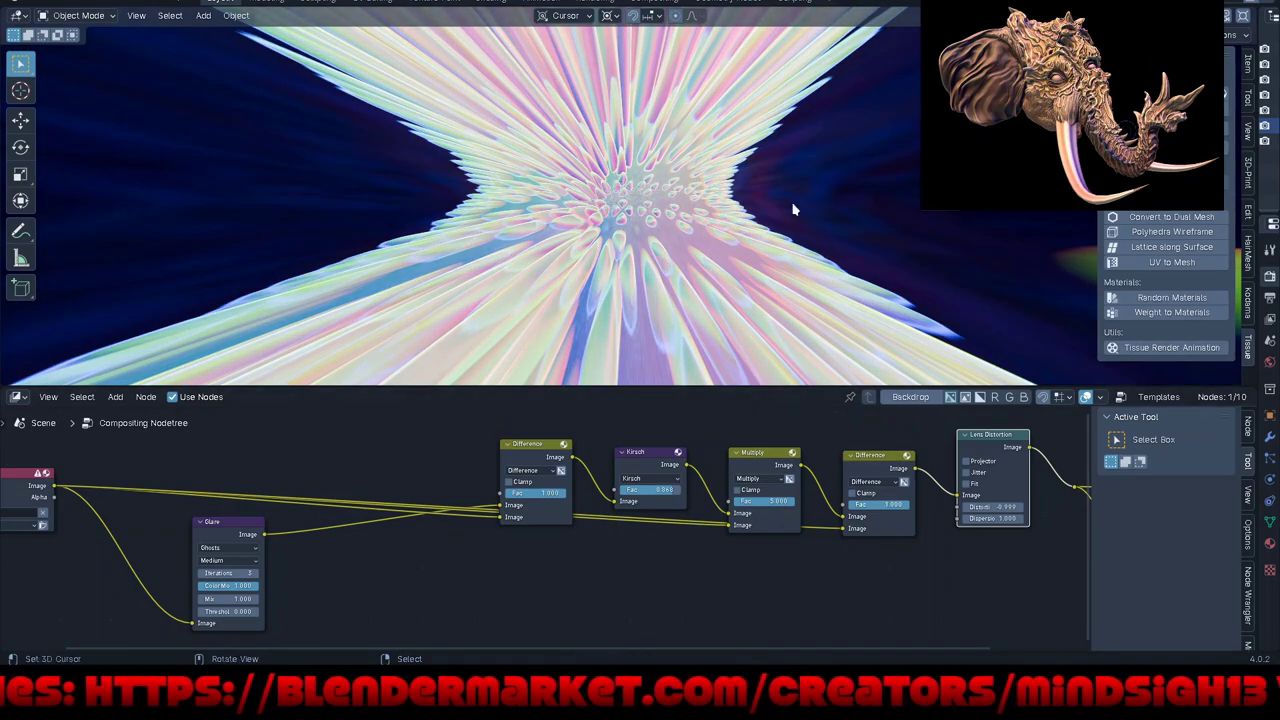
pyautogui.moveTo(793, 209); pyautogui.dragTo(955, 232, button='middle')
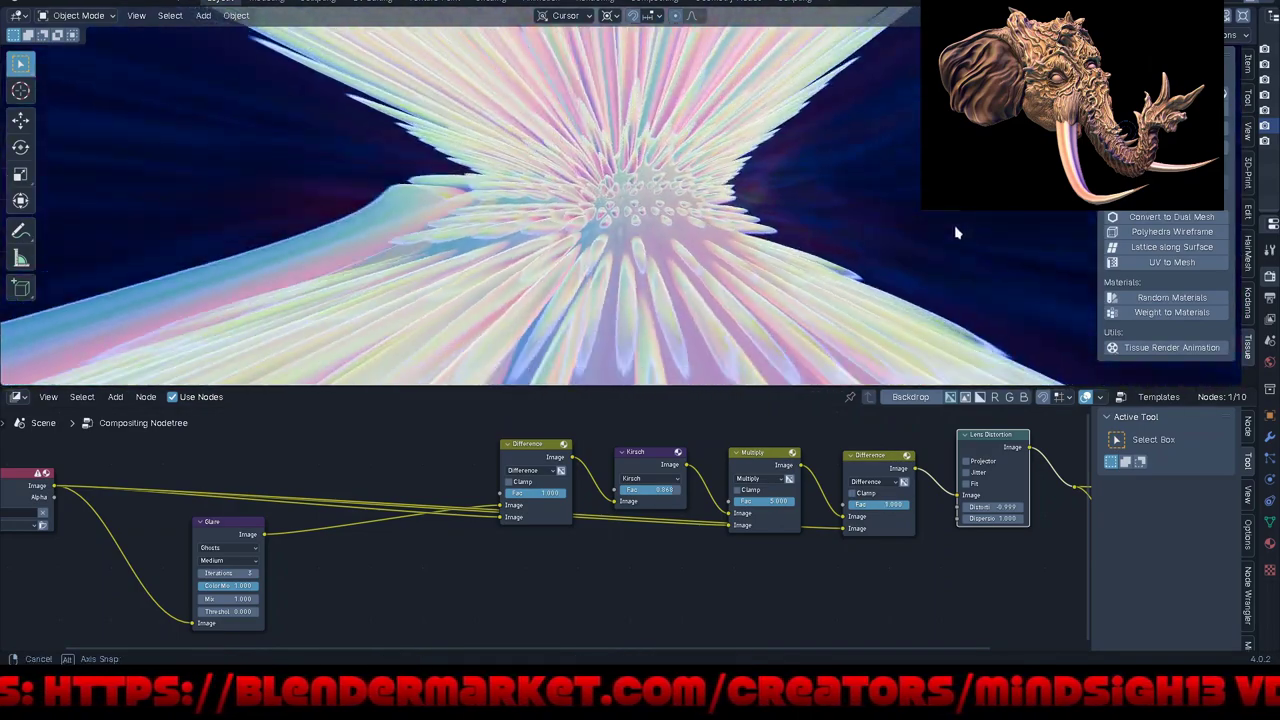
pyautogui.moveTo(955, 232); pyautogui.dragTo(766, 263, button='middle')
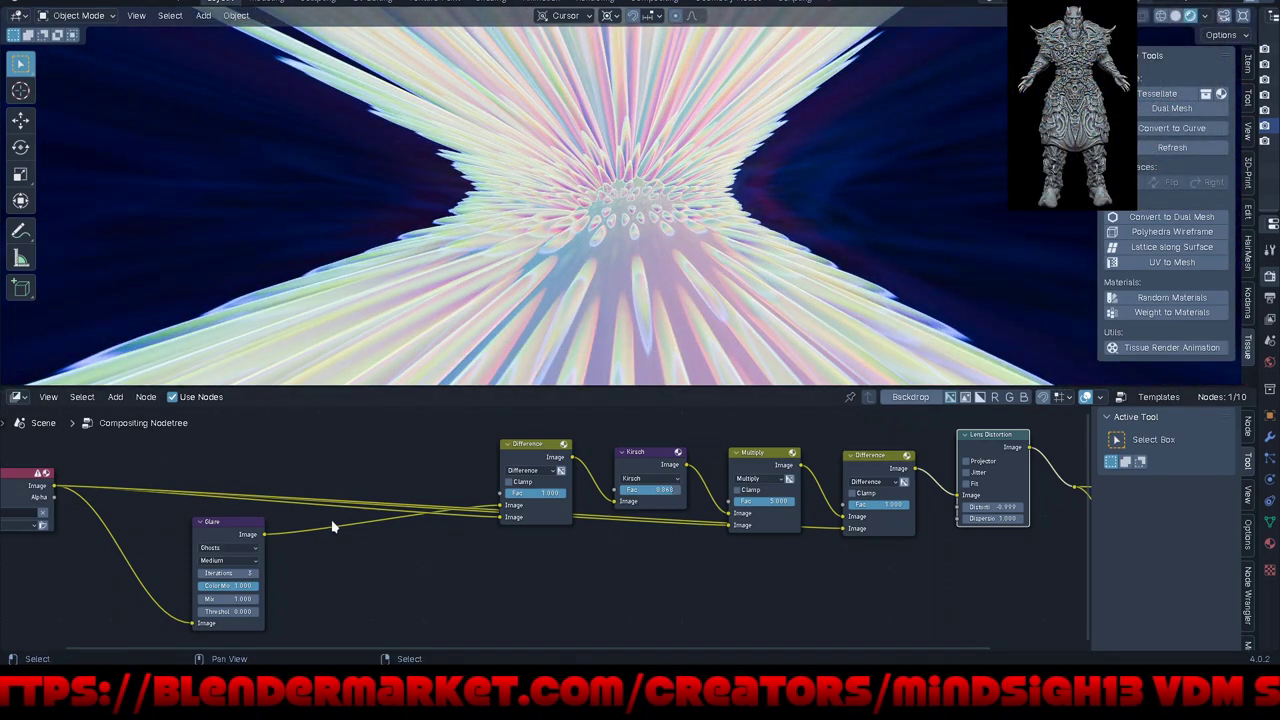
# Step: Reconnect the link into Lens Distortion's input and move the second Difference node lower
pyautogui.scroll(-2, 333, 527)
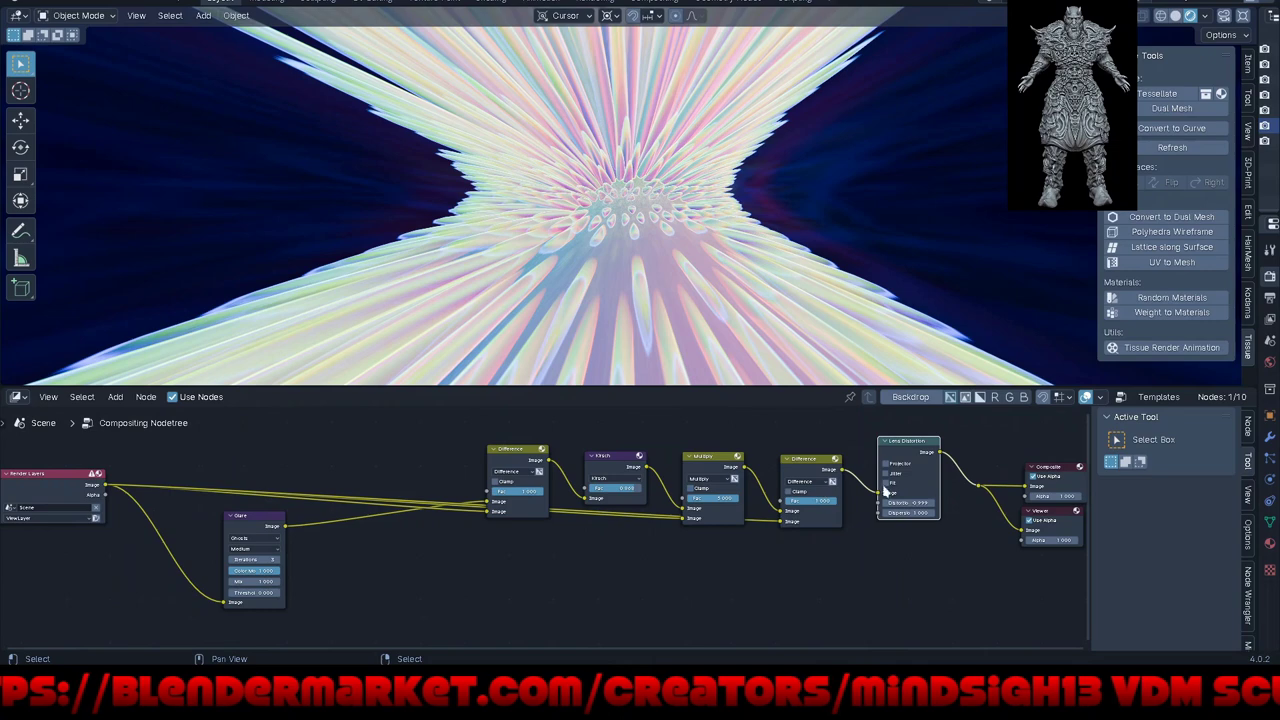
pyautogui.moveTo(879, 492); pyautogui.dragTo(950, 492)
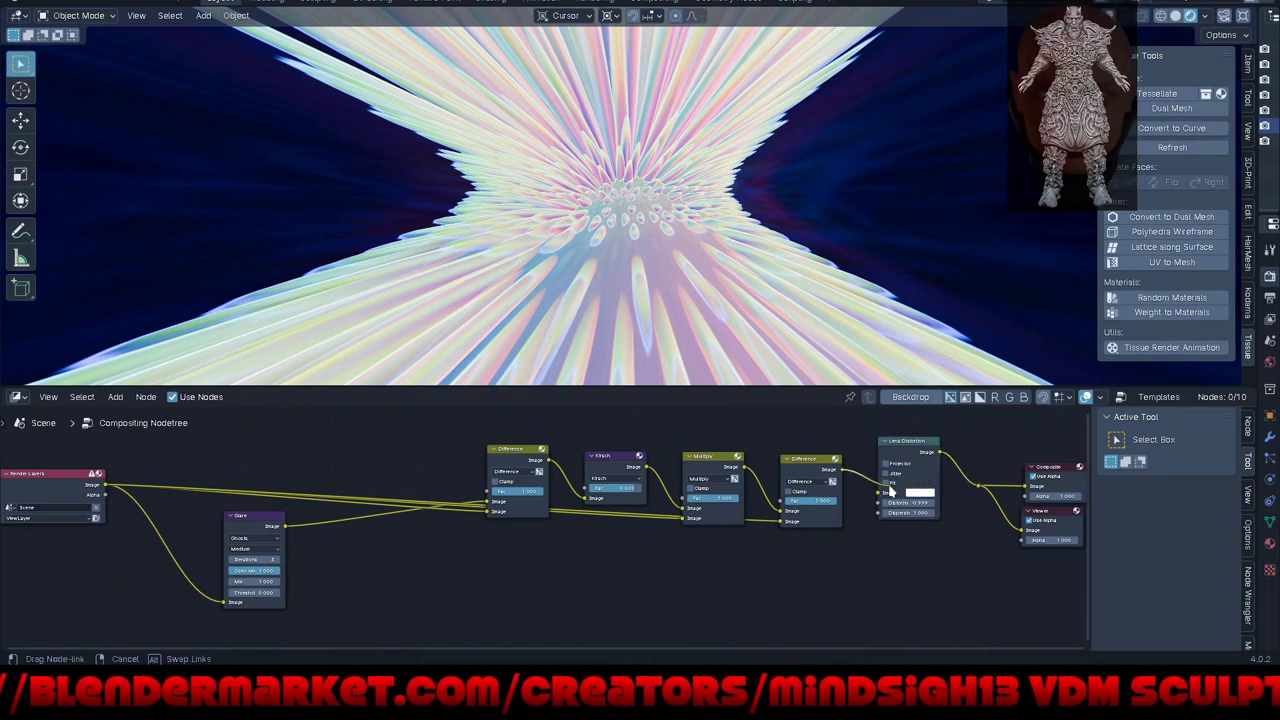
pyautogui.moveTo(973, 488); pyautogui.dragTo(879, 493)
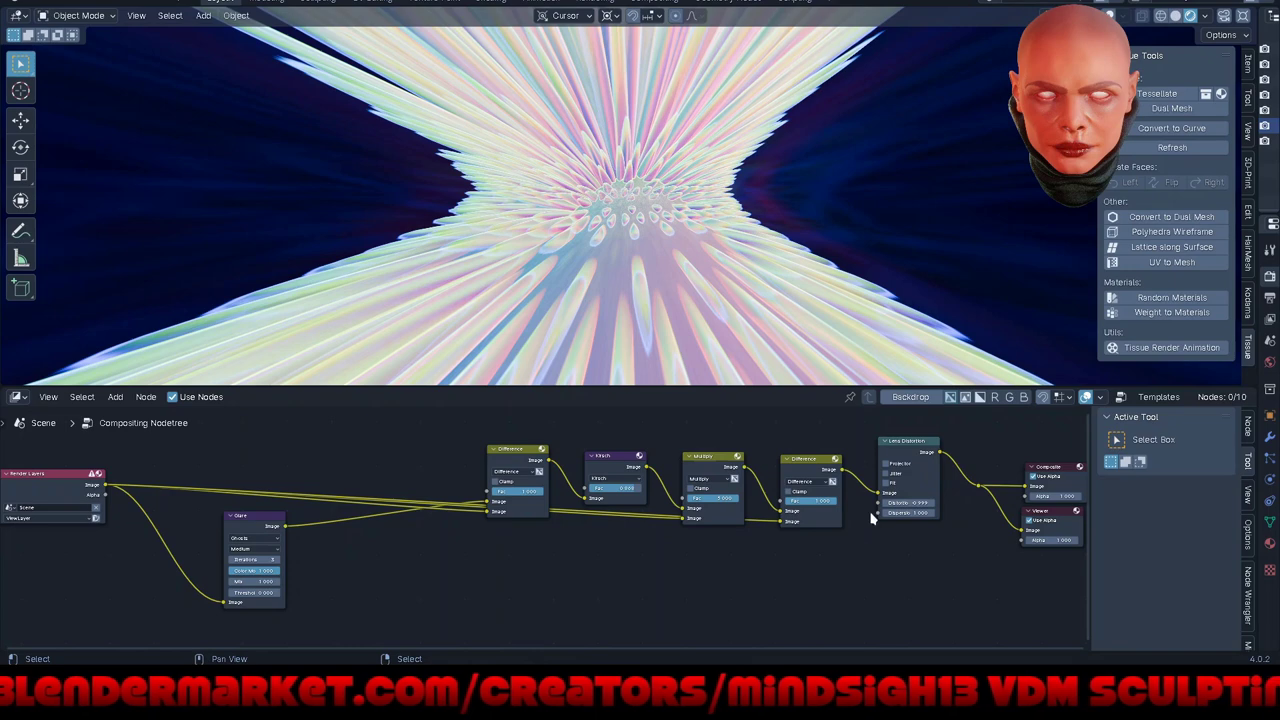
pyautogui.moveTo(815, 462); pyautogui.dragTo(815, 511)
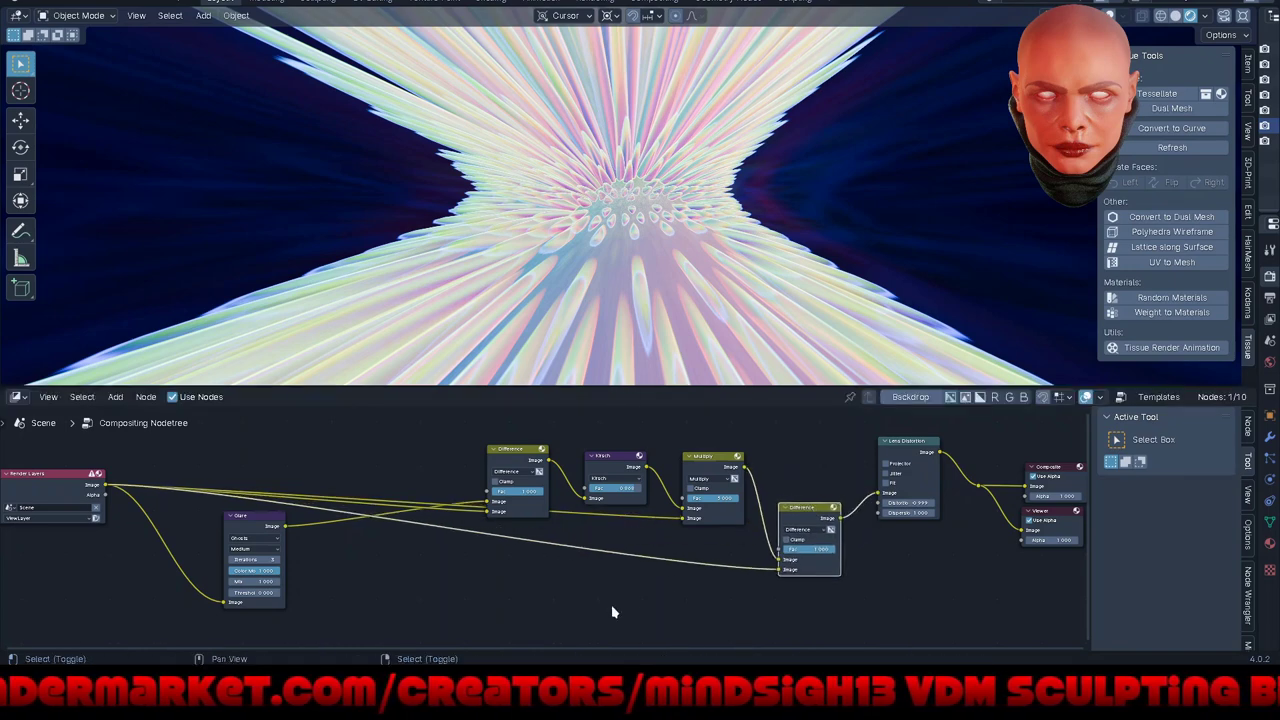
# Step: Add a Sun Beams node below the chain with ray length 0.337
pyautogui.hotkey('shift', 'a')
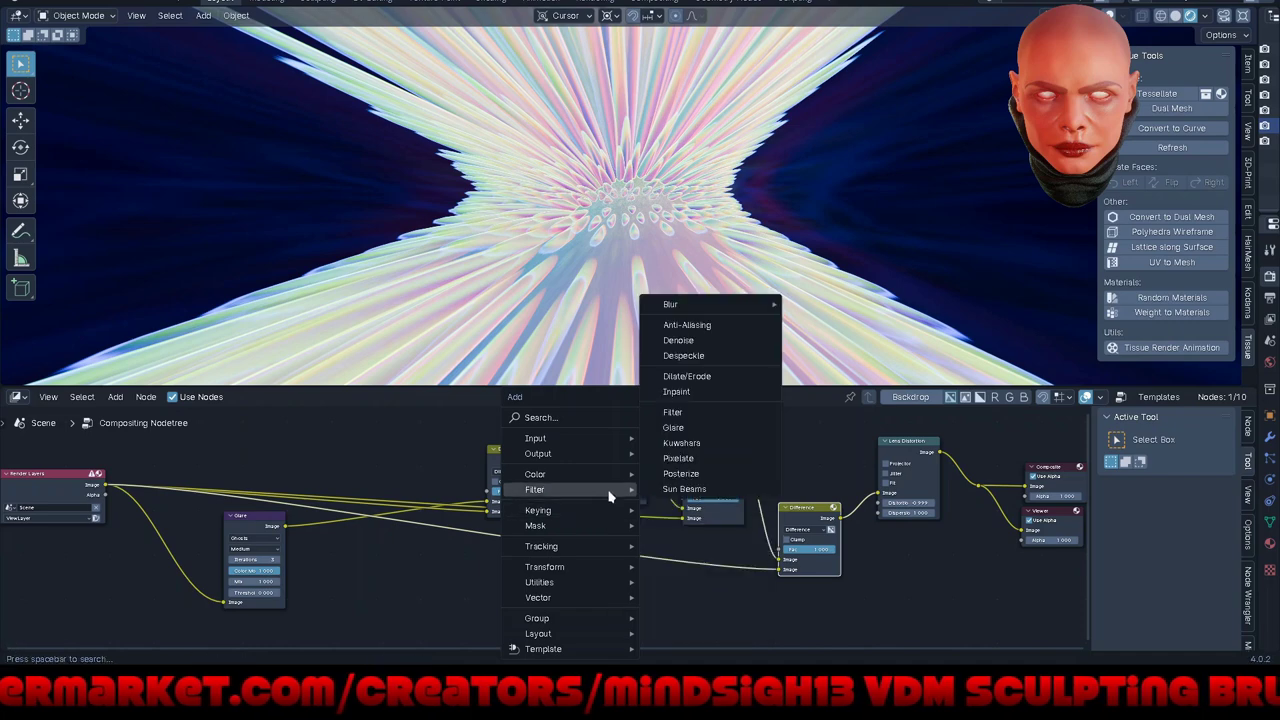
pyautogui.moveTo(535, 489)
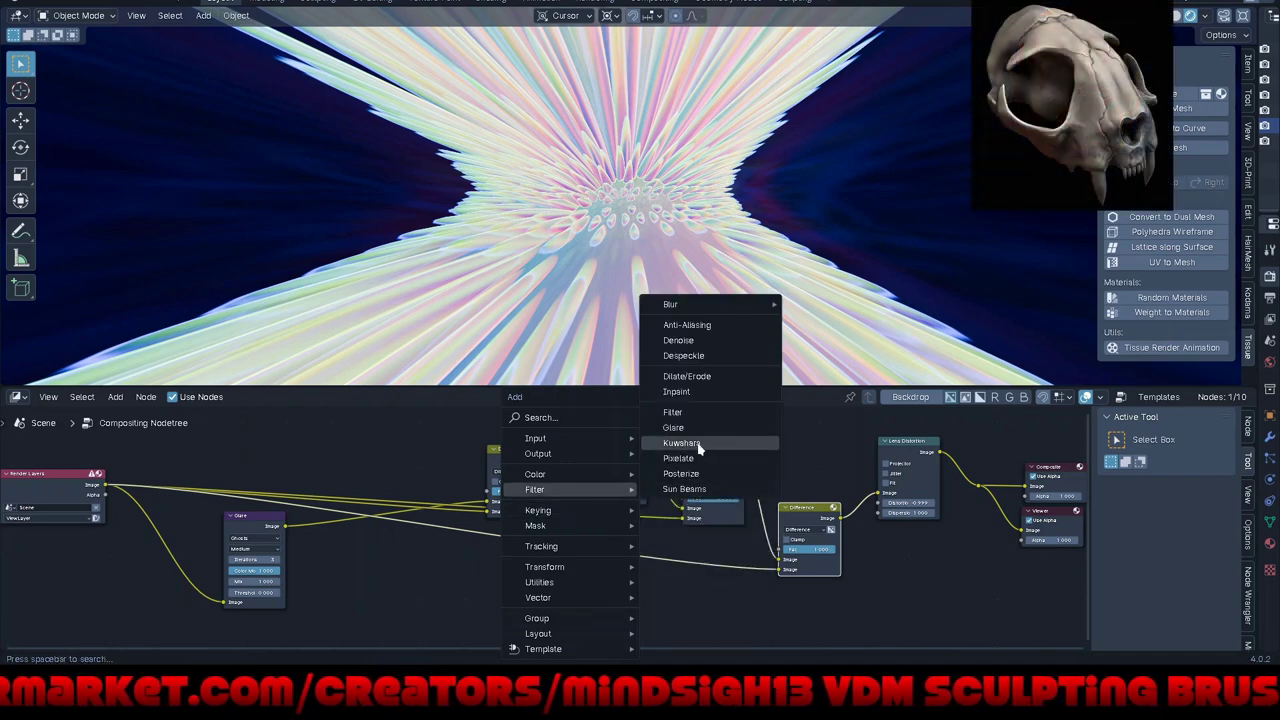
pyautogui.click(745, 495)
pyautogui.click(688, 592)
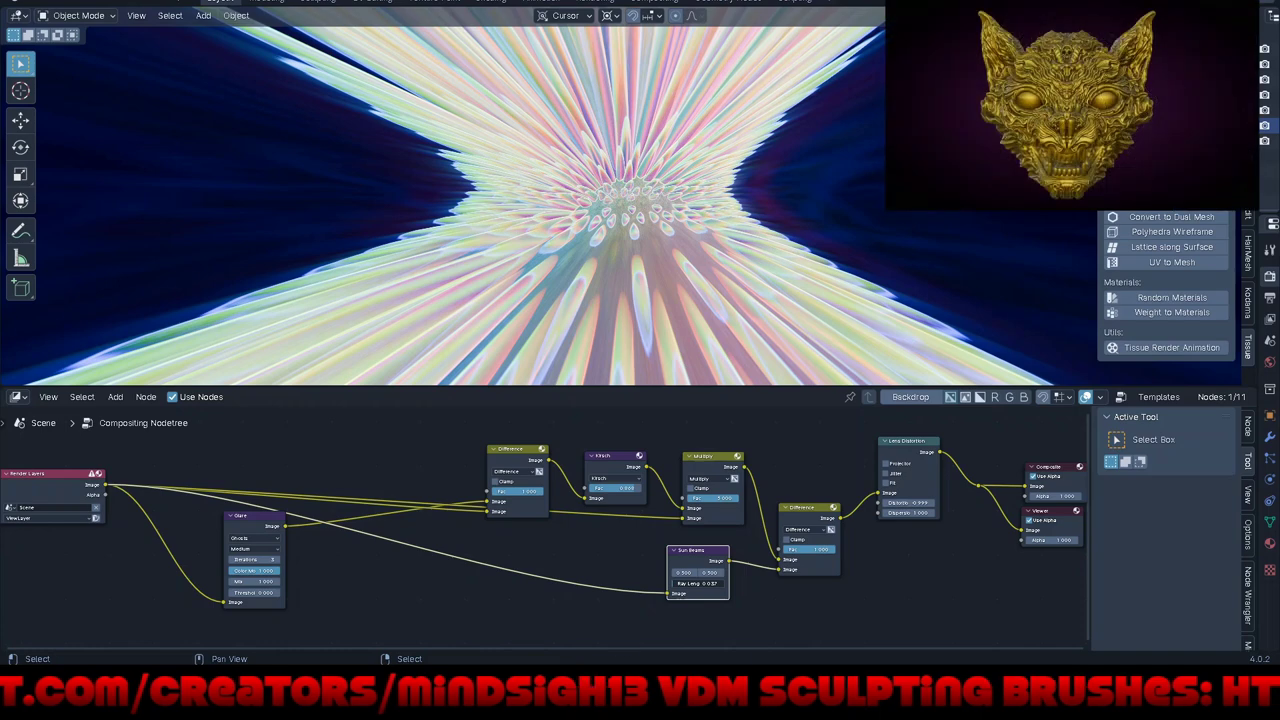
pyautogui.moveTo(697, 583); pyautogui.dragTo(720, 583)
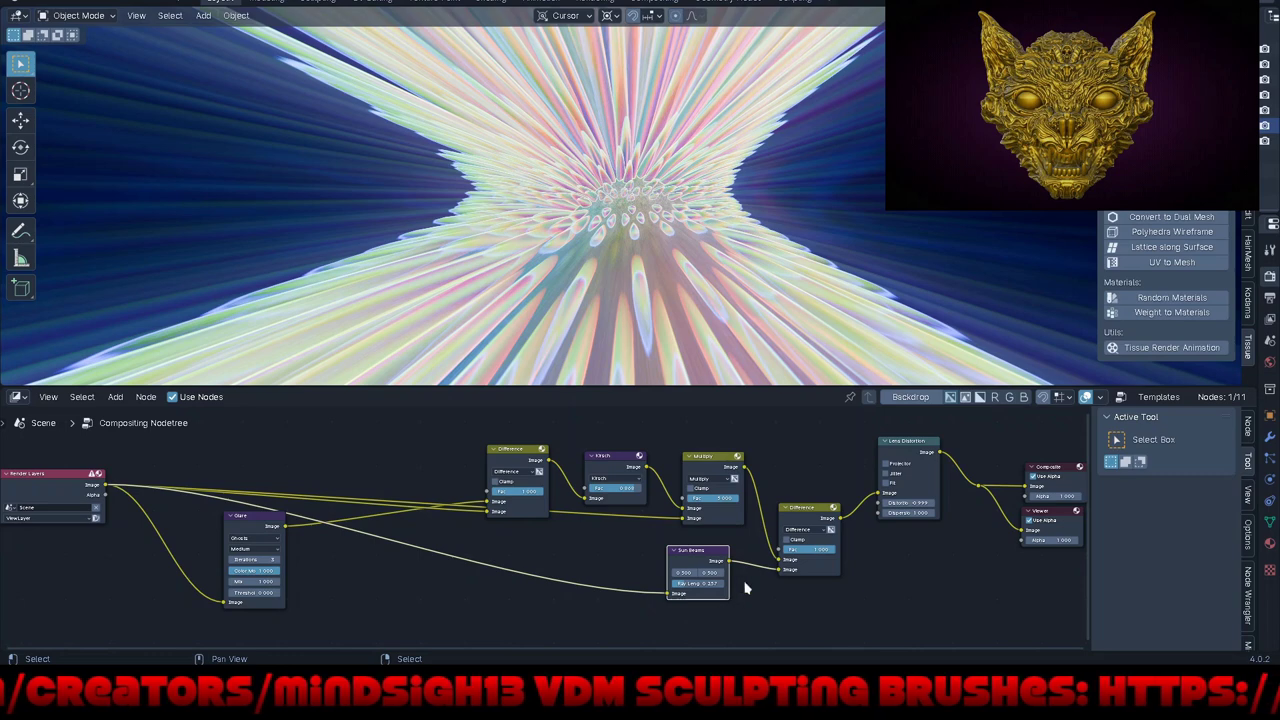
# Step: Duplicate the Difference node before Lens Distortion and feed it the Render Layers image
pyautogui.click(816, 513)
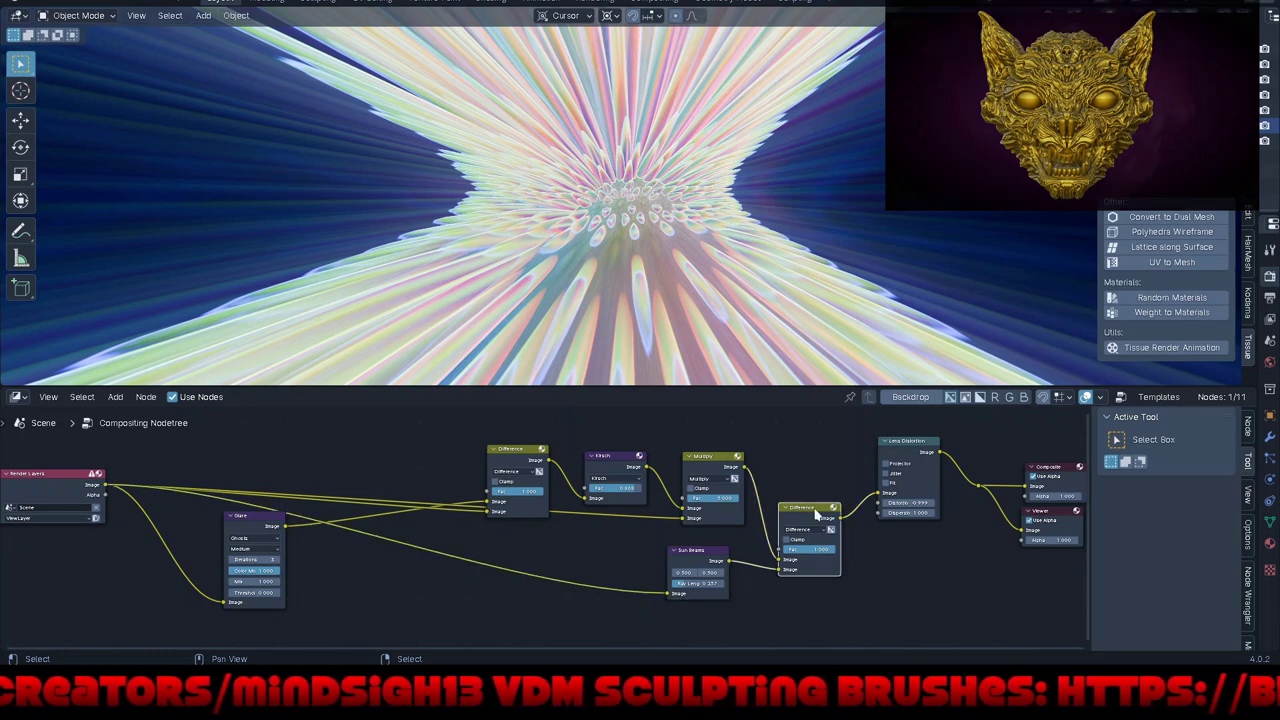
pyautogui.hotkey('shift', 'd')
pyautogui.click(843, 507)
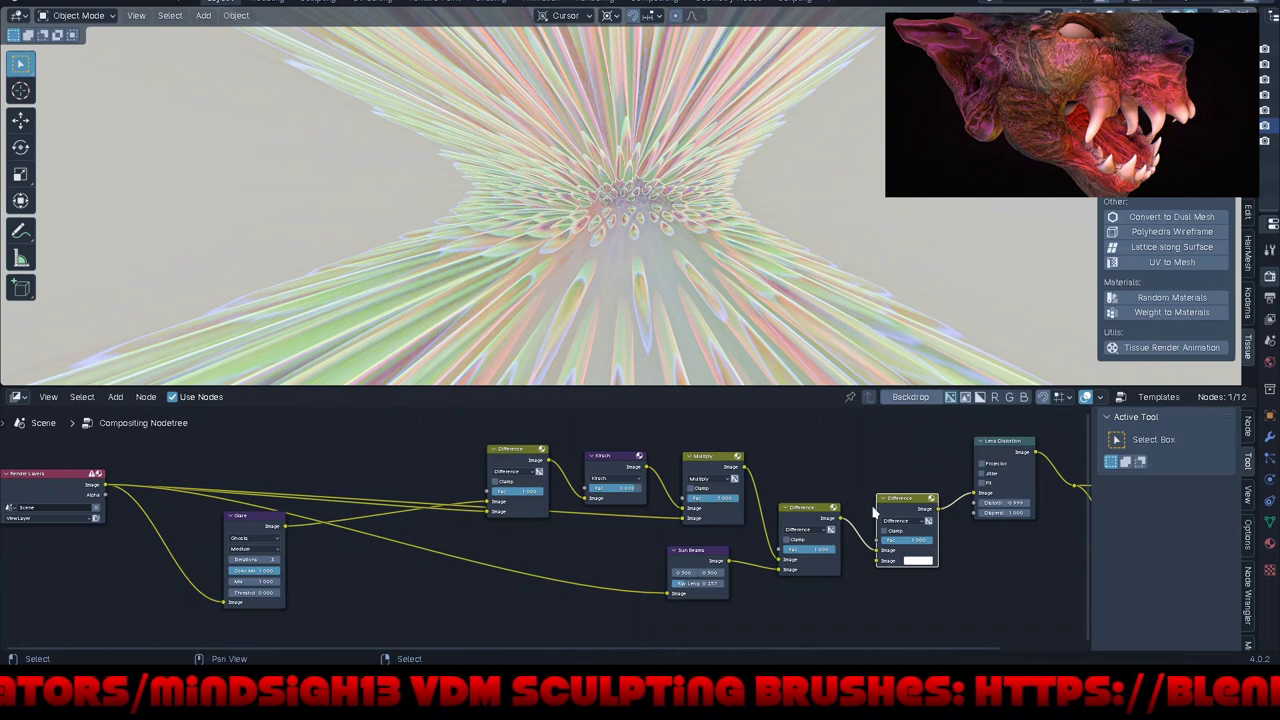
pyautogui.moveTo(105, 486); pyautogui.dragTo(880, 562)
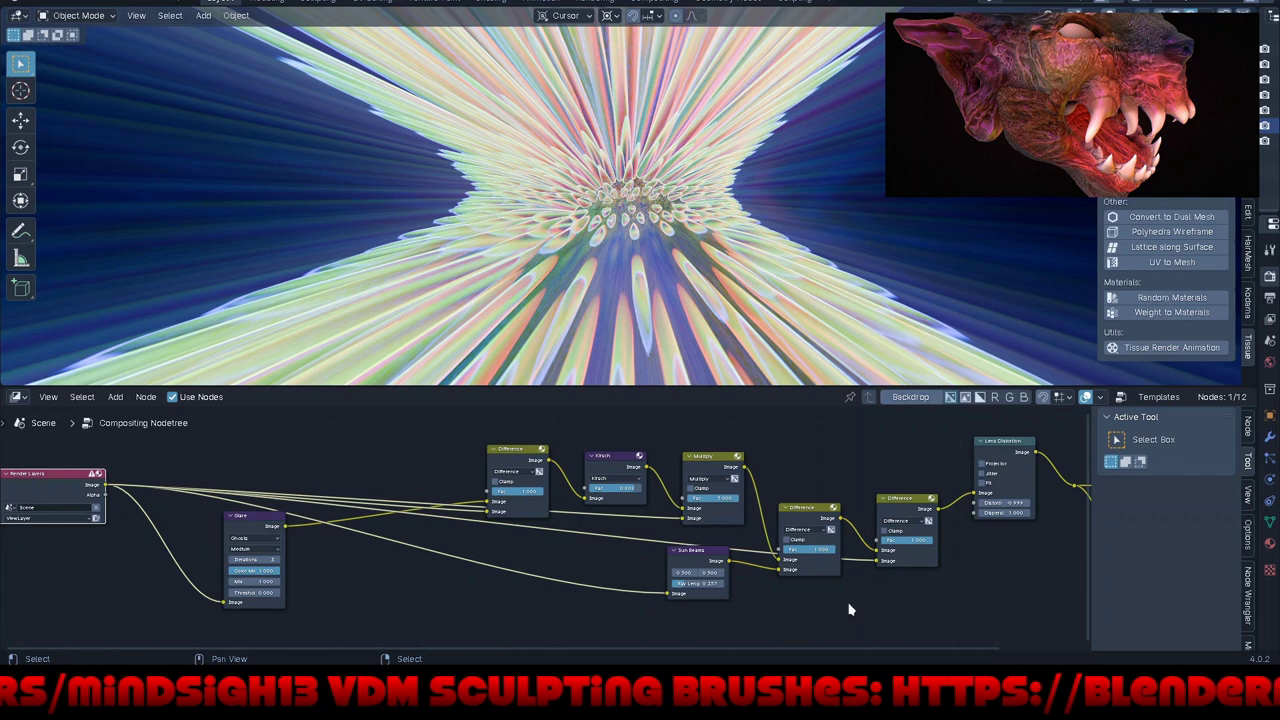
pyautogui.hotkey('shift', 'a')
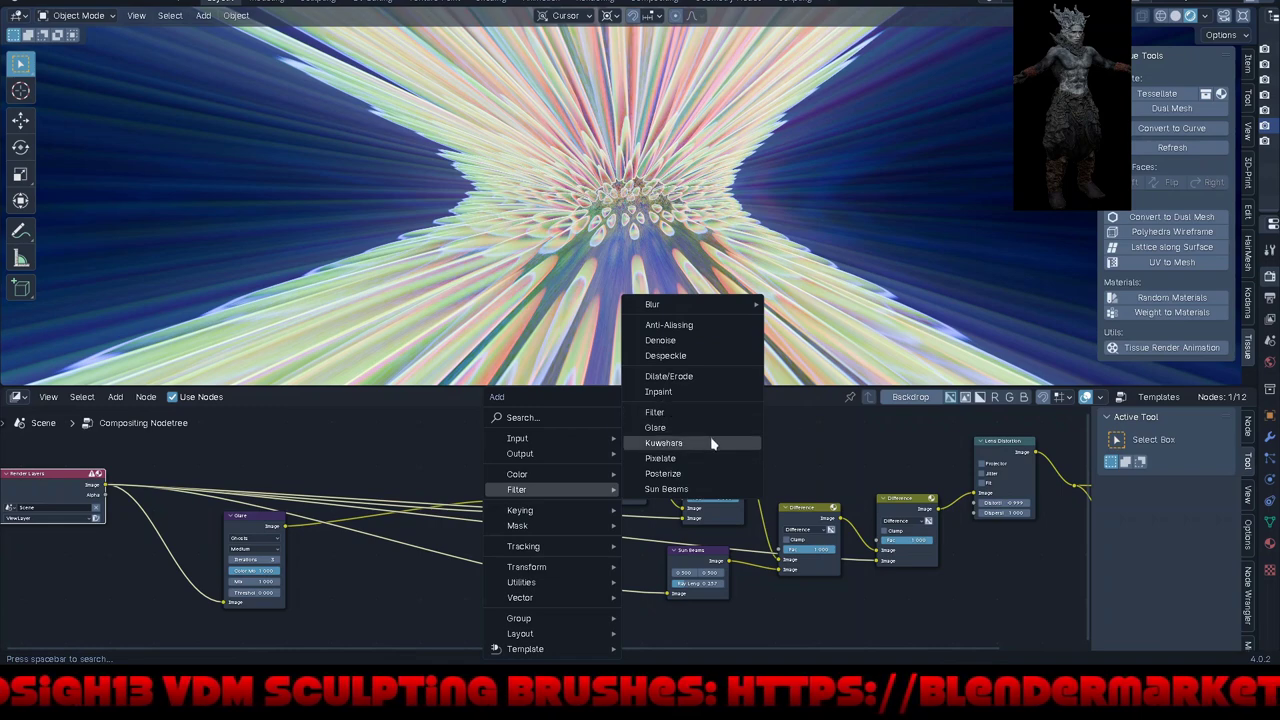
# Step: Add a Kuwahara filter below Sun Beams and set its size to 36
pyautogui.click(664, 443)
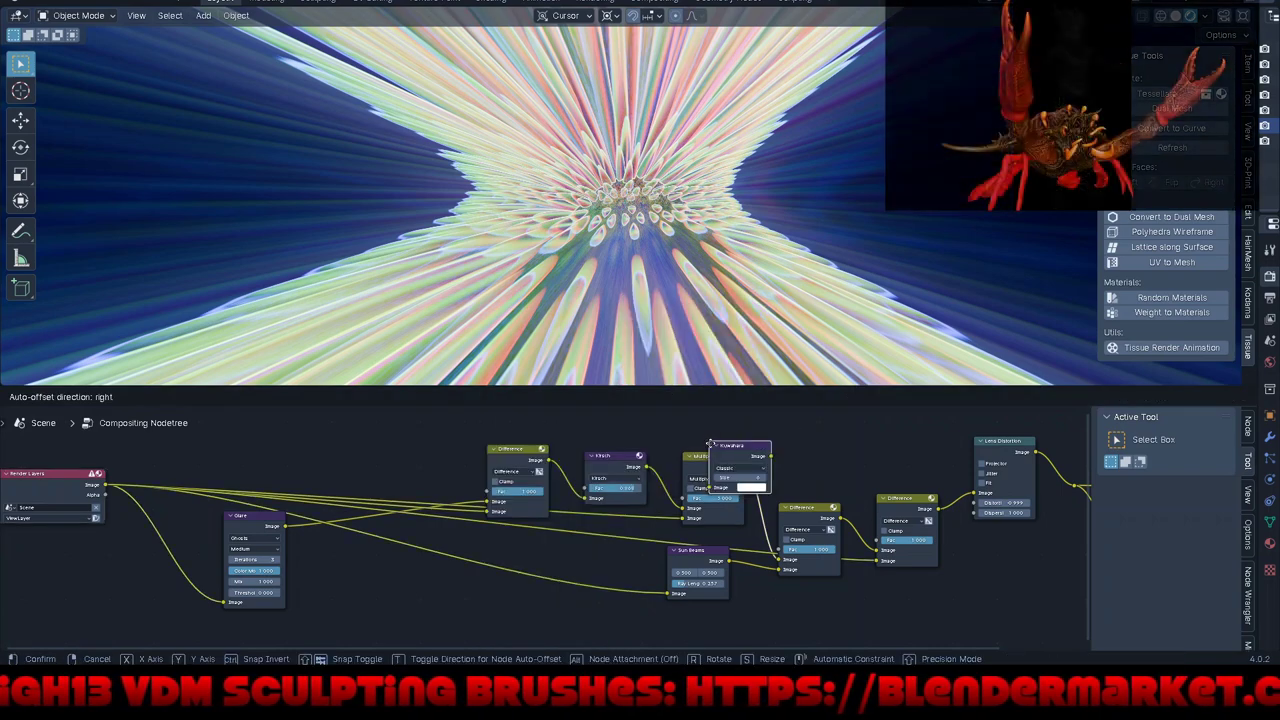
pyautogui.click(585, 490)
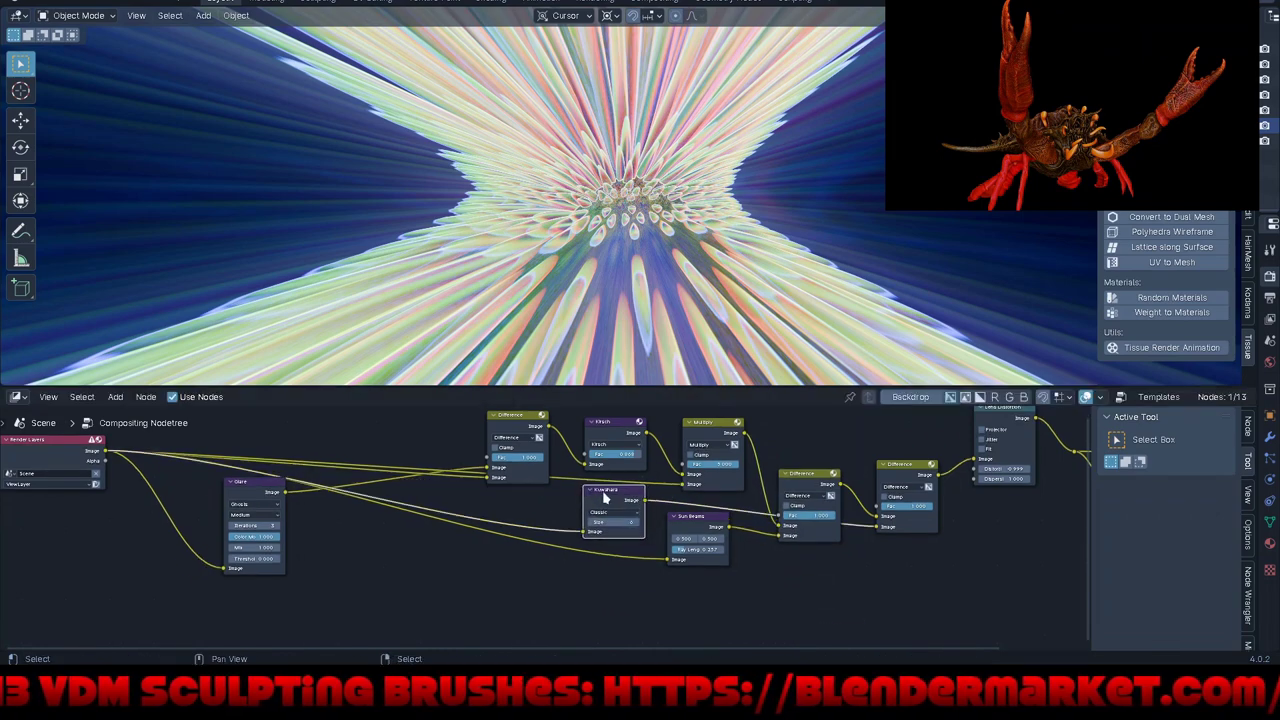
pyautogui.moveTo(604, 497); pyautogui.dragTo(757, 573)
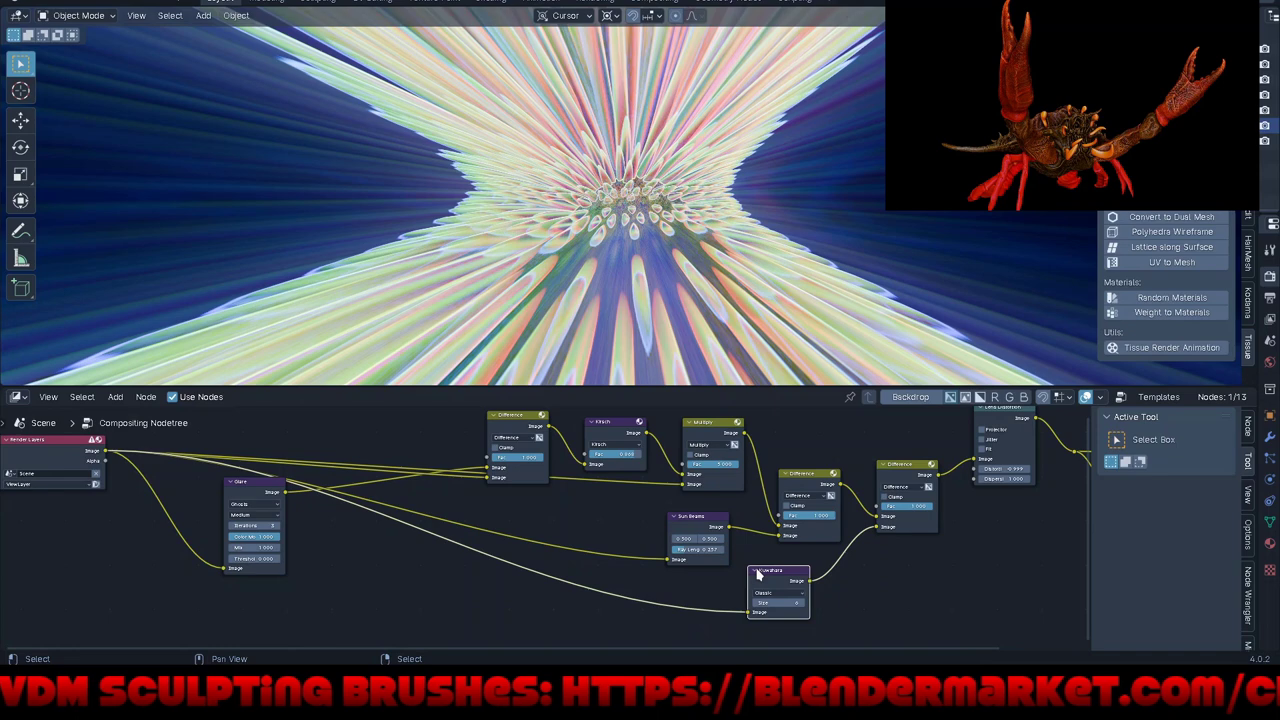
pyautogui.scroll(2, 790, 614)
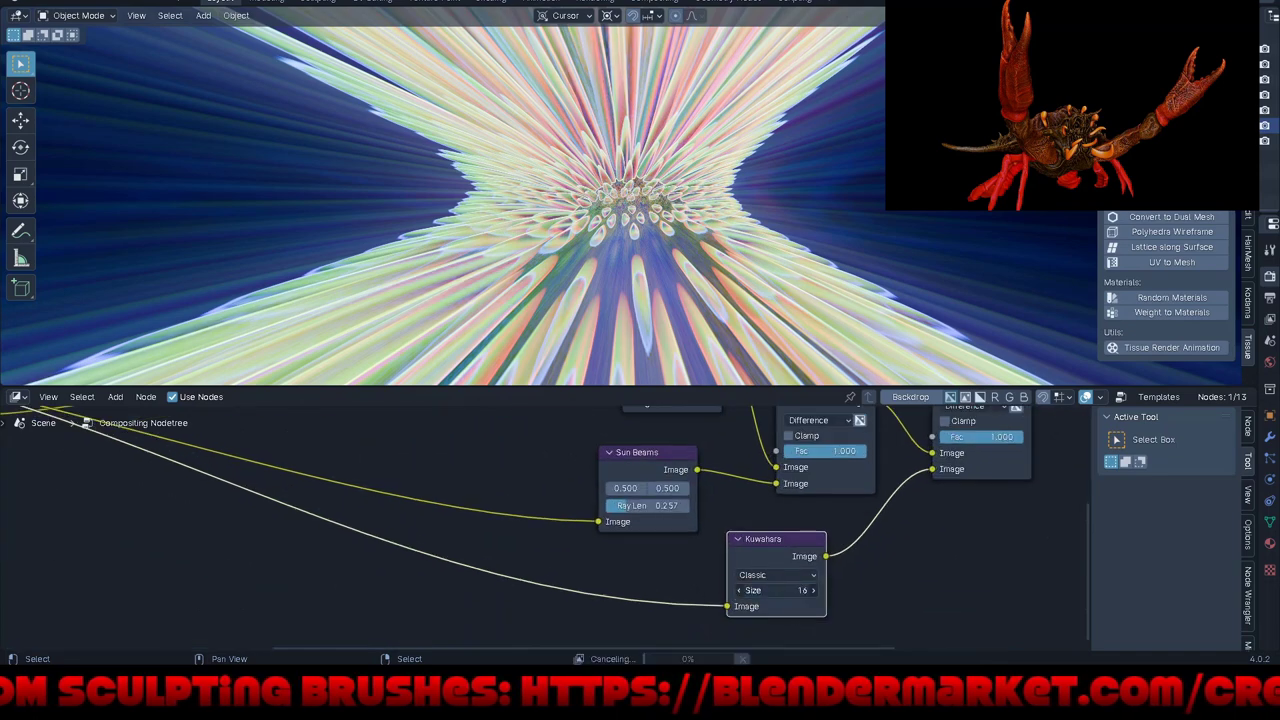
pyautogui.moveTo(775, 590)
pyautogui.mouseDown()
pyautogui.moveTo(830, 590)
pyautogui.moveTo(760, 590)
pyautogui.mouseUp()
pyautogui.moveTo(763, 404)
pyautogui.mouseDown(button='middle')
pyautogui.moveTo(647, 417)
pyautogui.moveTo(547, 472)
pyautogui.mouseUp(button='middle')
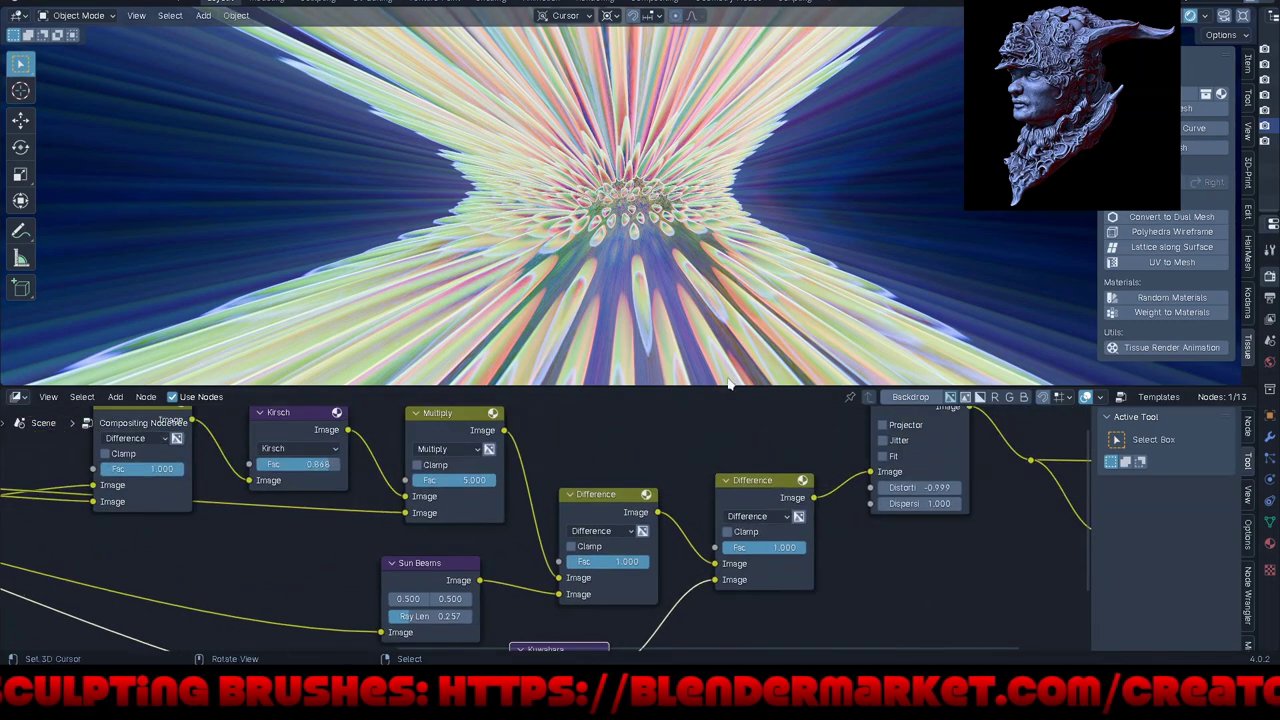
# Step: Switch the last Difference mix to Multiply blending
pyautogui.click(765, 517)
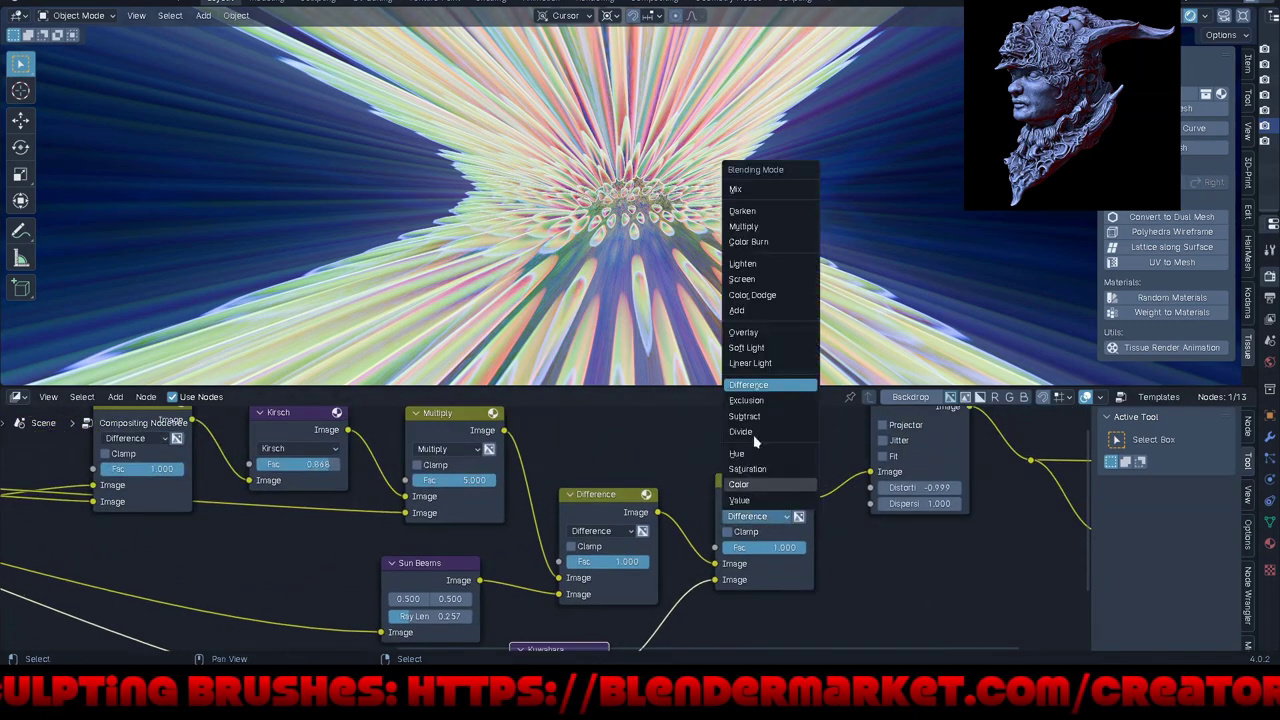
pyautogui.click(763, 231)
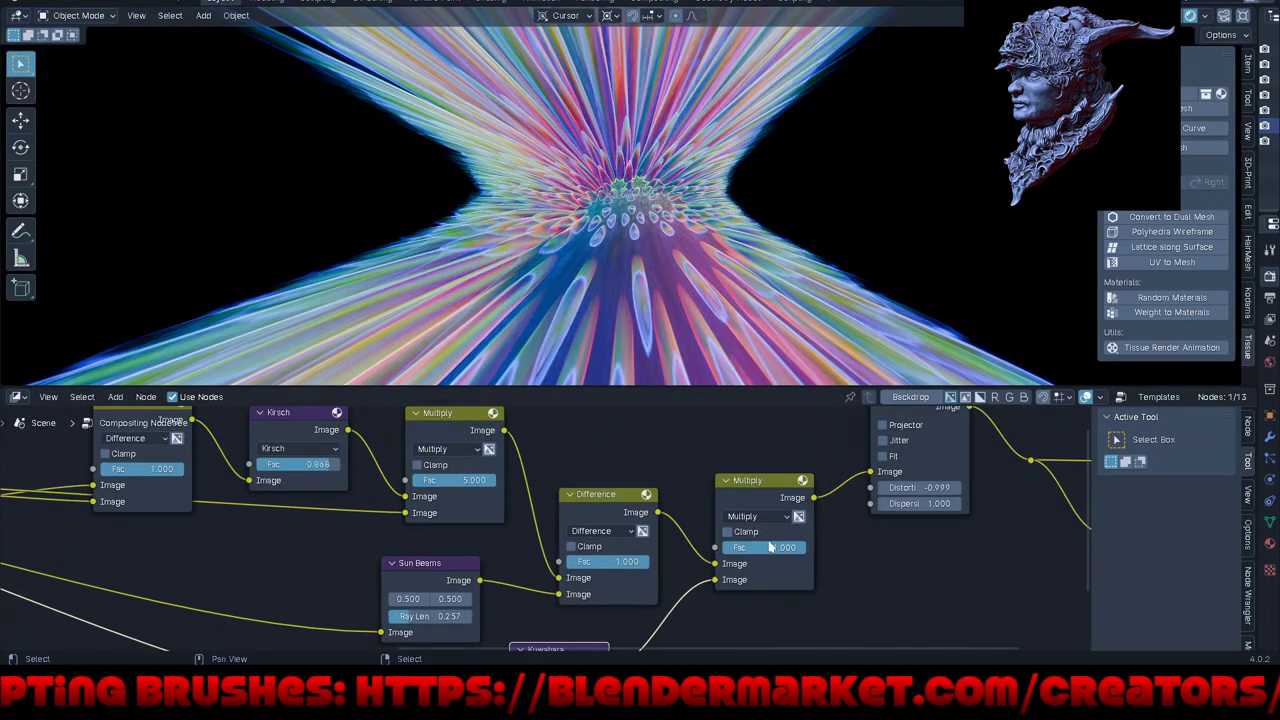
pyautogui.moveTo(762, 547); pyautogui.dragTo(722, 547)
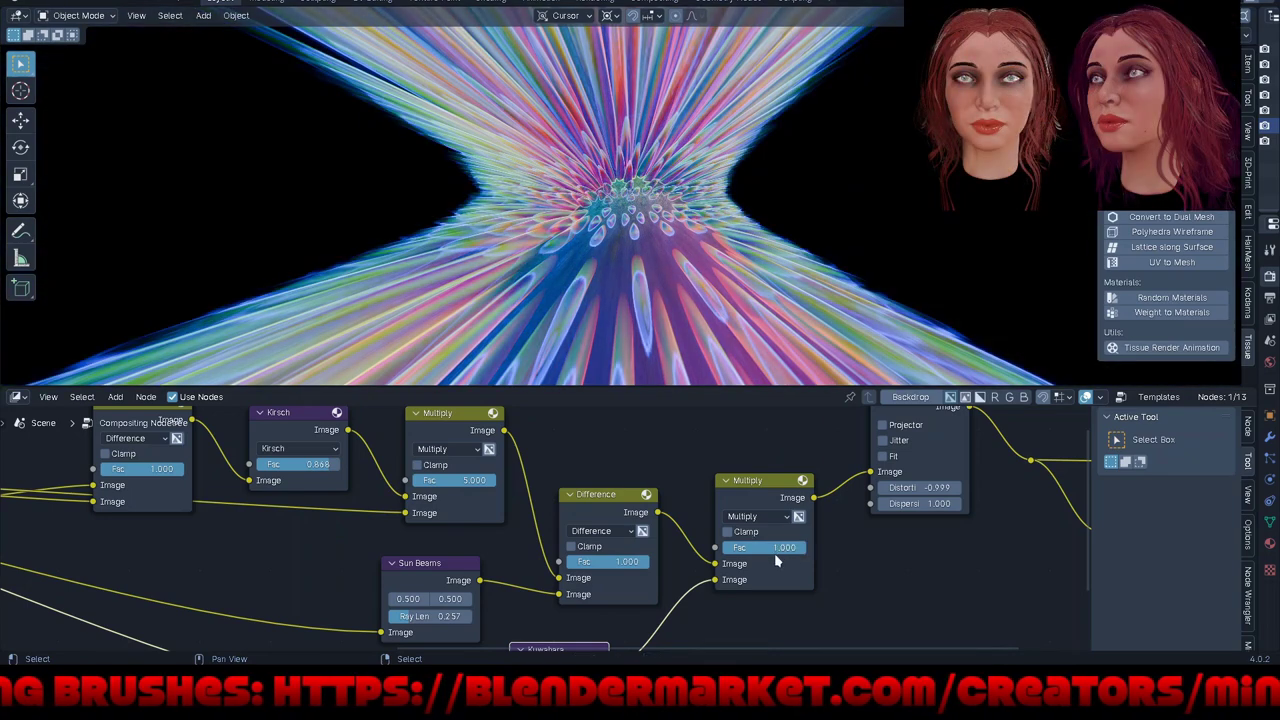
# Step: Wire Sun Beams and Kuwahara into the mixes' second image inputs, with Kuwahara size about 23
pyautogui.click(567, 608)
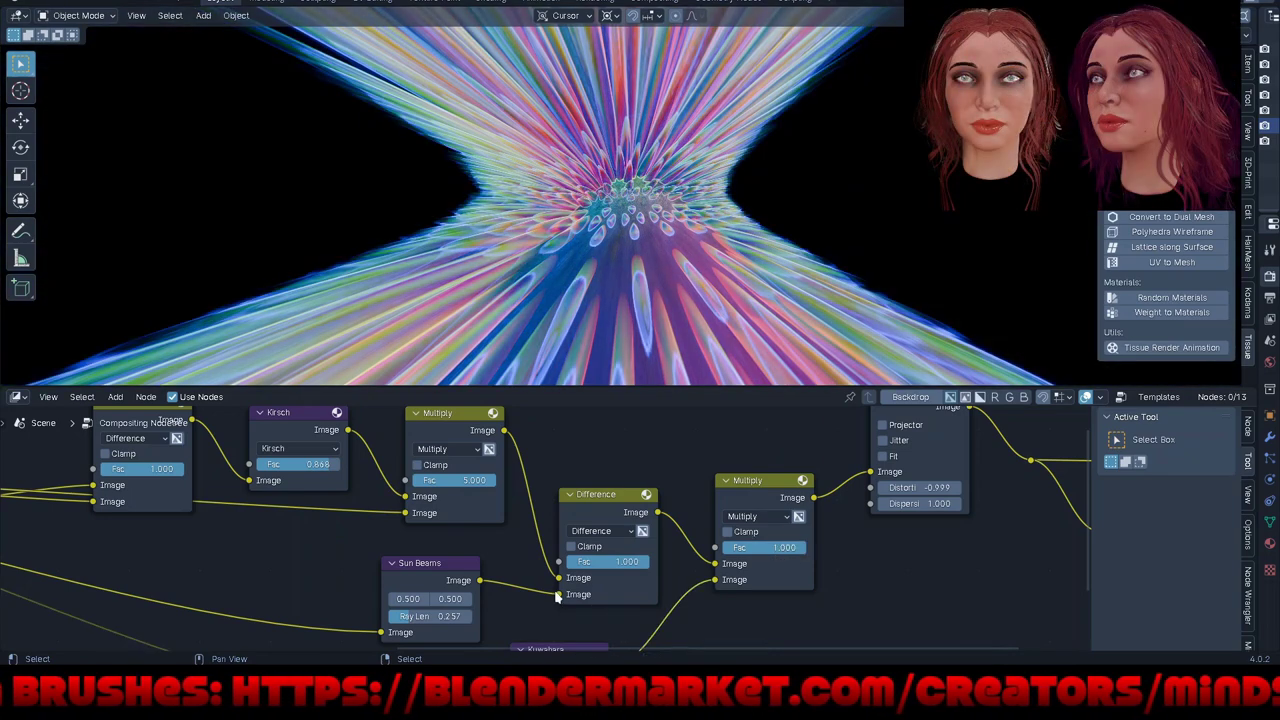
pyautogui.moveTo(713, 583); pyautogui.dragTo(714, 580)
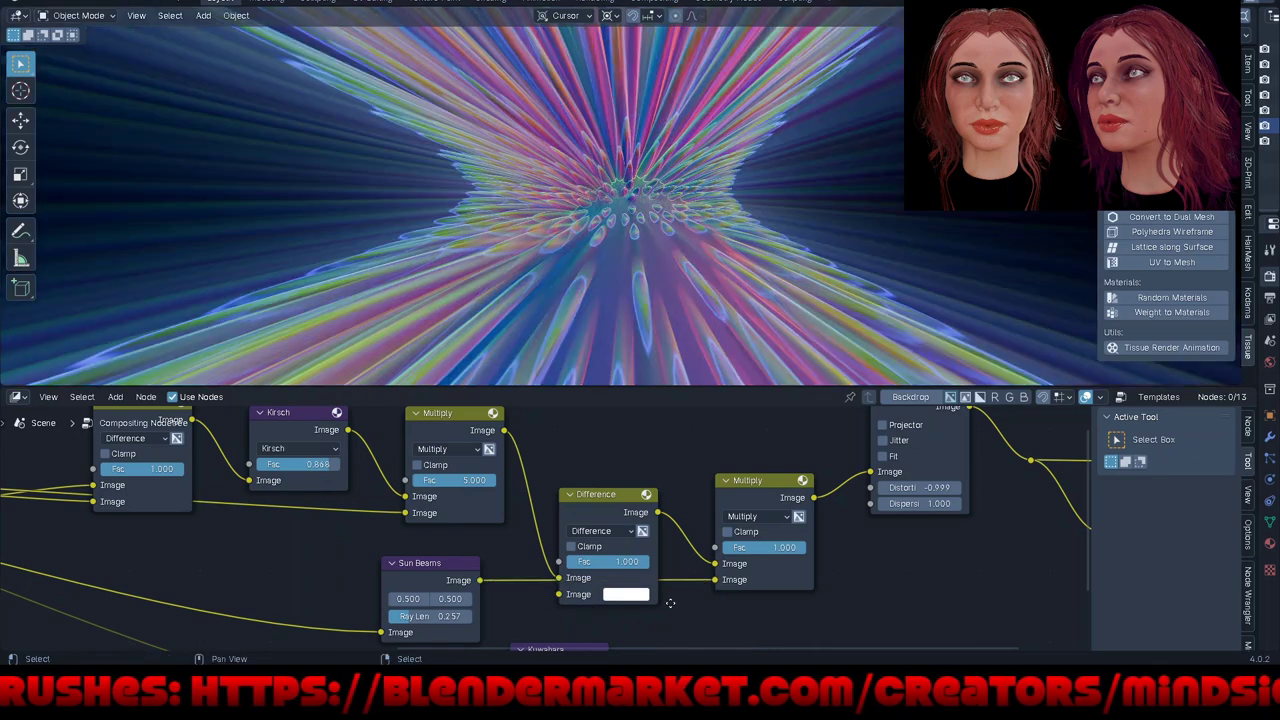
pyautogui.moveTo(670, 602); pyautogui.dragTo(735, 537, button='middle')
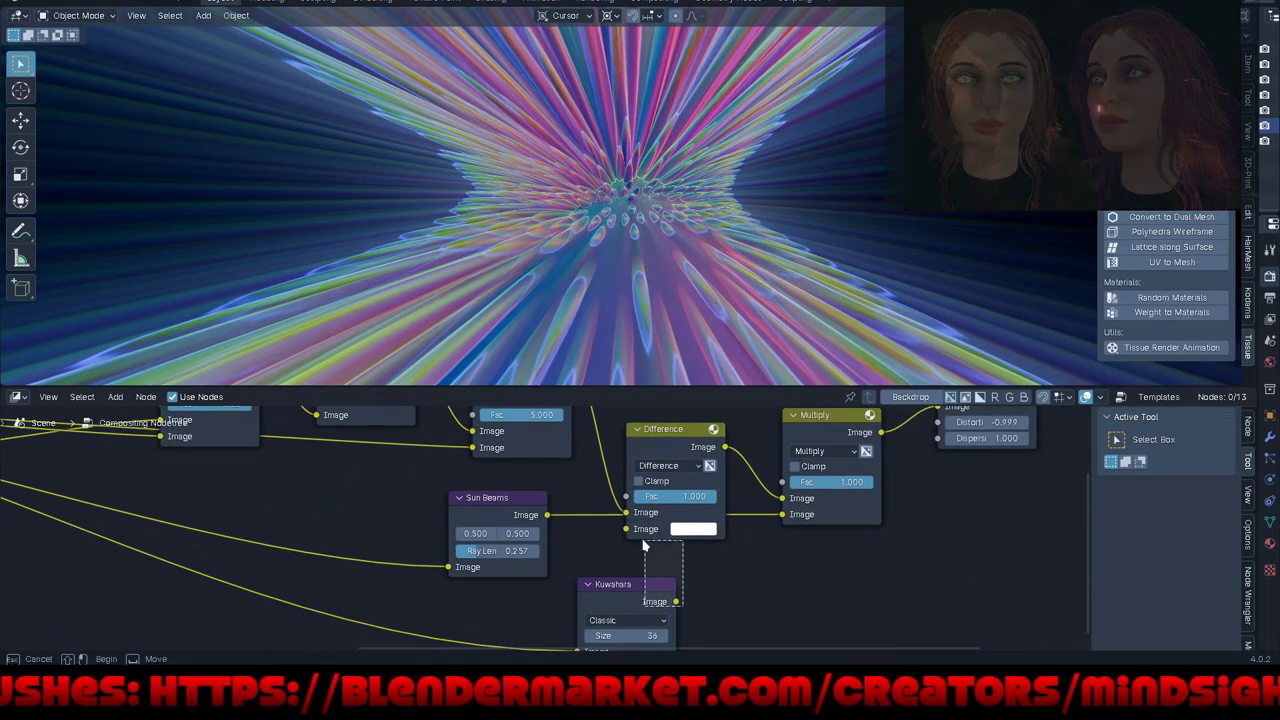
pyautogui.moveTo(680, 612); pyautogui.dragTo(650, 546)
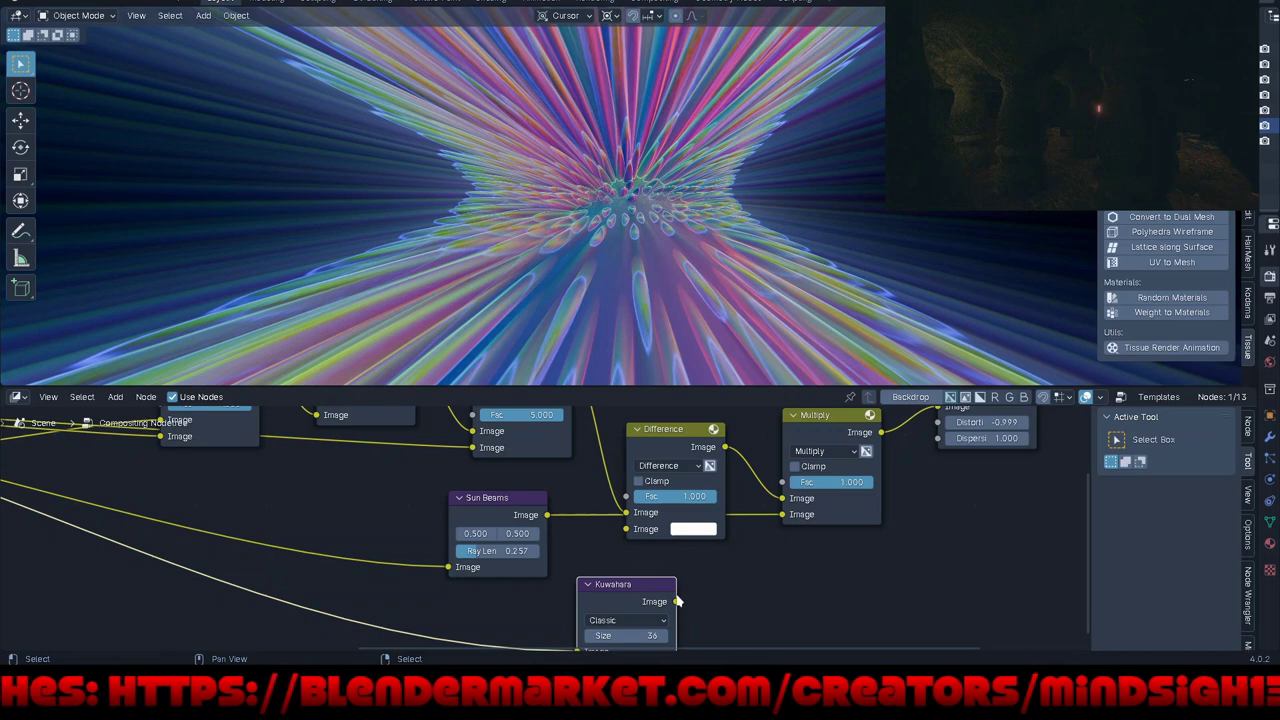
pyautogui.moveTo(627, 532); pyautogui.dragTo(627, 534)
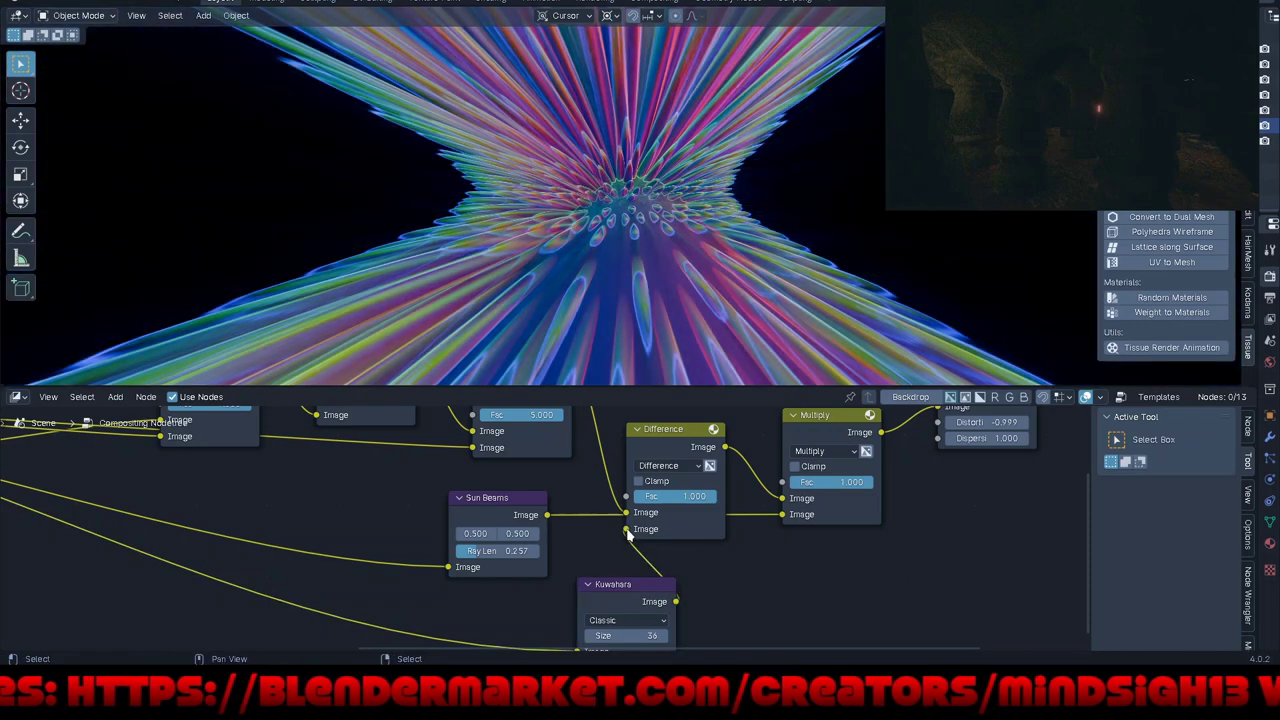
pyautogui.moveTo(617, 551); pyautogui.dragTo(674, 493, button='middle')
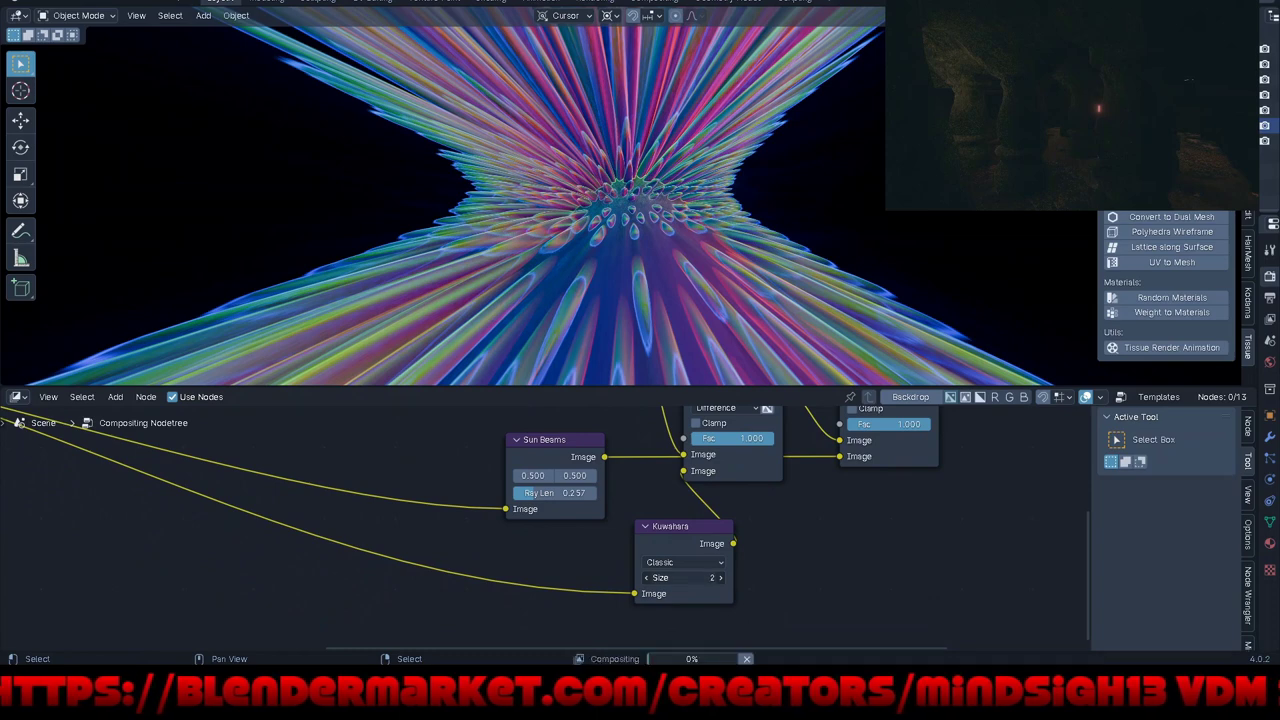
pyautogui.moveTo(685, 577); pyautogui.dragTo(705, 577)
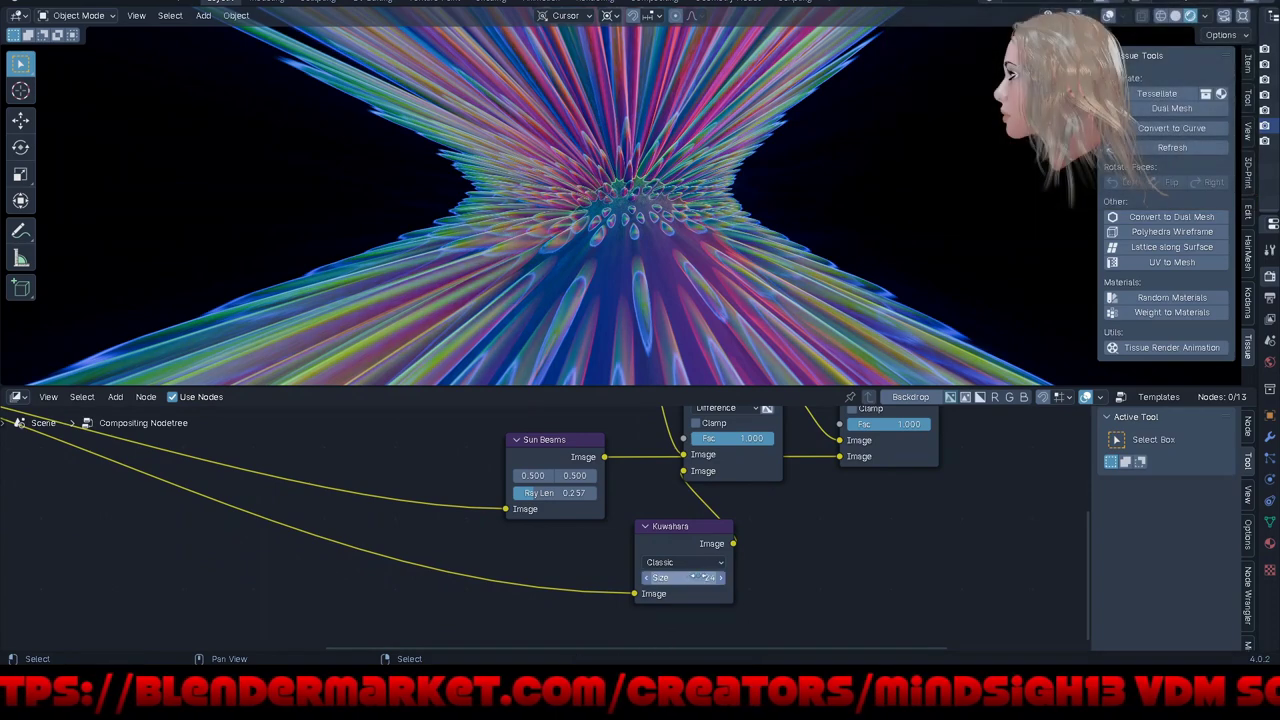
# Step: Change the remaining Difference mix to Multiply as well, darkening the streaks
pyautogui.moveTo(757, 470); pyautogui.dragTo(795, 533, button='middle')
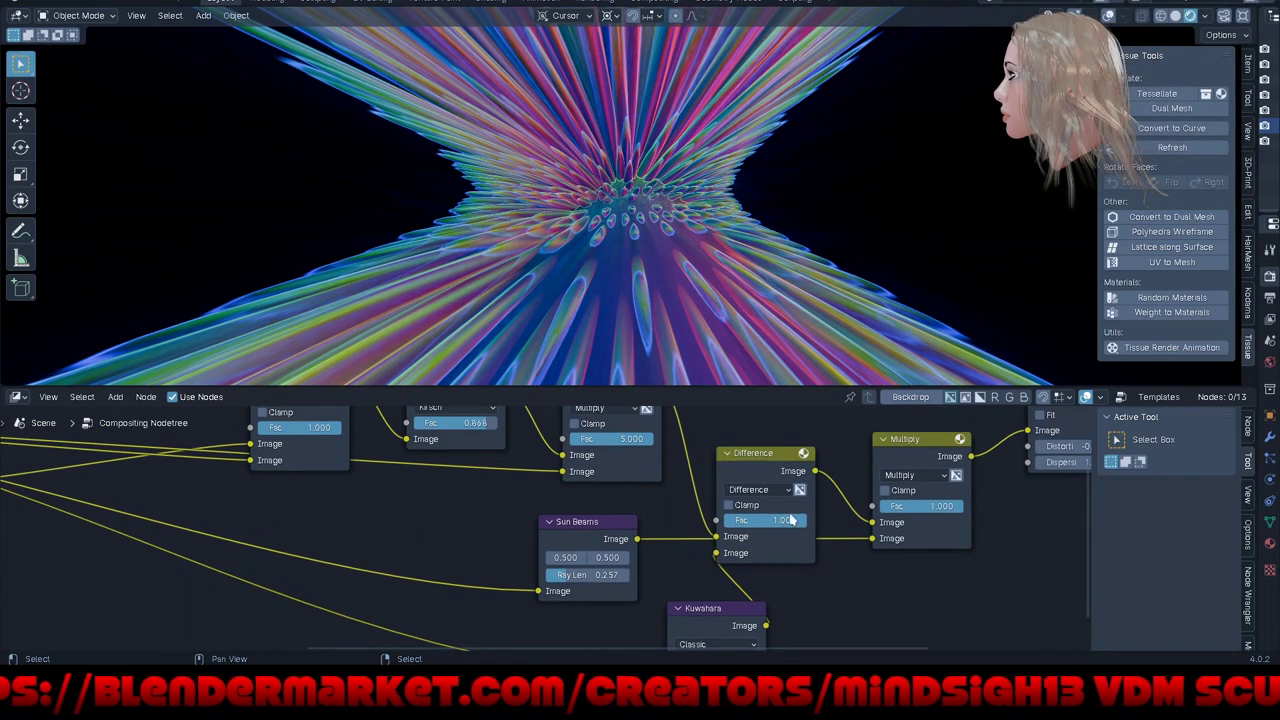
pyautogui.click(771, 488)
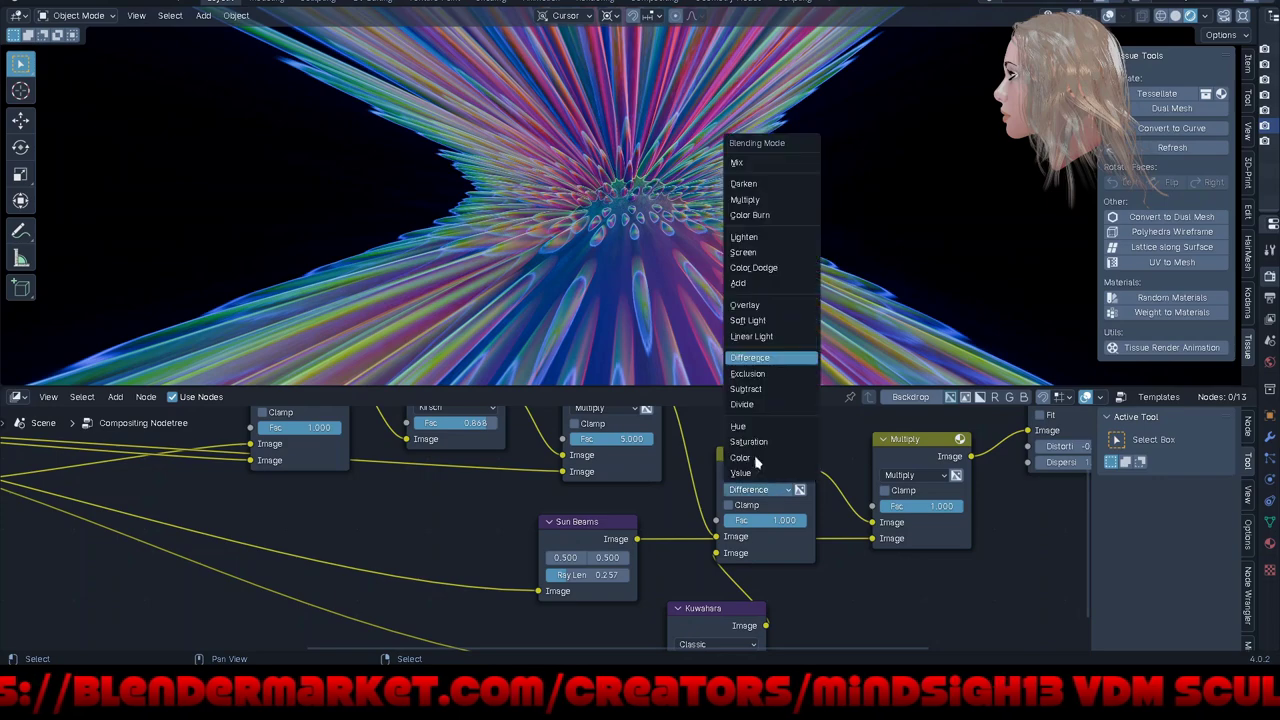
pyautogui.click(760, 202)
pyautogui.moveTo(758, 197); pyautogui.dragTo(778, 150, button='middle')
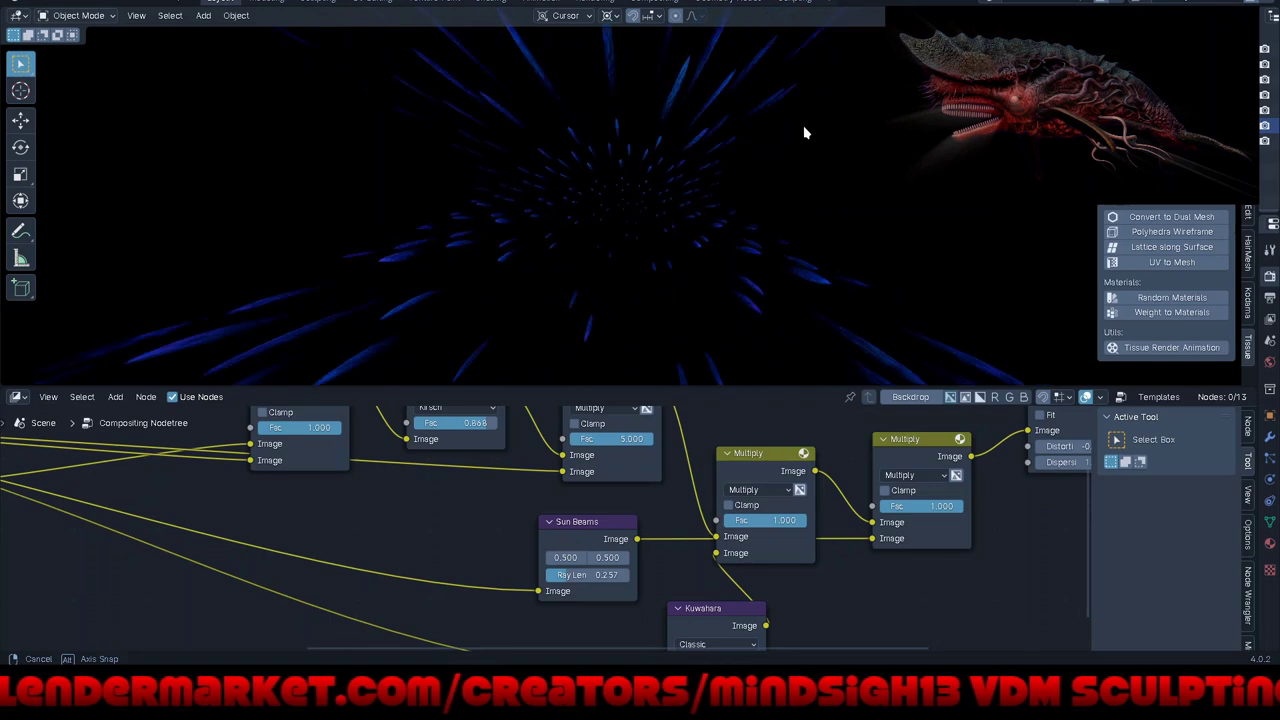
pyautogui.moveTo(804, 131)
pyautogui.mouseDown(button='middle')
pyautogui.moveTo(625, 164)
pyautogui.moveTo(634, 71)
pyautogui.moveTo(634, 229)
pyautogui.moveTo(627, 212)
pyautogui.moveTo(621, 270)
pyautogui.moveTo(620, 223)
pyautogui.mouseUp(button='middle')
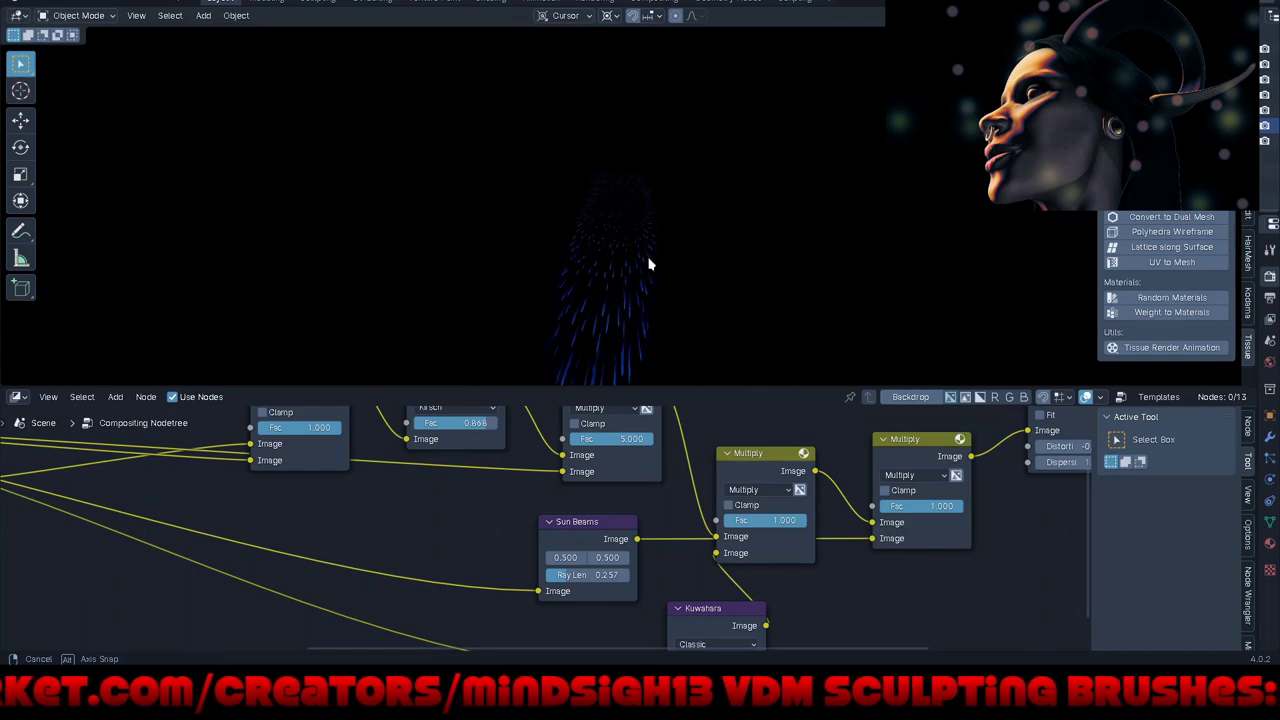
pyautogui.scroll(5, 646, 270)
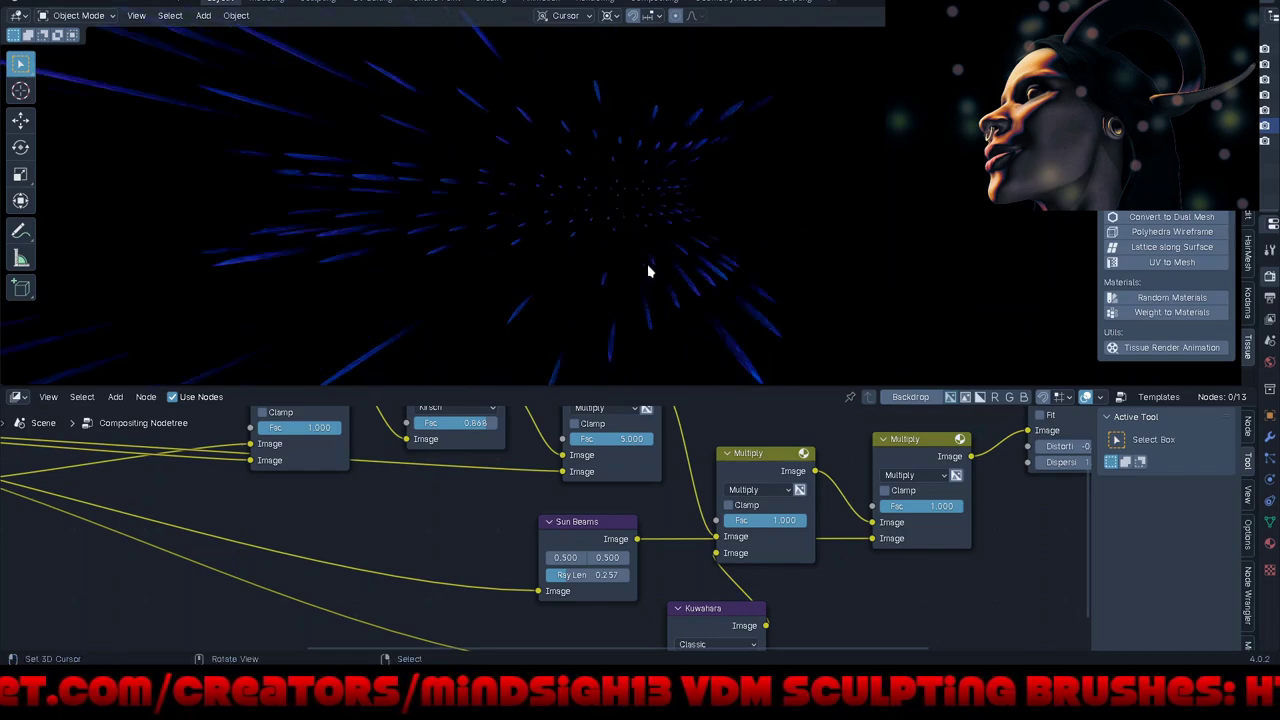
pyautogui.moveTo(649, 268)
pyautogui.mouseDown(button='middle')
pyautogui.moveTo(852, 268)
pyautogui.moveTo(813, 283)
pyautogui.moveTo(757, 257)
pyautogui.moveTo(766, 220)
pyautogui.moveTo(770, 258)
pyautogui.mouseUp(button='middle')
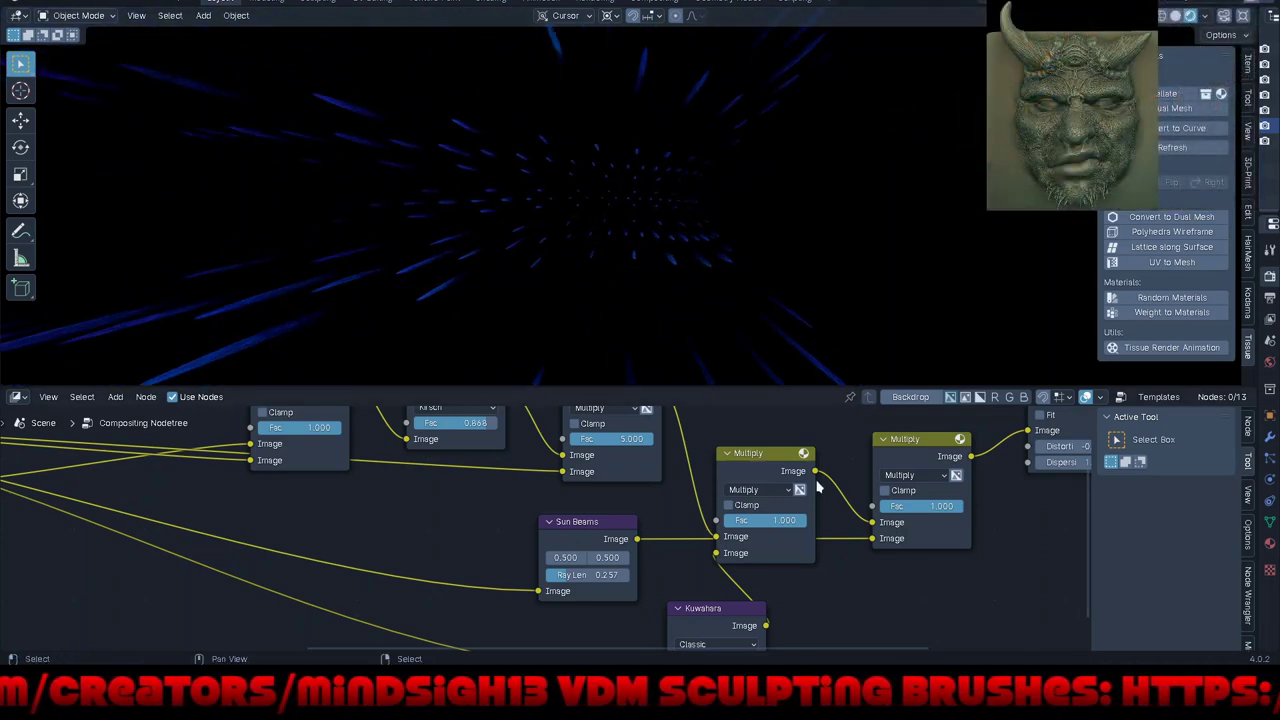
pyautogui.scroll(-2, 656, 540)
pyautogui.scroll(-2, 634, 525)
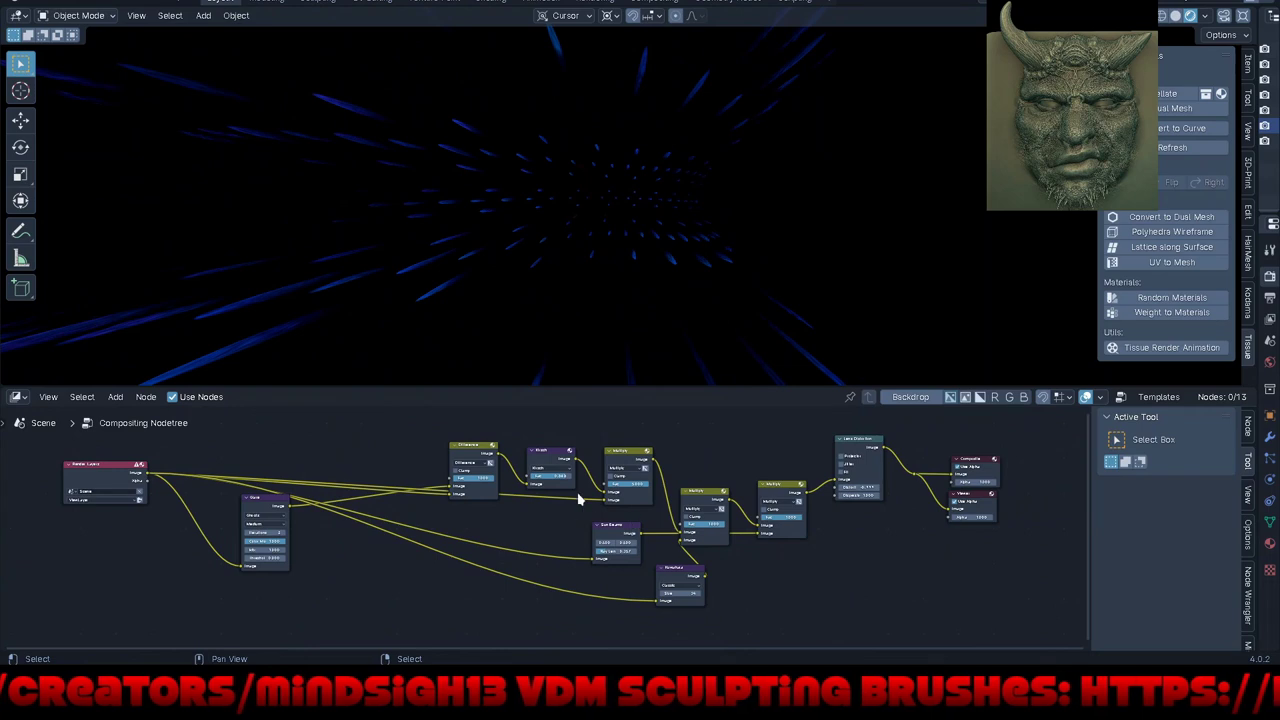
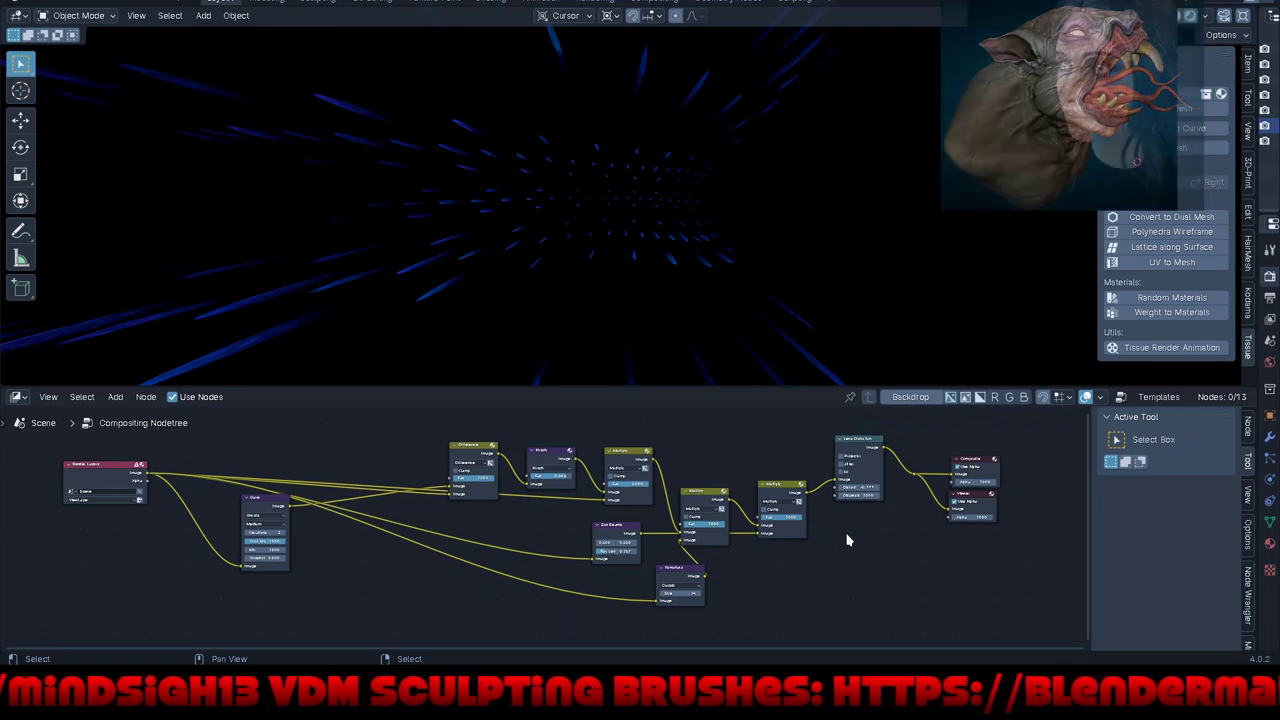
# Step: Switch to Solid shading and add a Wave modifier (Height 0.5 m, Width 1.5 m) to Tessellation.002
pyautogui.scroll(1, 912, 476)
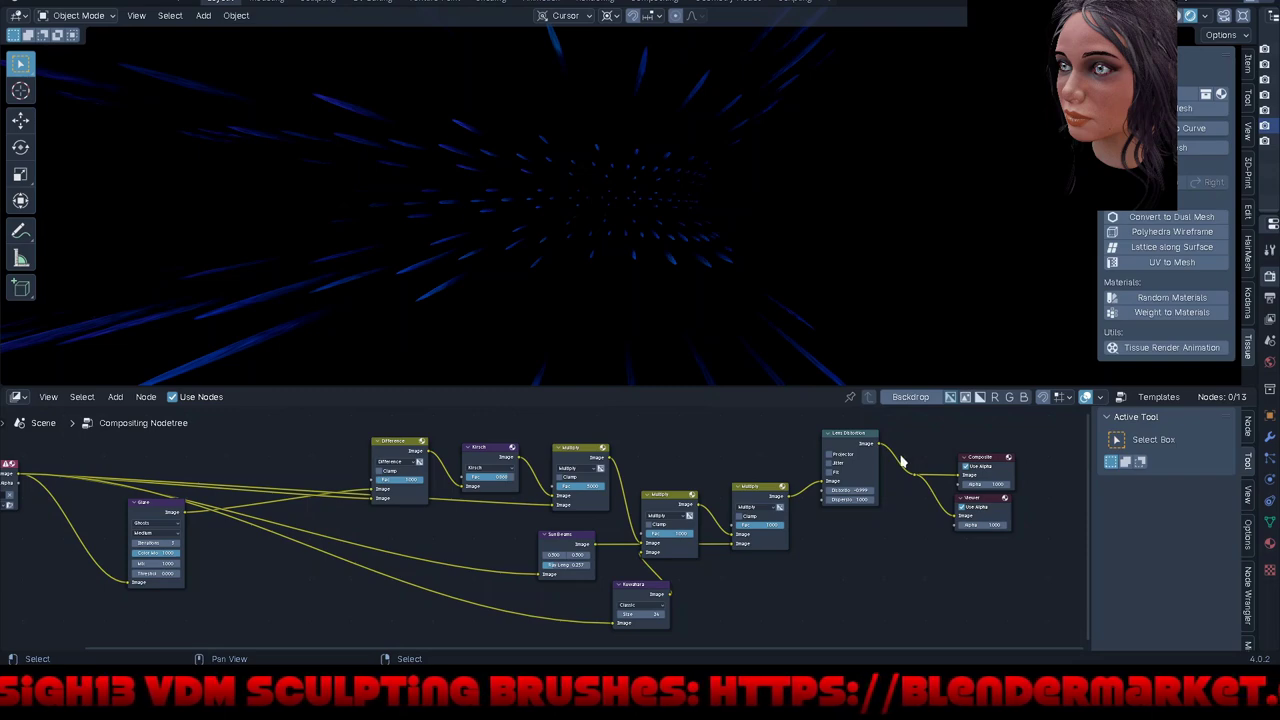
pyautogui.moveTo(642, 297)
pyautogui.mouseDown(button='middle')
pyautogui.moveTo(782, 260)
pyautogui.moveTo(784, 291)
pyautogui.mouseUp(button='middle')
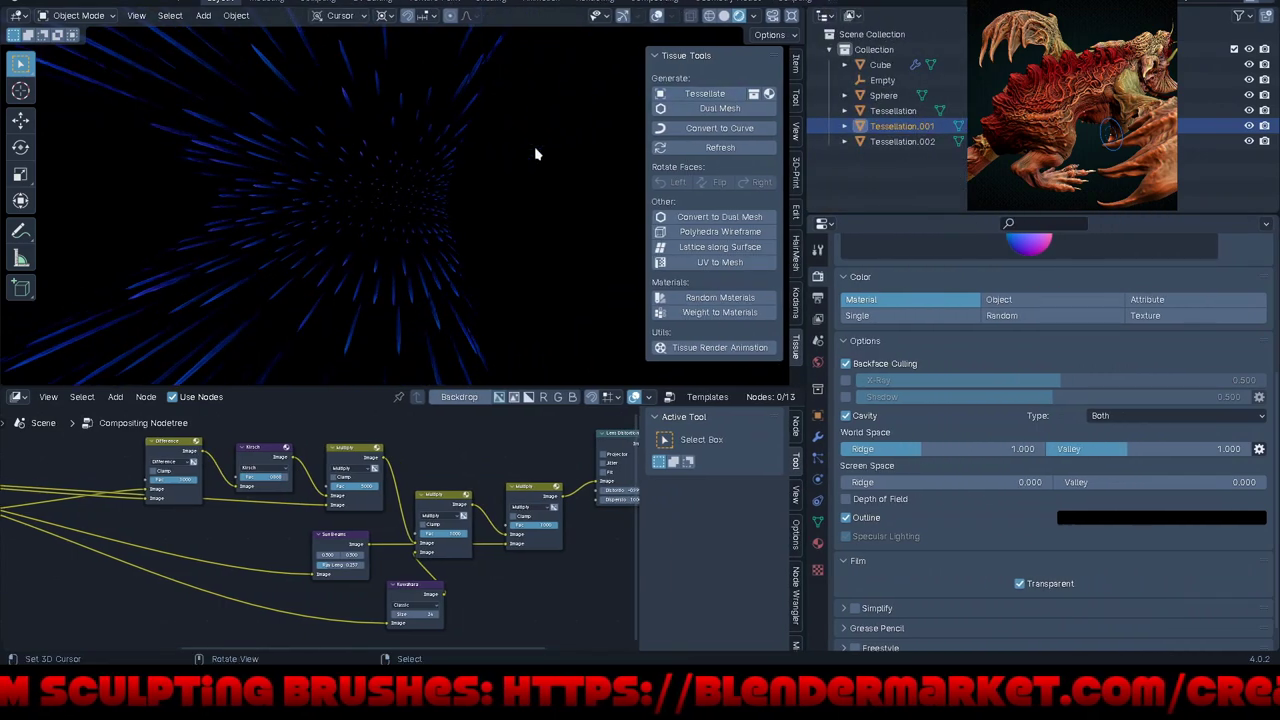
pyautogui.click(724, 17)
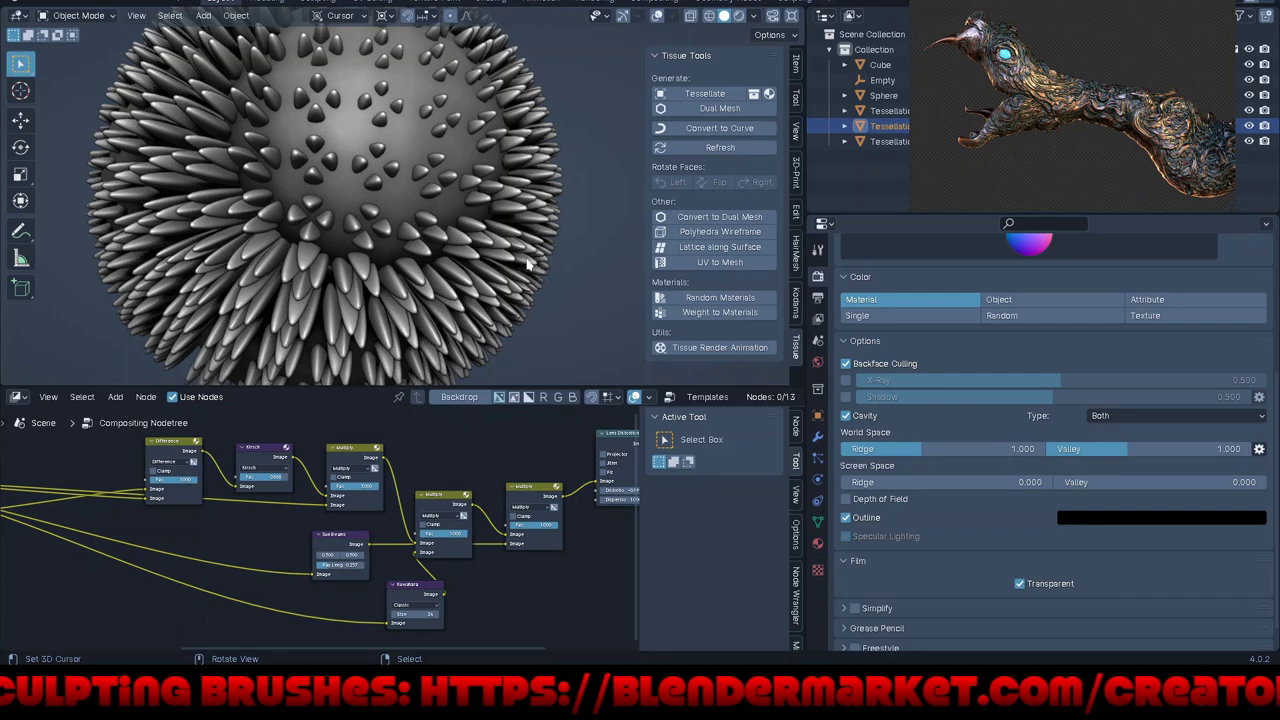
pyautogui.click(819, 437)
pyautogui.click(1027, 278)
pyautogui.moveTo(953, 274)
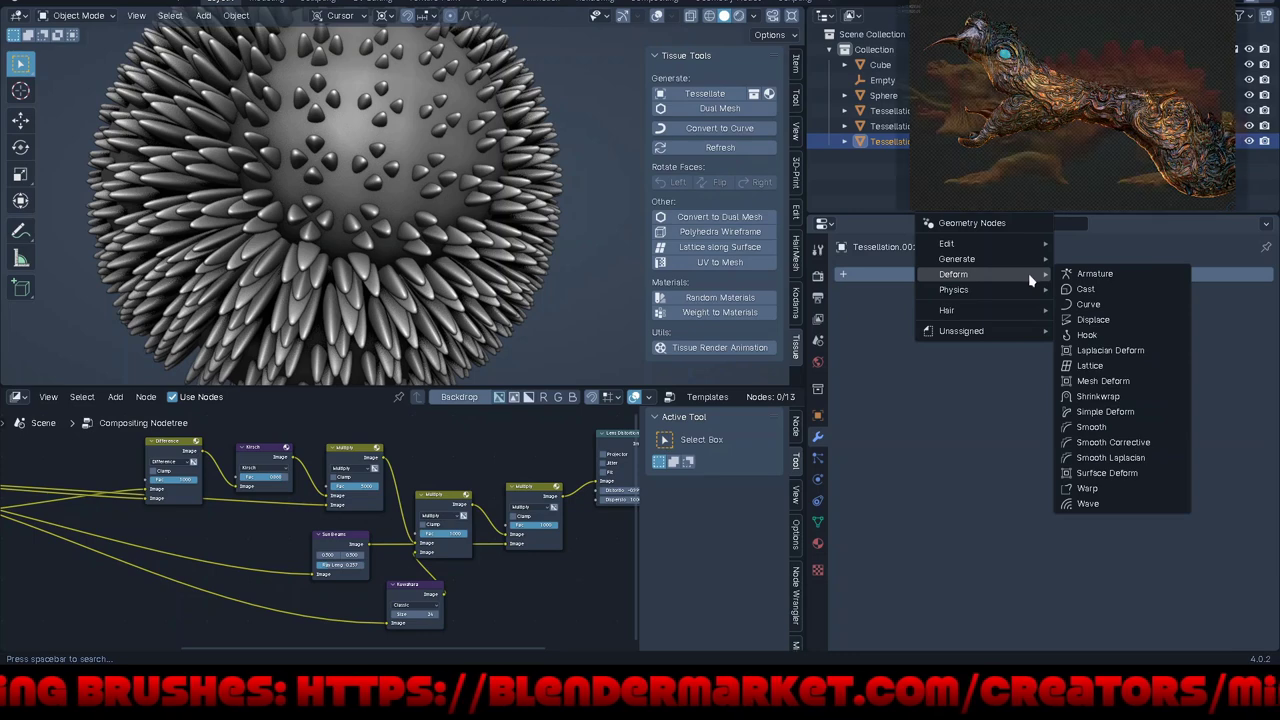
pyautogui.click(1105, 503)
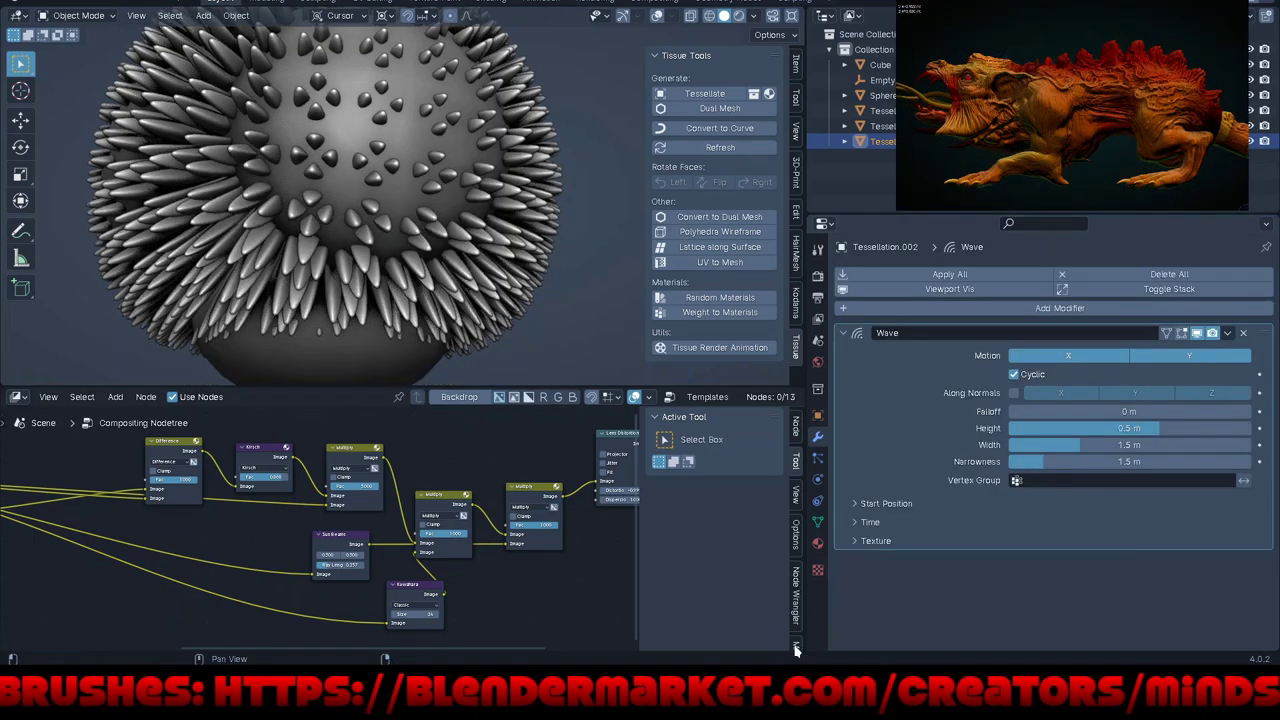
# Step: Split the node editor and make the lower area a Timeline spanning frames 1–250
pyautogui.moveTo(798, 645); pyautogui.dragTo(803, 604)
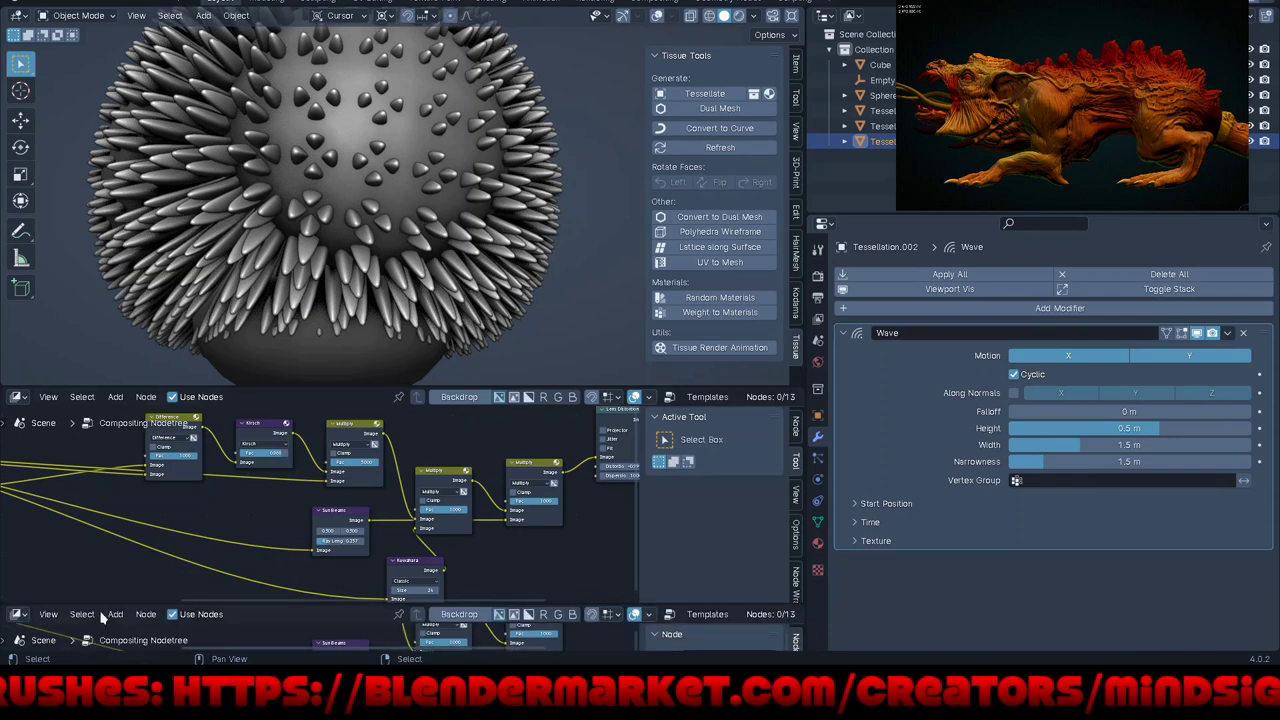
pyautogui.click(16, 614)
pyautogui.click(48, 614)
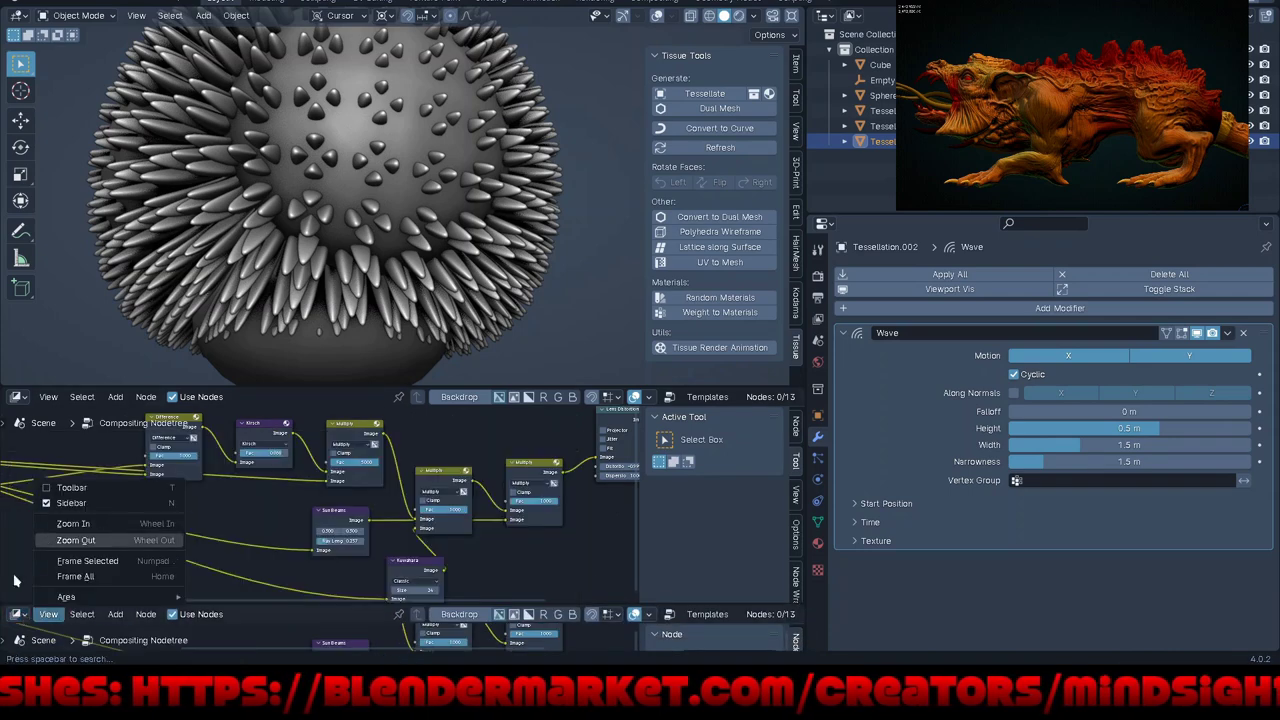
pyautogui.click(17, 614)
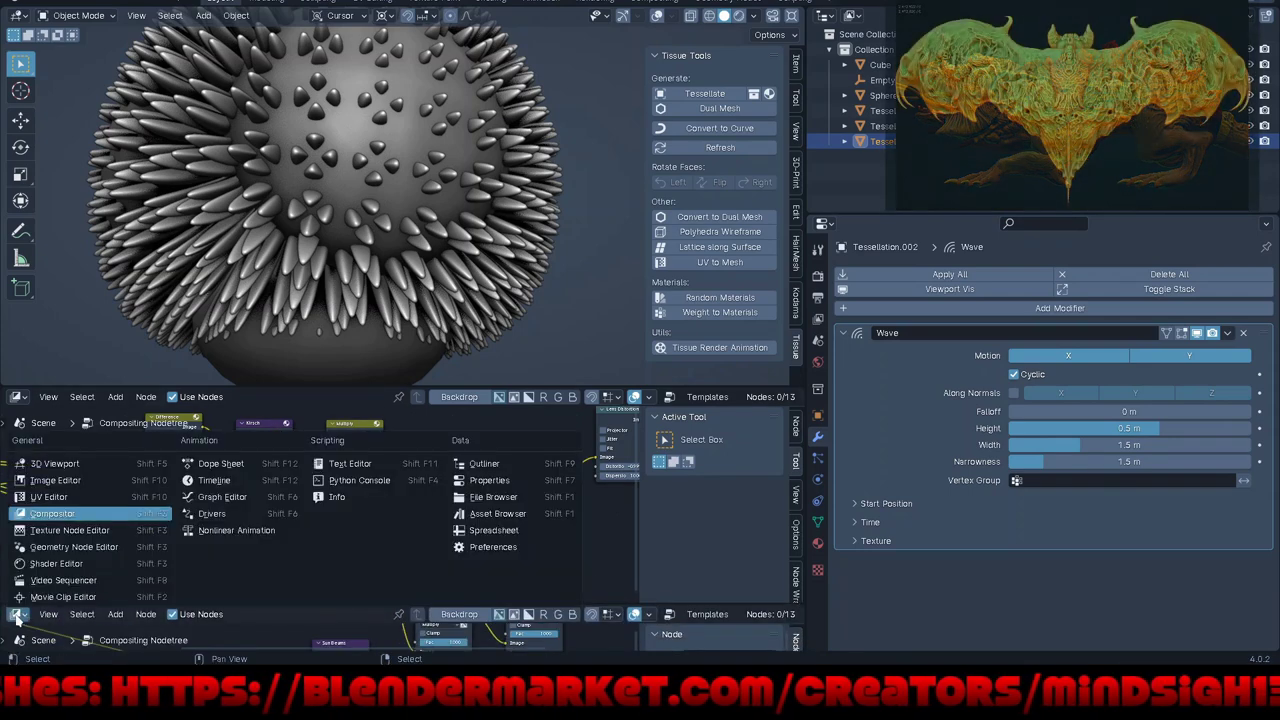
pyautogui.click(214, 481)
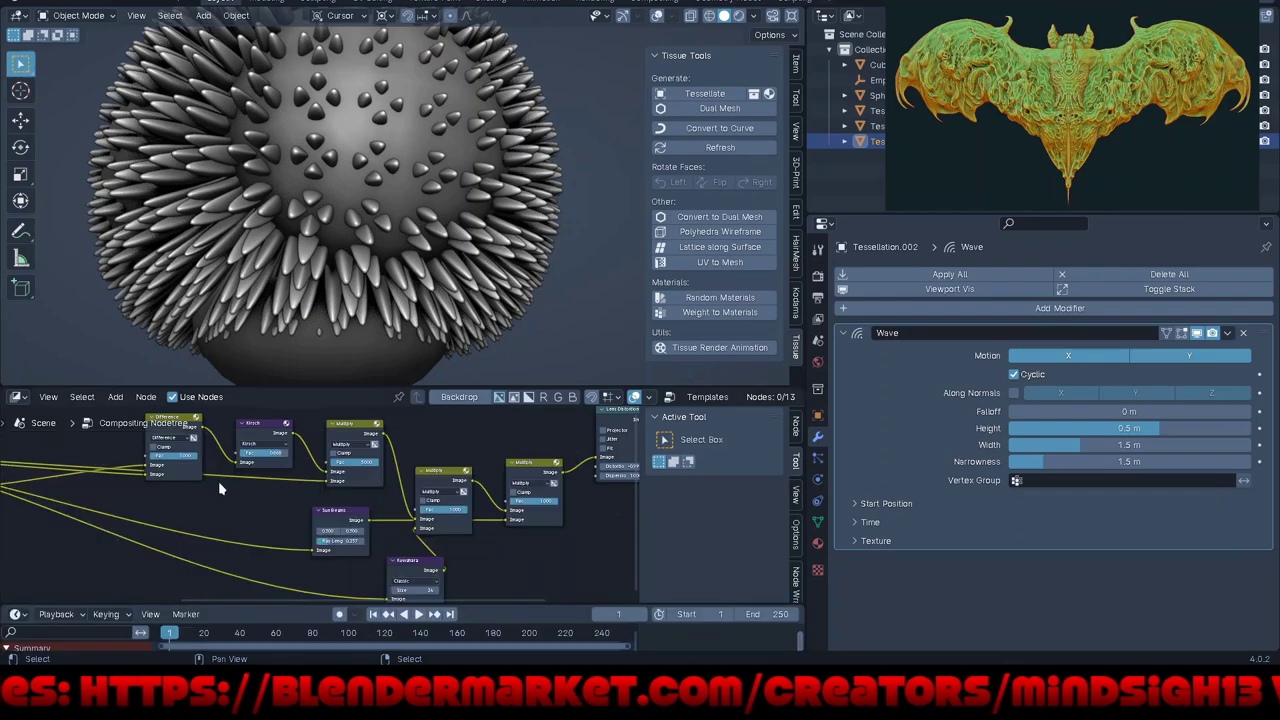
# Step: Start animation playback and enlarge the 3D viewport to inspect the rippling spiky sphere
pyautogui.click(424, 614)
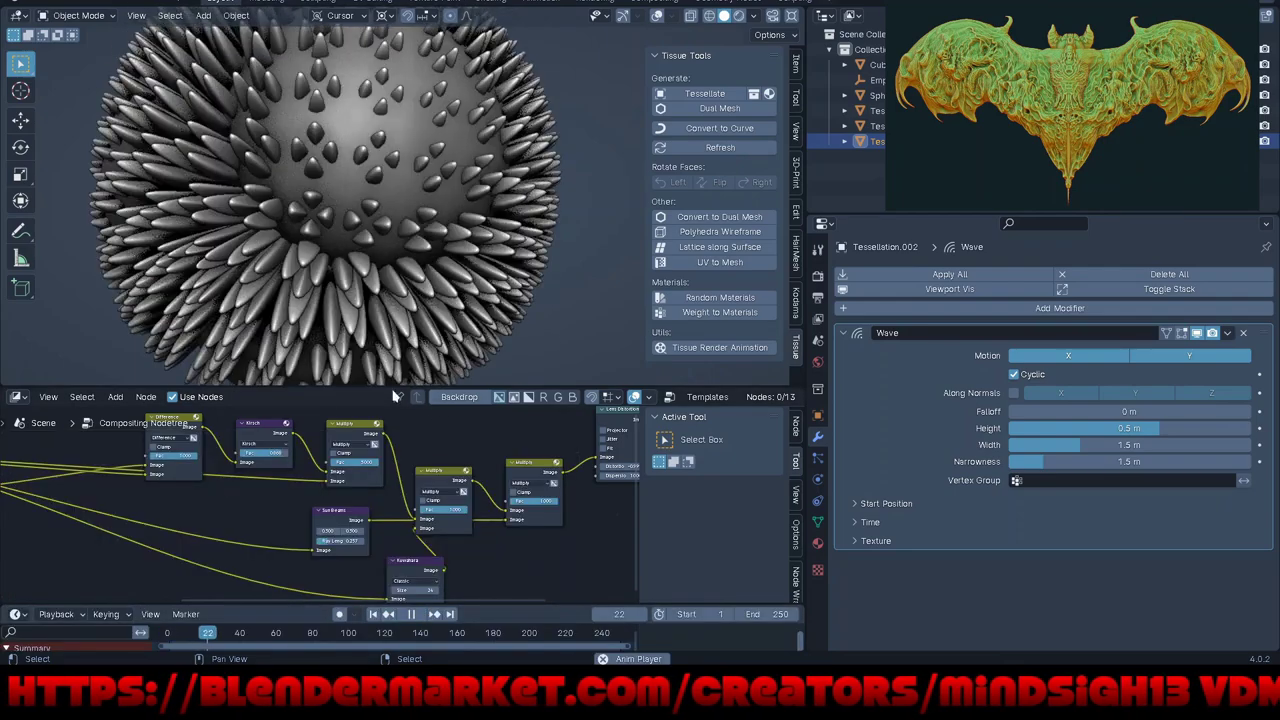
pyautogui.moveTo(387, 384); pyautogui.dragTo(395, 530)
pyautogui.scroll(-3, 530, 355)
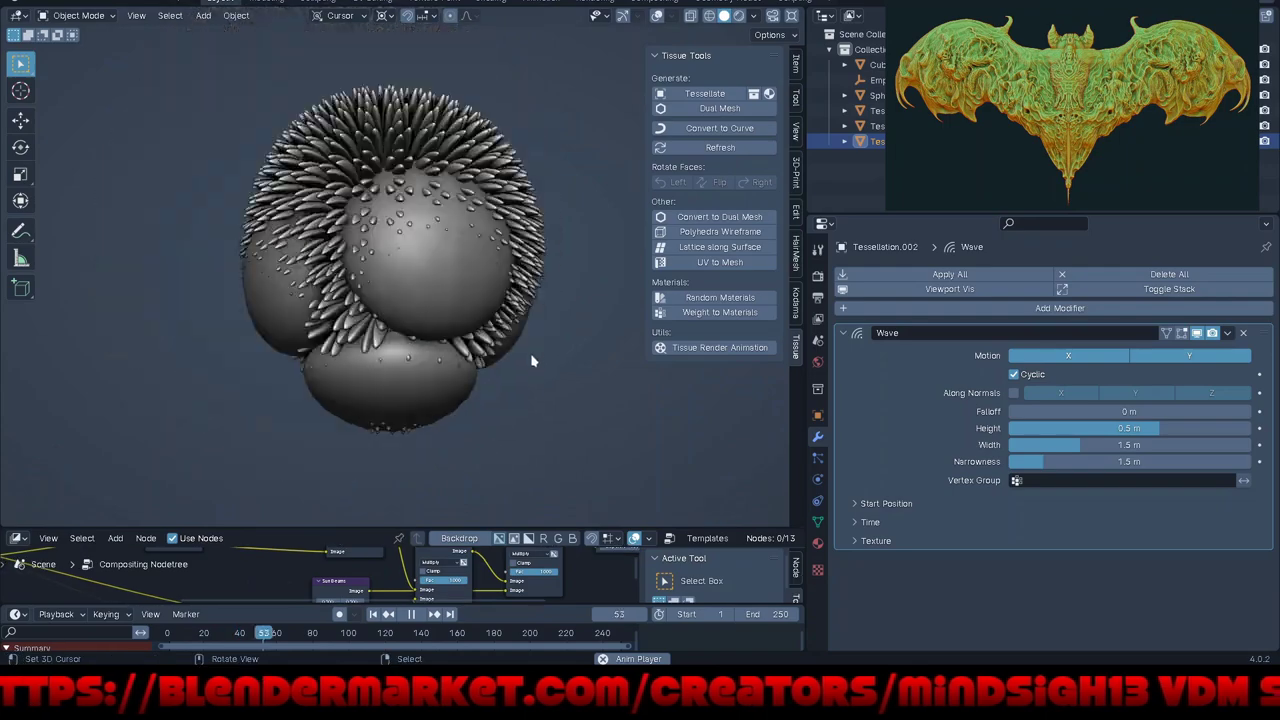
pyautogui.scroll(-2, 528, 342)
pyautogui.moveTo(527, 342); pyautogui.dragTo(538, 273, button='middle')
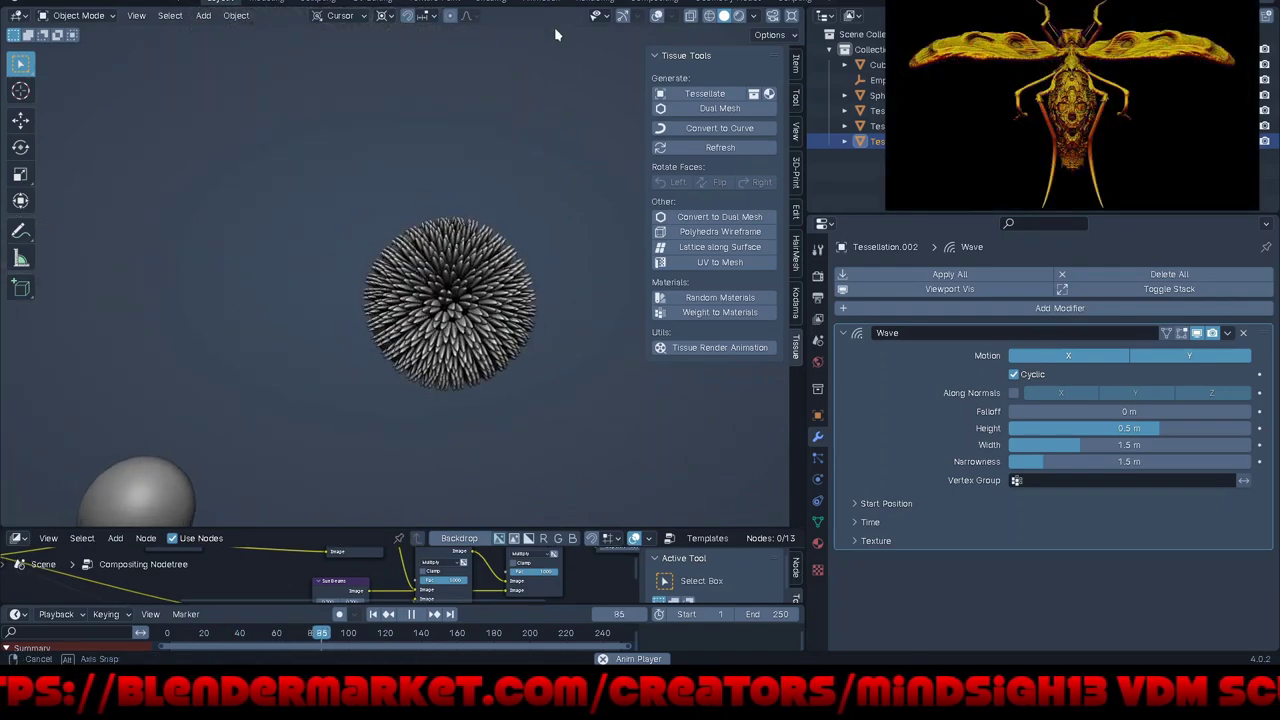
pyautogui.scroll(2, 535, 275)
pyautogui.scroll(2, 530, 277)
pyautogui.scroll(2, 524, 279)
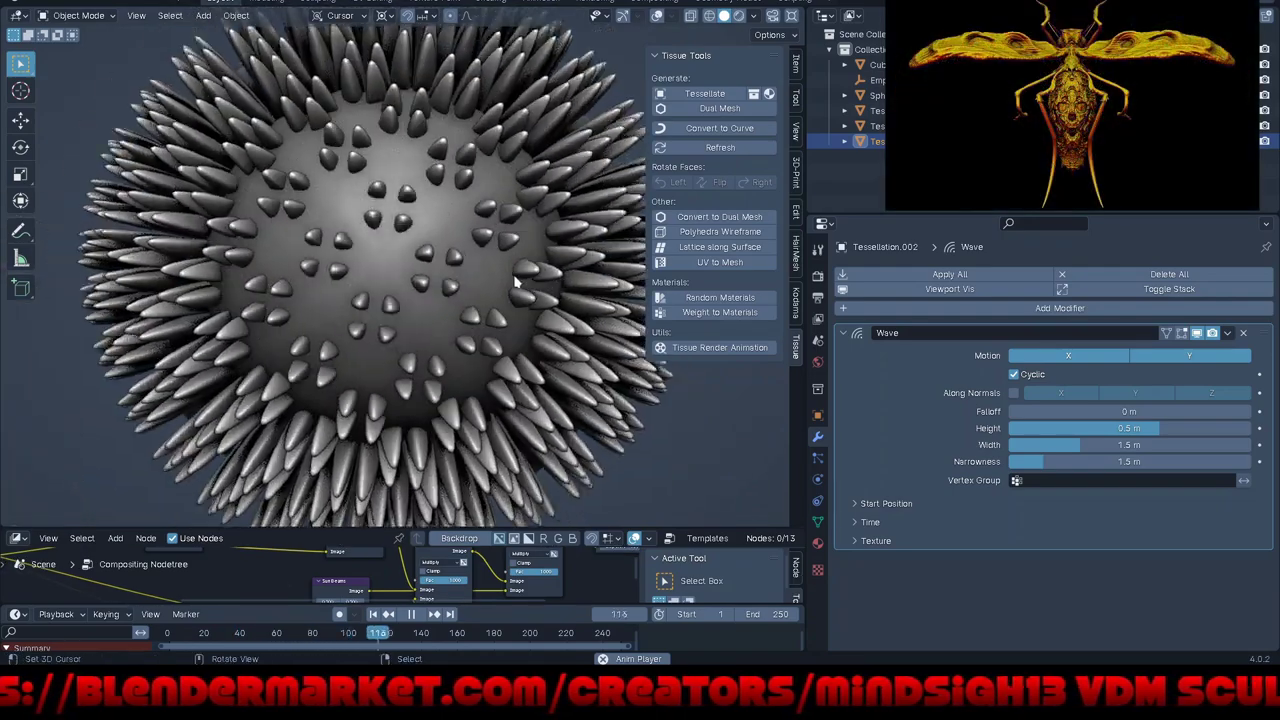
pyautogui.scroll(1, 518, 281)
pyautogui.scroll(-2, 515, 278)
pyautogui.scroll(-2, 515, 265)
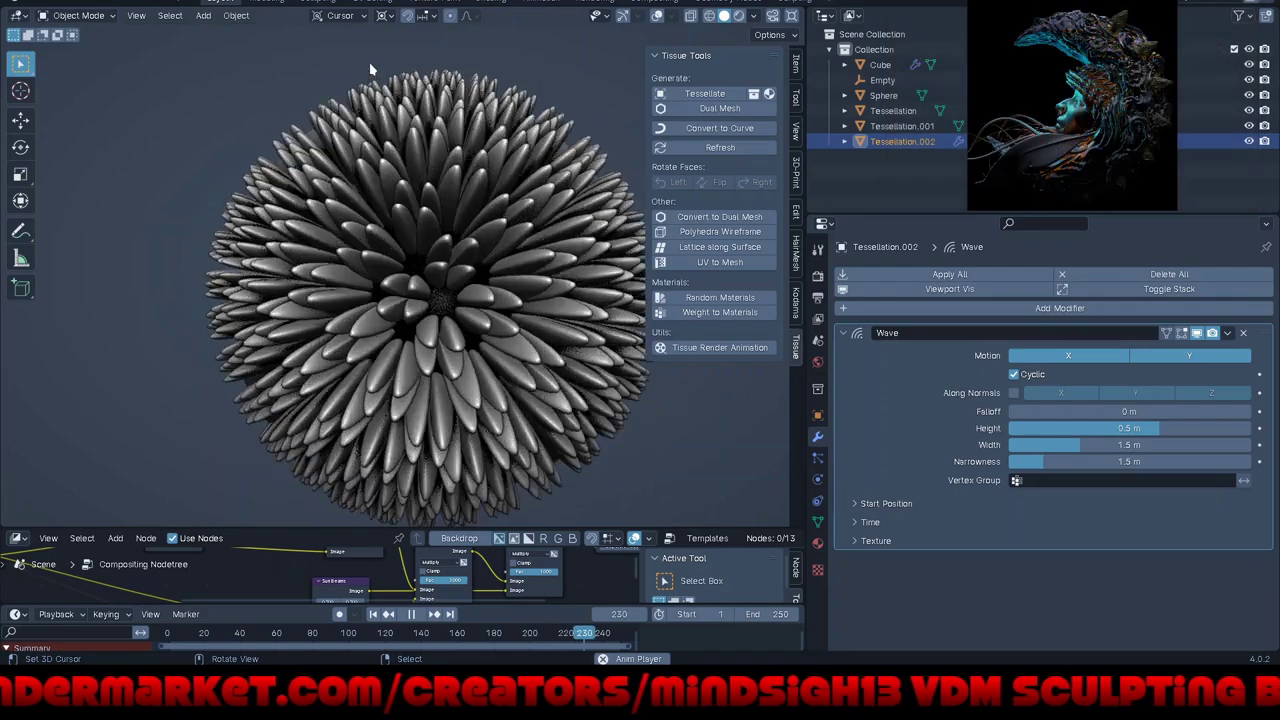
# Step: Switch to Rendered shading and orbit around the animated blue streak tunnel
pyautogui.click(738, 16)
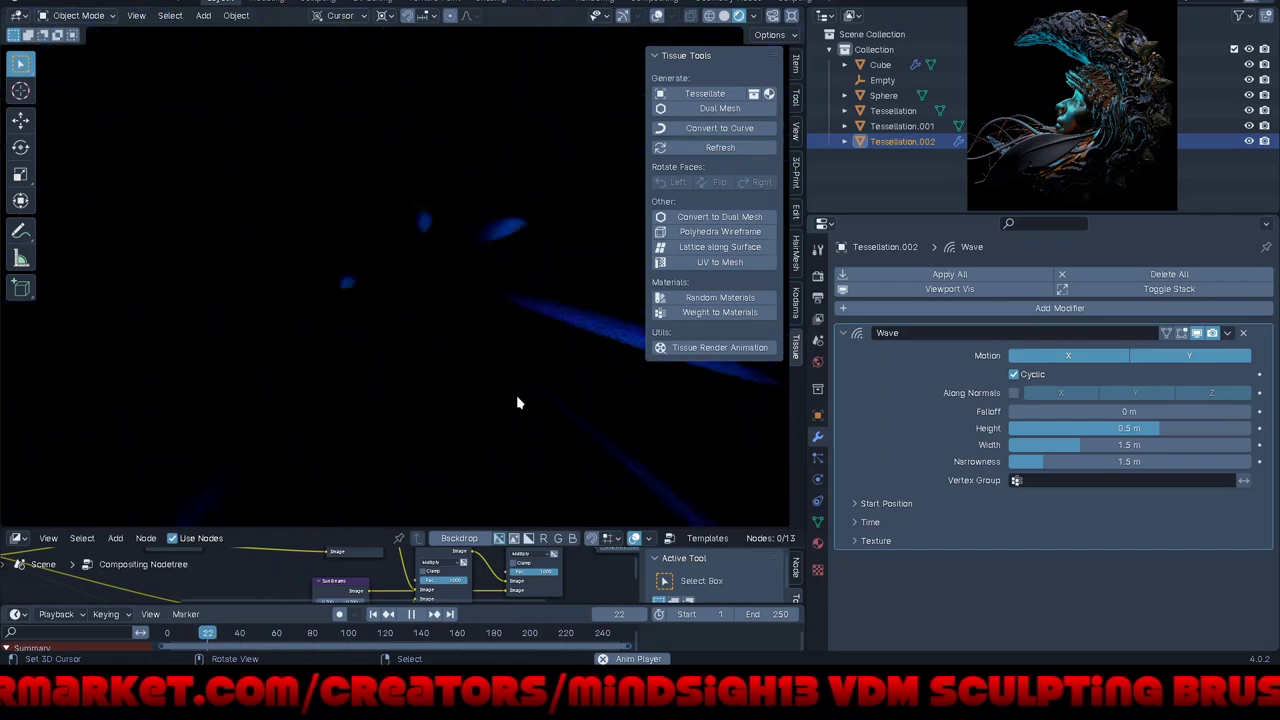
pyautogui.moveTo(400, 272); pyautogui.dragTo(439, 360, button='middle')
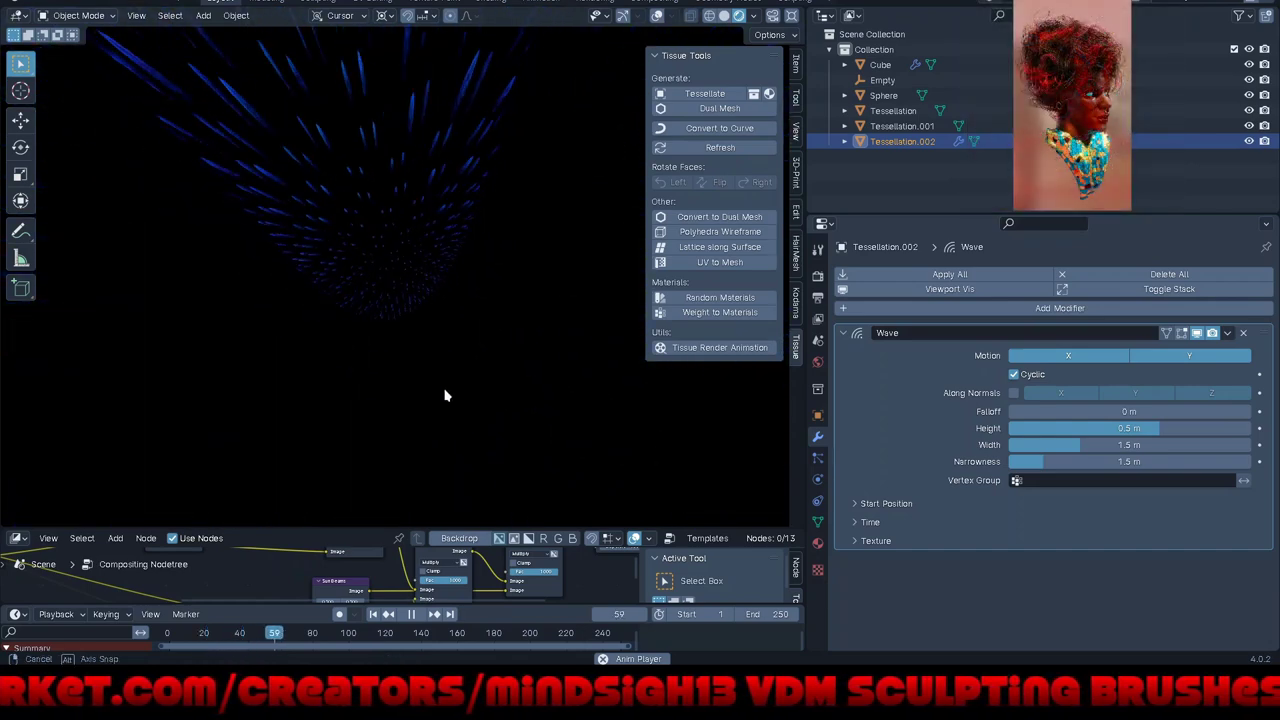
pyautogui.moveTo(440, 360); pyautogui.dragTo(352, 216, button='middle')
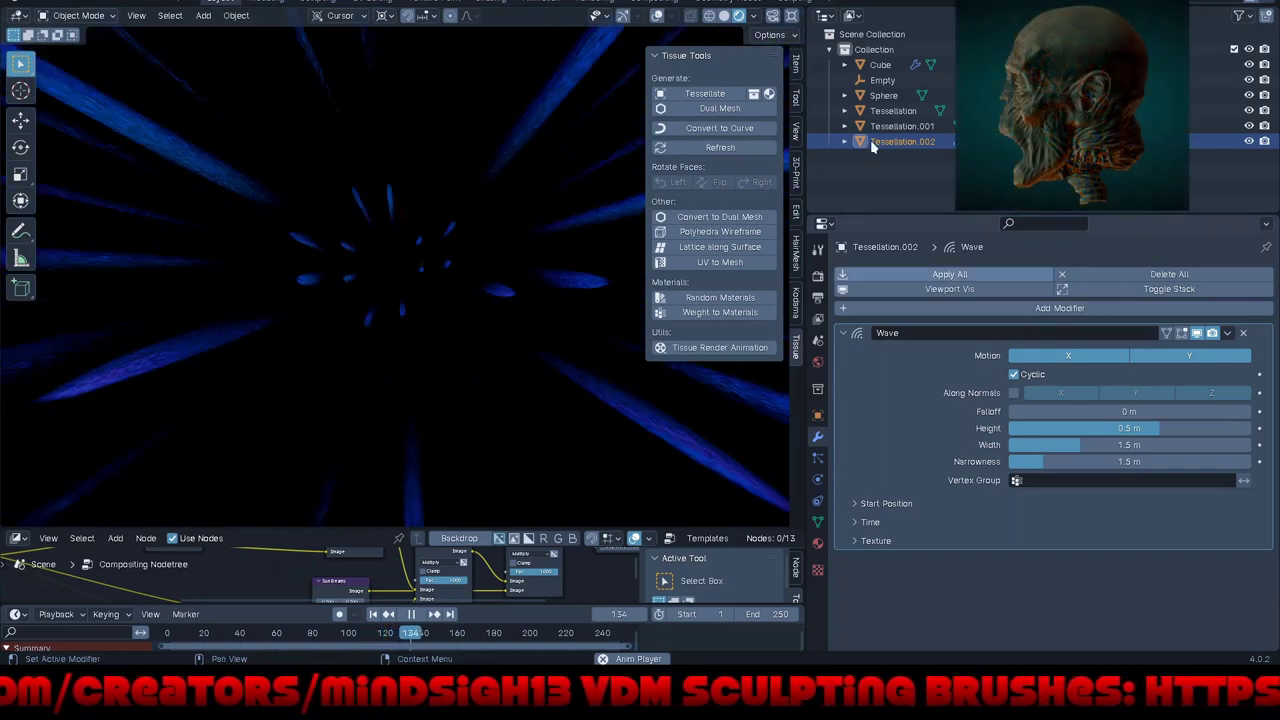
# Step: Enter a frame-based driver expression in Tessellation.002's Rotation X field
pyautogui.click(818, 414)
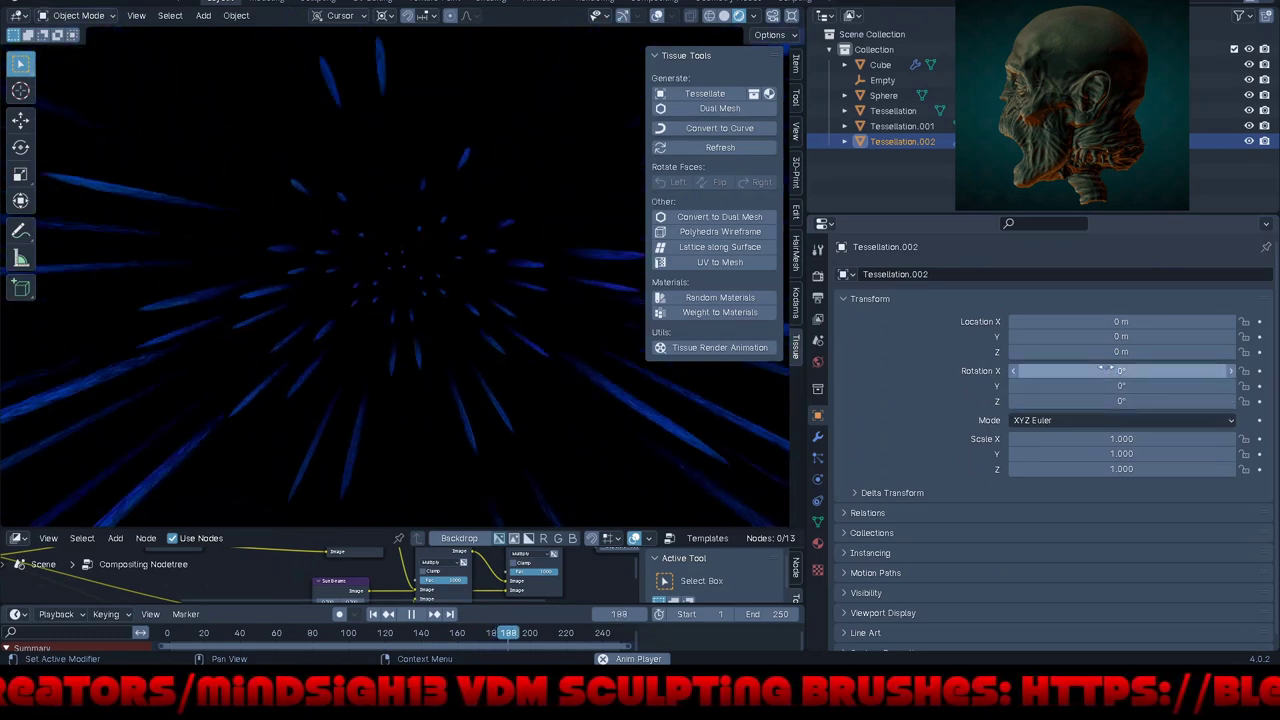
pyautogui.click(1104, 370)
pyautogui.write('#fra')
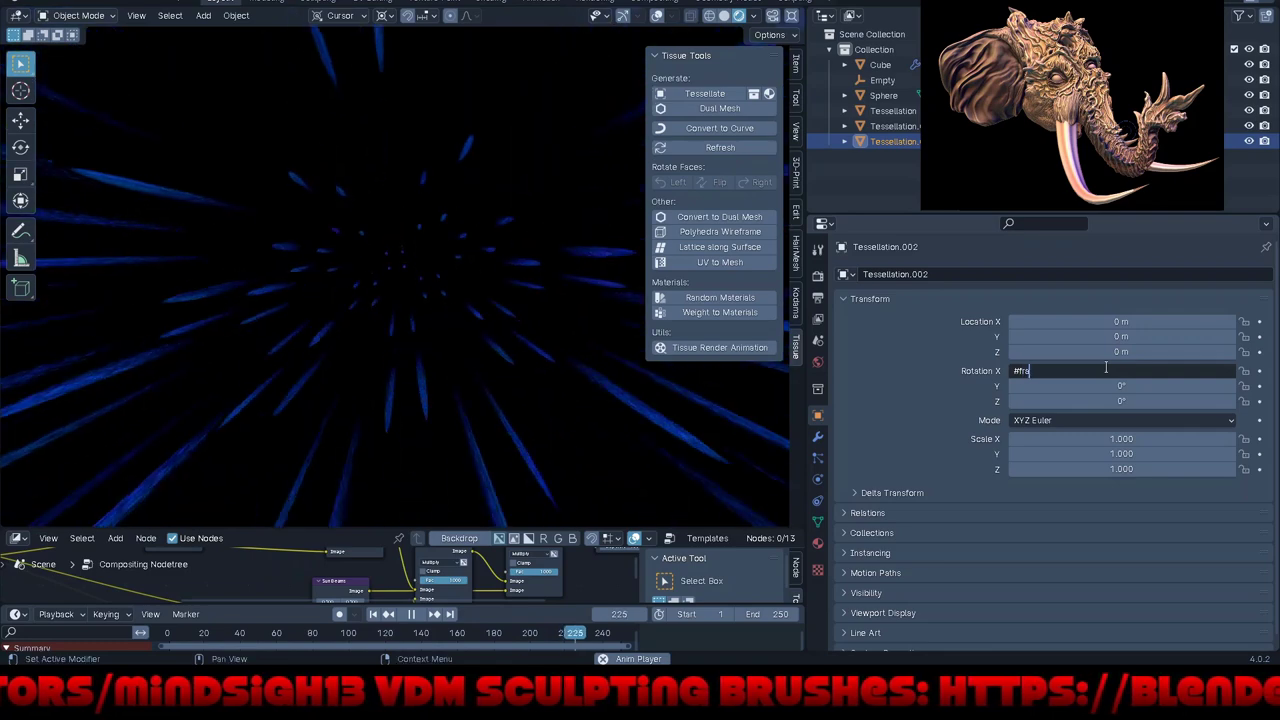
pyautogui.write('me')
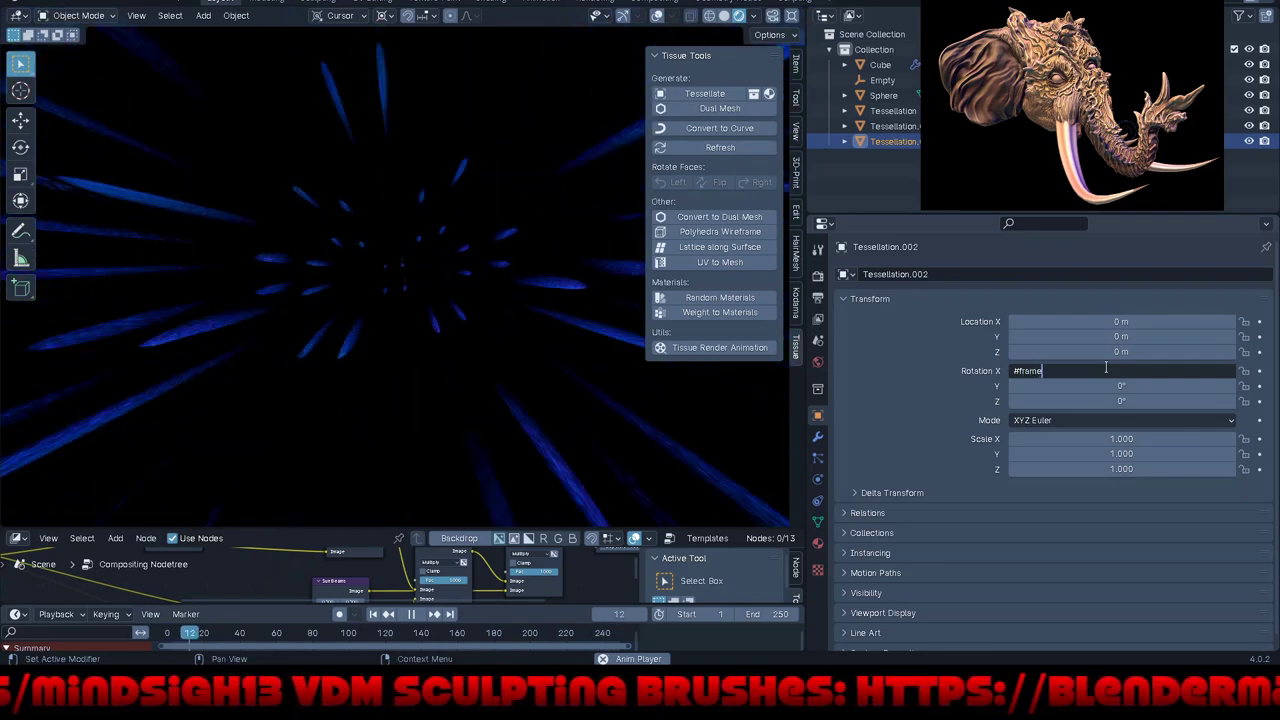
pyautogui.write('*pi')
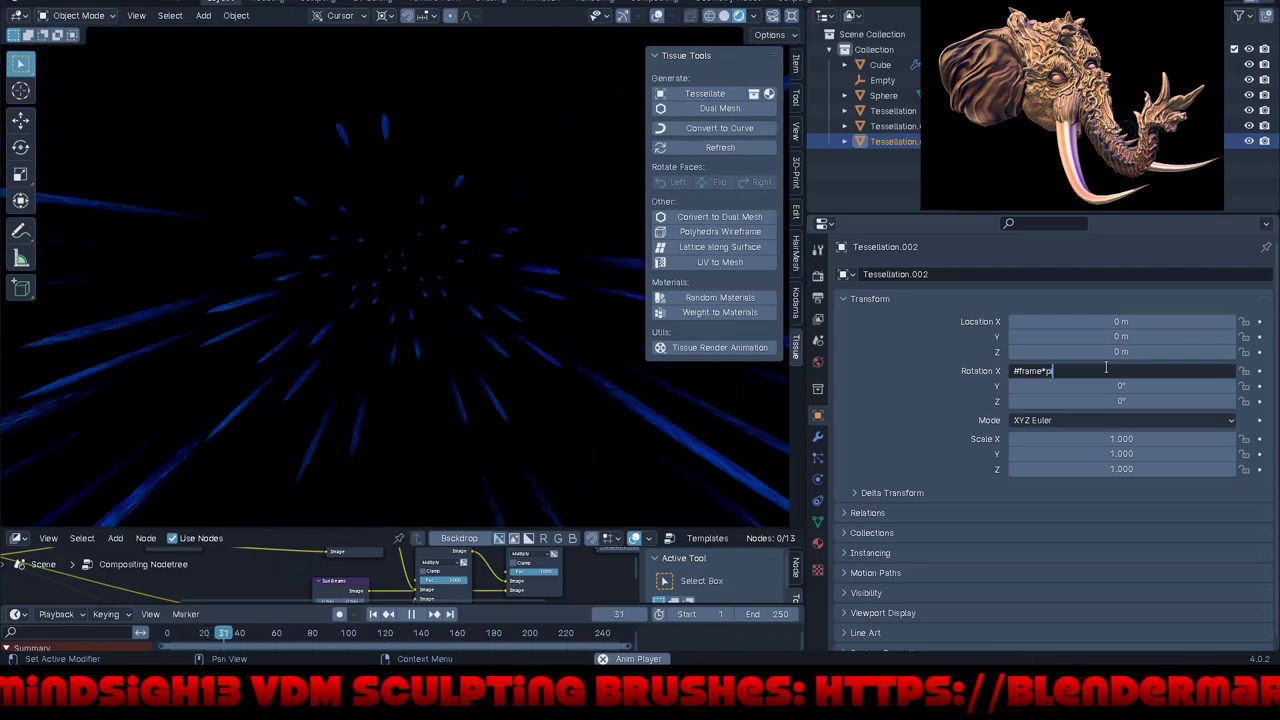
pyautogui.write('/')
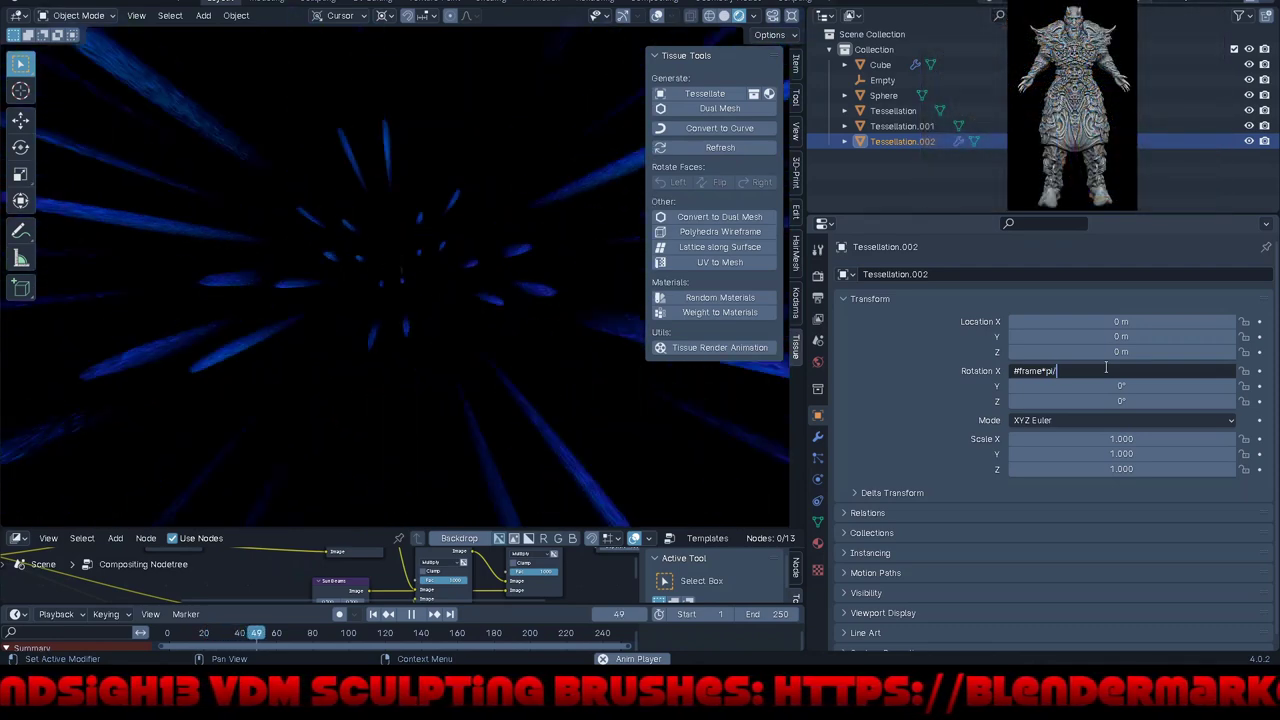
pyautogui.write('3')
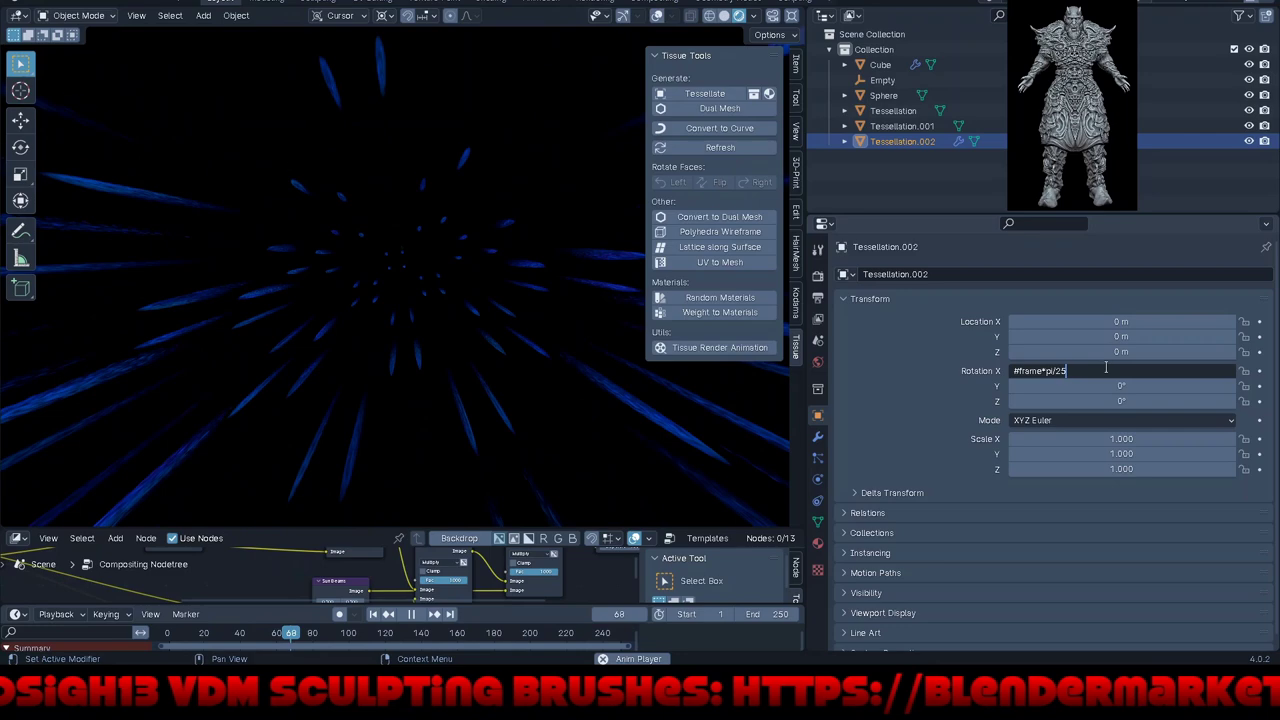
pyautogui.press('Return')
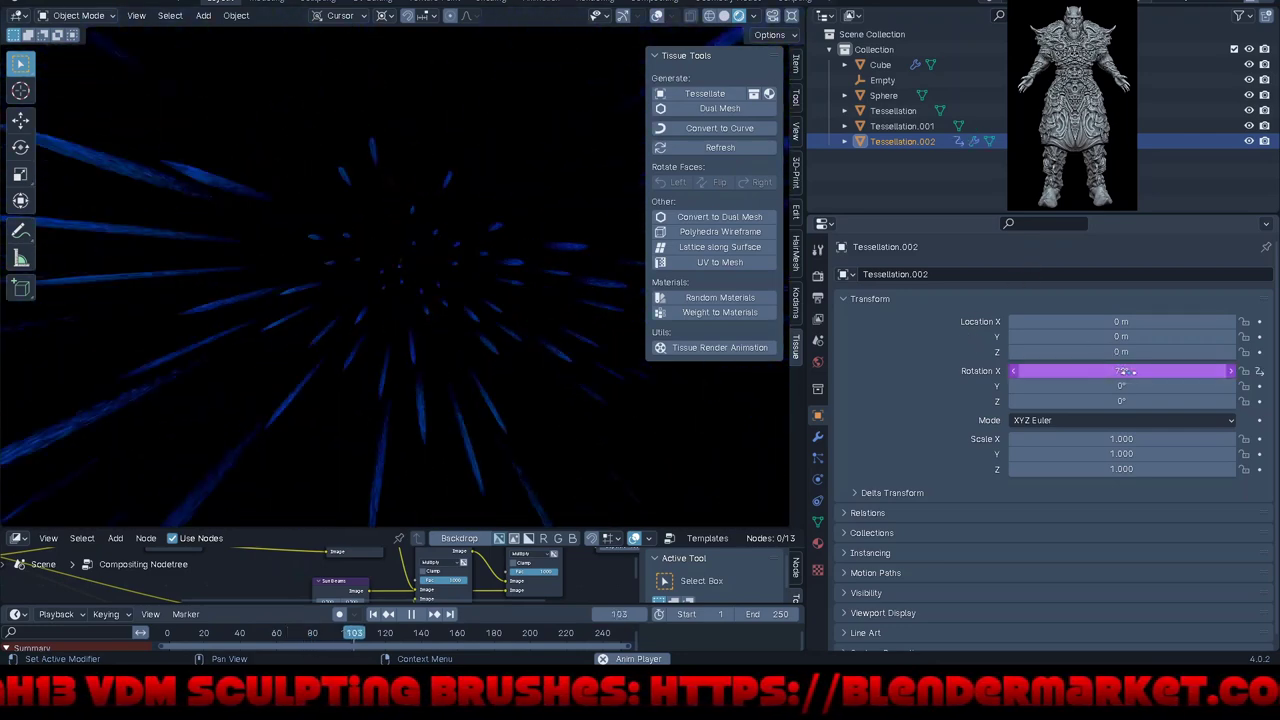
# Step: Change the X rotation driver to #frame*pi/25 so the tunnel spins faster
pyautogui.doubleClick(1137, 368)
pyautogui.press('End')
pyautogui.press('BackSpace')
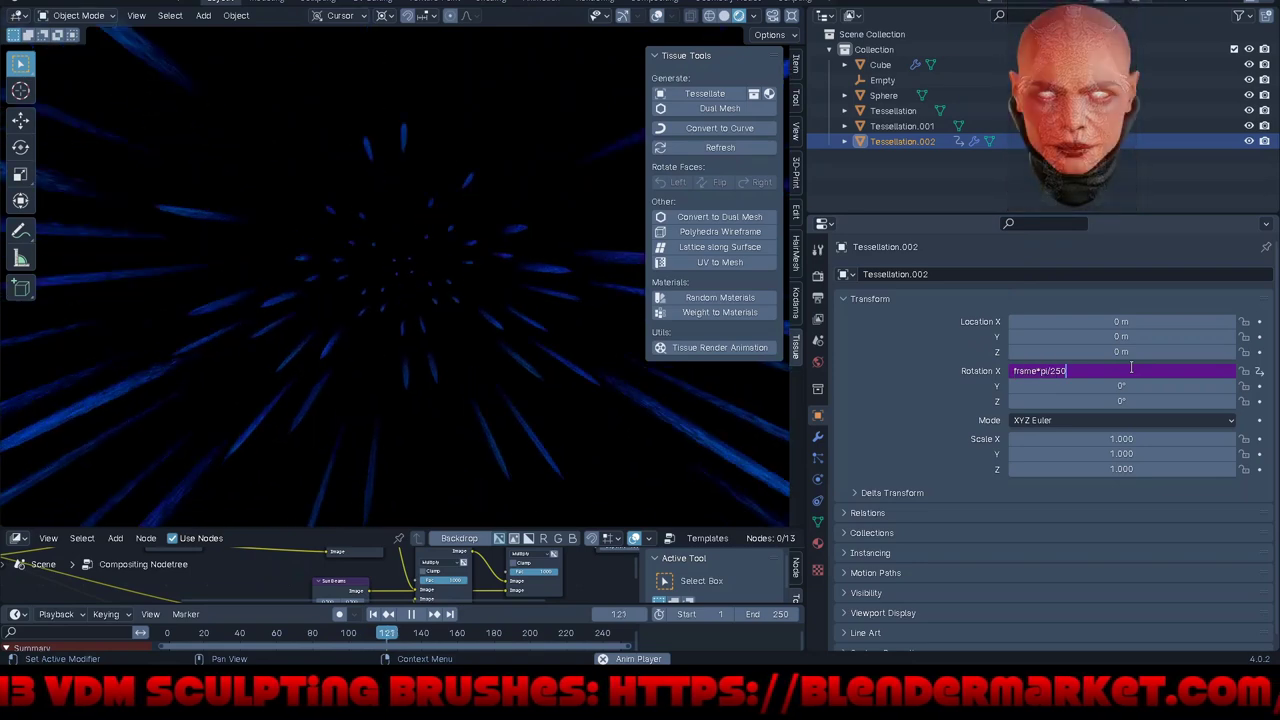
pyautogui.press('Return')
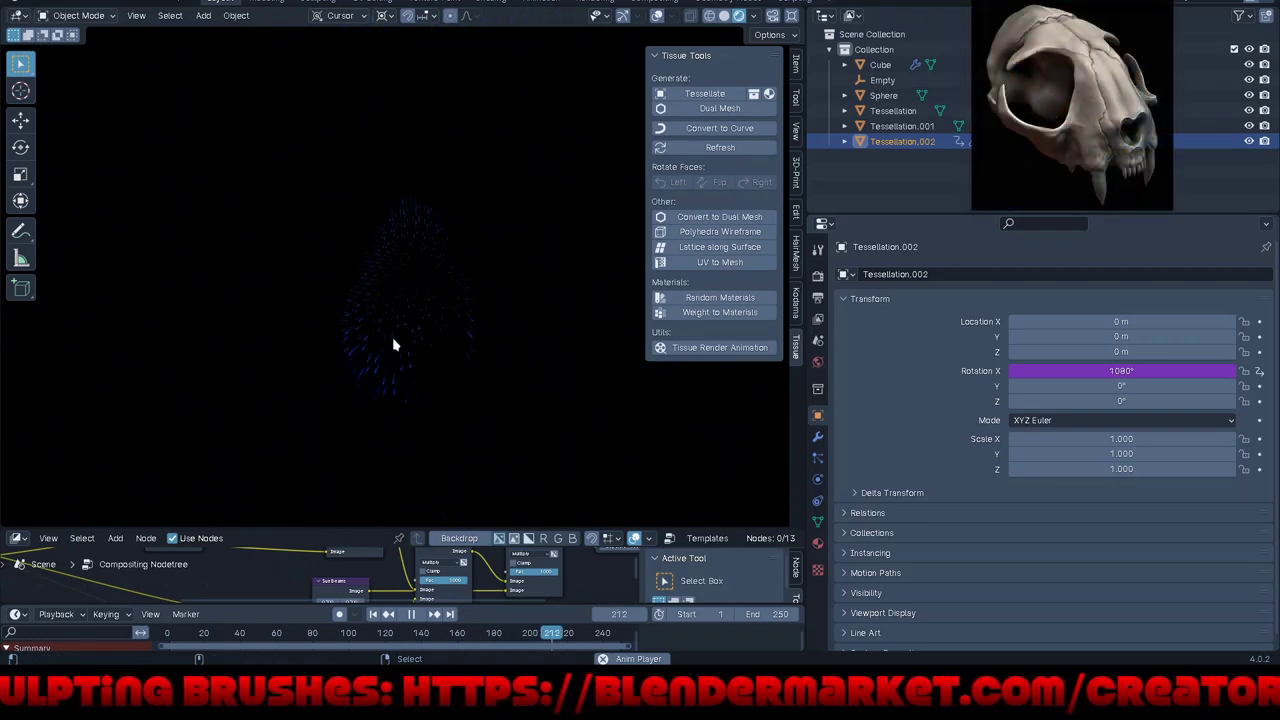
# Step: Watch the spinning tunnel playback in a maximised viewport, then hide the Tissue Tools sidebar
pyautogui.hotkey('ctrl', 'alt', 'space')
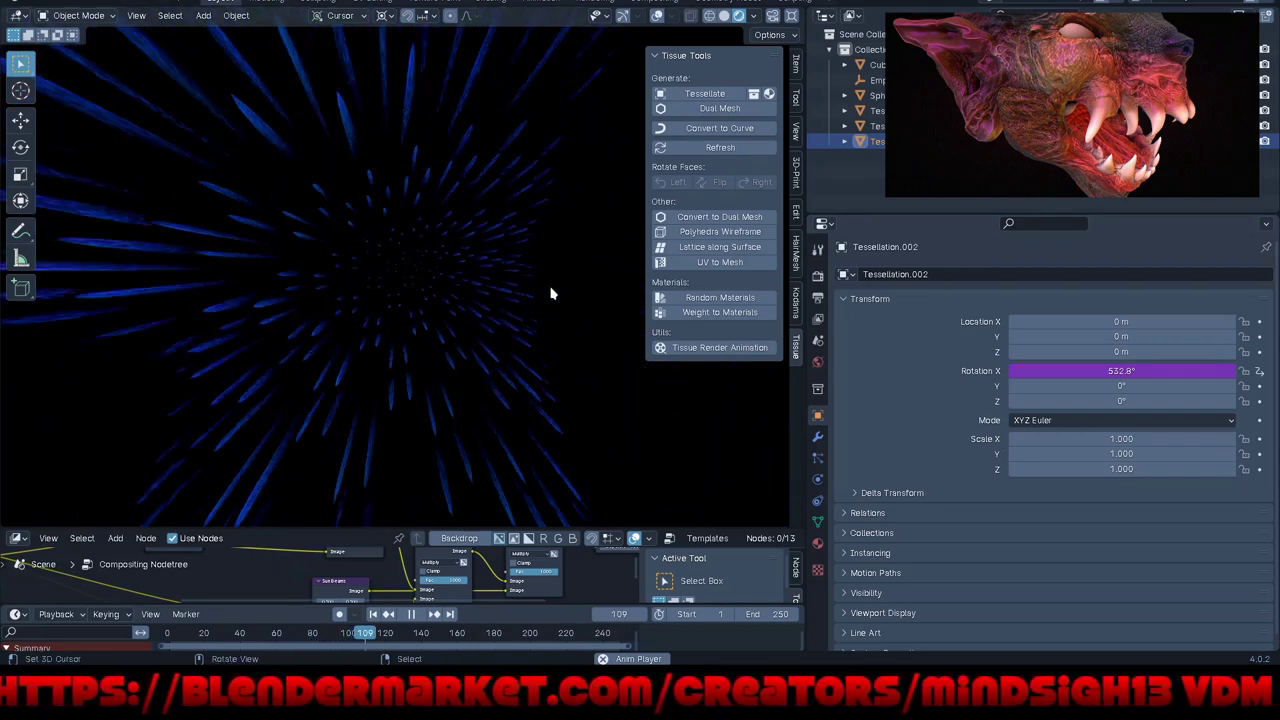
pyautogui.press('n')
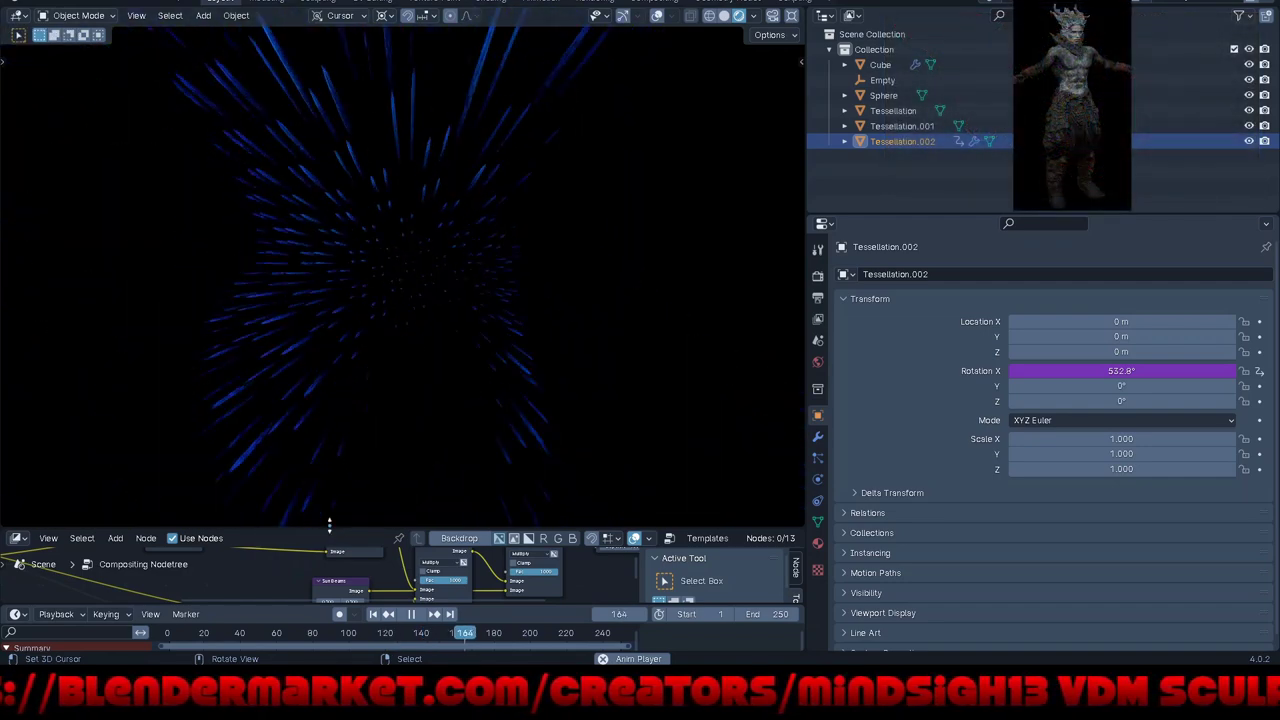
# Step: Enlarge the node editor and move the Composite and Viewer nodes right to make room
pyautogui.moveTo(329, 524); pyautogui.dragTo(353, 285)
pyautogui.scroll(-2, 218, 474)
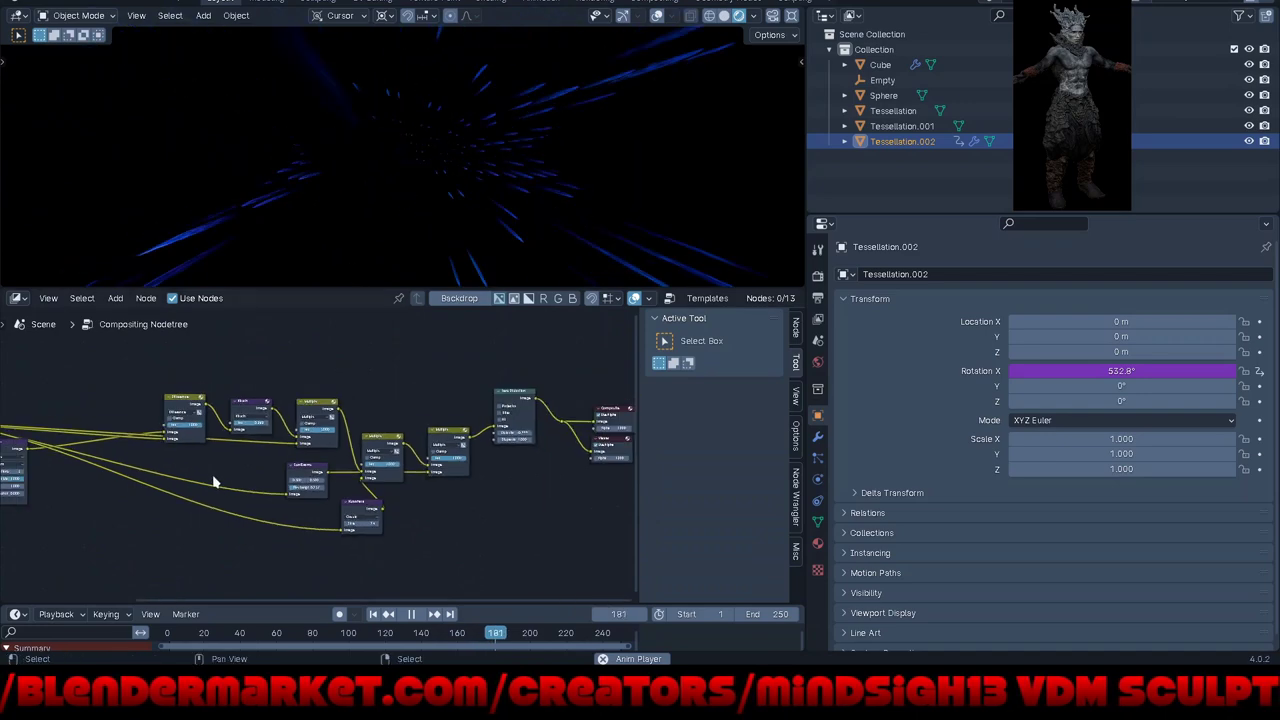
pyautogui.press('n')
pyautogui.scroll(2, 715, 435)
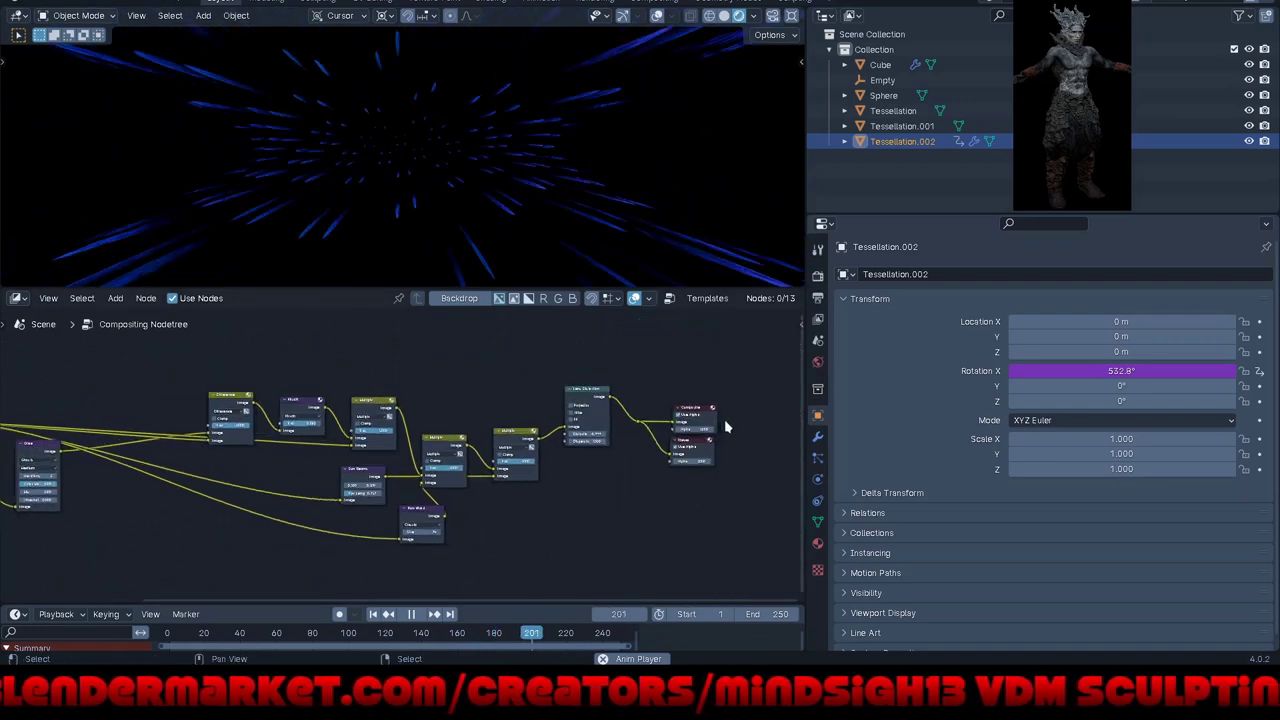
pyautogui.scroll(2, 722, 420)
pyautogui.scroll(2, 700, 417)
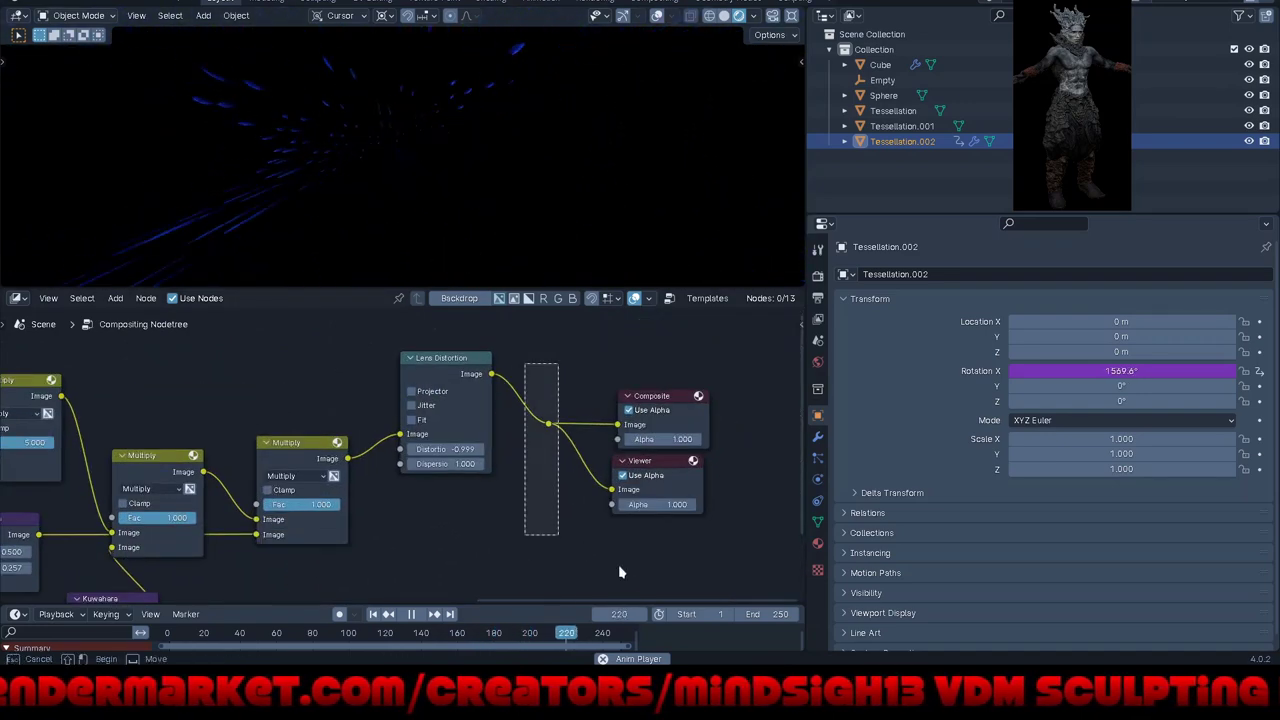
pyautogui.moveTo(619, 568); pyautogui.dragTo(700, 565)
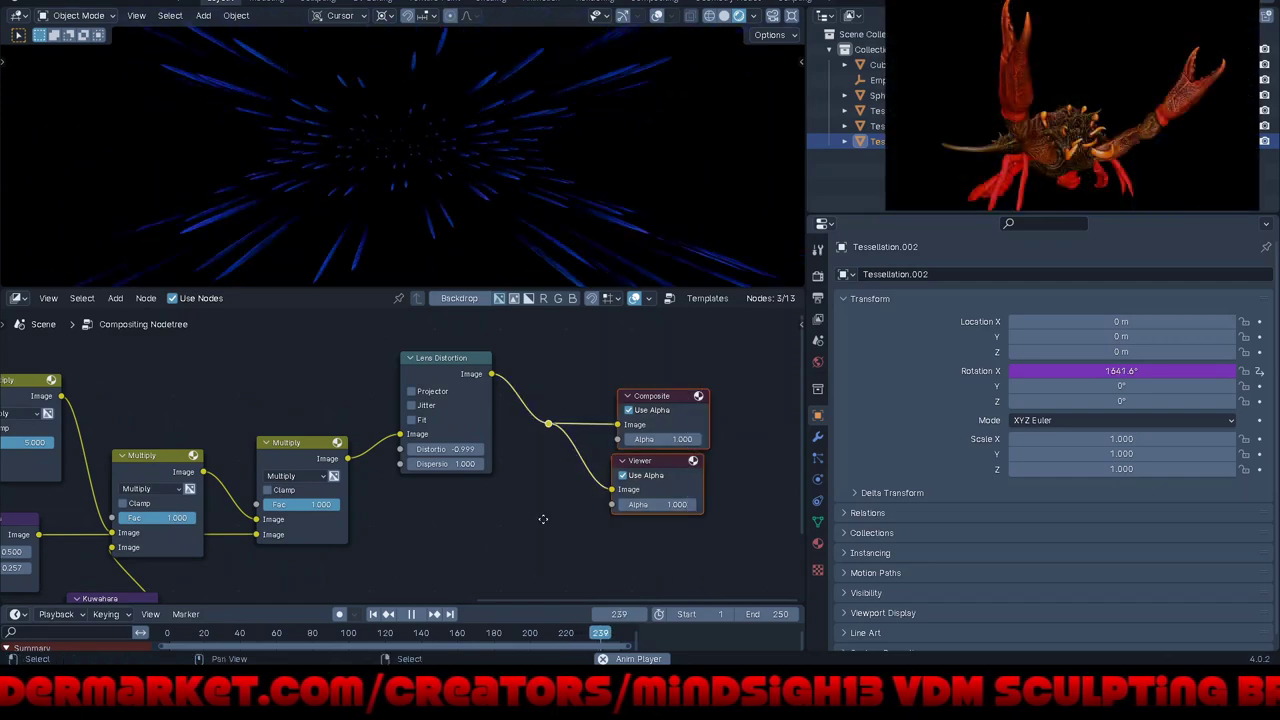
pyautogui.press('g')
pyautogui.click(672, 517)
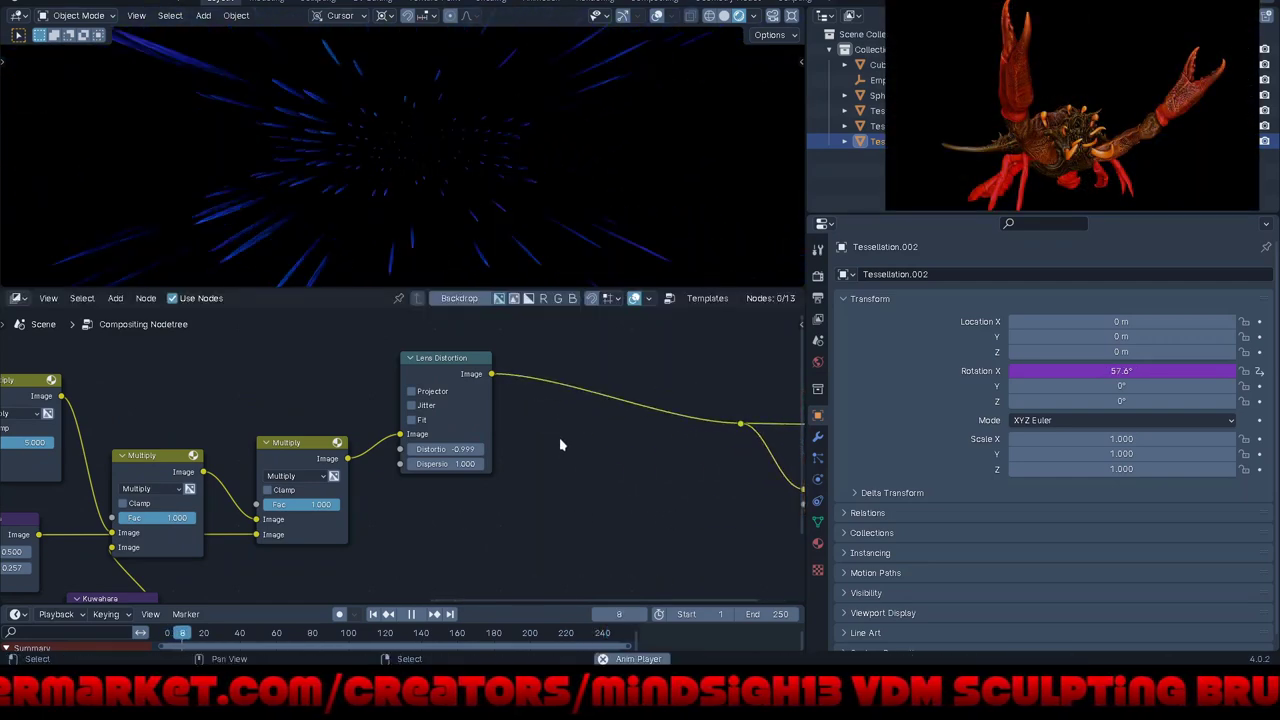
# Step: Insert a Flip X node on the link right after Lens Distortion
pyautogui.hotkey('shift', 'a')
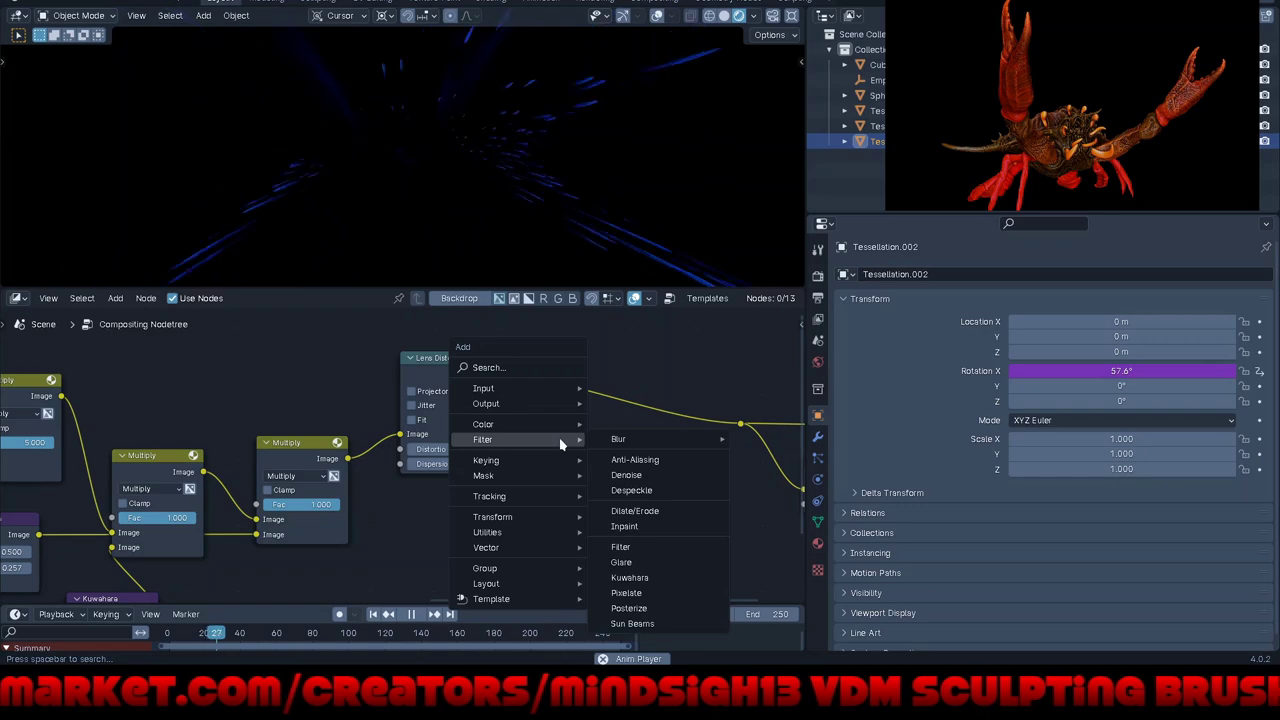
pyautogui.write('f')
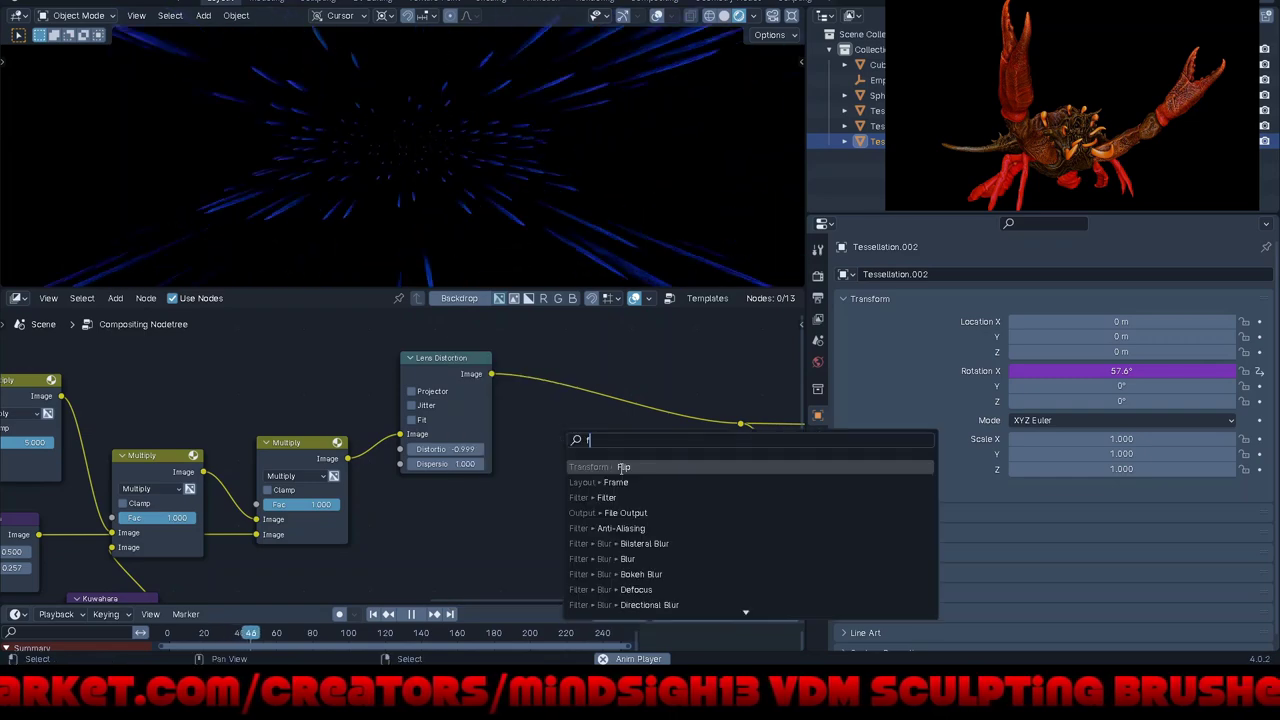
pyautogui.click(623, 467)
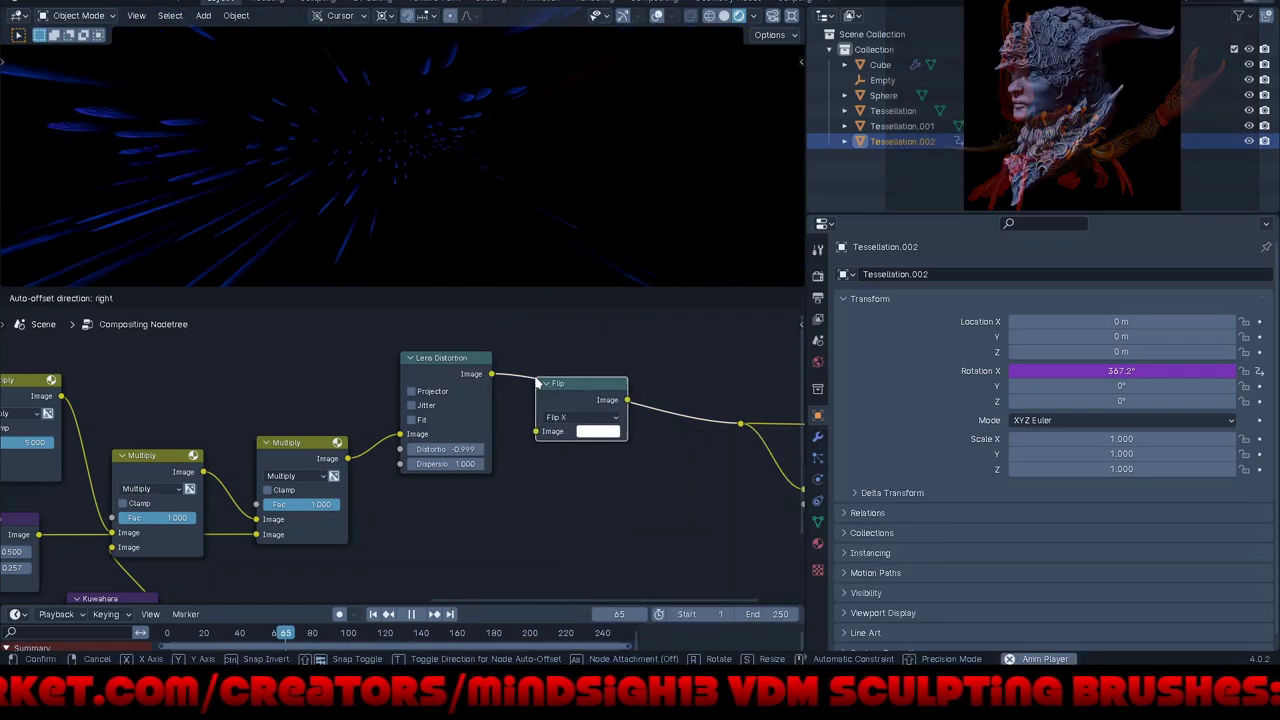
pyautogui.click(535, 383)
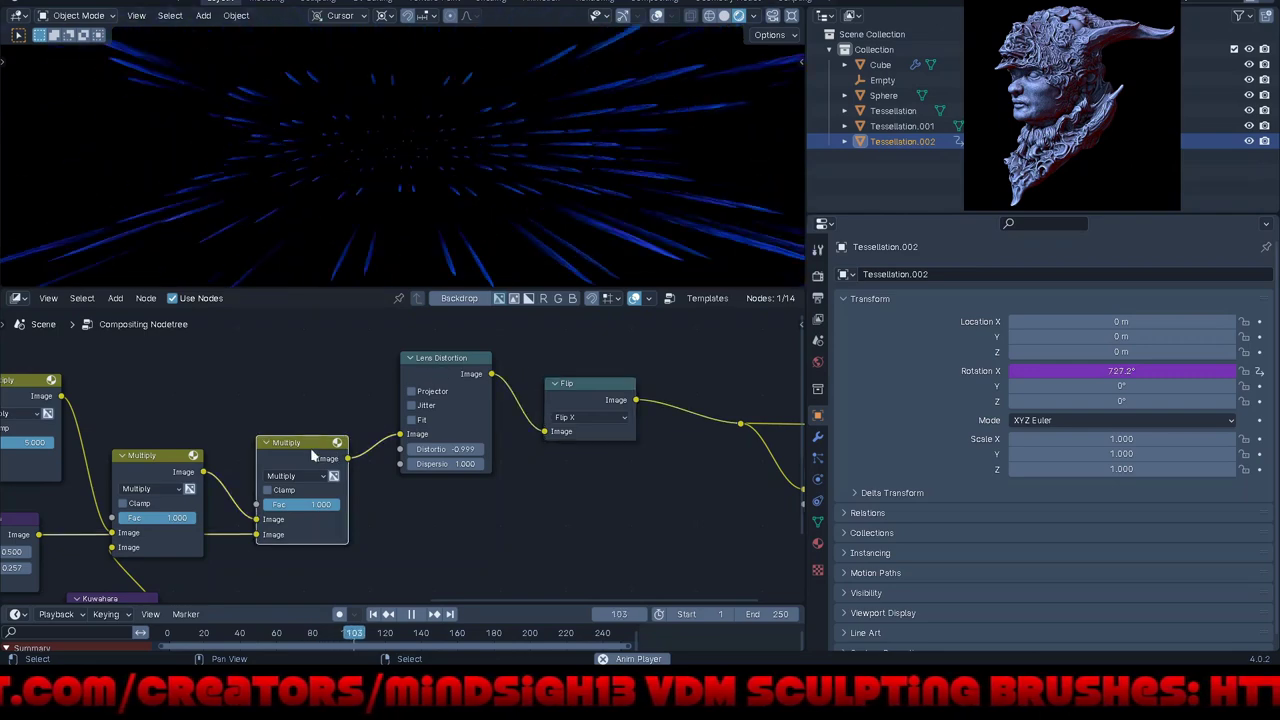
# Step: Duplicate the Multiply node and set the copy's blend to Mix with factor 0.500
pyautogui.hotkey('shift', 'd')
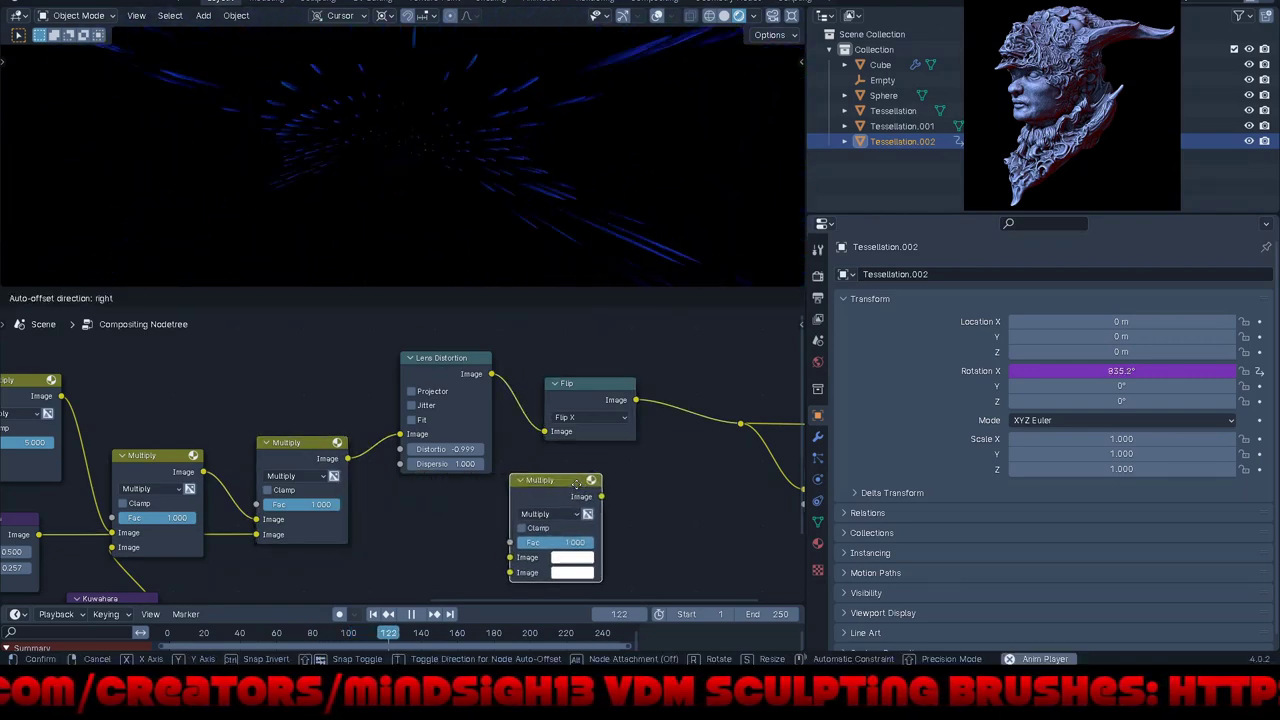
pyautogui.click(563, 512)
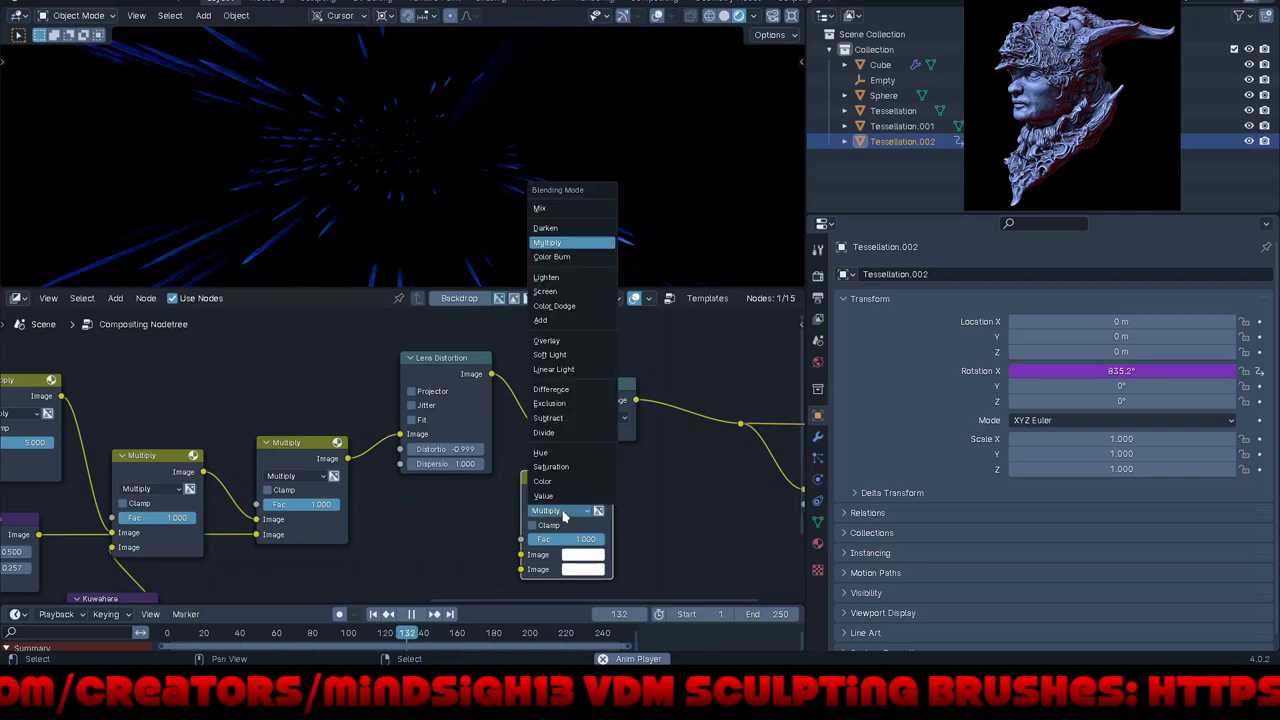
pyautogui.click(557, 212)
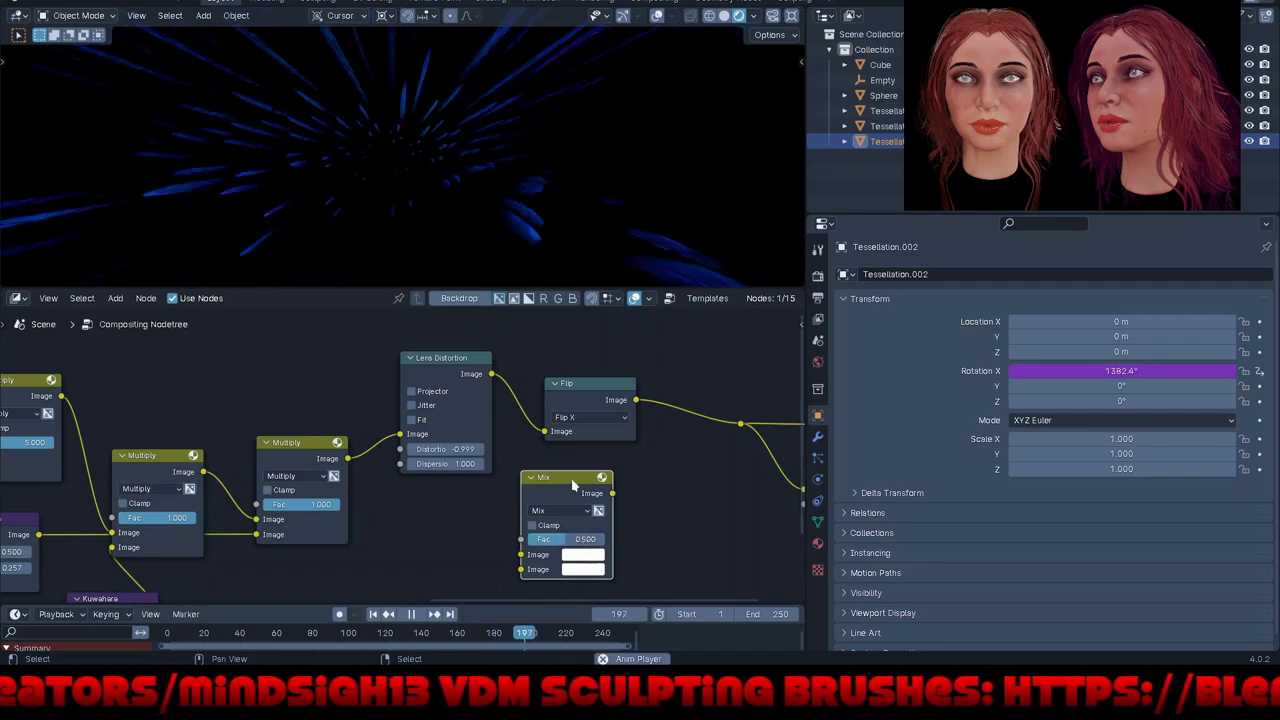
# Step: Put the Mix node after Flip, feed it the unflipped Lens Distortion image, and preview full screen
pyautogui.moveTo(600, 478); pyautogui.dragTo(657, 399)
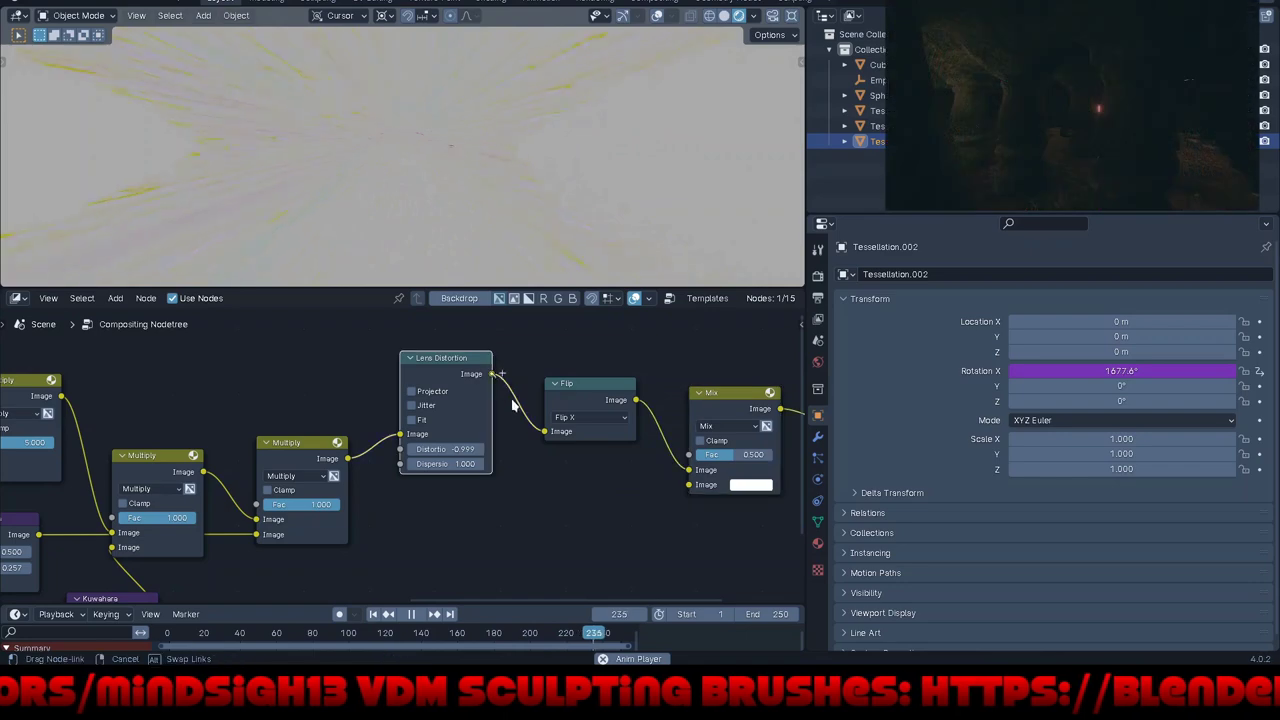
pyautogui.moveTo(687, 490); pyautogui.dragTo(687, 493)
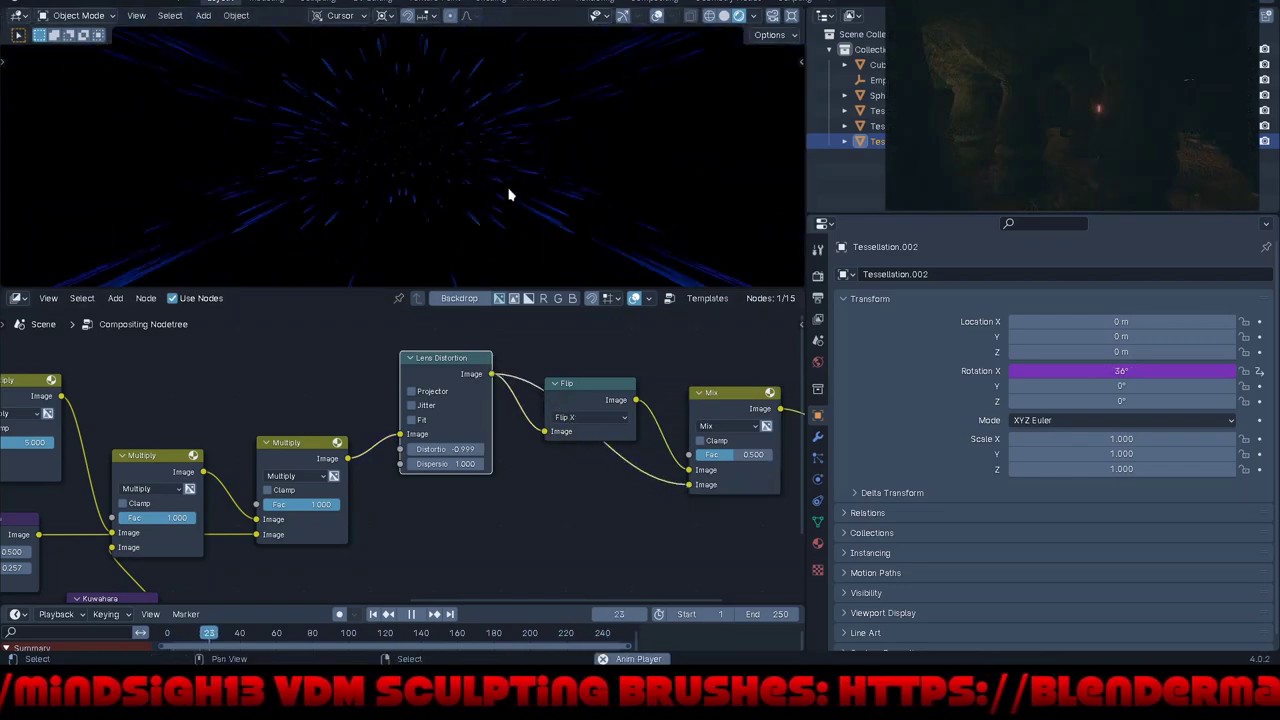
pyautogui.hotkey('ctrl', 'alt', 'space')
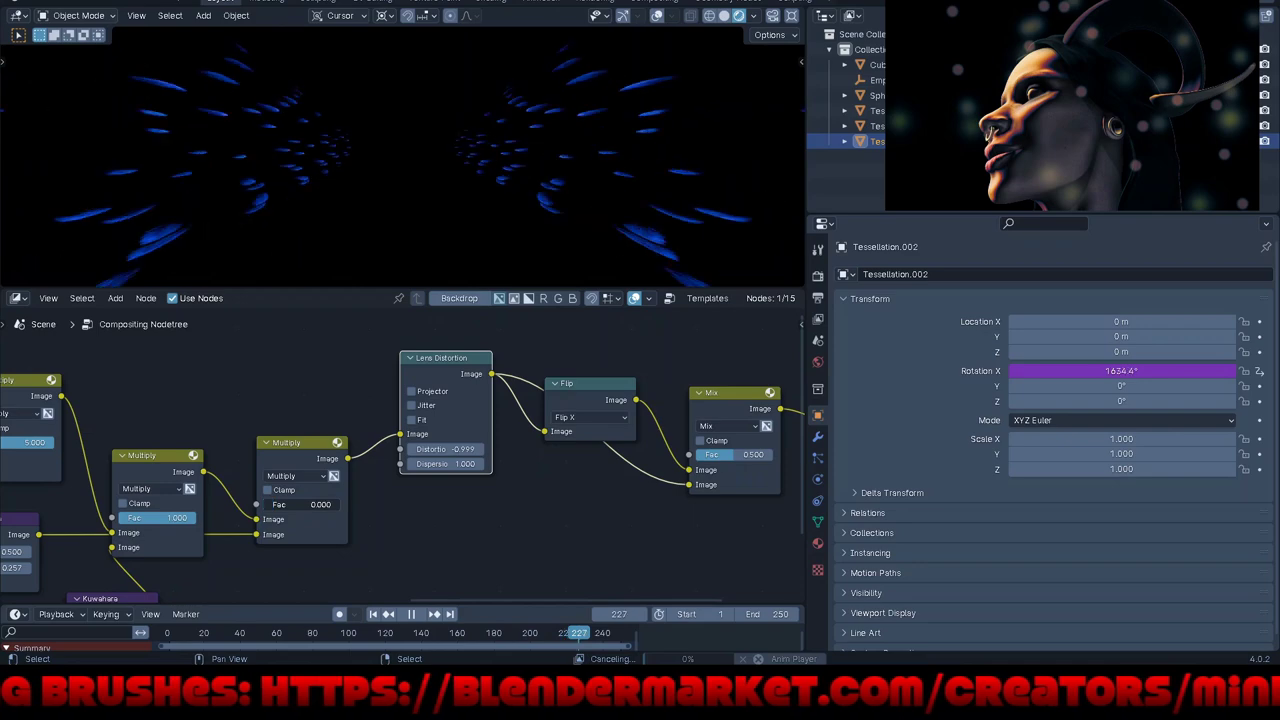
# Step: Switch the Multiply node feeding Lens Distortion to Difference and view the rainbow tunnel full screen
pyautogui.click(305, 478)
pyautogui.click(304, 355)
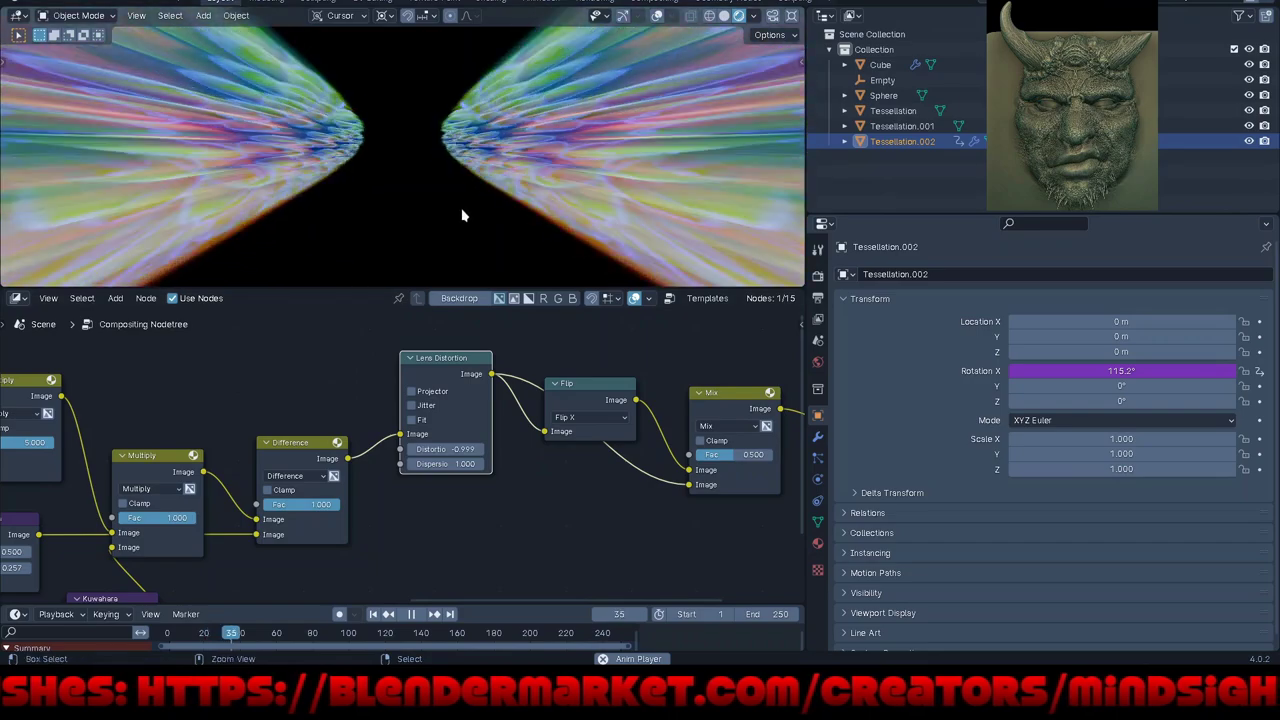
pyautogui.hotkey('ctrl', 'alt', 'space')
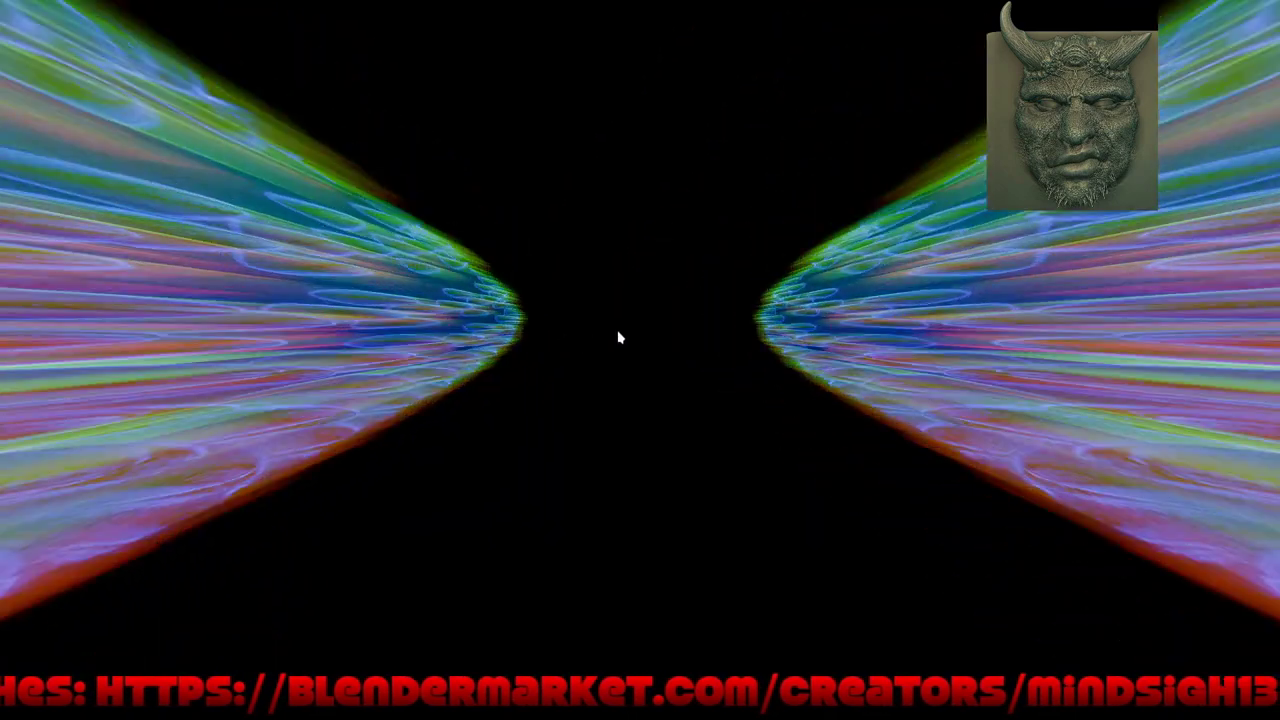